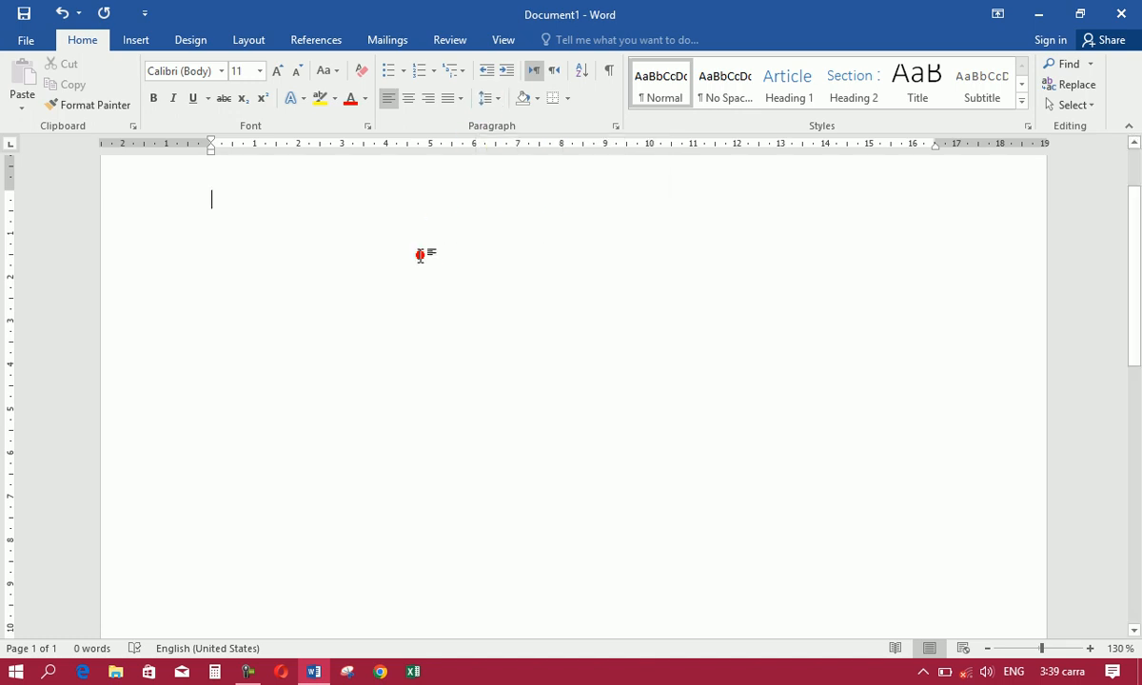
Generate placeholder paragraphs in the blank document with the formula =rand()
text(=rand())
key(BackSpace)
key(BackSpace)
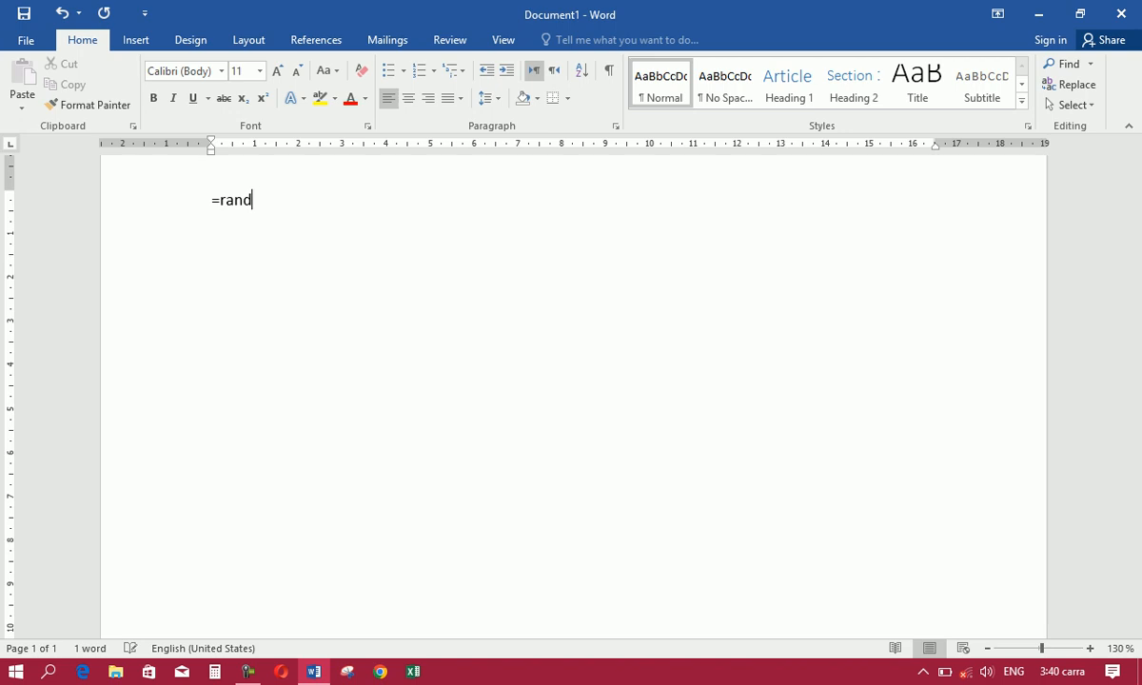
text(())
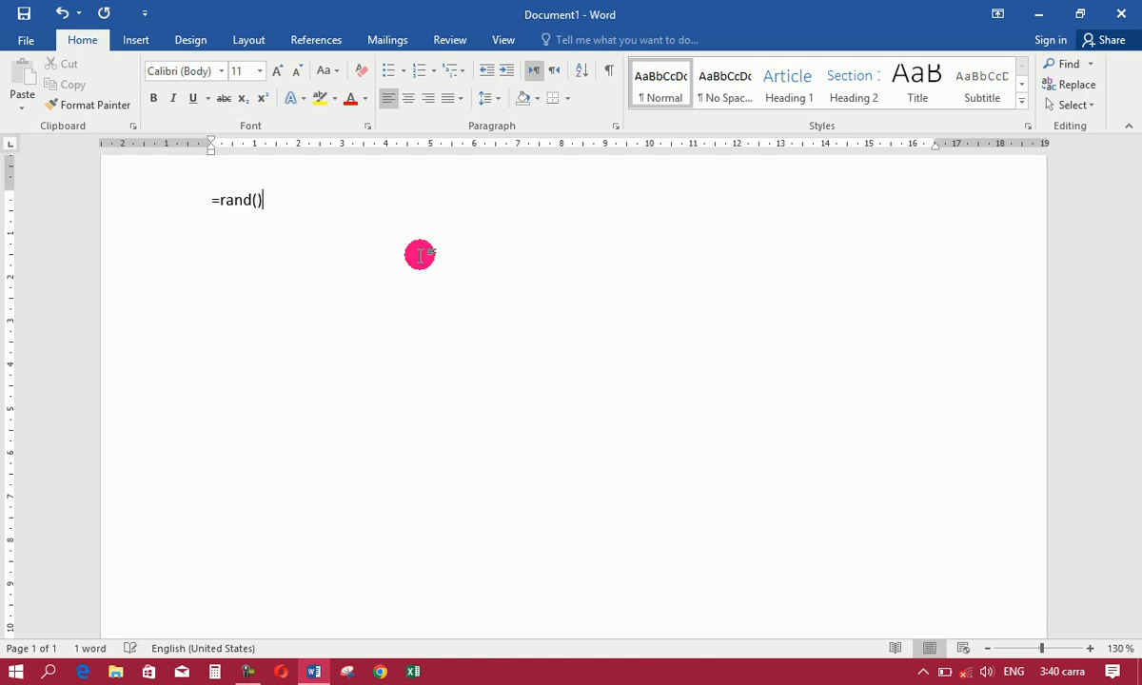
key(Return)
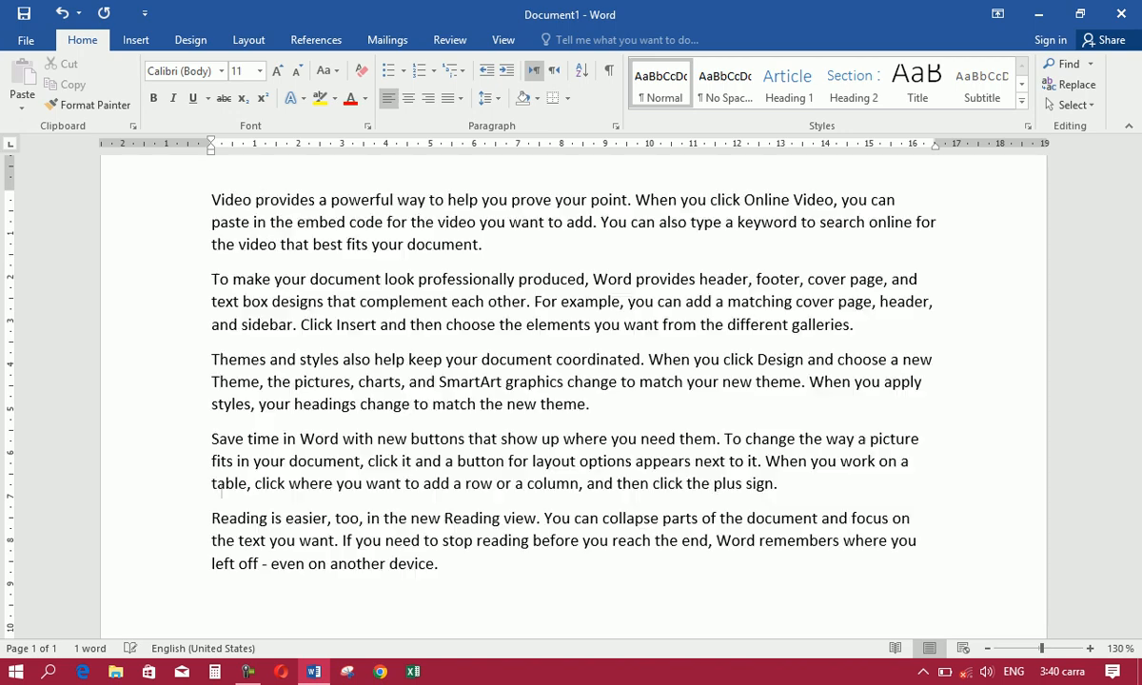
Set the spacing before all paragraphs to 36 pt
key(ctrl+a)
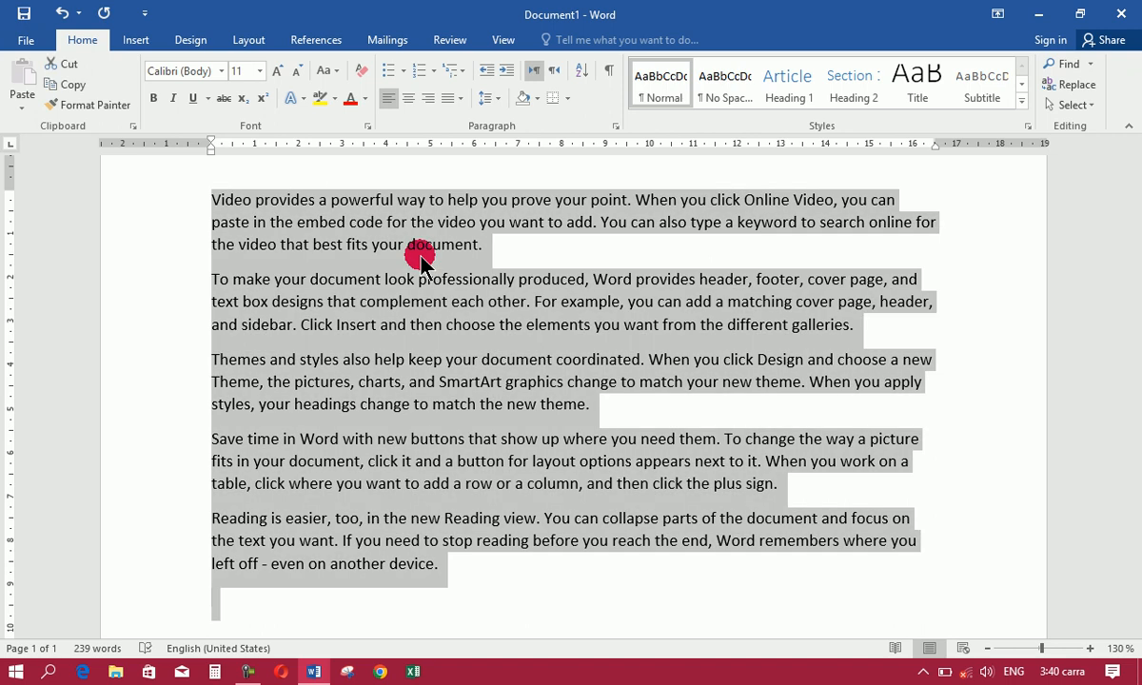
click(496, 101)
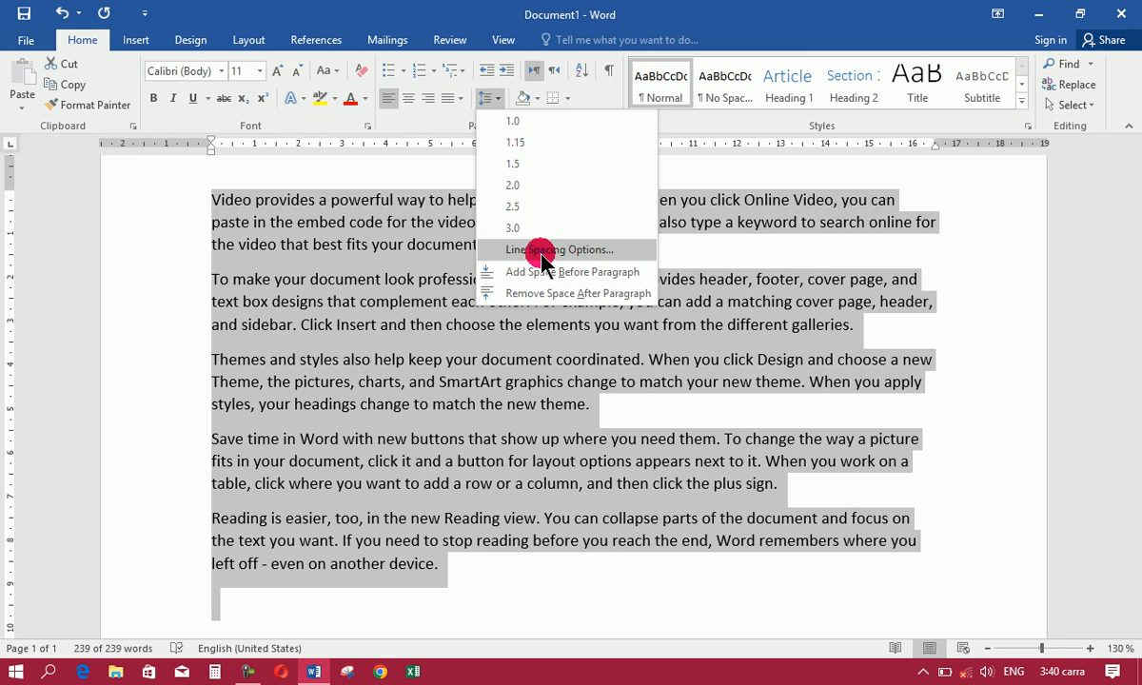
click(544, 252)
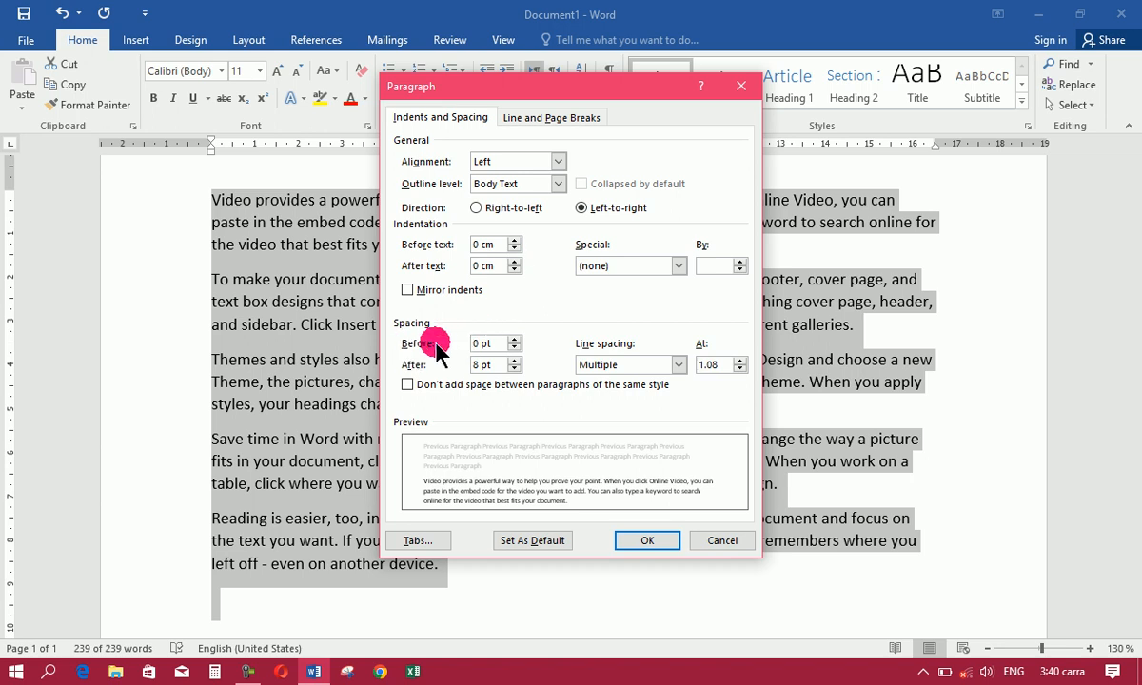
click(514, 340)
click(515, 340)
click(514, 340)
click(514, 339)
click(515, 339)
click(515, 339)
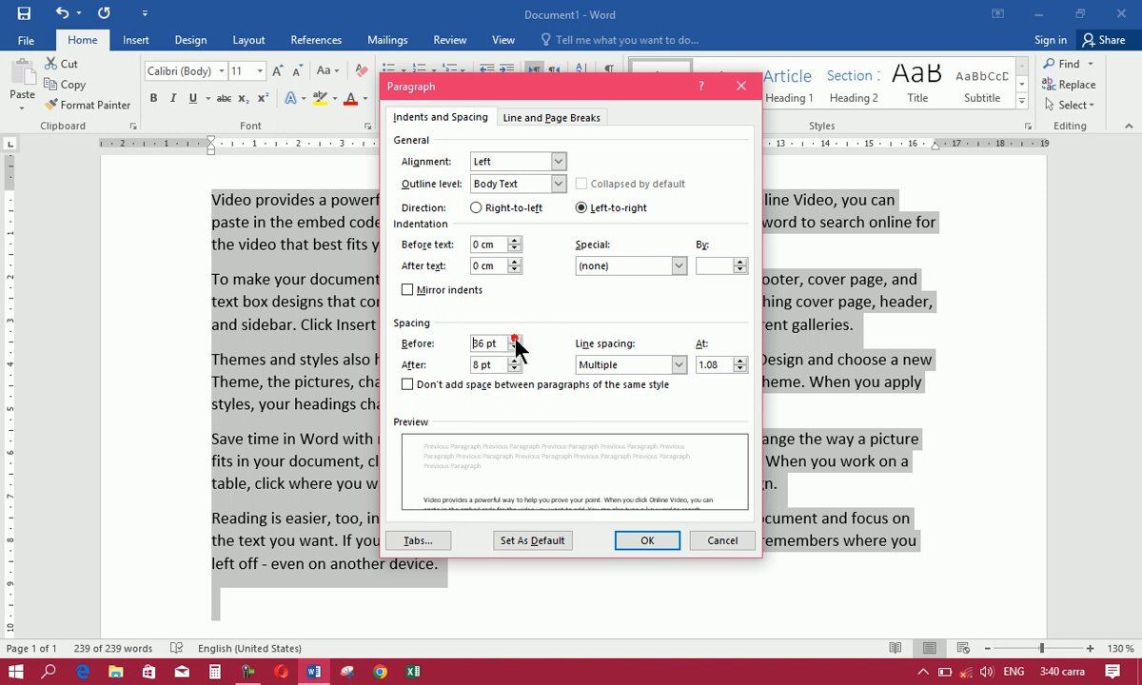
click(651, 541)
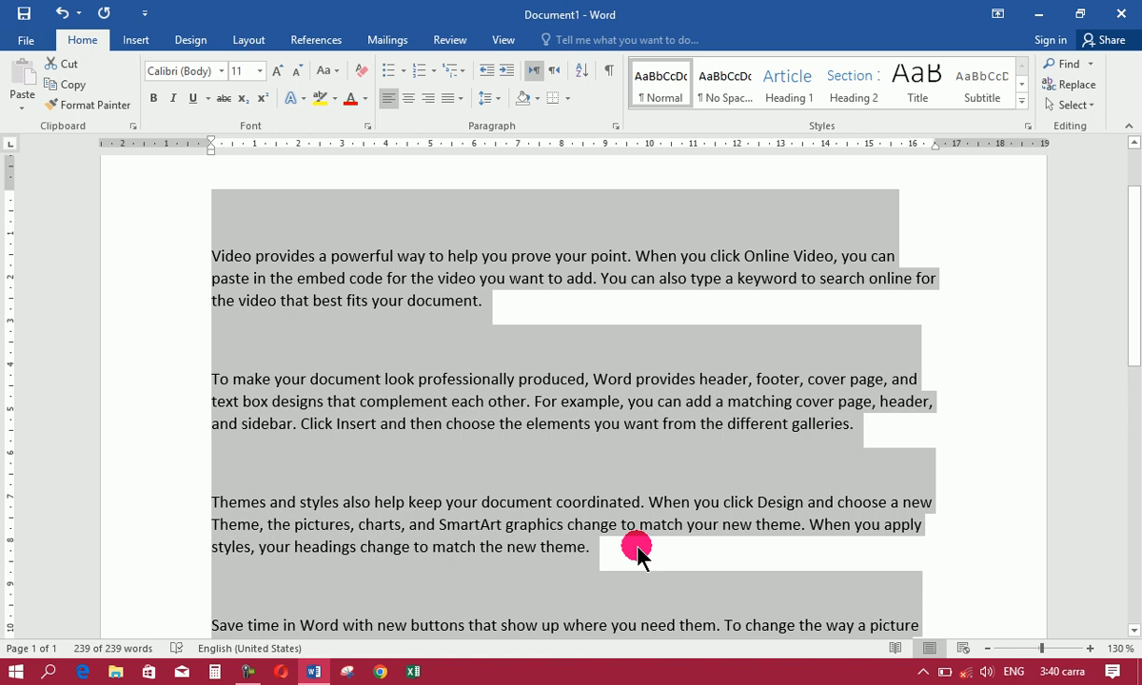
Undo the last paragraph spacing change and deselect the text
key(ctrl+z)
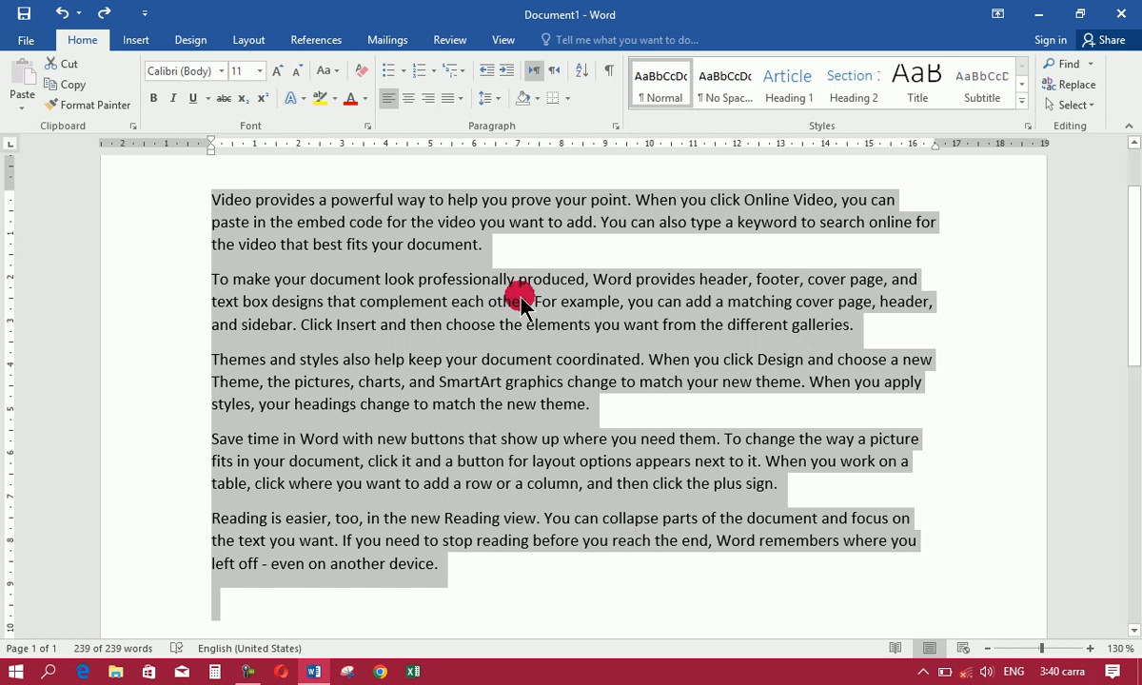
click(492, 99)
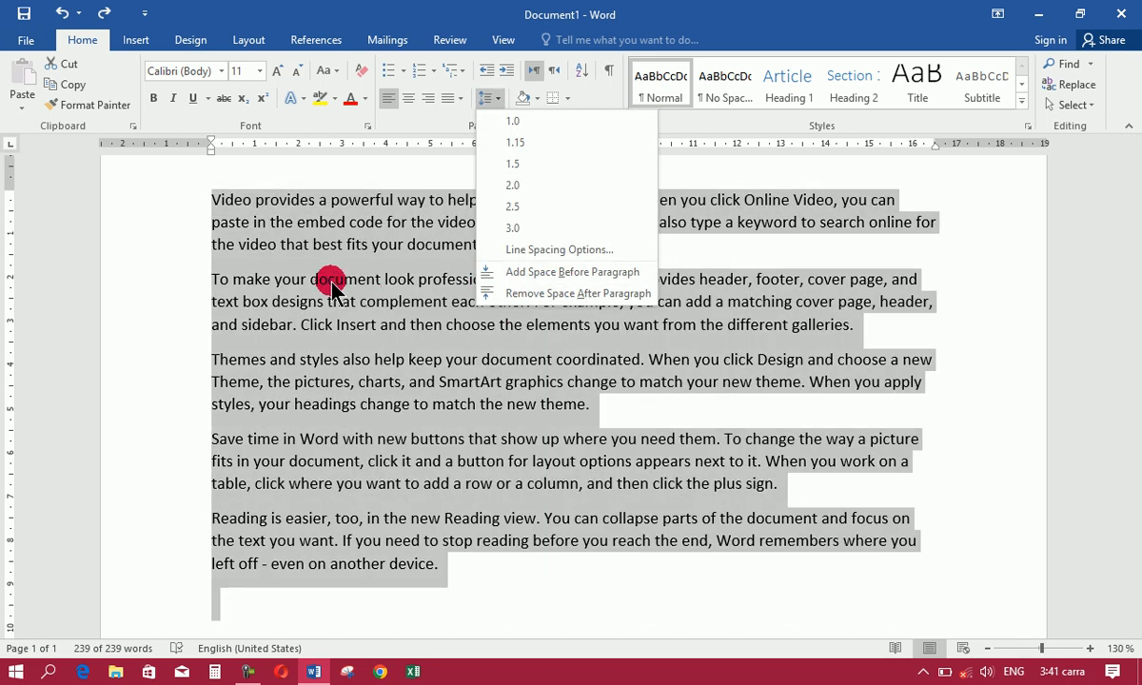
key(Escape)
double_click(359, 232)
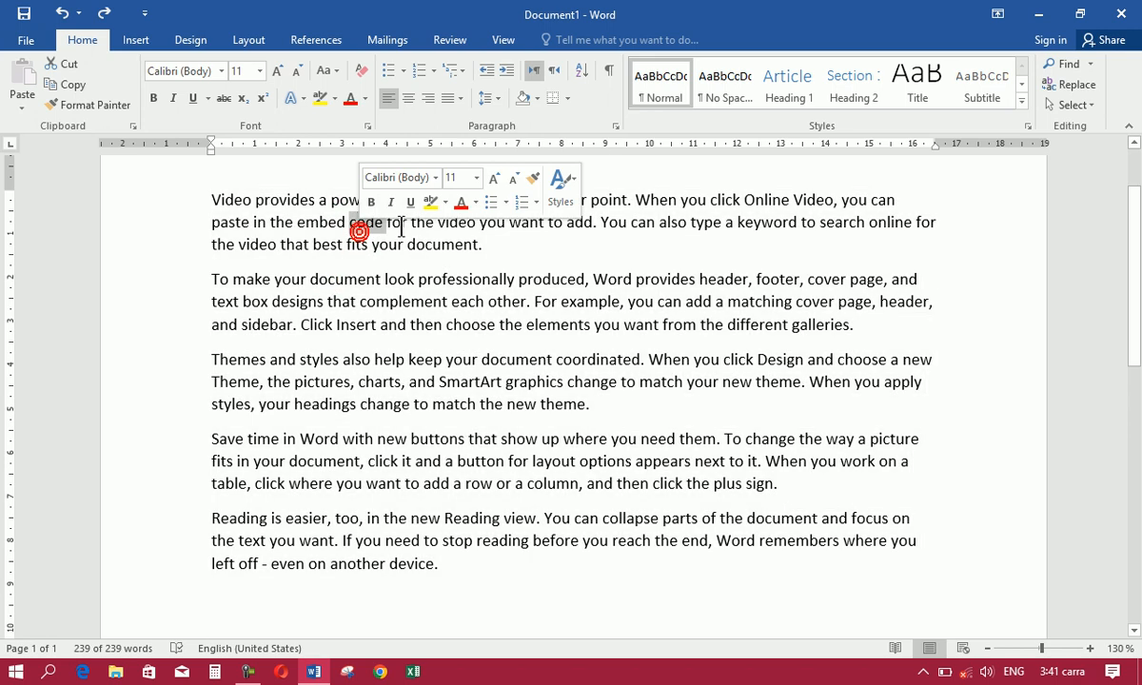
click(358, 228)
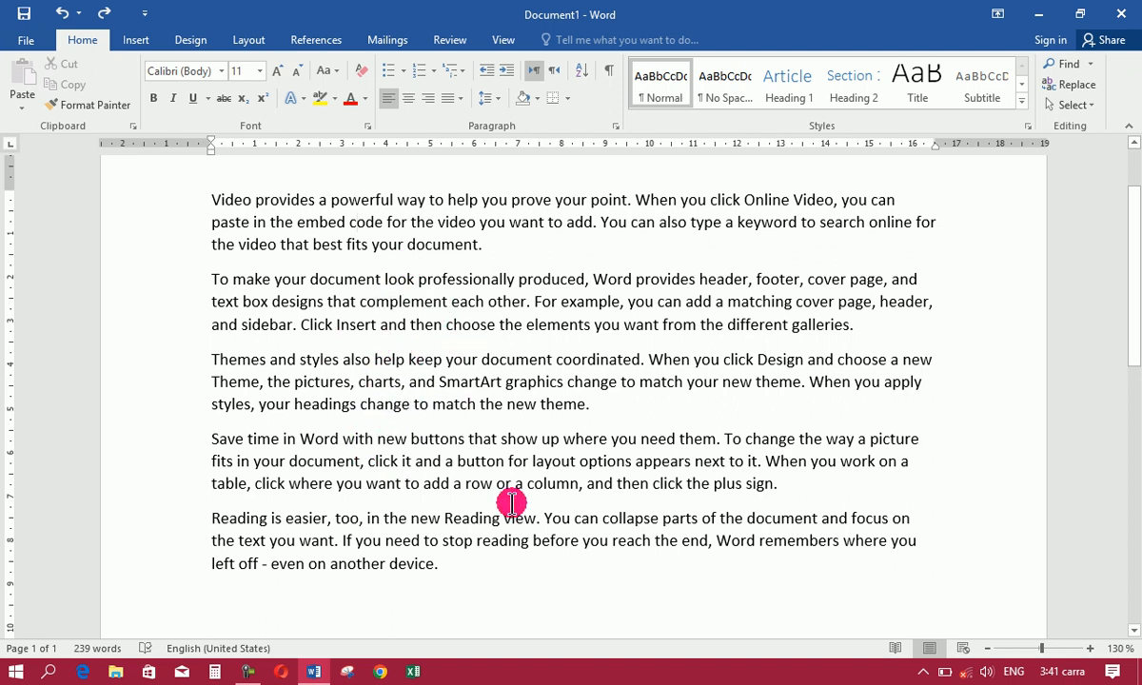
Remove the space after every paragraph in the document and add space before each one instead
key(ctrl+a)
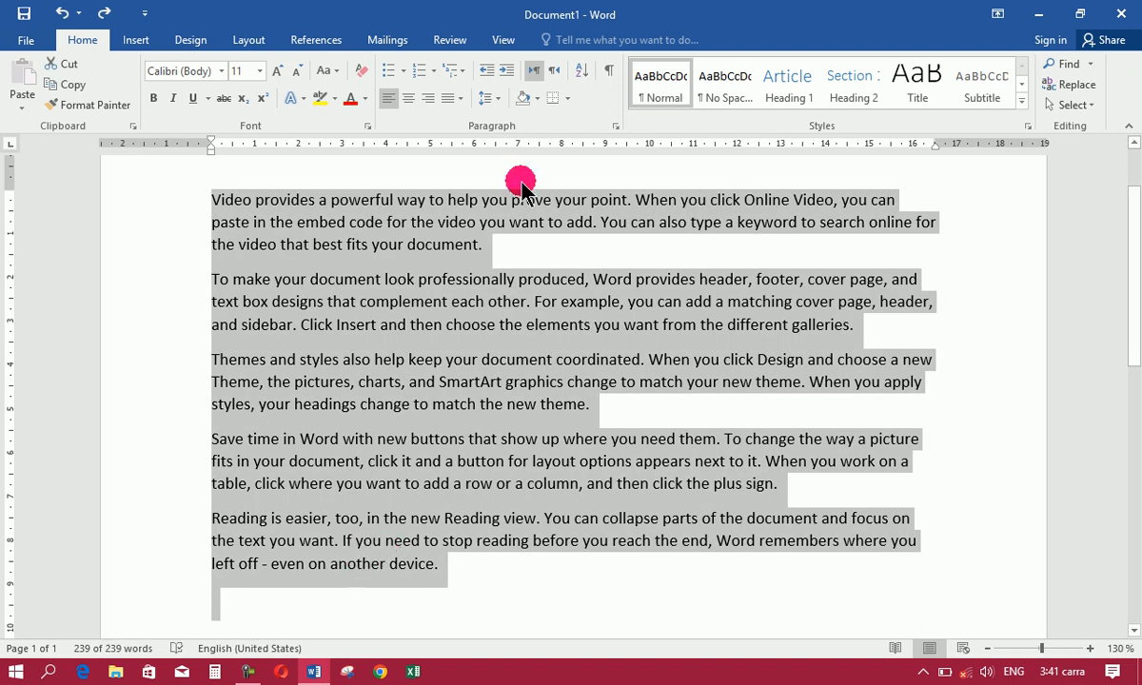
click(491, 98)
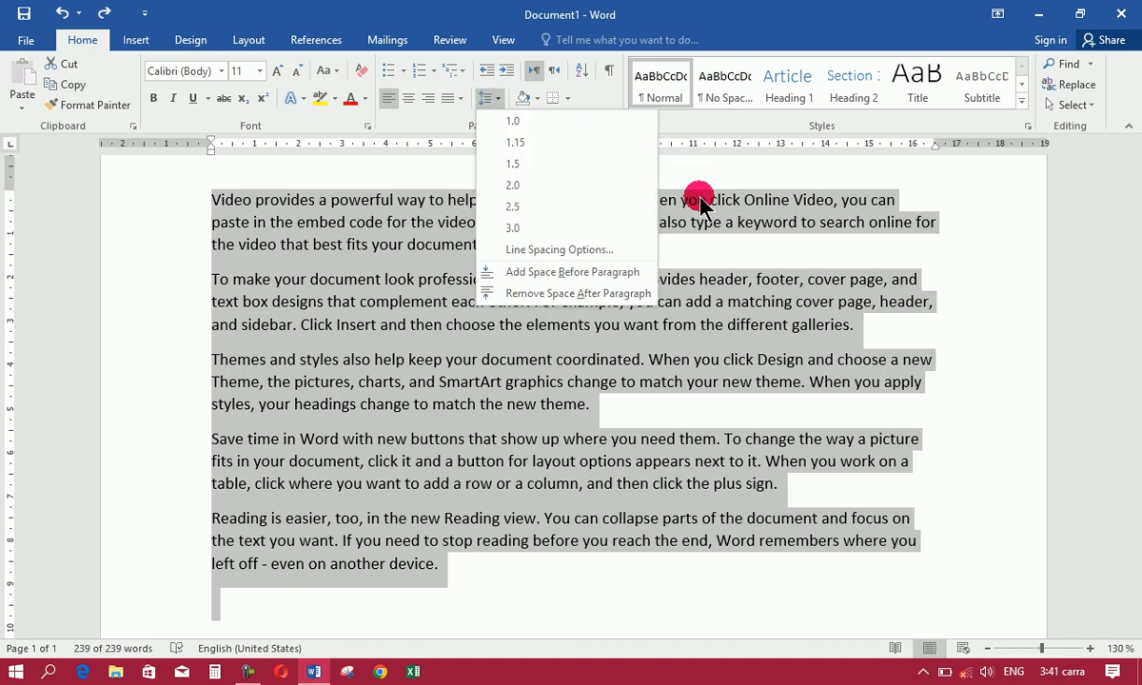
click(588, 295)
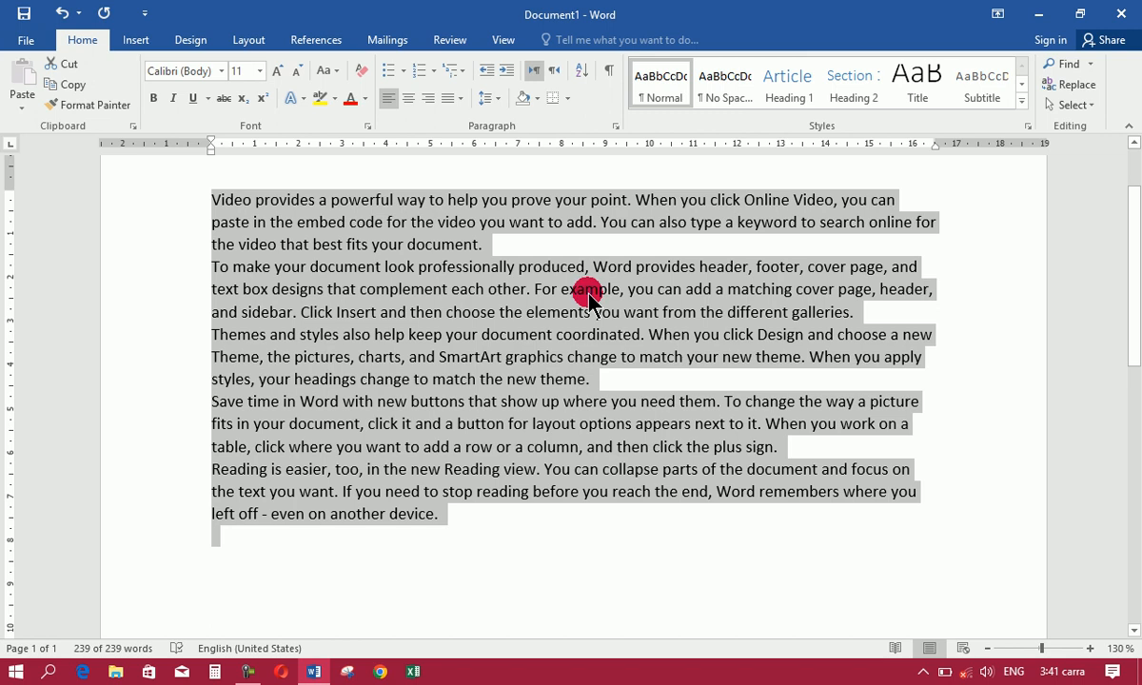
click(496, 101)
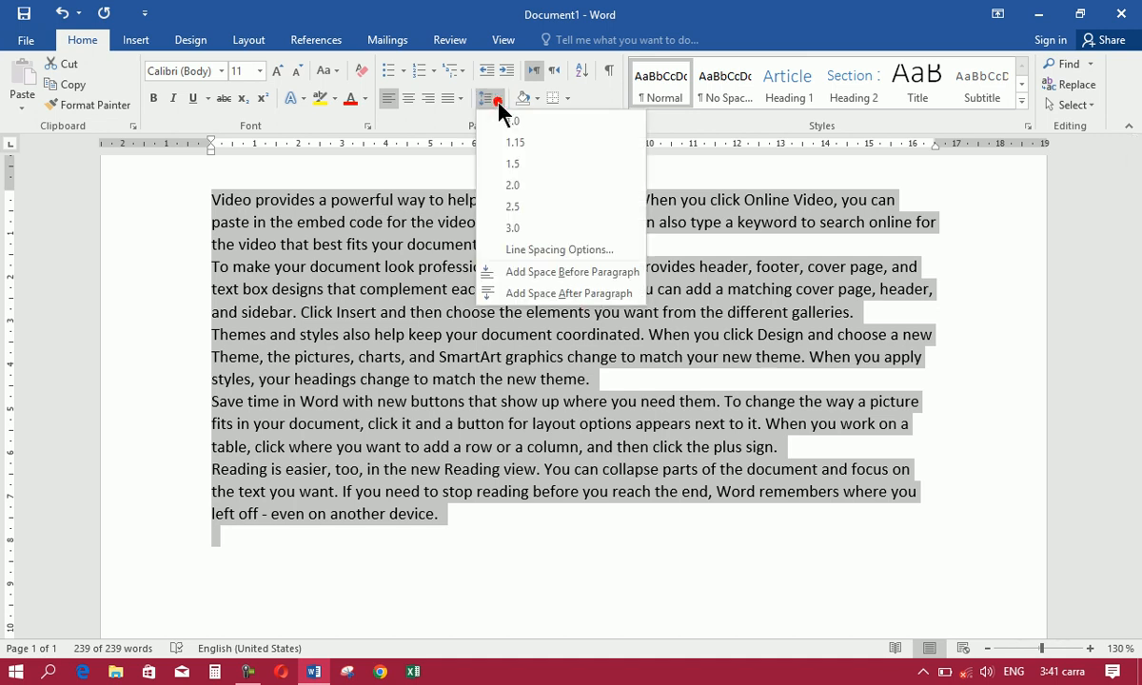
click(523, 272)
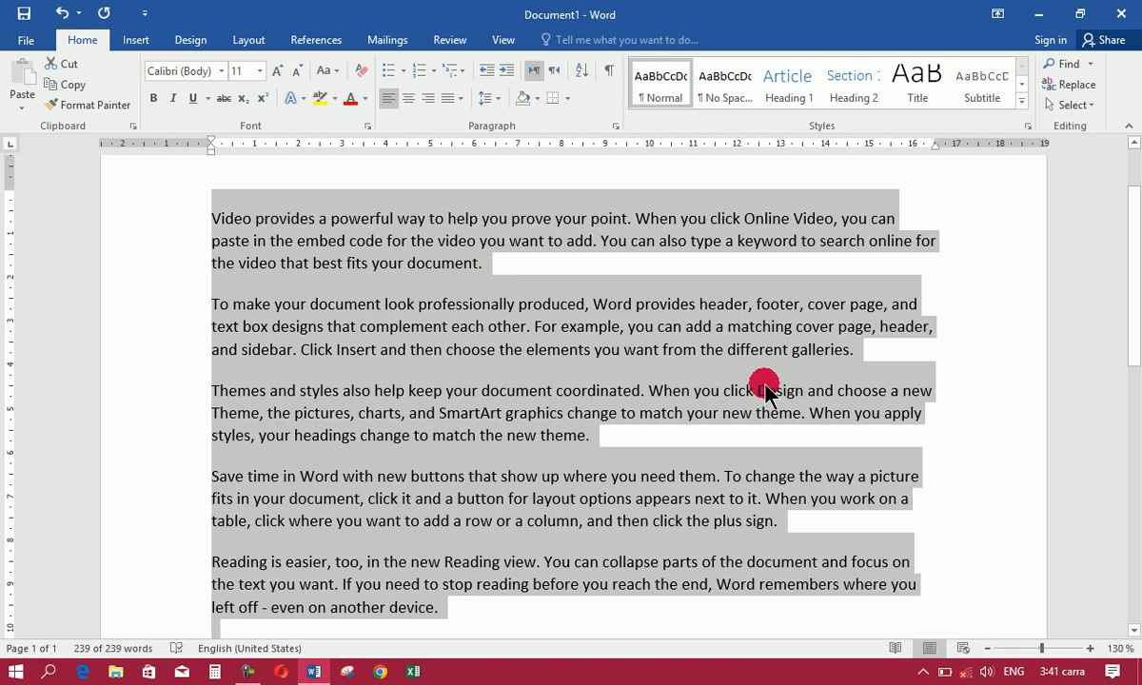
Try standard orange shading on the selected paragraphs and reset it to No Color
click(536, 98)
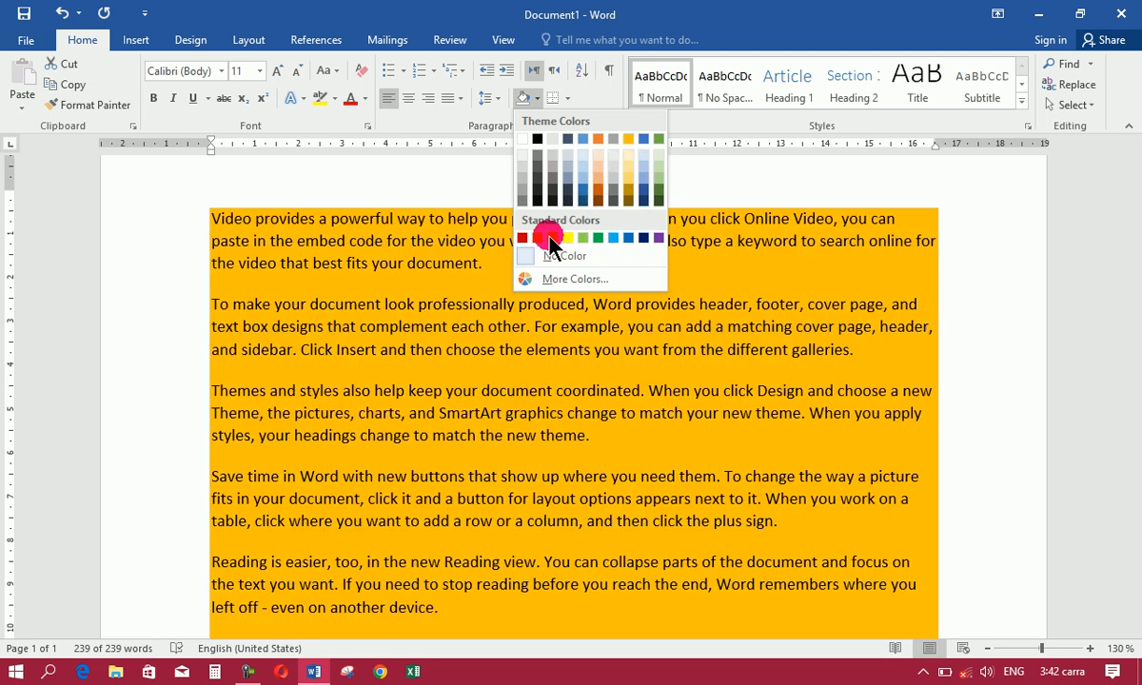
click(564, 239)
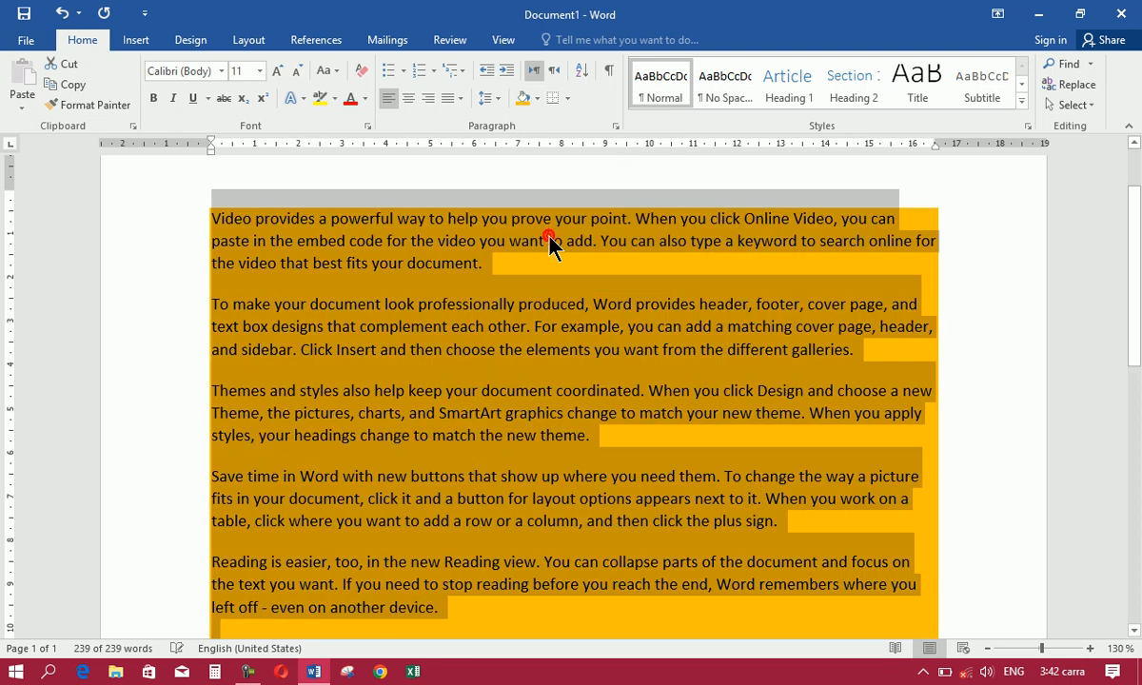
click(537, 98)
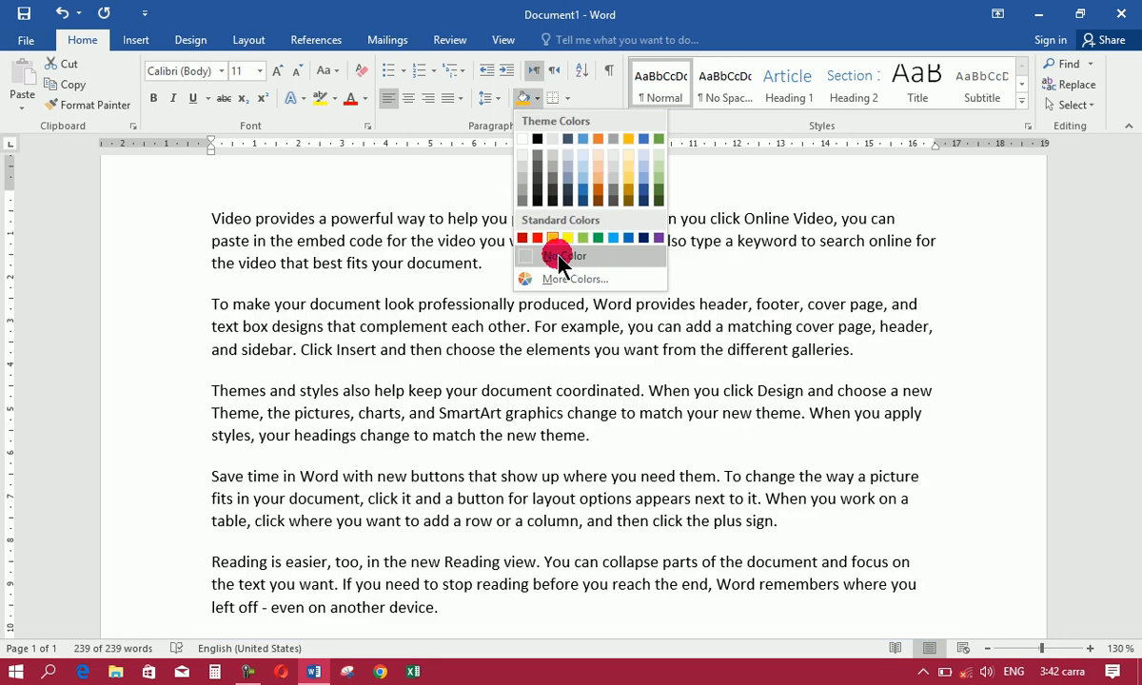
click(558, 257)
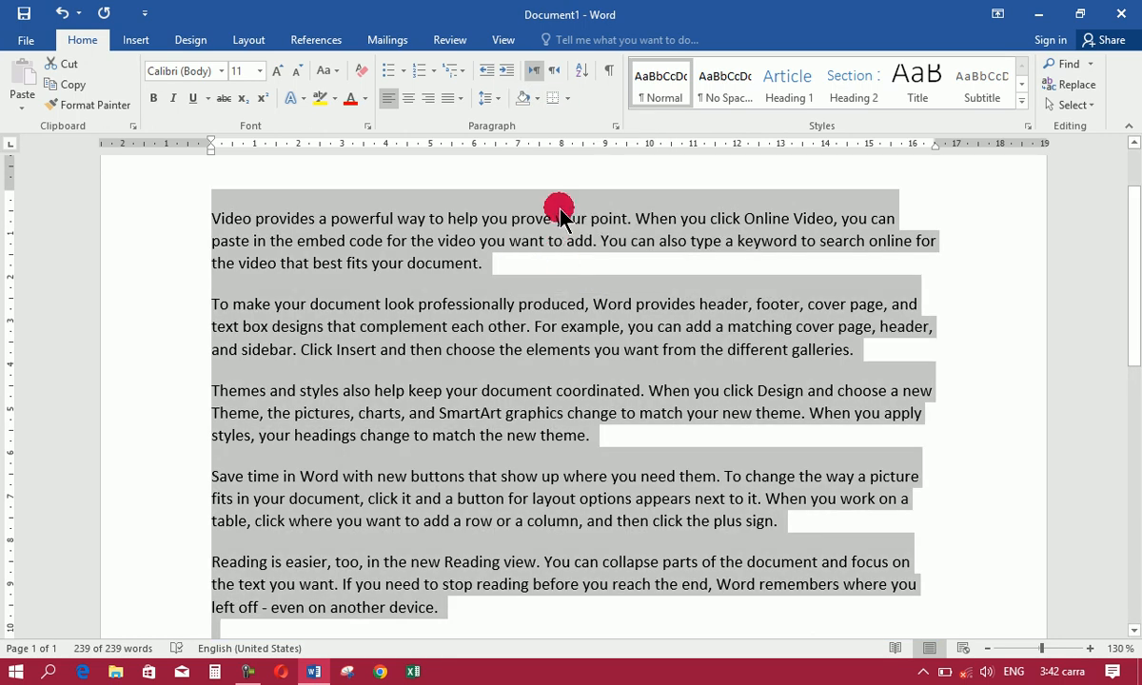
Shade the selected paragraphs with a custom light lavender color
click(536, 99)
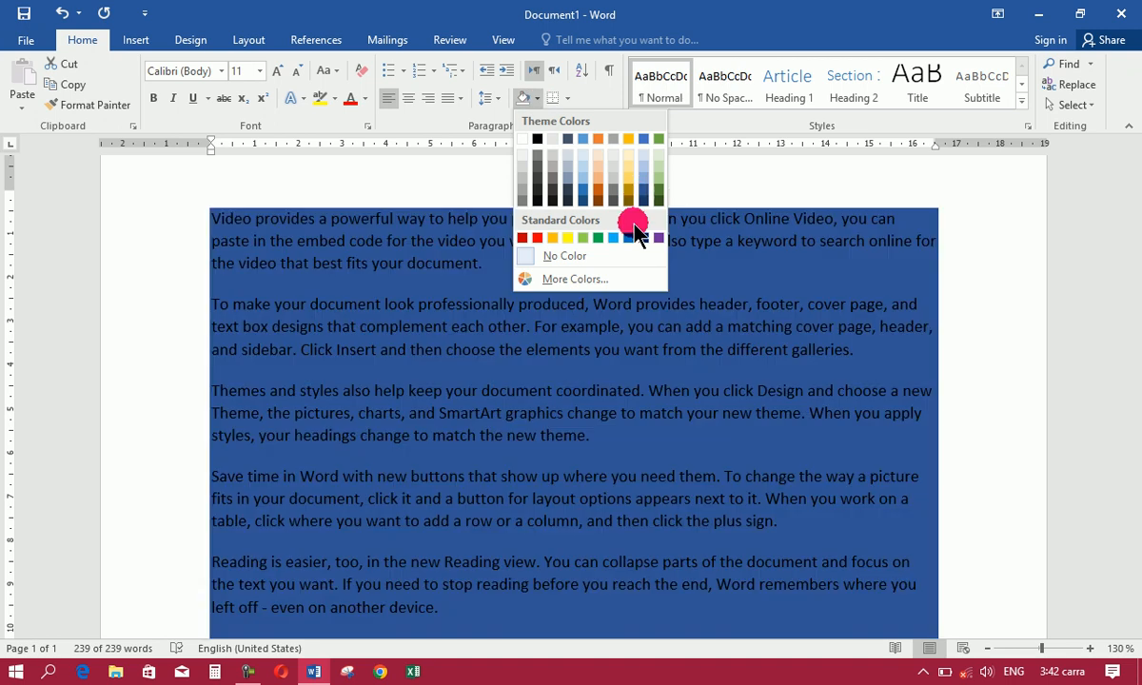
click(574, 279)
click(578, 297)
click(548, 314)
click(516, 295)
click(518, 203)
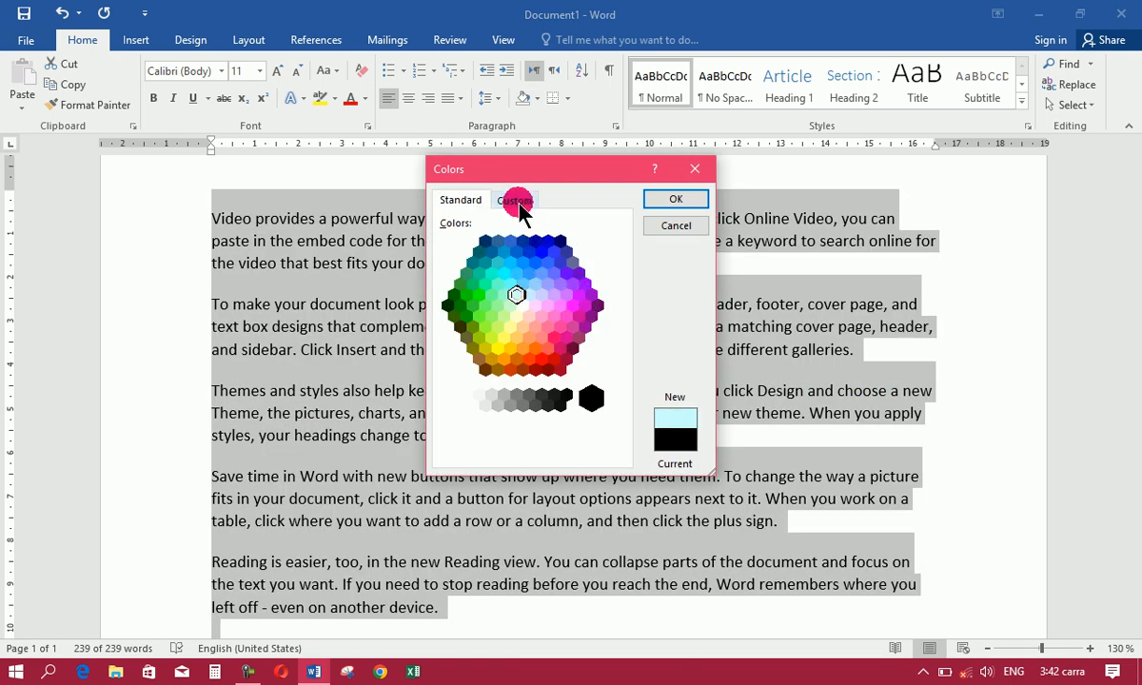
drag(523, 250, 555, 253)
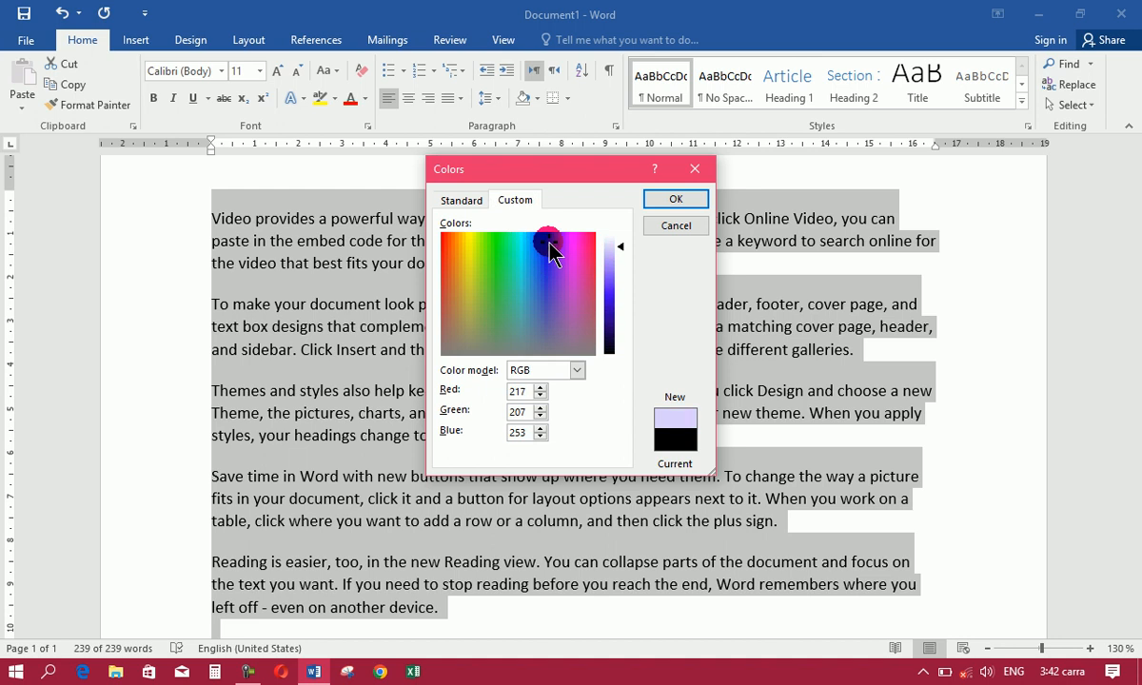
click(674, 201)
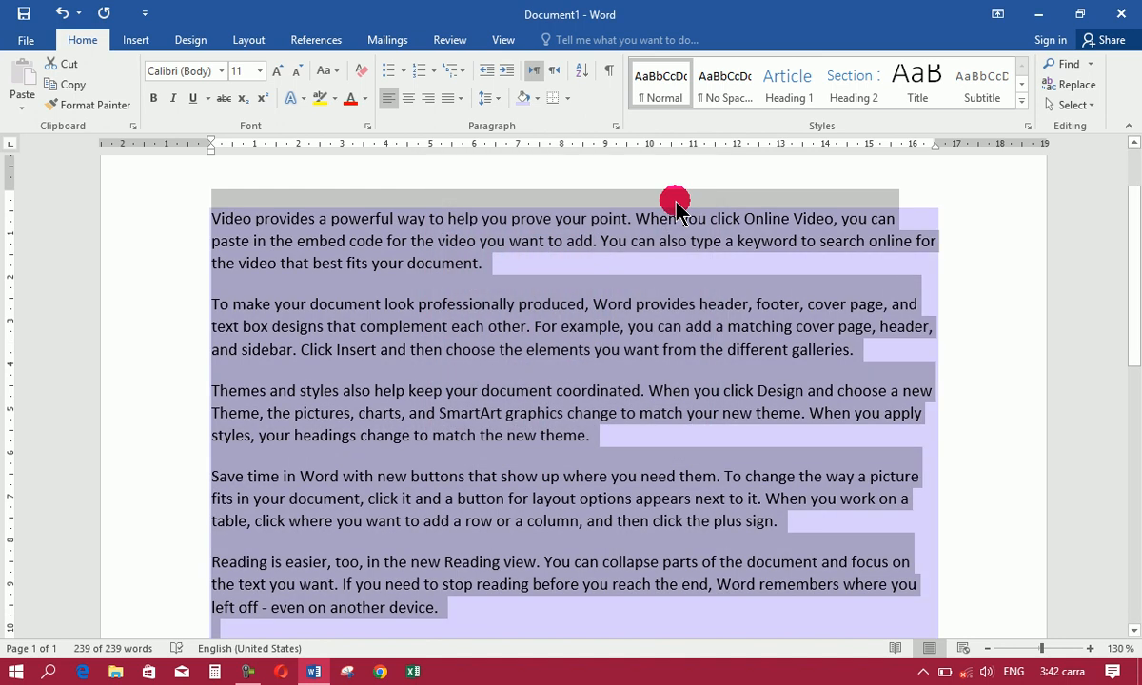
Remove the shading from all paragraphs and deselect the text
click(536, 98)
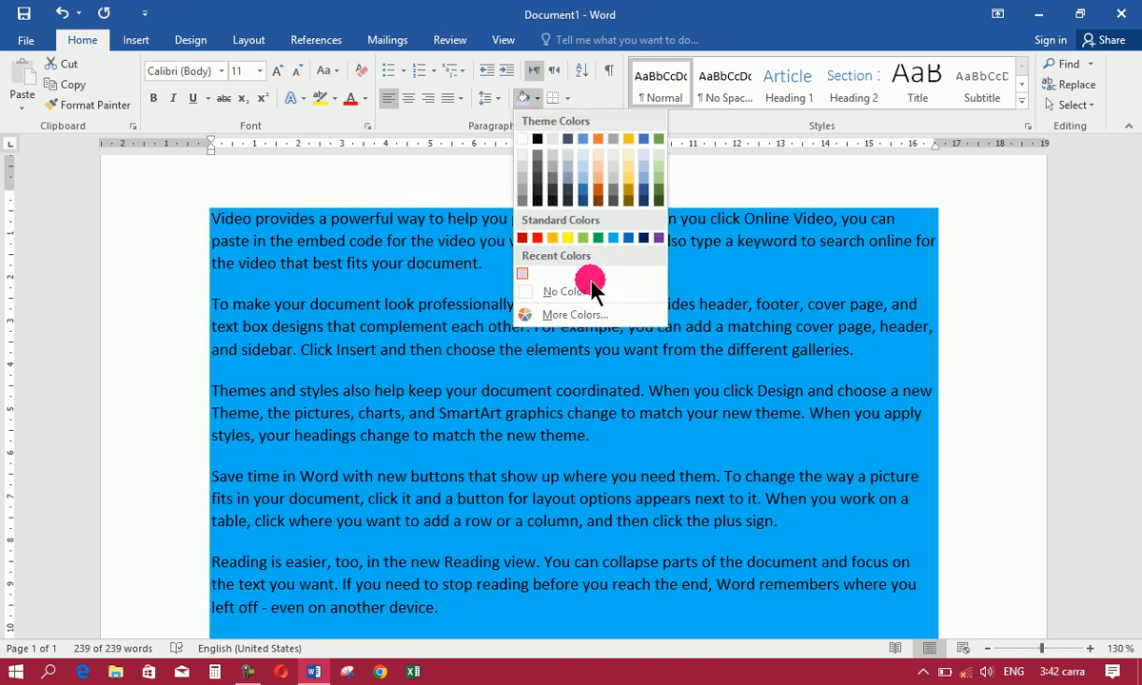
click(550, 289)
key(ctrl+a)
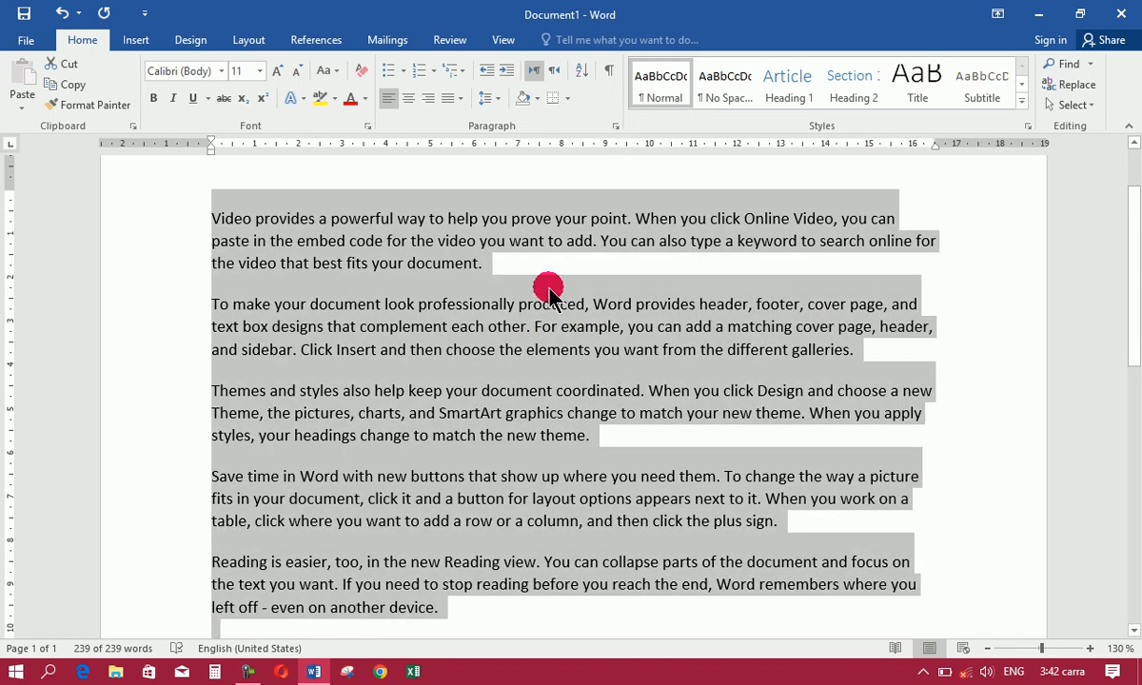
click(645, 354)
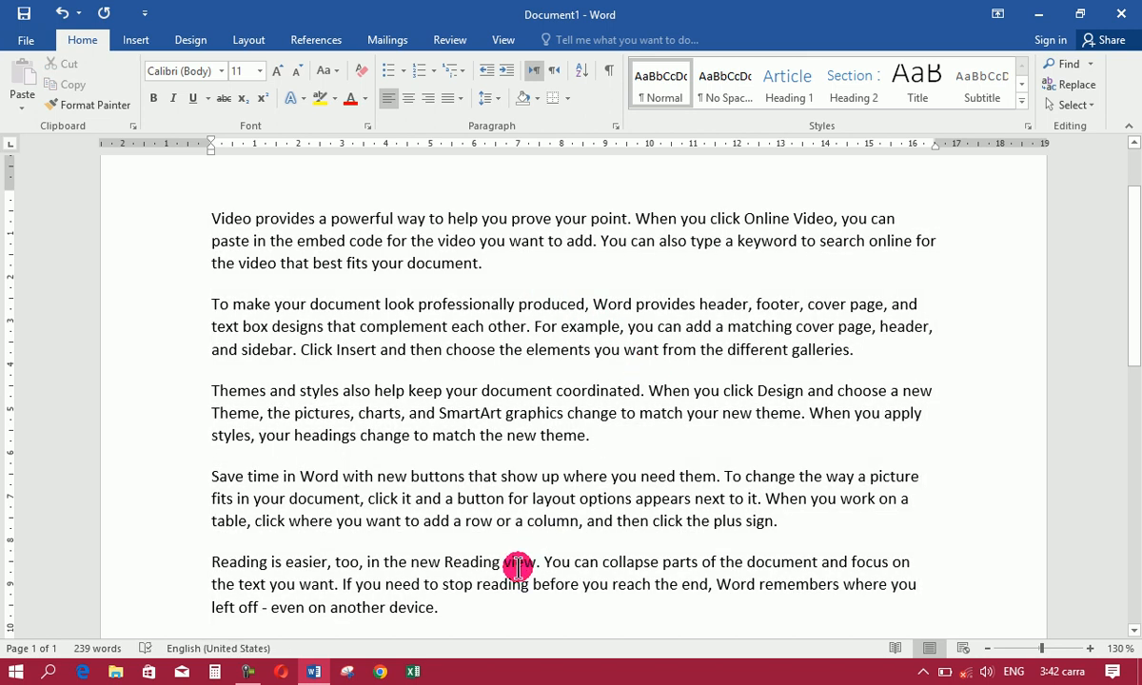
Replace the entire document text with three placeholder paragraphs using =rand(3)
key(ctrl+a)
text(=rand()
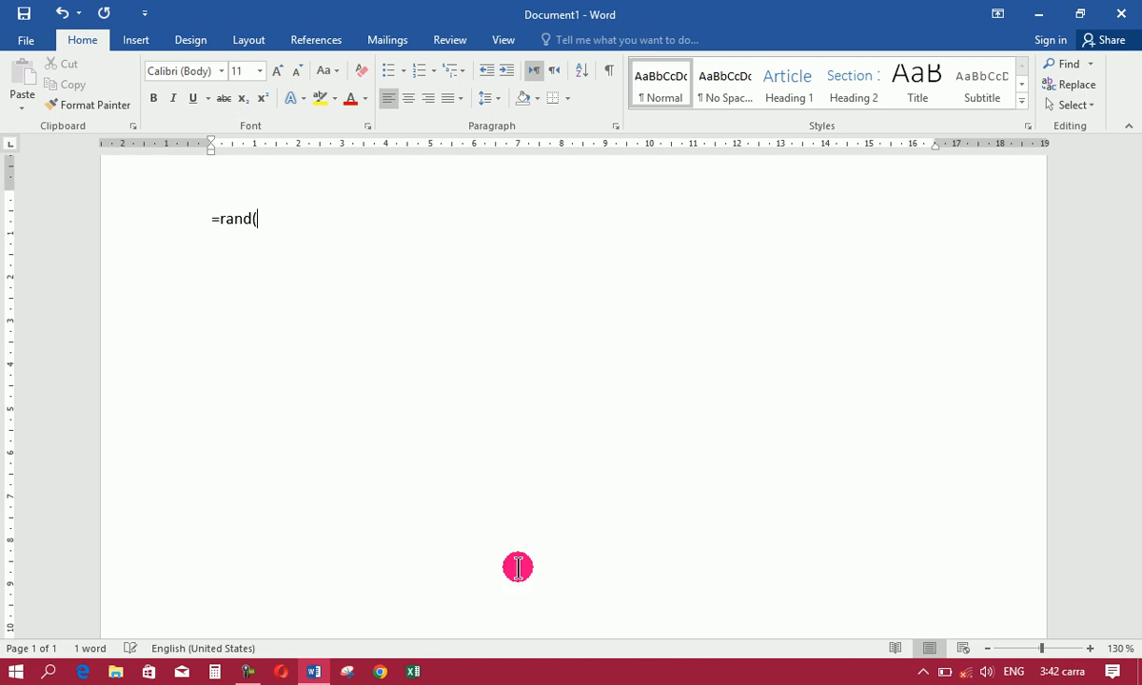
text(3))
key(Return)
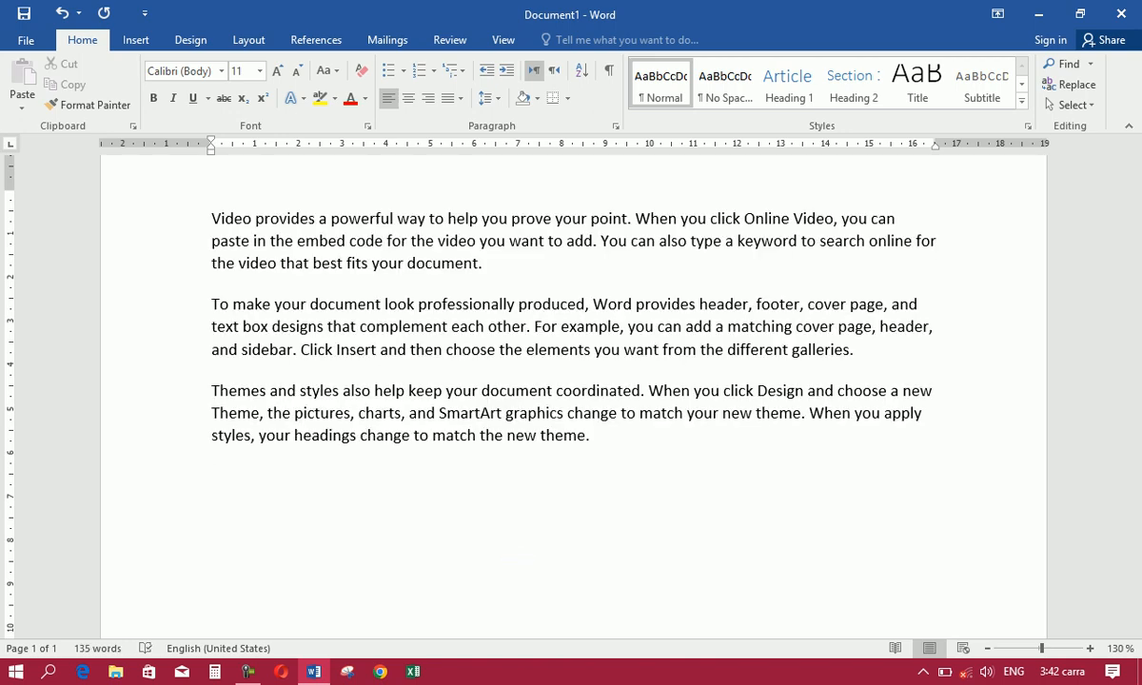
Try All Borders on the three text paragraphs, leaving out the empty lines below, and reset them to No Border
key(ctrl+a)
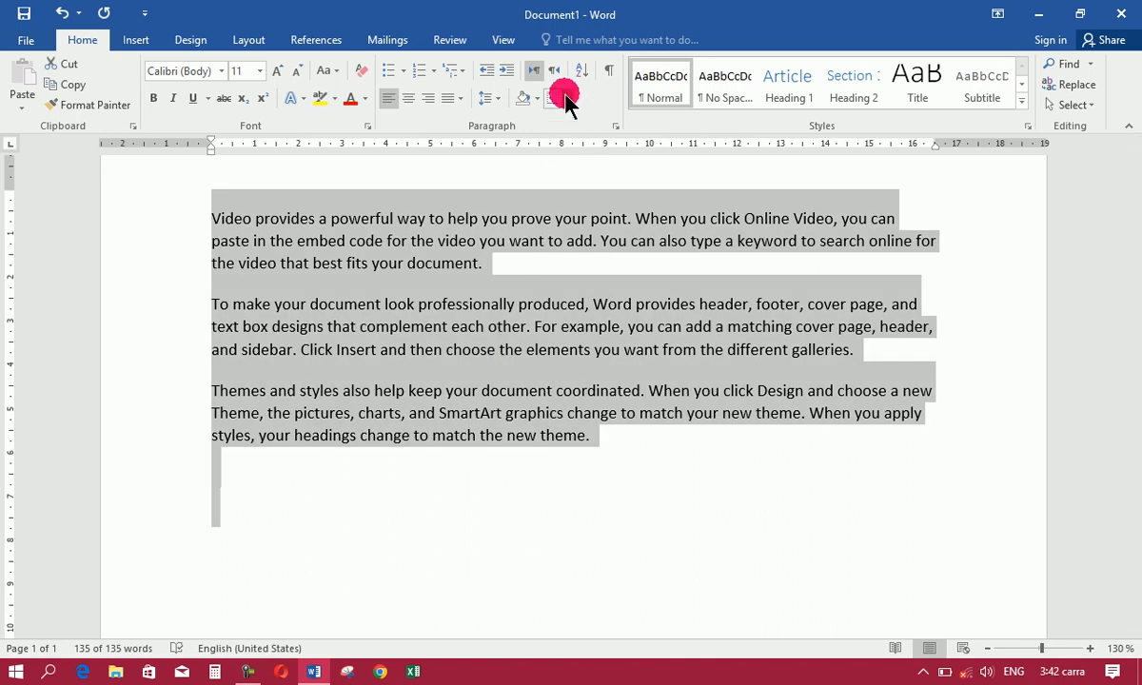
click(589, 438)
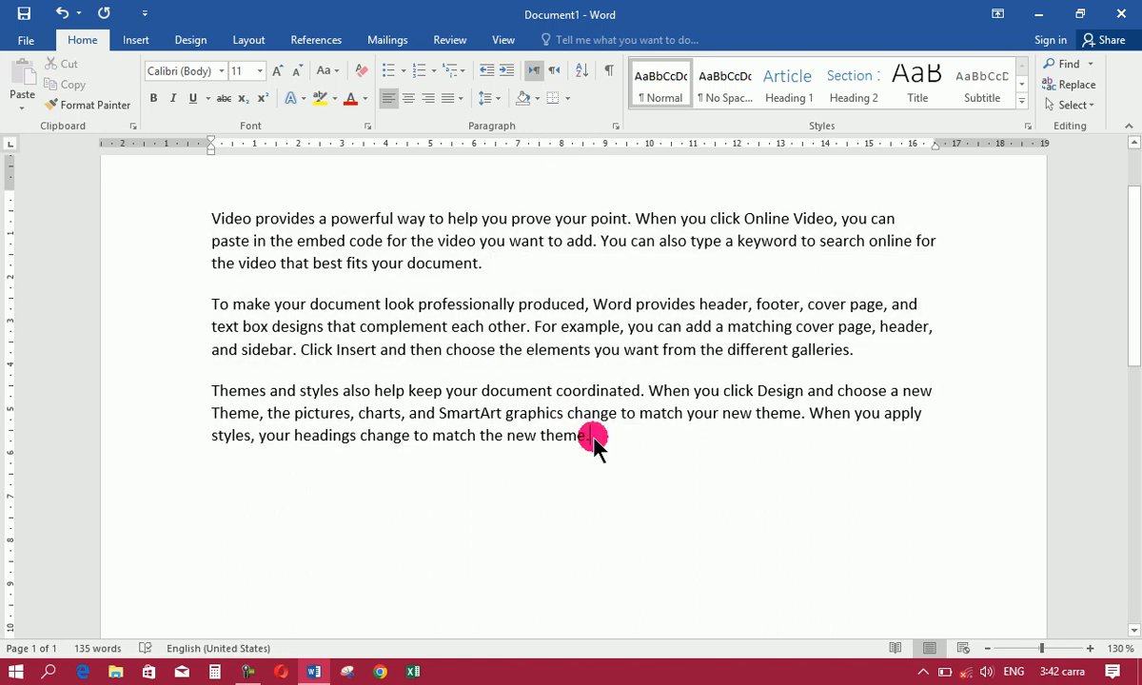
key(shift+Left)
key(shift+Left)
key(shift+Left)
key(shift+Left)
key(shift+Left)
key(shift+Left)
key(shift+Left)
key(shift+Left)
key(shift+Left)
key(shift+Left)
key(shift+Left)
key(shift+Left)
key(shift+Left)
key(shift+Left)
key(shift+Left)
key(shift+Left)
key(shift+Left)
key(shift+Left)
key(shift+Left)
key(shift+Left)
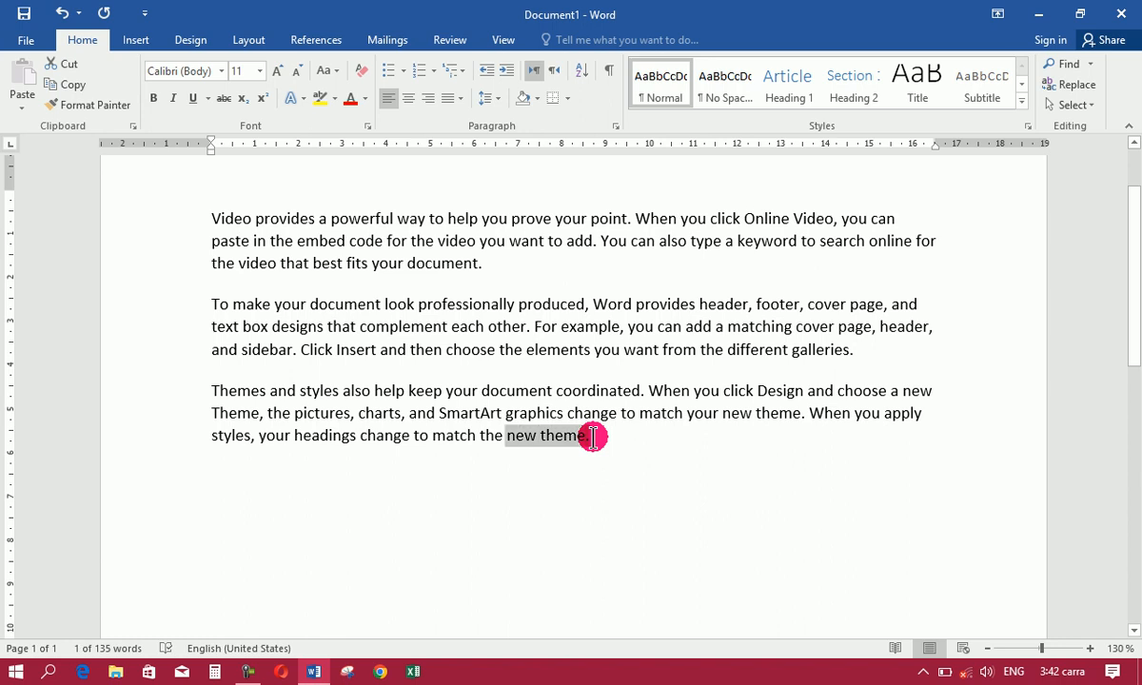
key(shift+Left)
key(shift+Left)
key(shift+Left)
key(shift+Left)
key(shift+Left)
key(shift+Left)
key(shift+Left)
key(shift+Left)
key(shift+Left)
key(shift+Left)
key(shift+Left)
key(shift+Left)
key(shift+Left)
key(shift+Left)
key(shift+Left)
key(shift+Left)
key(shift+Left)
key(shift+Left)
key(shift+Left)
key(shift+Left)
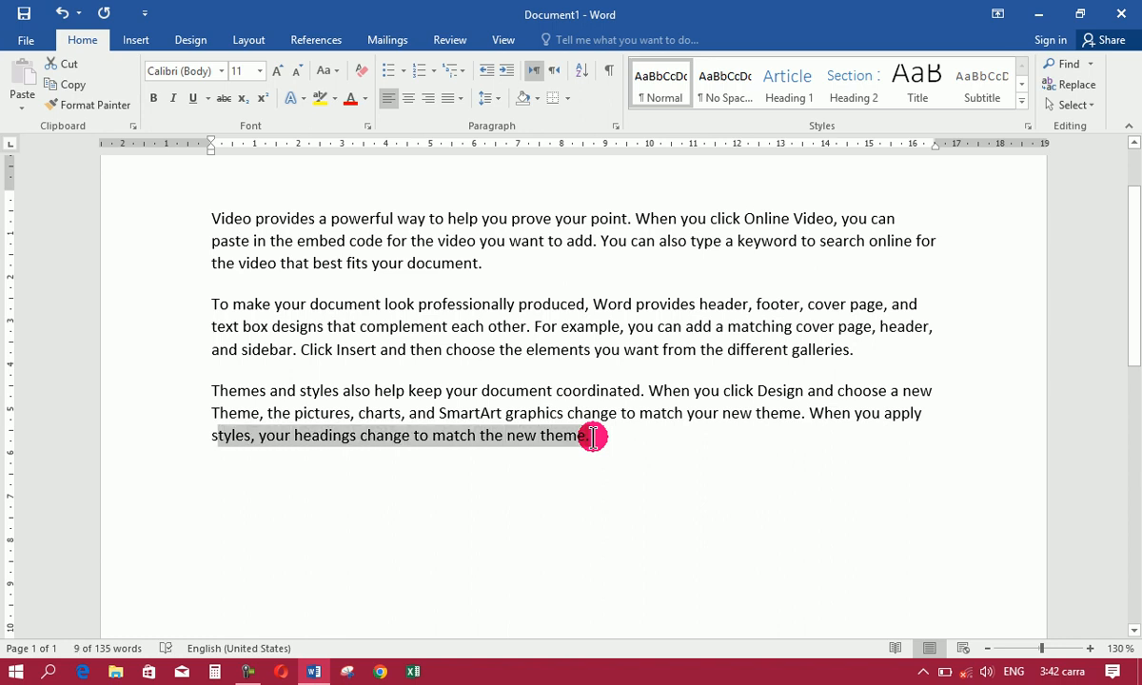
key(shift+Up)
key(shift+Up)
key(shift+Up)
key(shift+Up)
key(shift+Up)
key(shift+Up)
key(shift+Up)
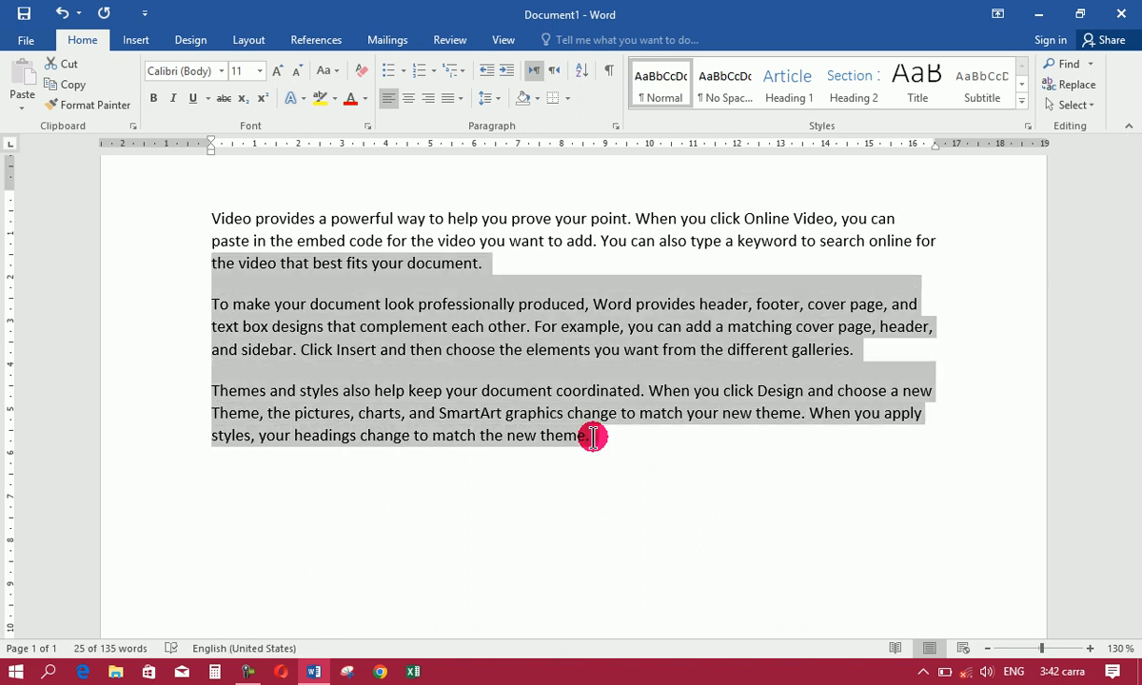
key(shift+Up)
key(shift+Up)
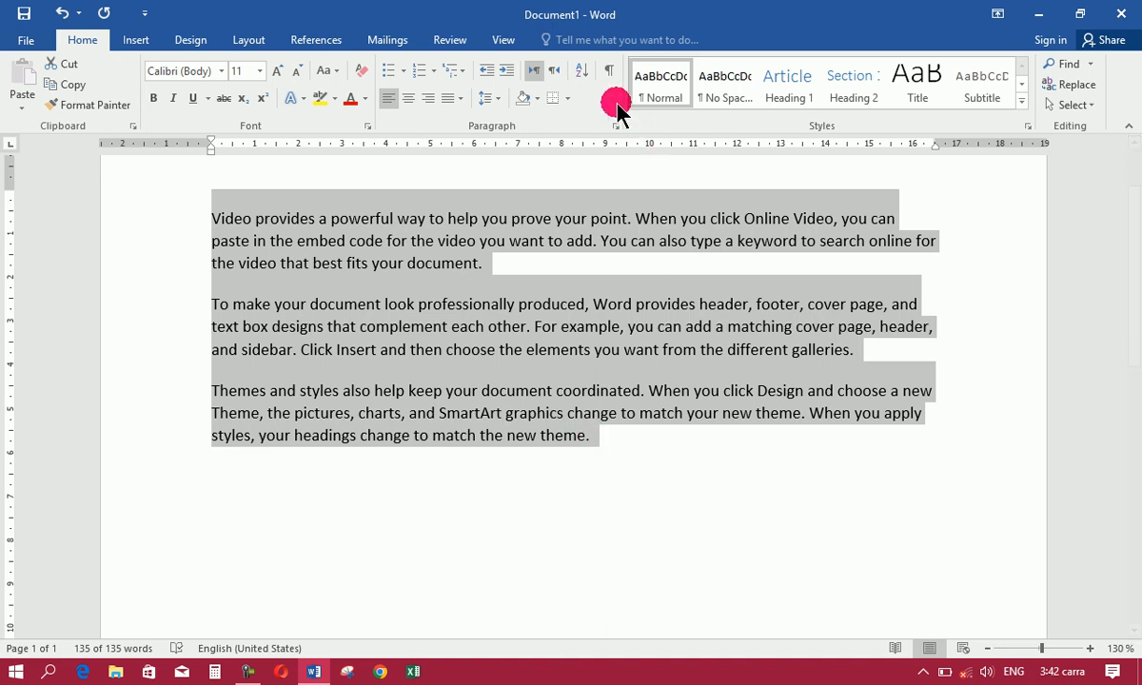
click(568, 101)
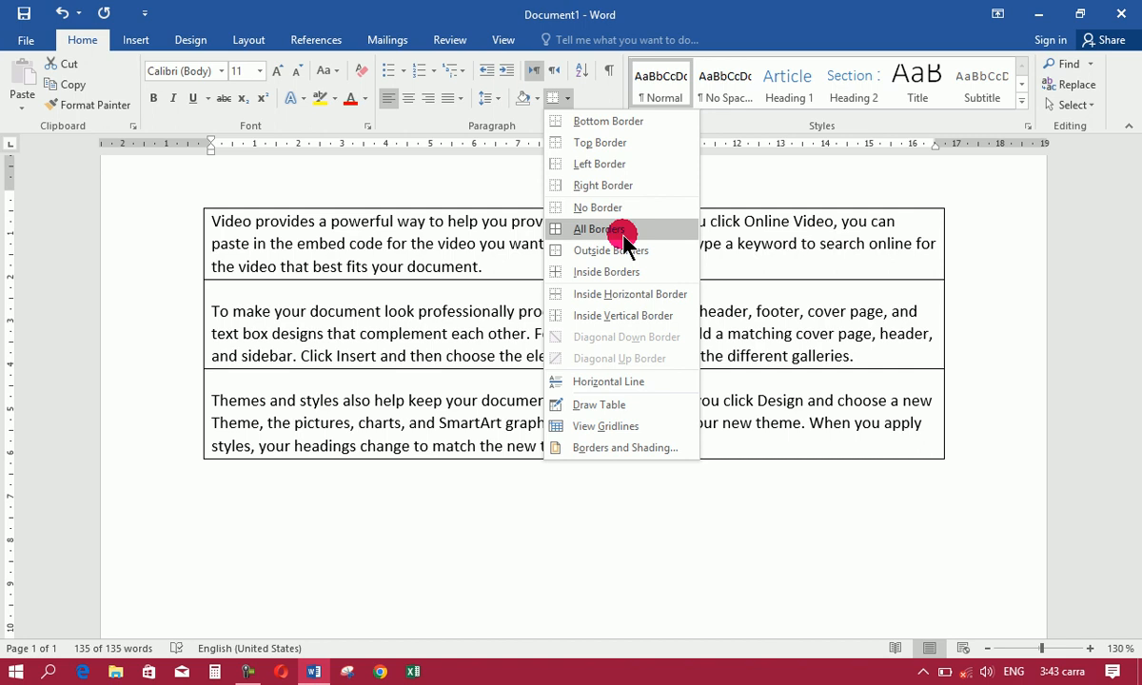
click(625, 238)
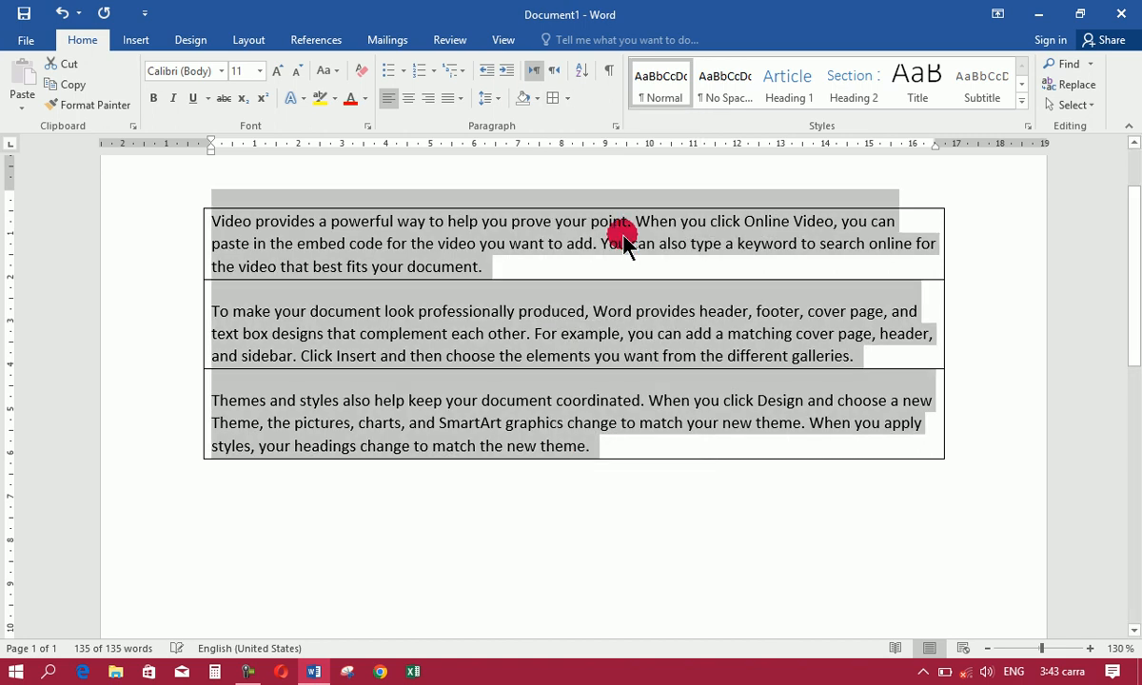
click(568, 98)
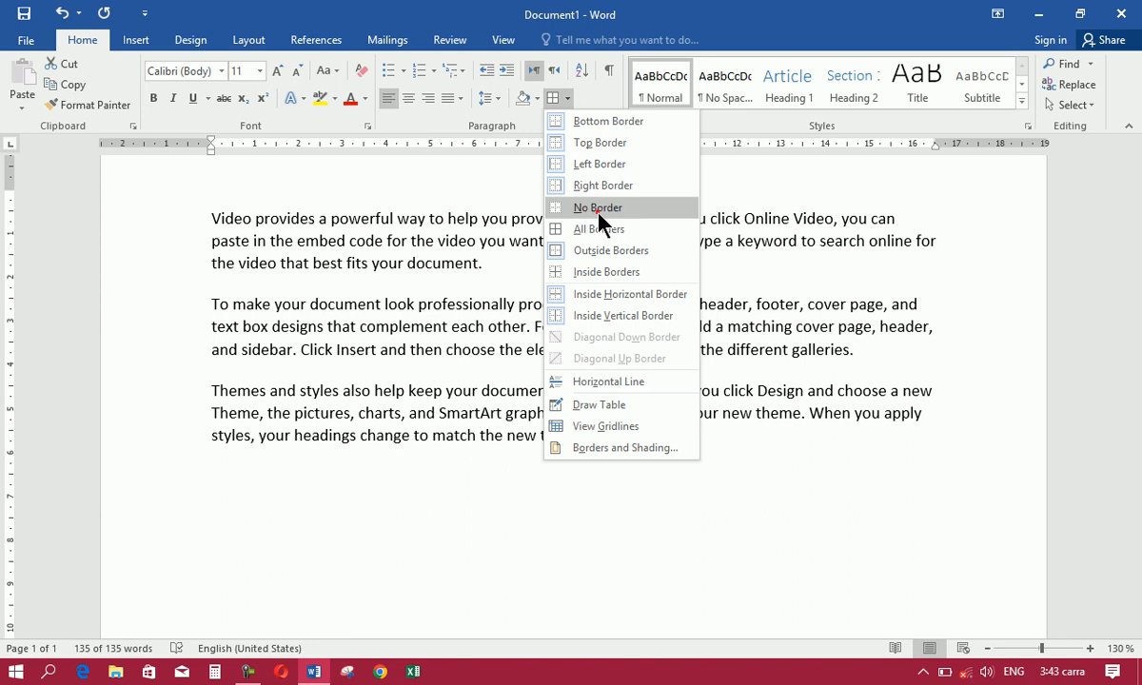
click(597, 210)
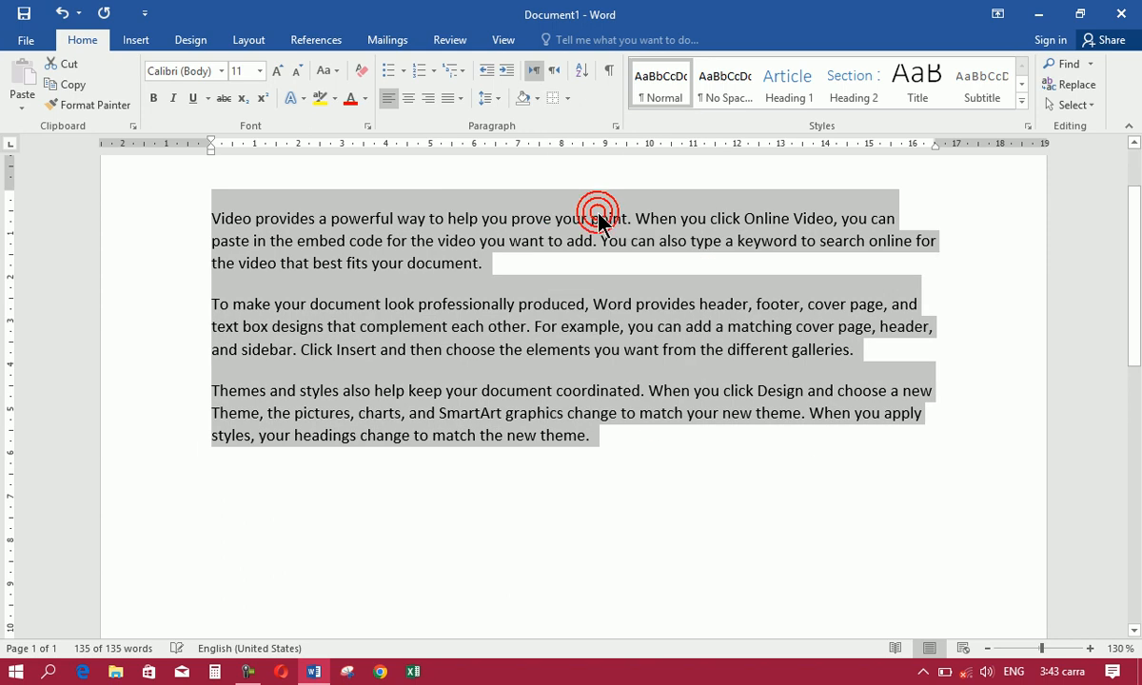
Insert a table of eight columns and three rows on the empty line below the last paragraph
click(568, 98)
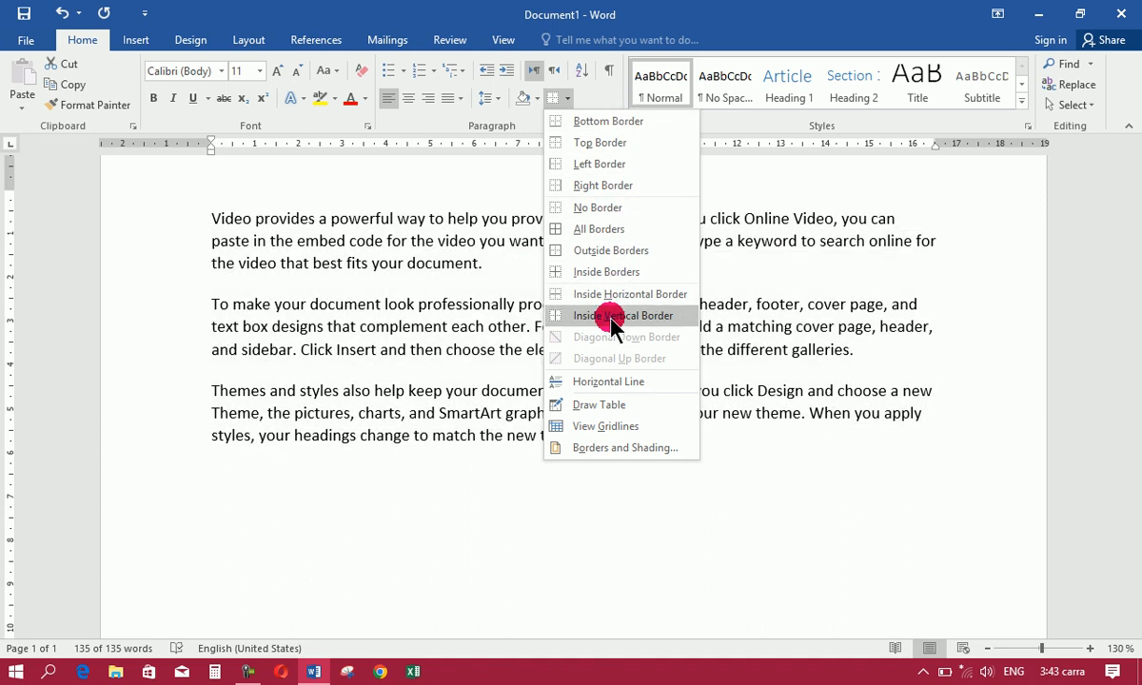
click(583, 361)
click(447, 511)
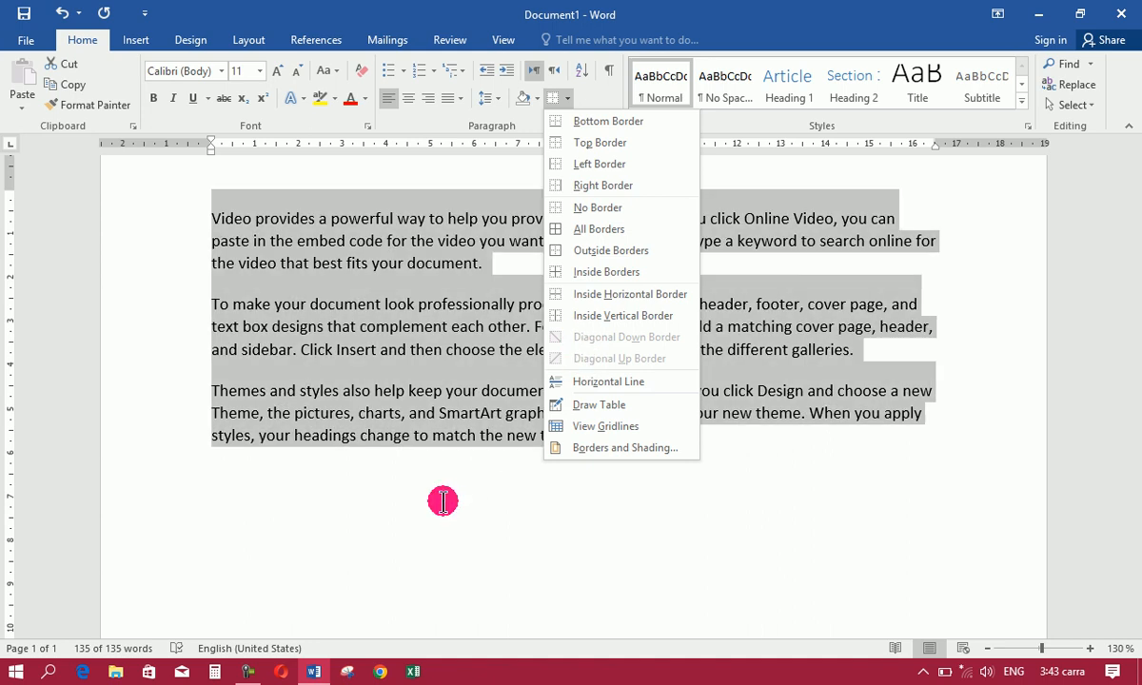
click(635, 447)
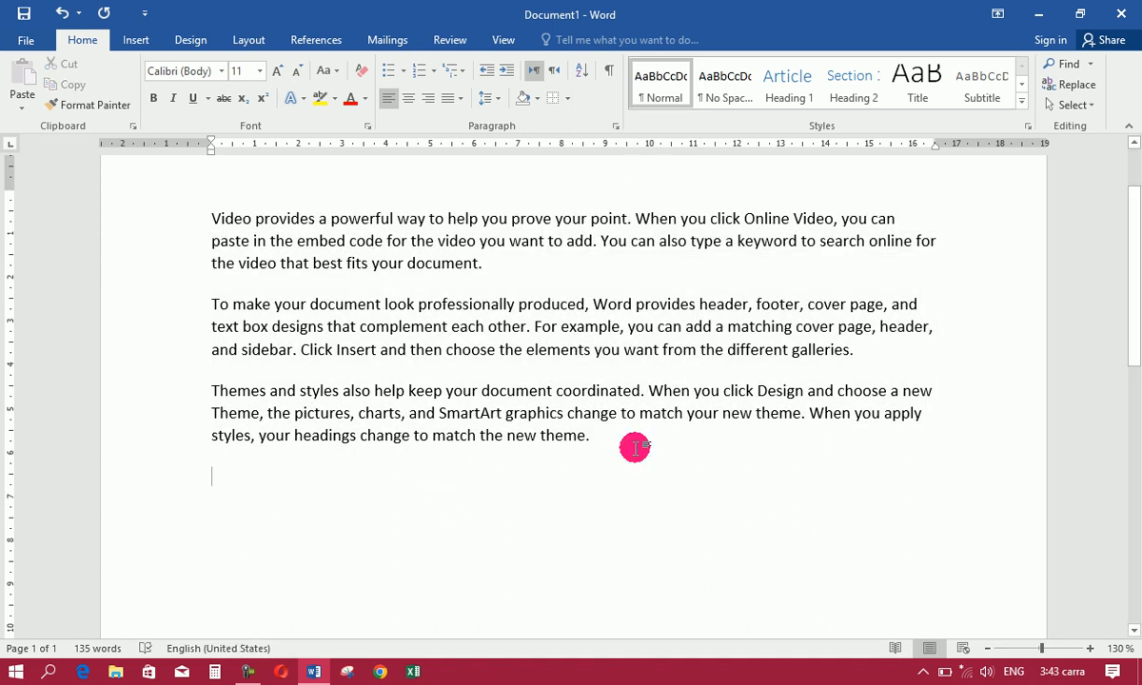
click(138, 42)
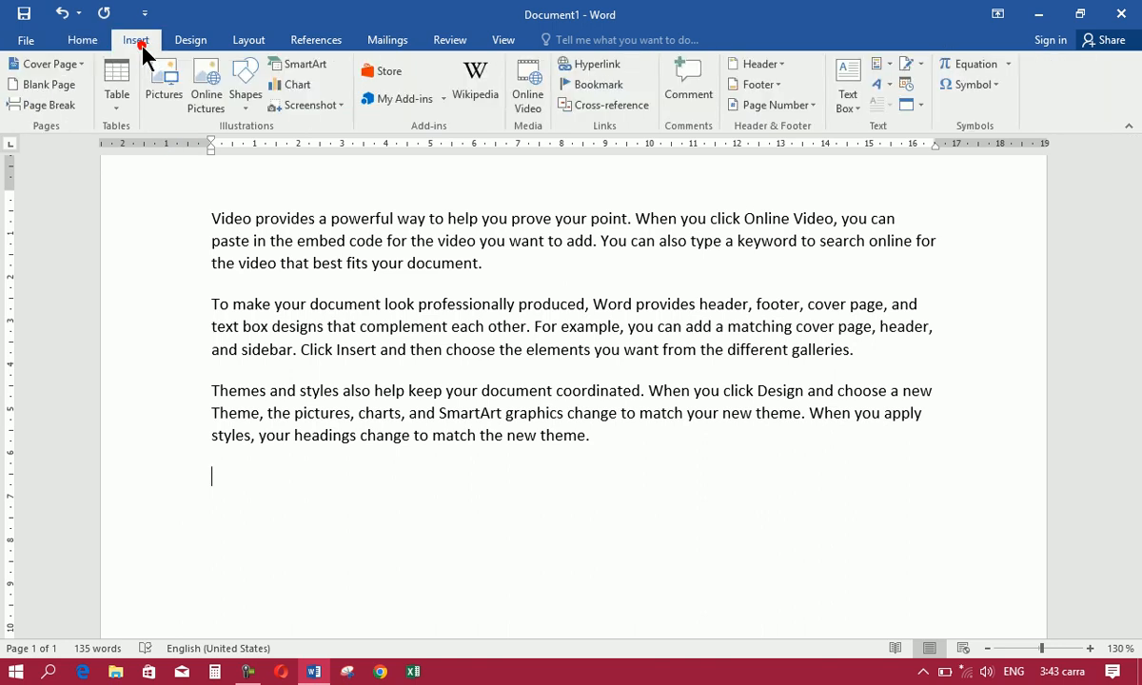
click(117, 90)
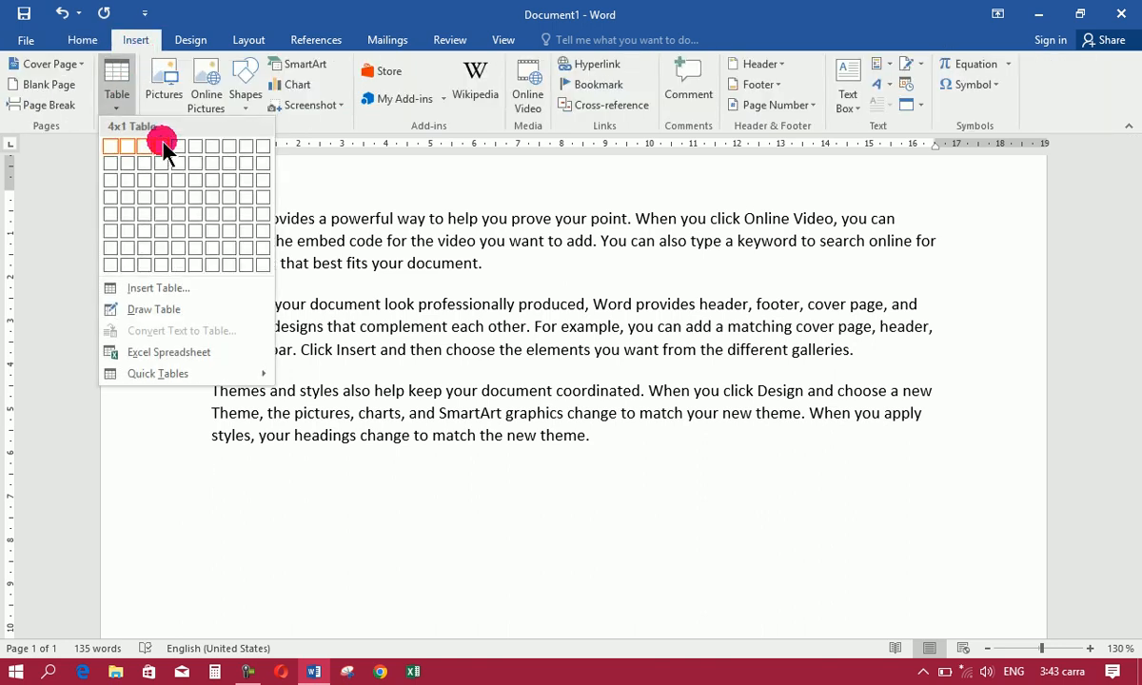
click(234, 179)
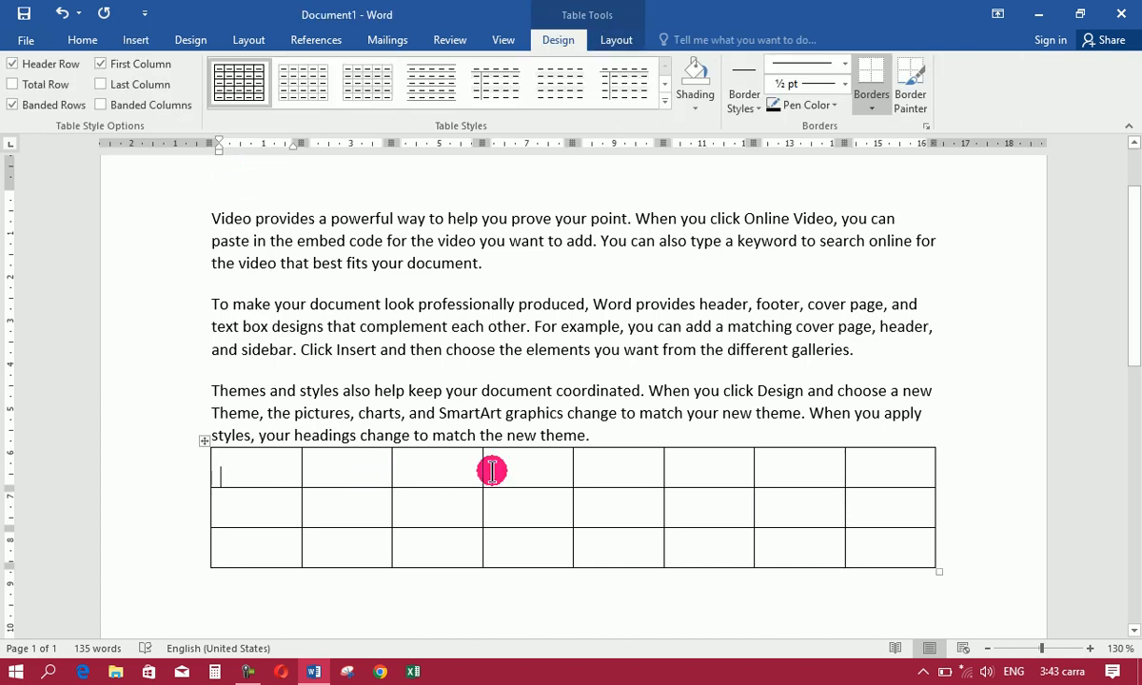
Add a Diagonal Down Border and a Diagonal Up Border to the fourth cell of the table's second row
click(534, 505)
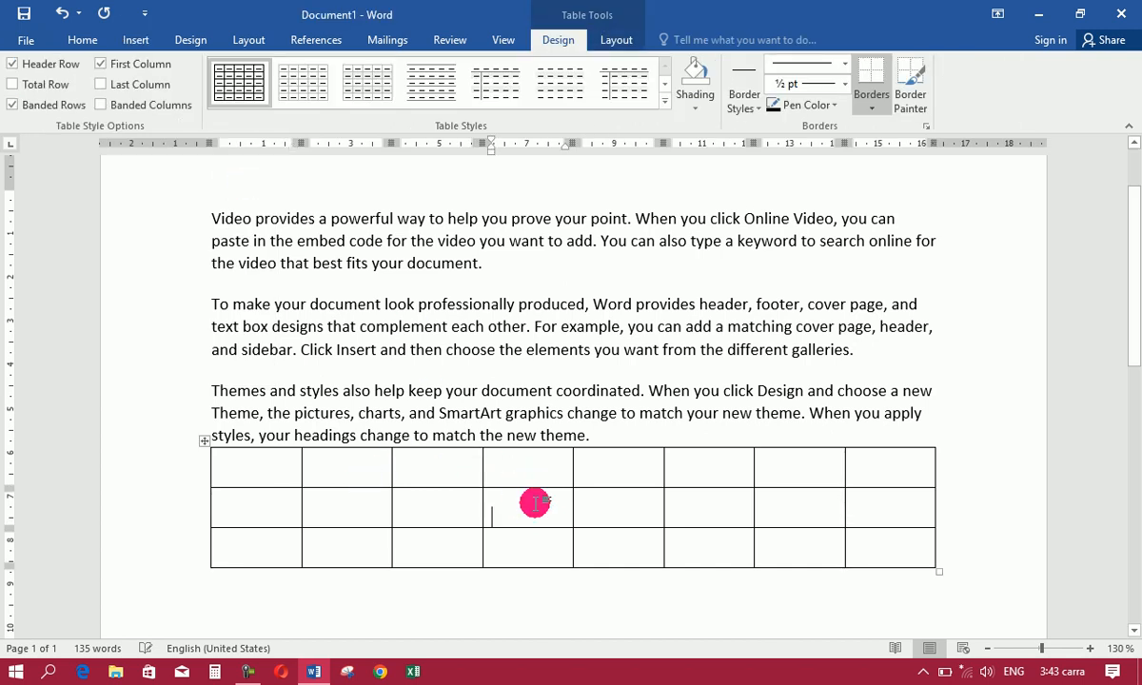
click(85, 42)
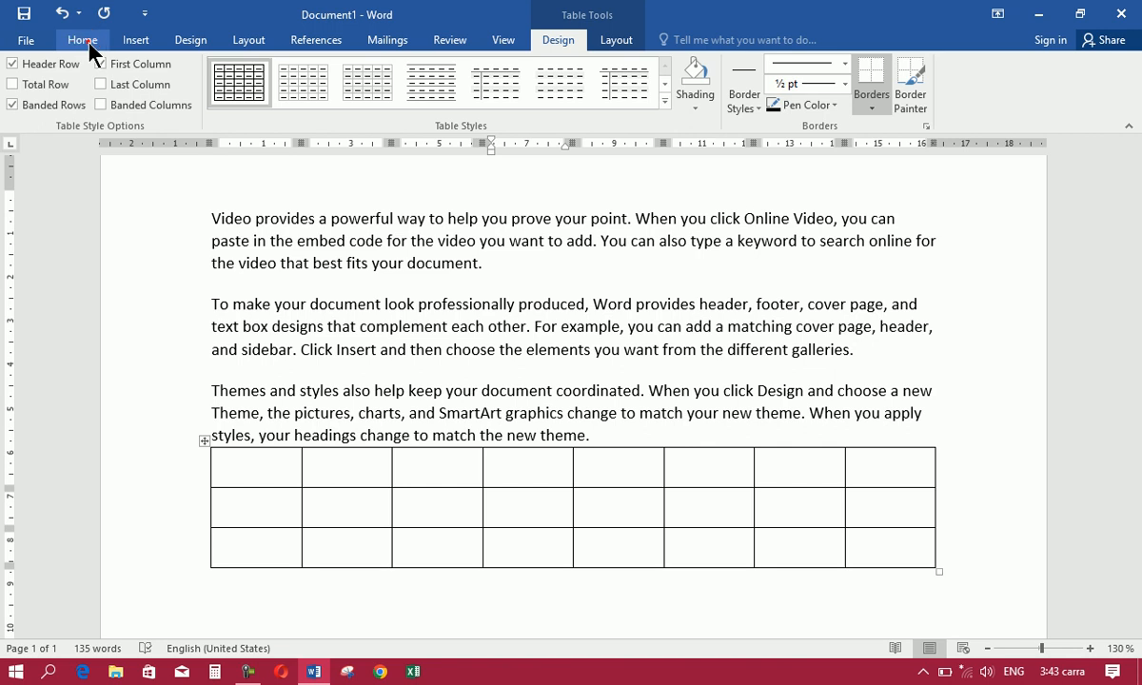
click(89, 42)
click(537, 99)
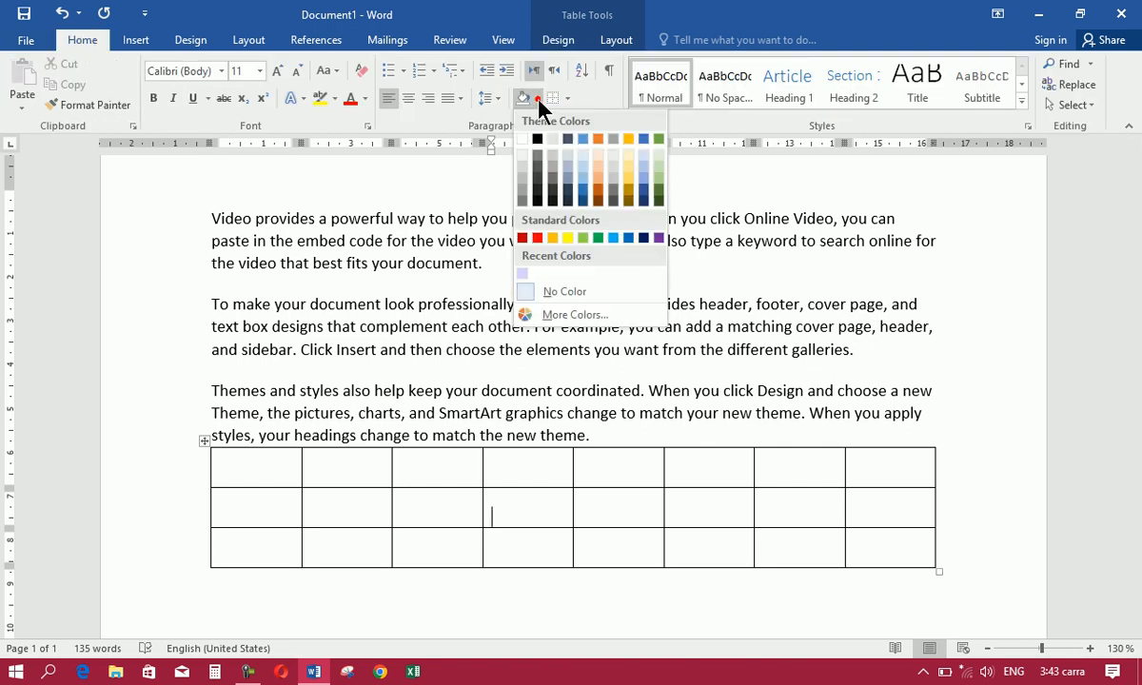
click(569, 98)
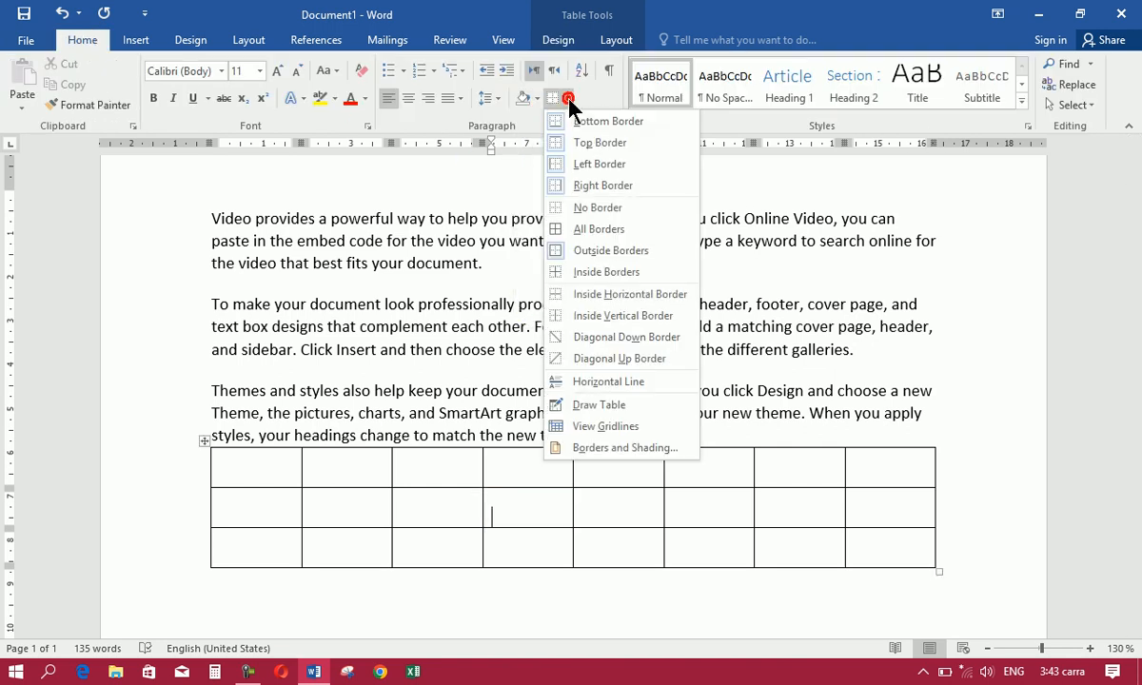
click(604, 337)
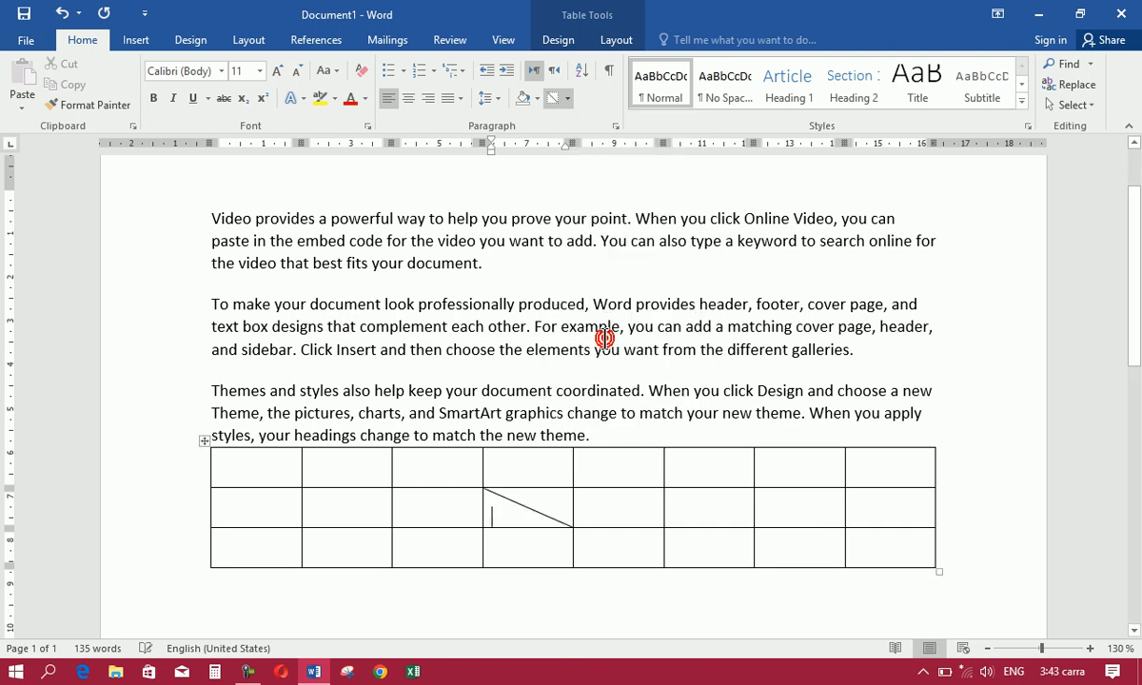
click(568, 98)
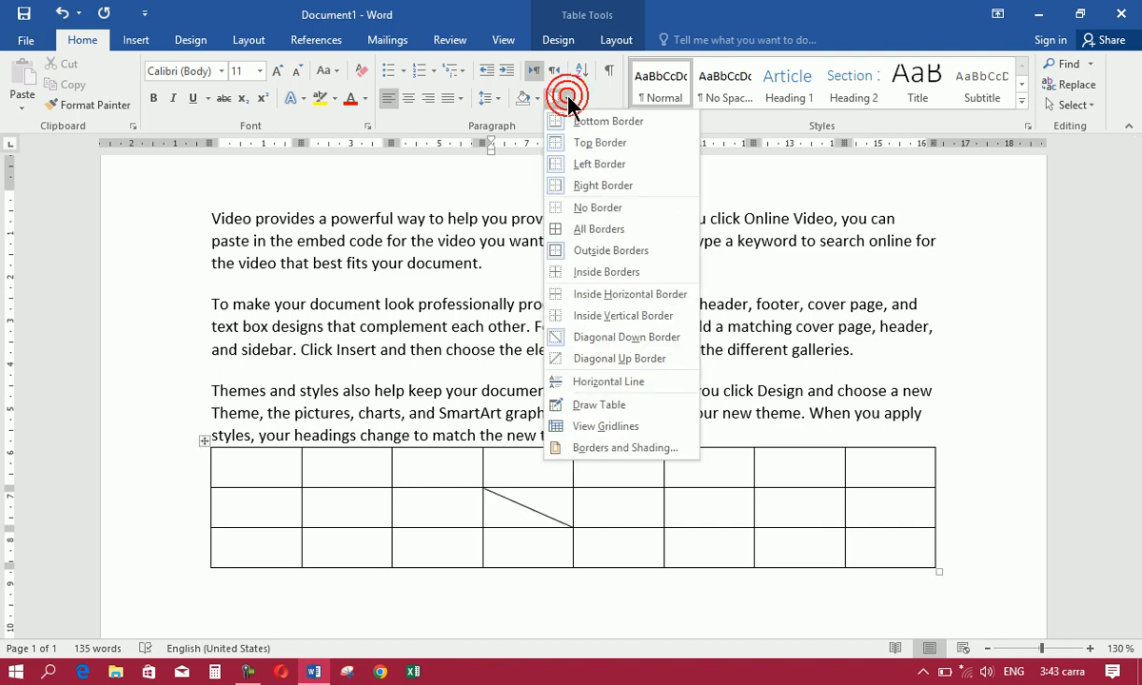
click(576, 358)
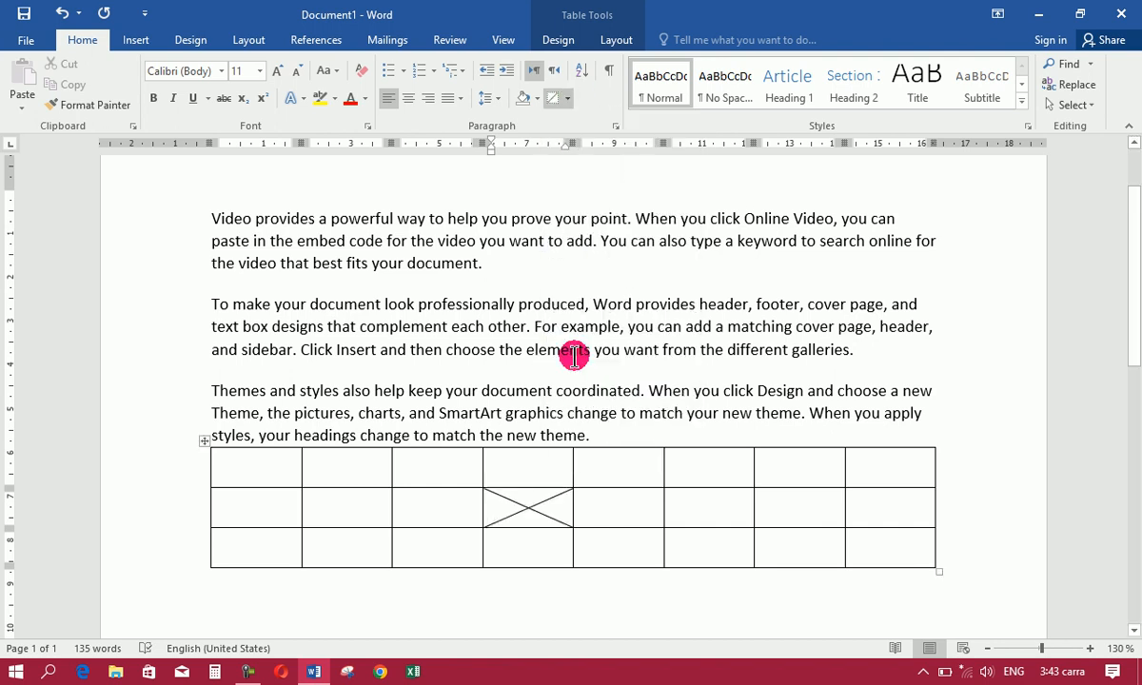
Undo the diagonal cell borders and the table insertion
click(705, 464)
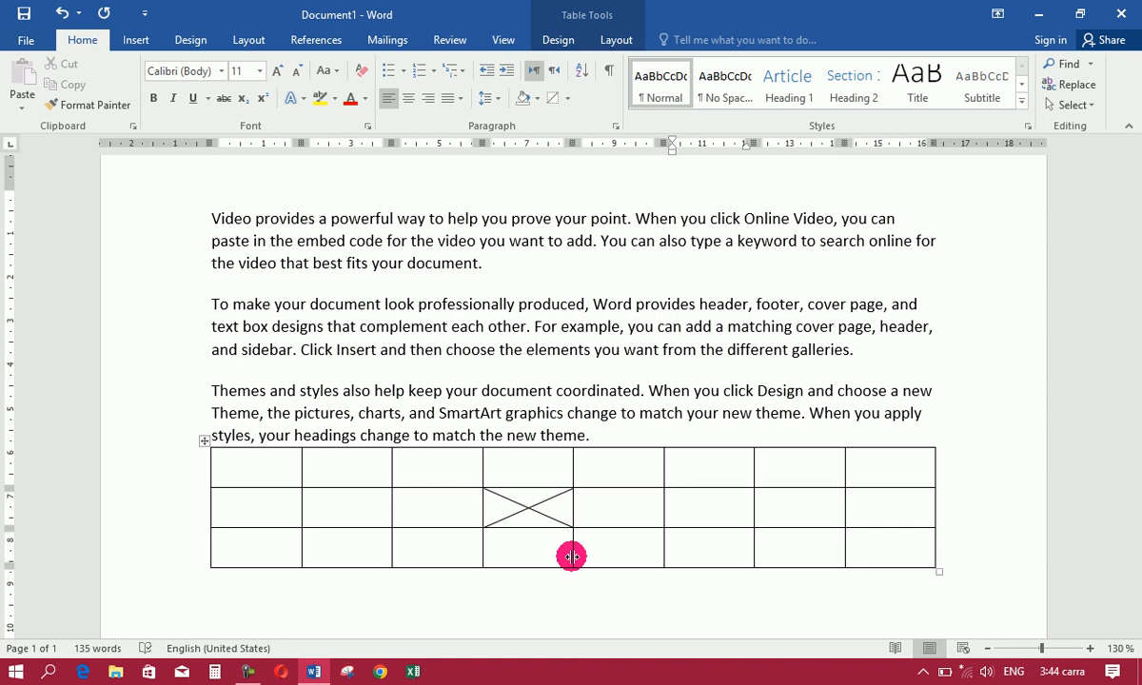
key(ctrl+z)
key(ctrl+z)
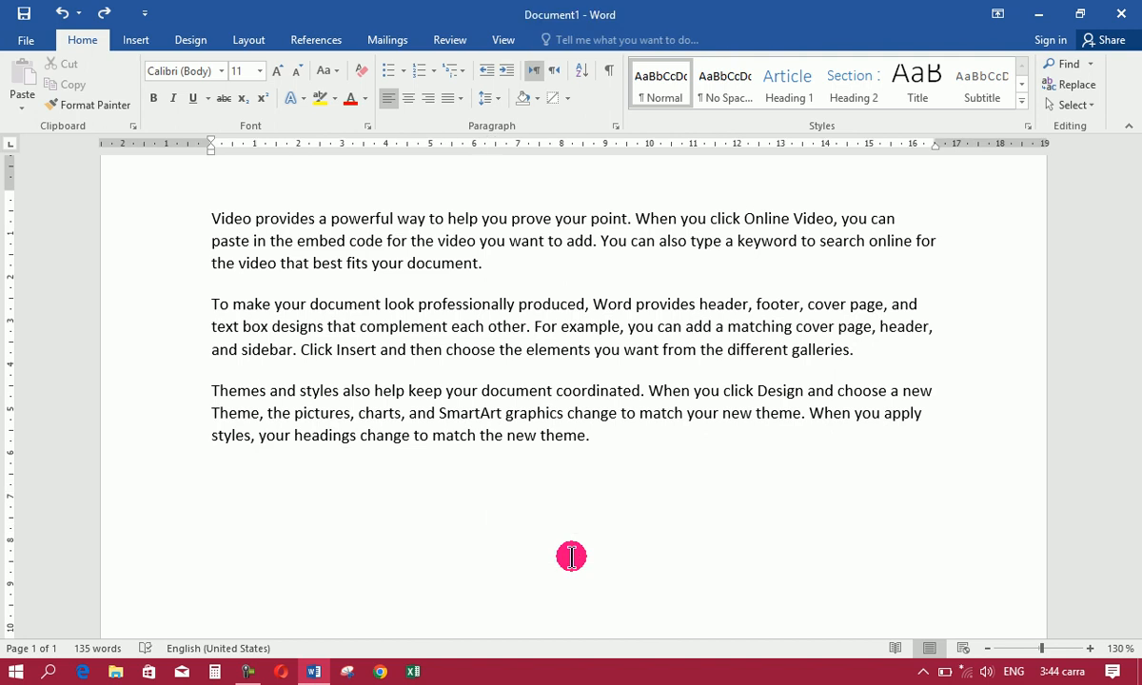
Select the three text paragraphs and examine the border options available for them, including Horizontal Line
key(ctrl+a)
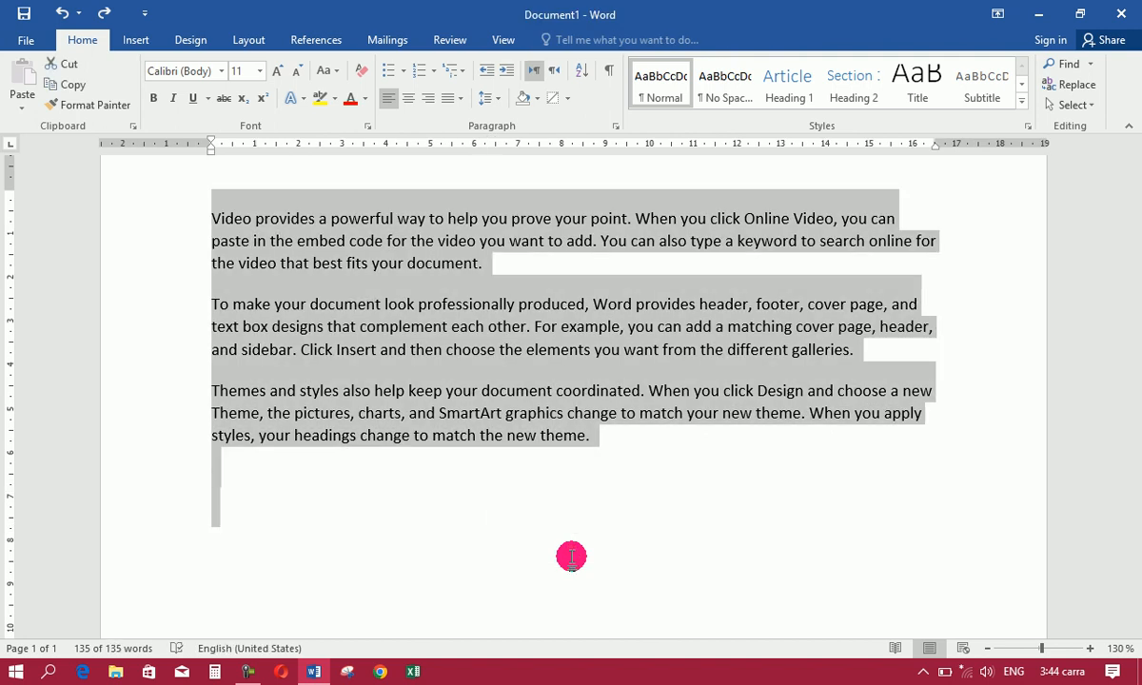
click(599, 465)
click(606, 439)
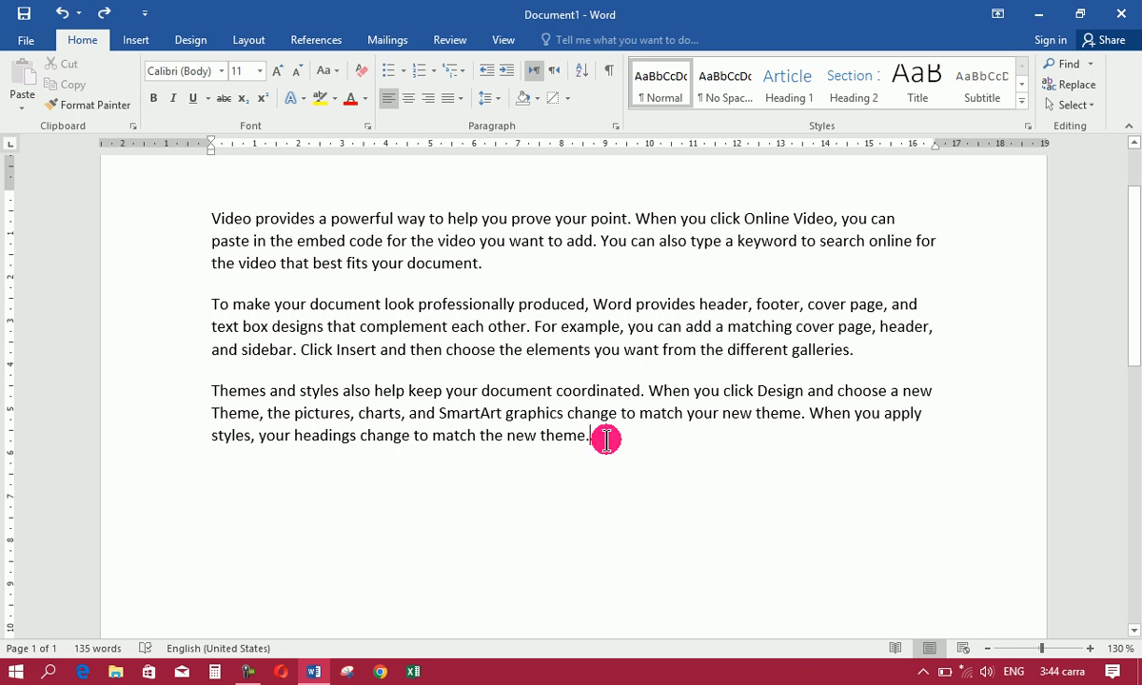
key(shift+Left)
key(shift+Left)
key(shift+Left)
key(shift+Left)
key(shift+Left)
key(shift+Left)
key(shift+Left)
key(shift+Left)
key(shift+Left)
key(shift+Left)
key(shift+Left)
key(shift+Left)
key(shift+Left)
key(shift+Left)
key(shift+Left)
key(shift+Left)
key(shift+Left)
key(shift+Left)
key(shift+Left)
key(shift+Left)
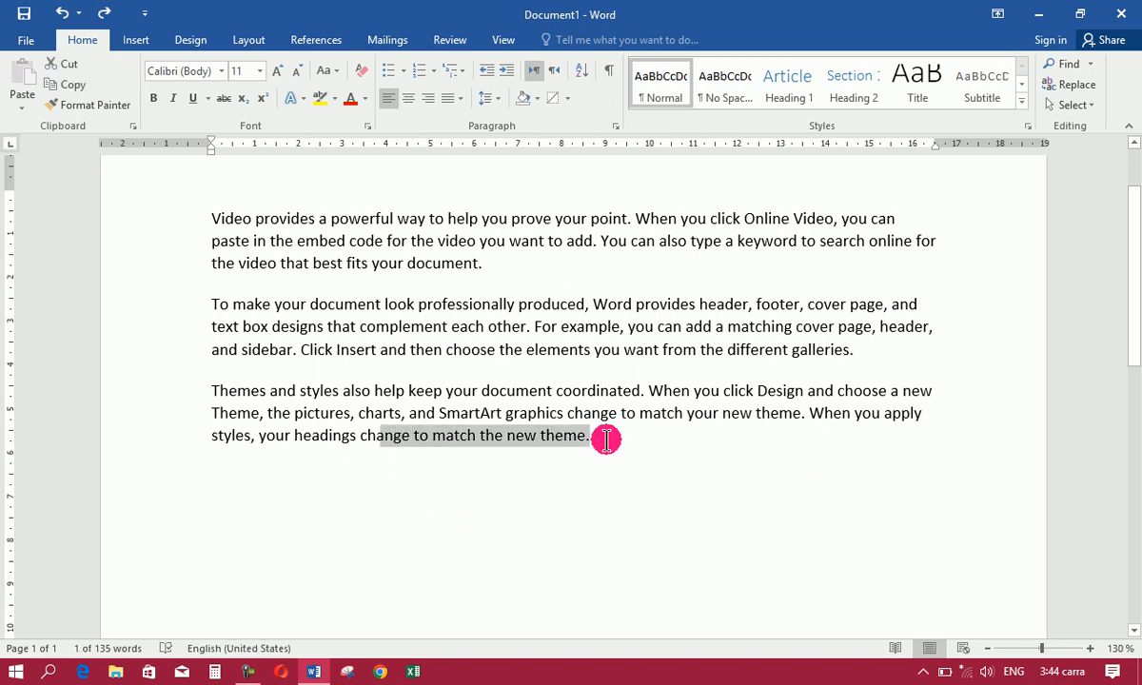
key(shift+Left)
key(shift+Left)
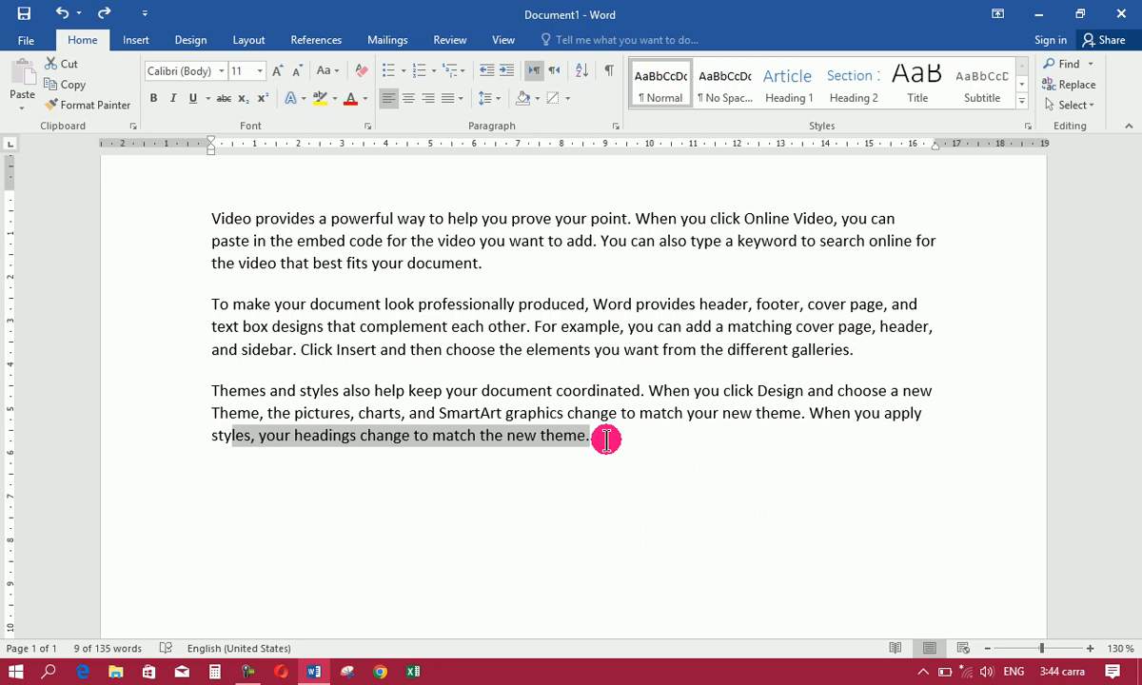
key(shift+Up)
key(shift+Up)
key(shift+Up)
key(shift+Up)
key(shift+Up)
key(shift+Up)
key(shift+Up)
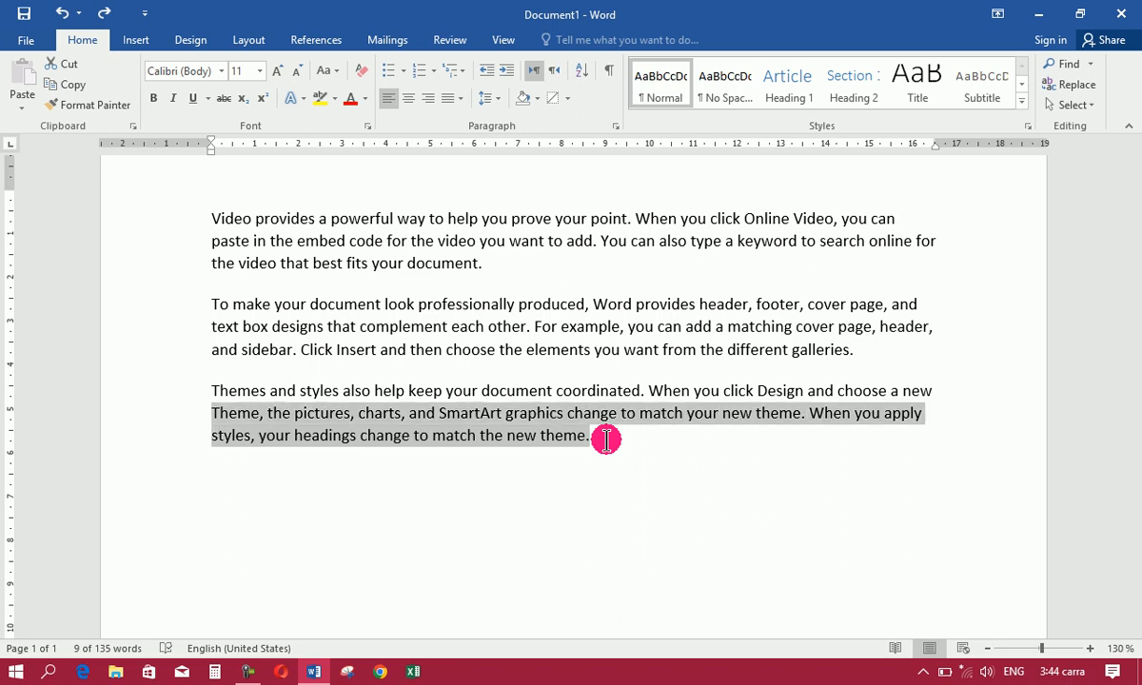
key(shift+Up)
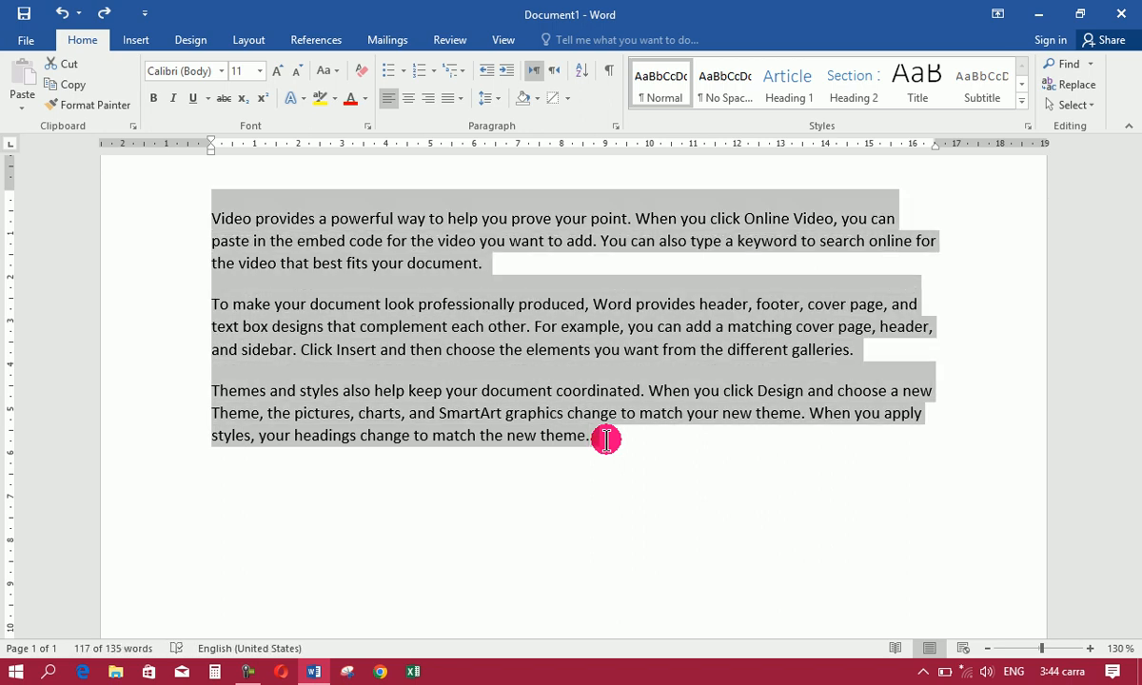
click(567, 100)
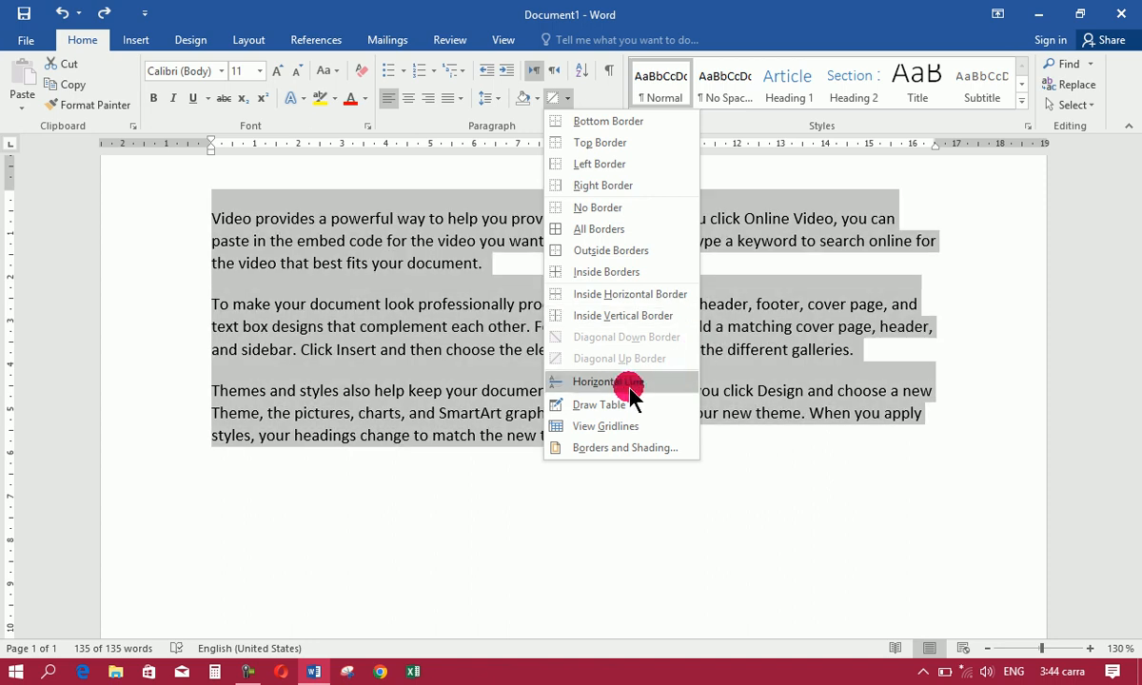
click(433, 417)
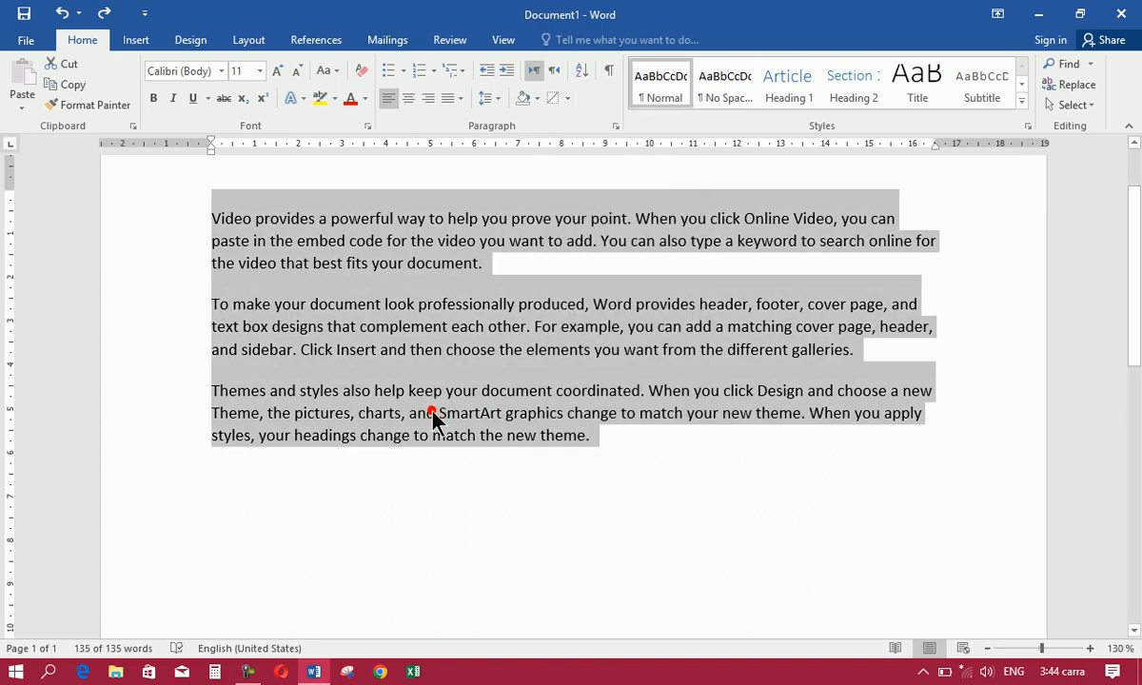
Insert a Horizontal Line after the first paragraph and another one after the second paragraph
click(494, 270)
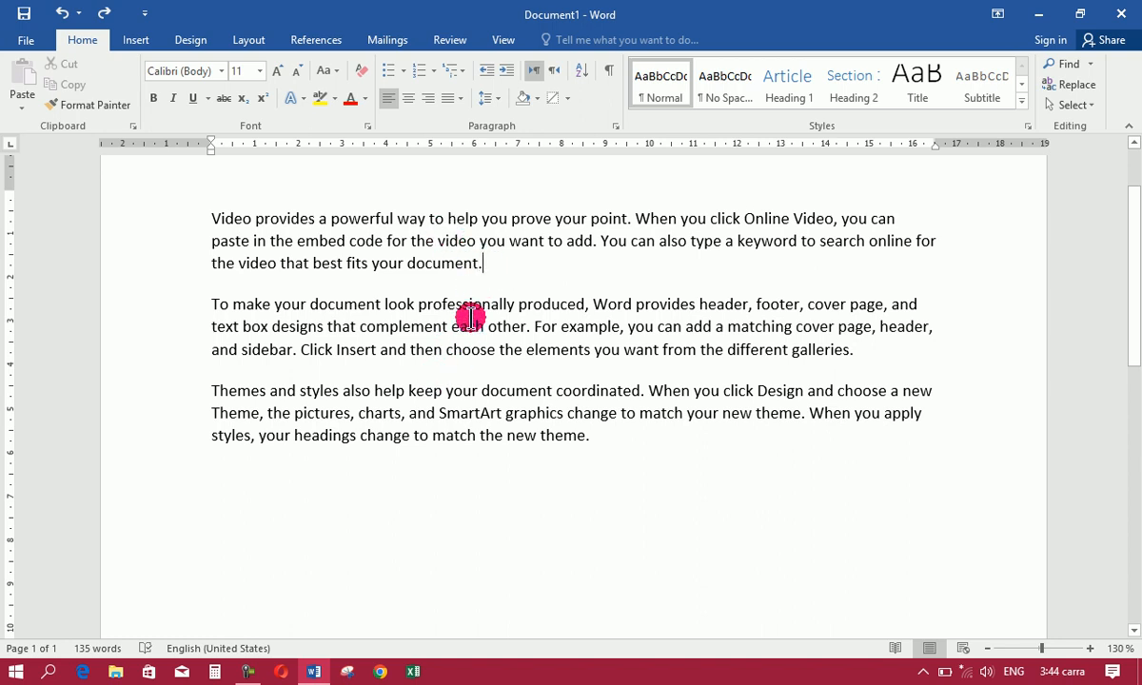
click(880, 348)
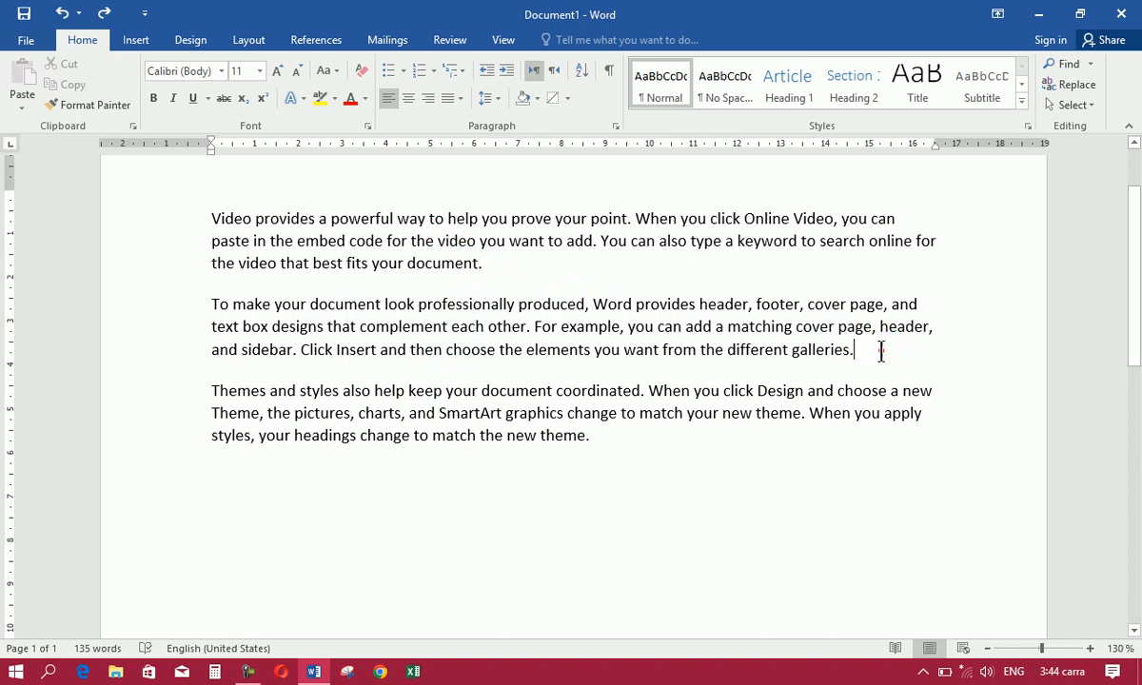
click(532, 274)
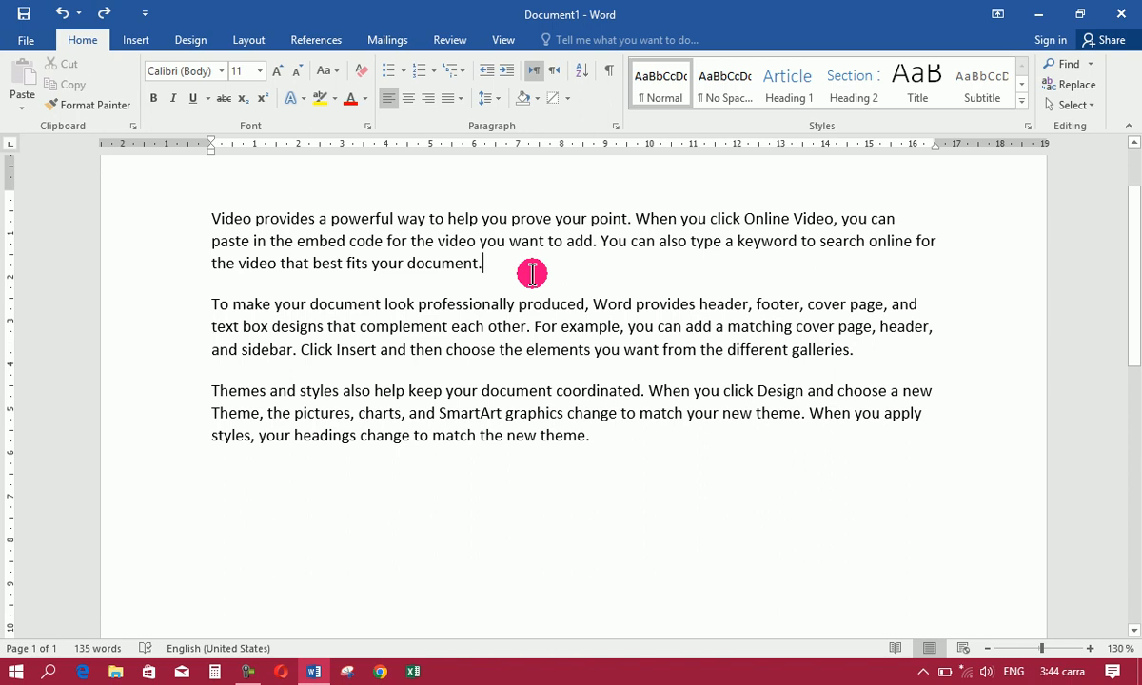
click(563, 98)
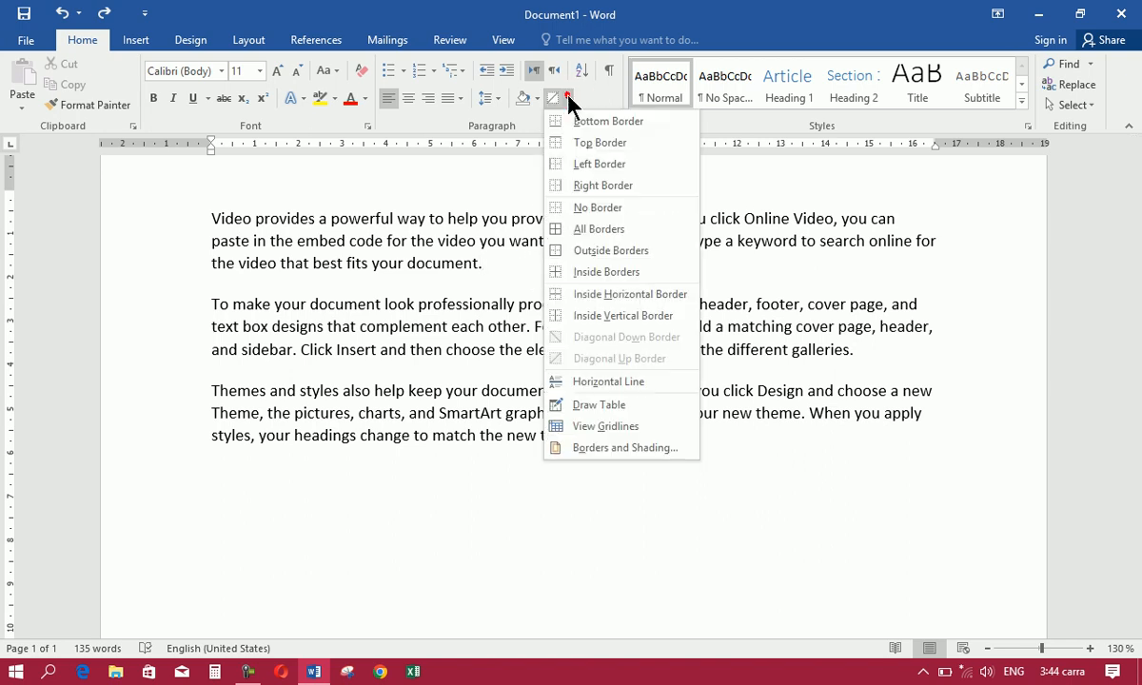
click(611, 383)
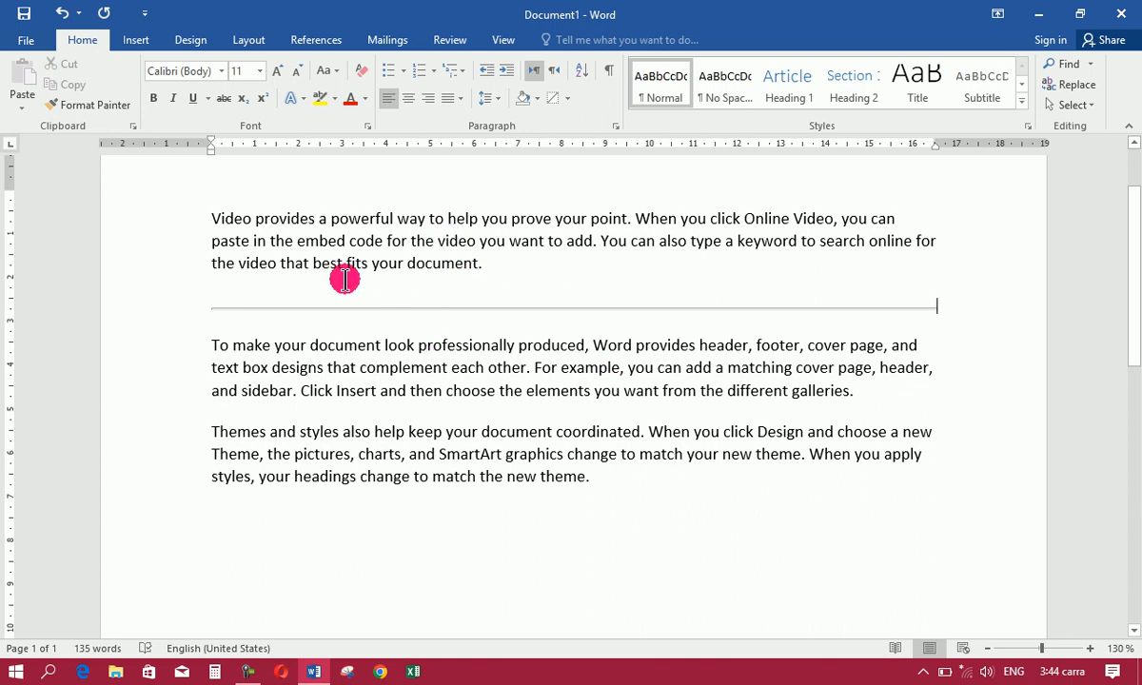
click(867, 390)
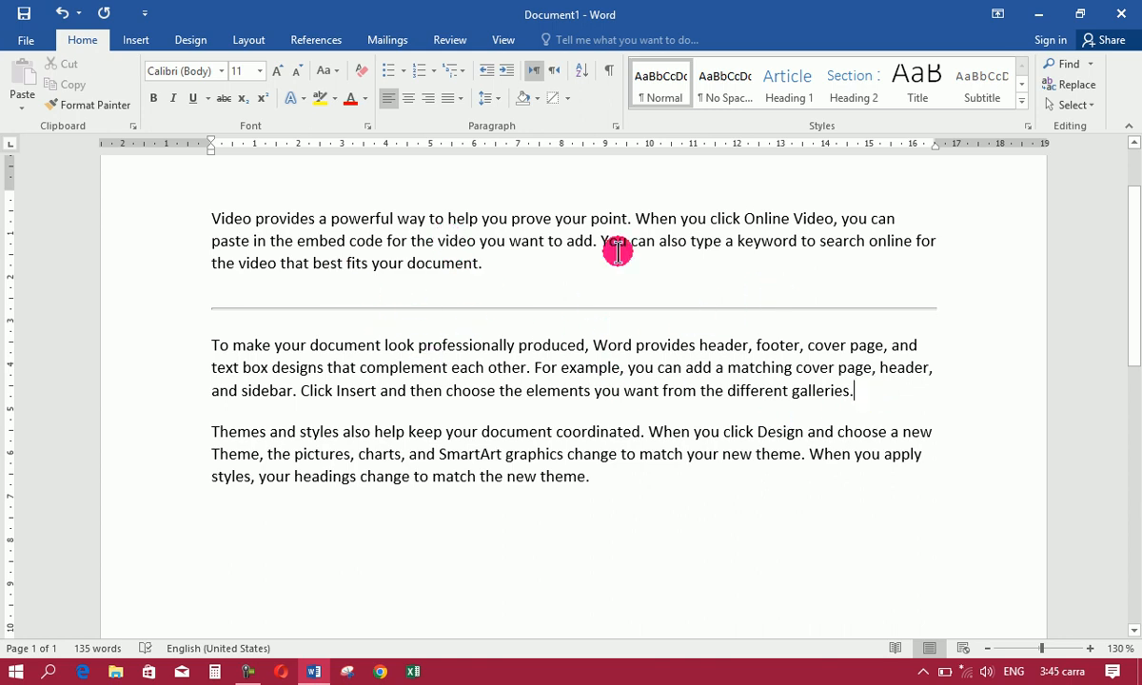
click(569, 99)
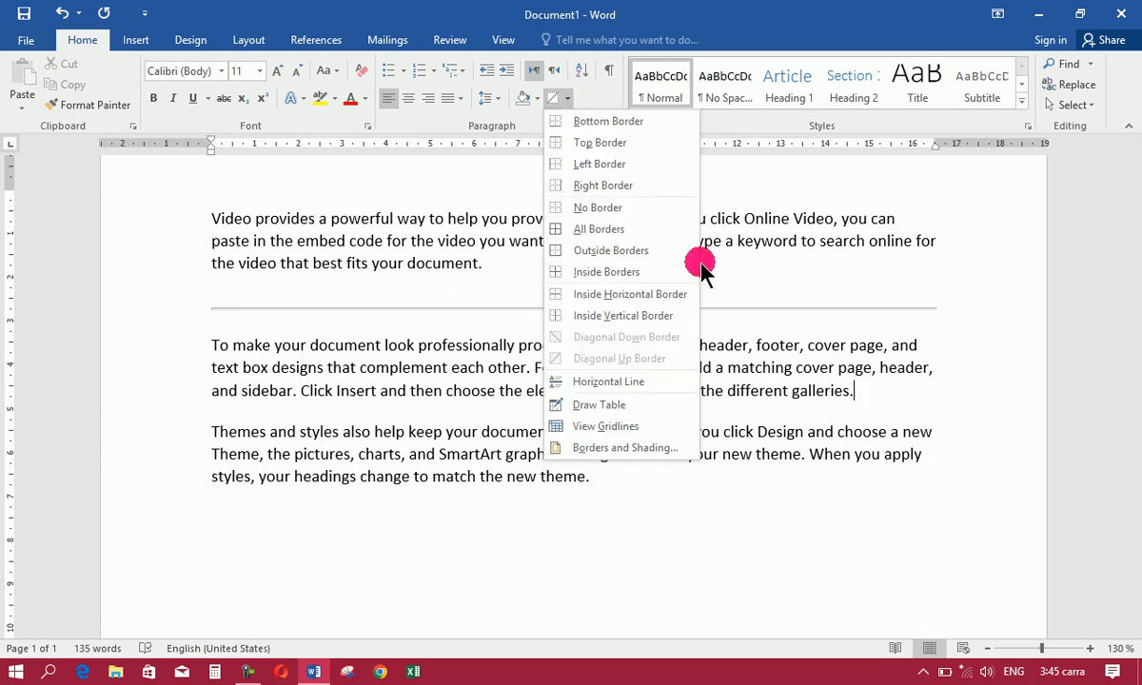
click(596, 385)
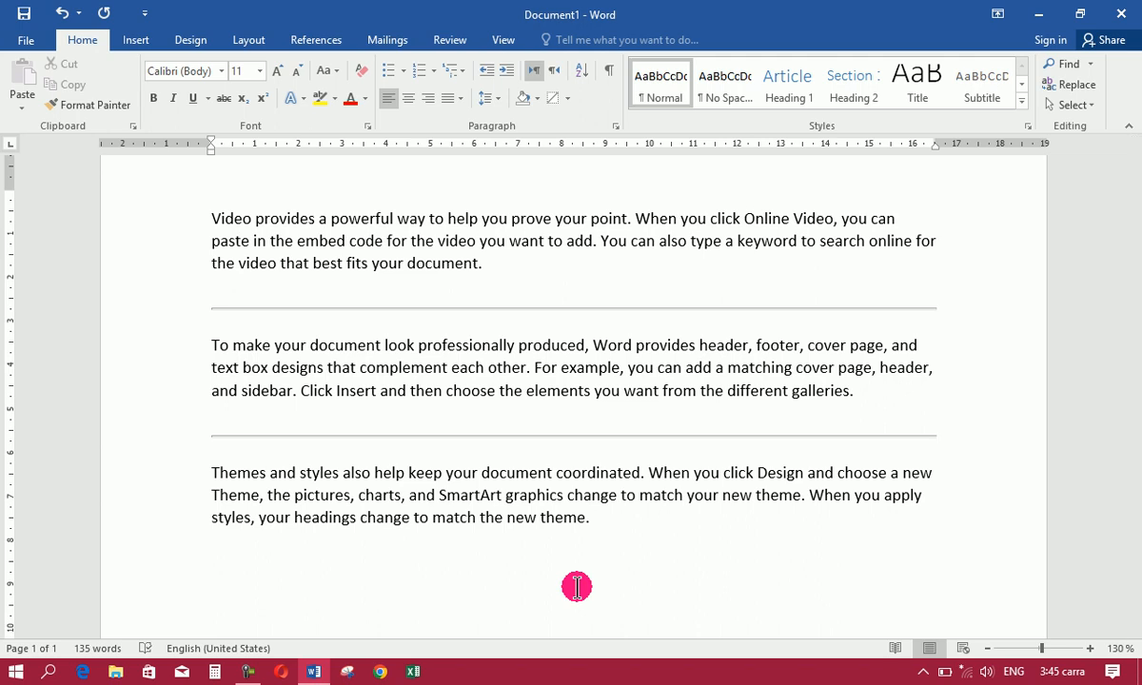
Undo both horizontal lines and delete all the text in the document
key(ctrl+z)
key(ctrl+z)
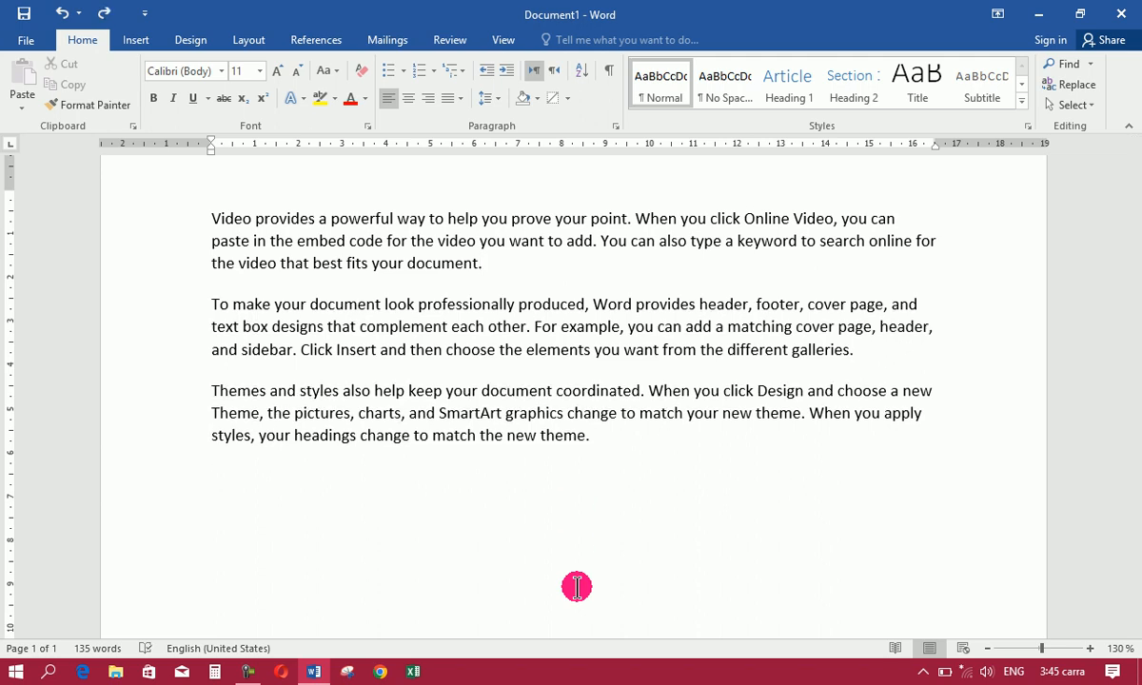
key(ctrl+a)
key(Delete)
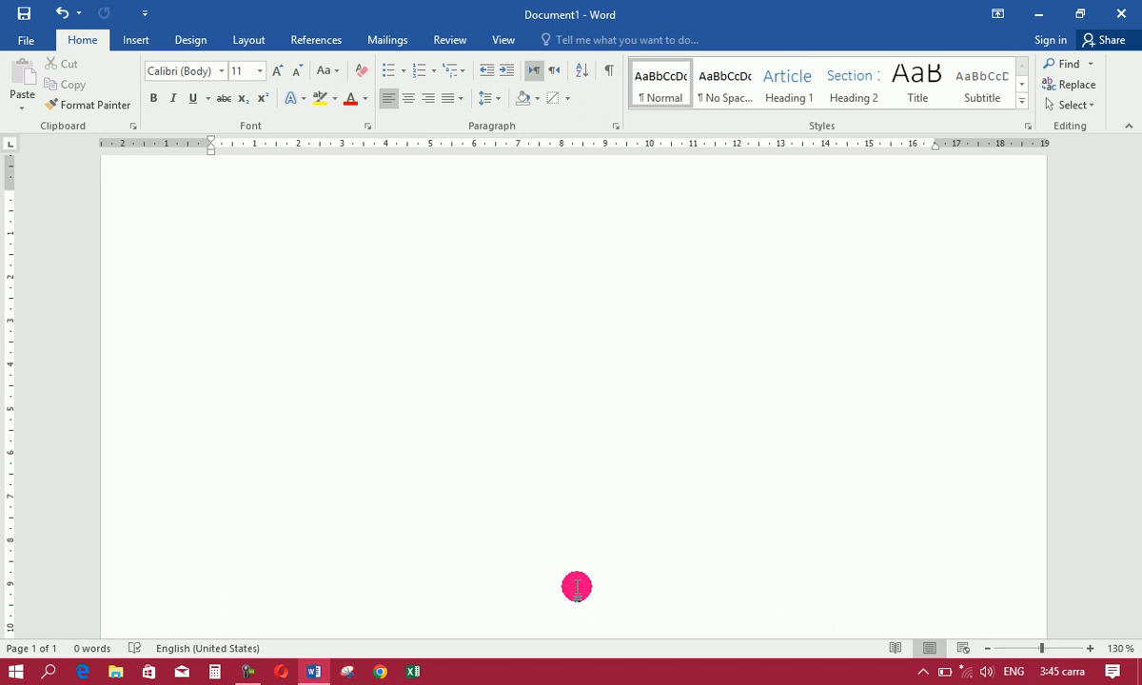
Use Draw Table to draw a single-cell table frame about 18.27 cm wide and 6.89 cm high on the empty page
click(567, 99)
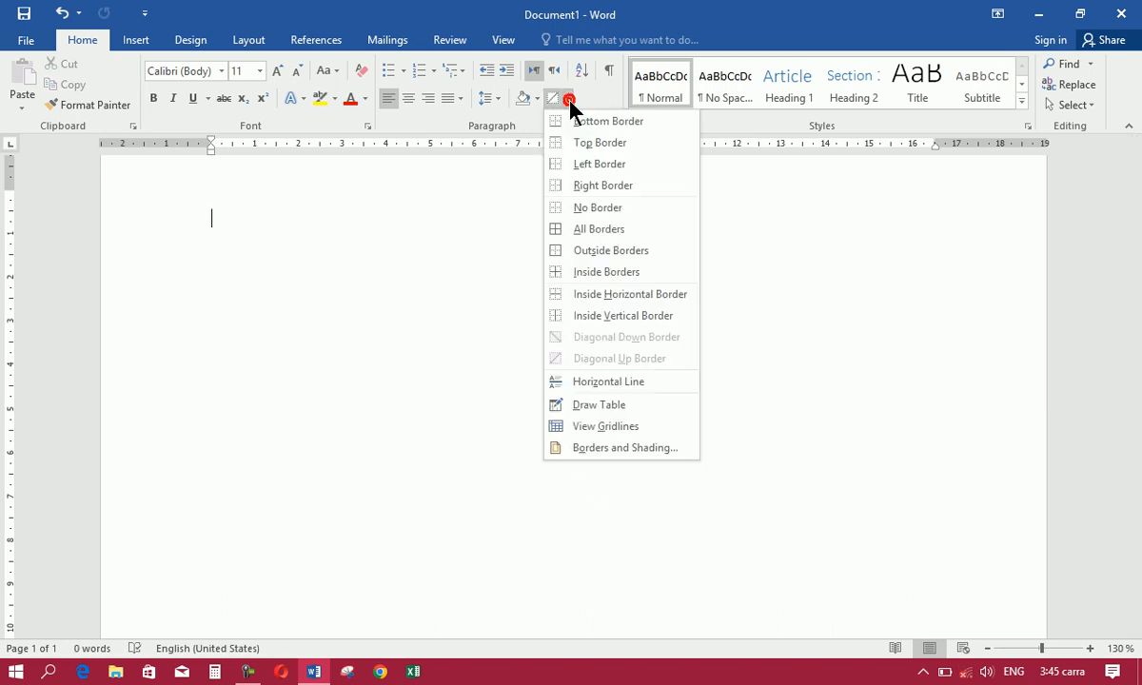
click(647, 407)
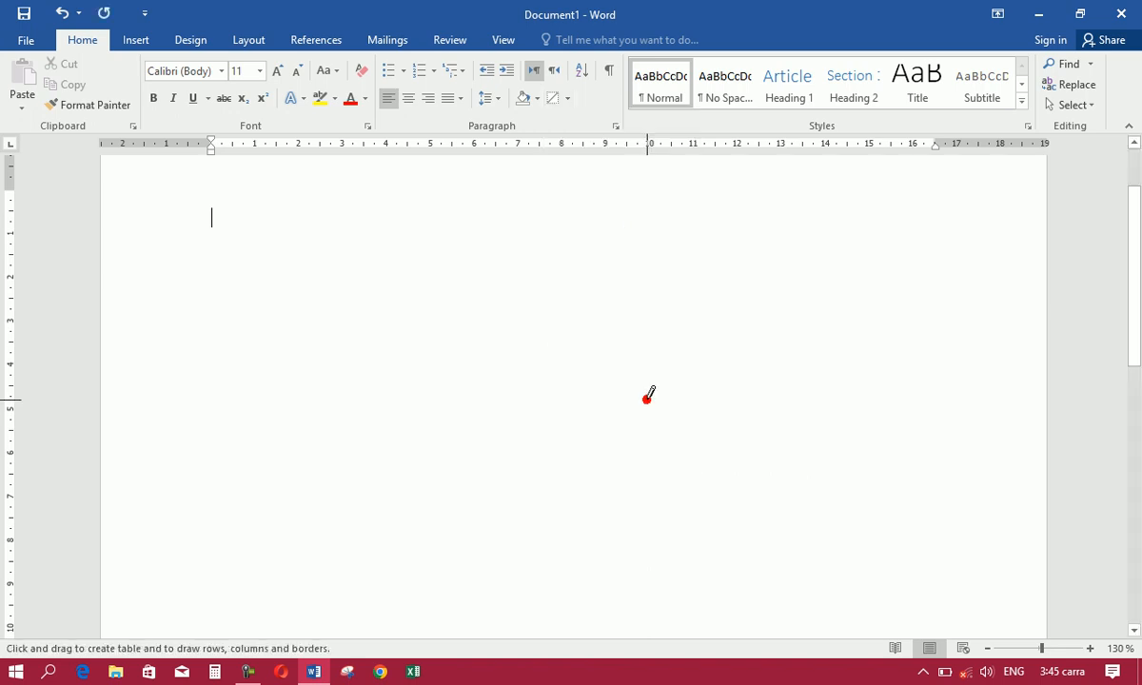
mouse_move(200, 200)
mouse_down()
mouse_move(510, 369)
mouse_move(788, 462)
mouse_move(1001, 502)
mouse_up()
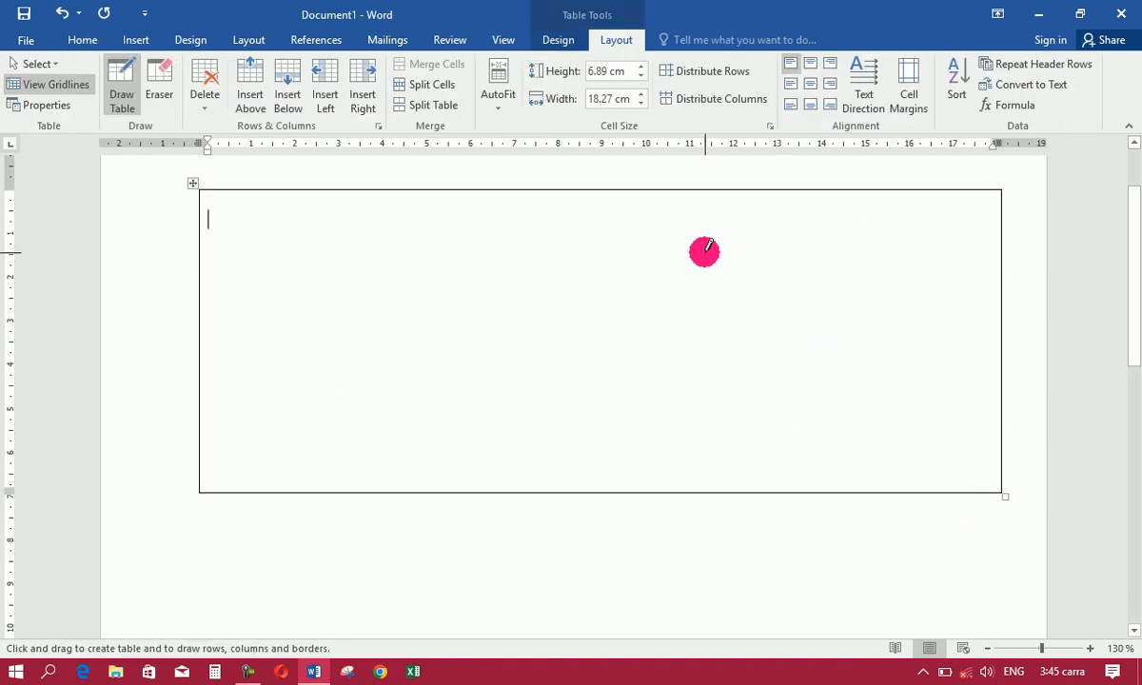
Draw eight full-height vertical lines inside the table frame, dividing it into nine columns of uneven width
drag(669, 189, 663, 385)
drag(485, 202, 478, 380)
drag(358, 198, 356, 385)
drag(249, 213, 249, 383)
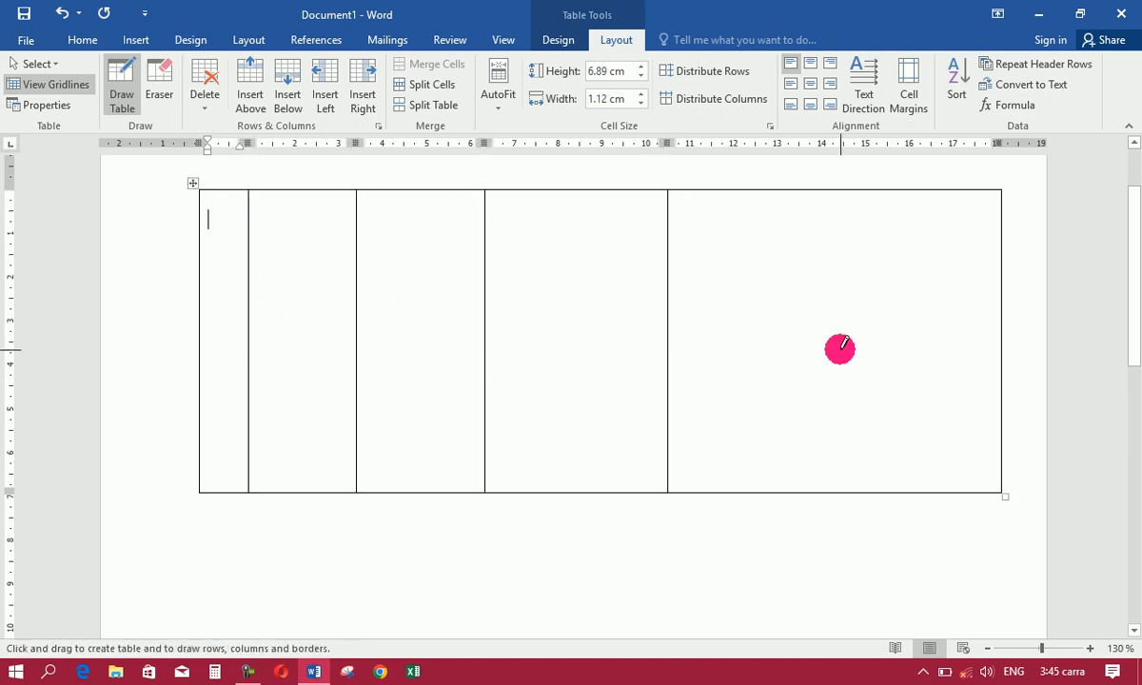
drag(799, 217, 818, 390)
drag(726, 240, 732, 400)
mouse_move(574, 245)
mouse_down()
mouse_move(579, 360)
mouse_move(566, 399)
mouse_up()
click(423, 233)
drag(433, 230, 428, 398)
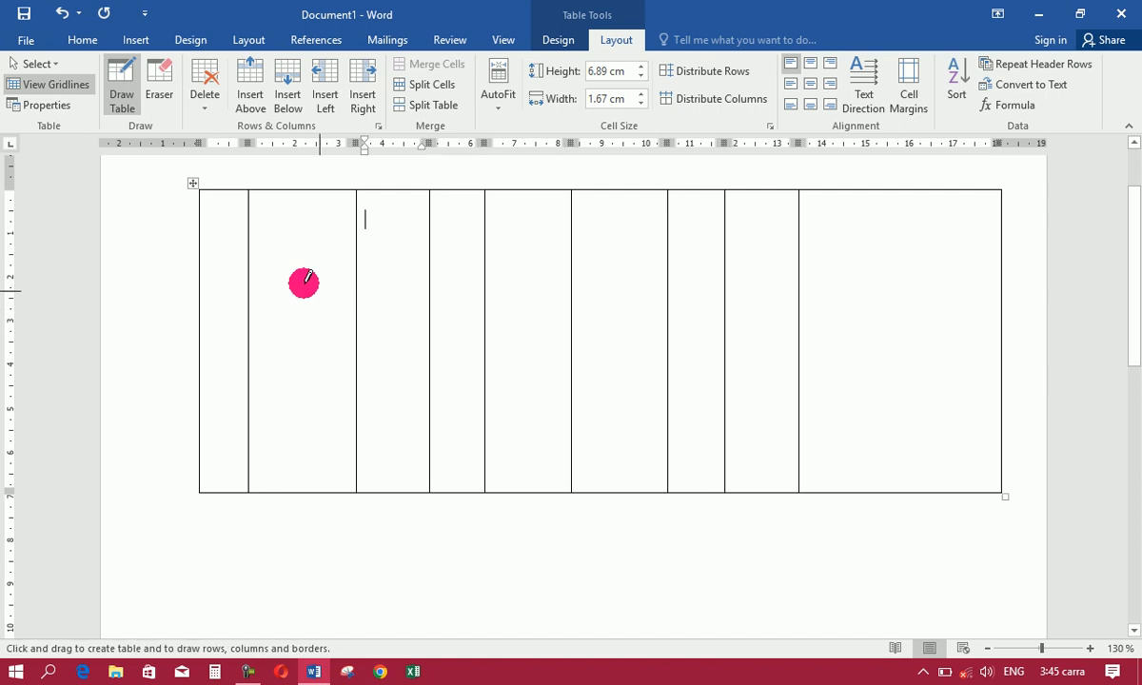
Draw five more vertical lines, one in the second column and four in the last column
drag(293, 240, 306, 398)
drag(876, 232, 892, 390)
click(854, 327)
drag(849, 255, 854, 428)
drag(949, 251, 953, 419)
drag(912, 248, 919, 428)
Draw four horizontal lines across the table, dividing it into five rows, with the lowest two stopping short of the last columns
drag(999, 358, 201, 366)
drag(212, 270, 932, 274)
drag(951, 408, 250, 393)
drag(915, 463, 192, 457)
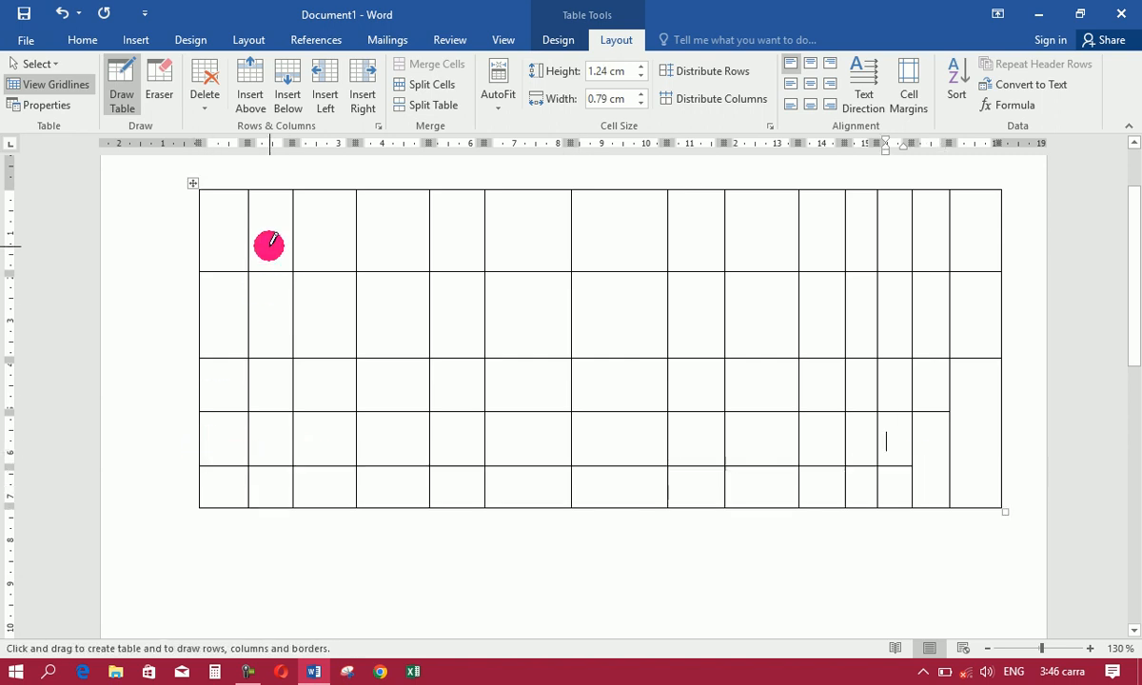
Draw another horizontal line through the first row and extra vertical lines through the sixth, seventh and ninth columns
mouse_move(211, 222)
mouse_down()
mouse_move(785, 183)
mouse_move(964, 232)
mouse_up()
mouse_move(754, 208)
mouse_down()
mouse_move(778, 337)
mouse_move(755, 372)
mouse_up()
mouse_move(614, 230)
mouse_down()
mouse_move(628, 384)
mouse_move(622, 493)
mouse_up()
drag(530, 217, 531, 487)
Undo all the drawn table lines and the table frame until the page is empty
key(ctrl+z)
key(ctrl+z)
key(ctrl+z)
key(ctrl+z)
key(ctrl+z)
key(ctrl+z)
key(ctrl+z)
key(ctrl+z)
key(ctrl+z)
key(ctrl+z)
key(ctrl+z)
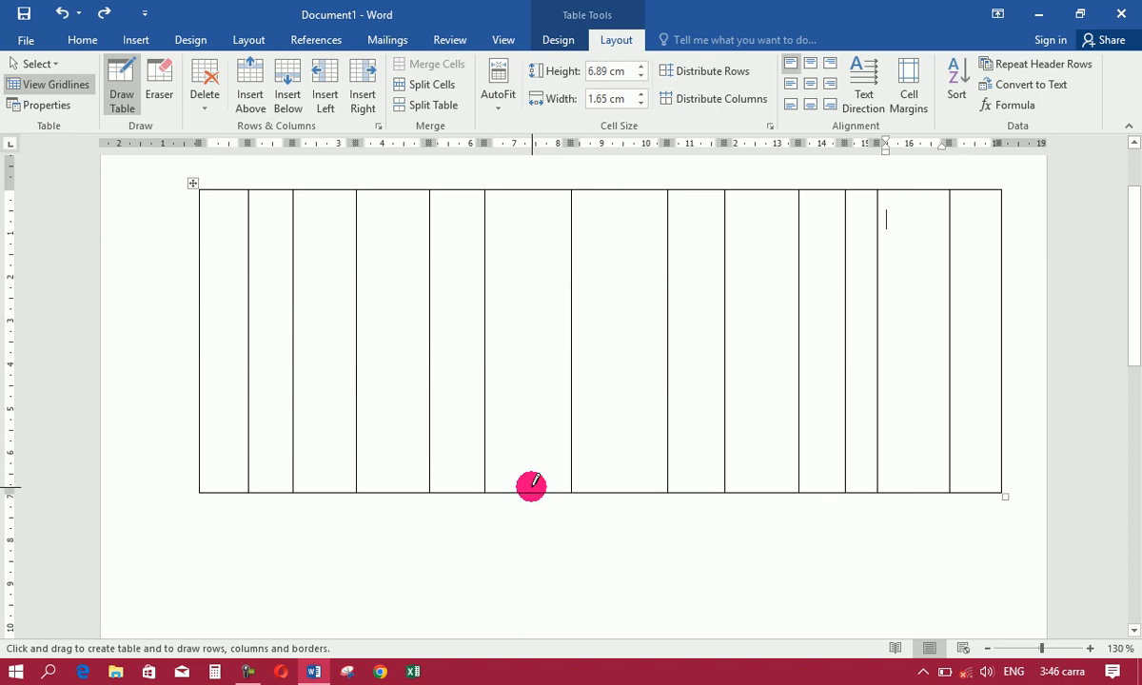
key(ctrl+z)
key(ctrl+z)
key(ctrl+z)
key(ctrl+z)
key(ctrl+z)
key(ctrl+z)
key(ctrl+z)
key(ctrl+z)
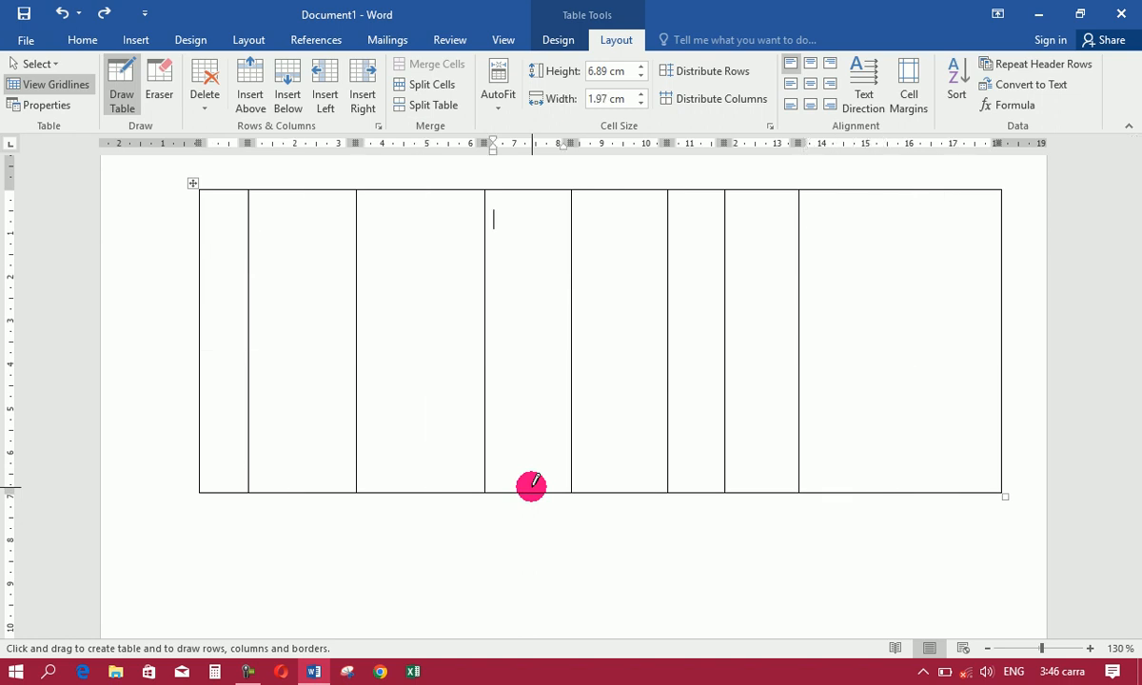
key(ctrl+z)
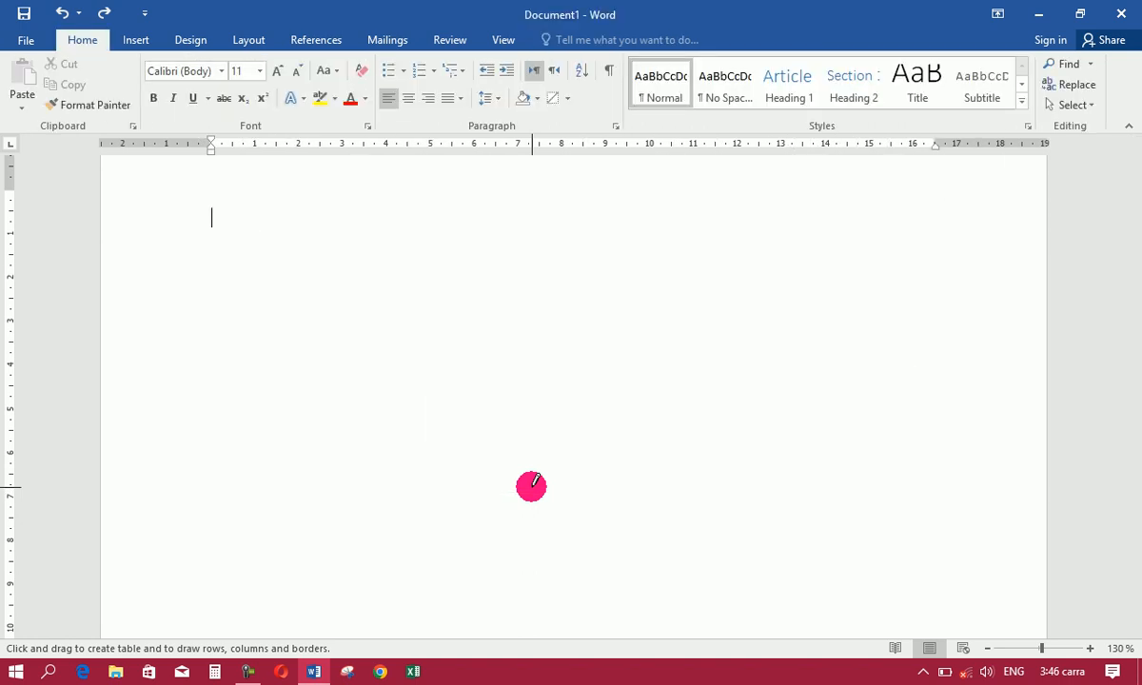
Generate sample paragraphs on the empty page with =rand()
text(=rand)
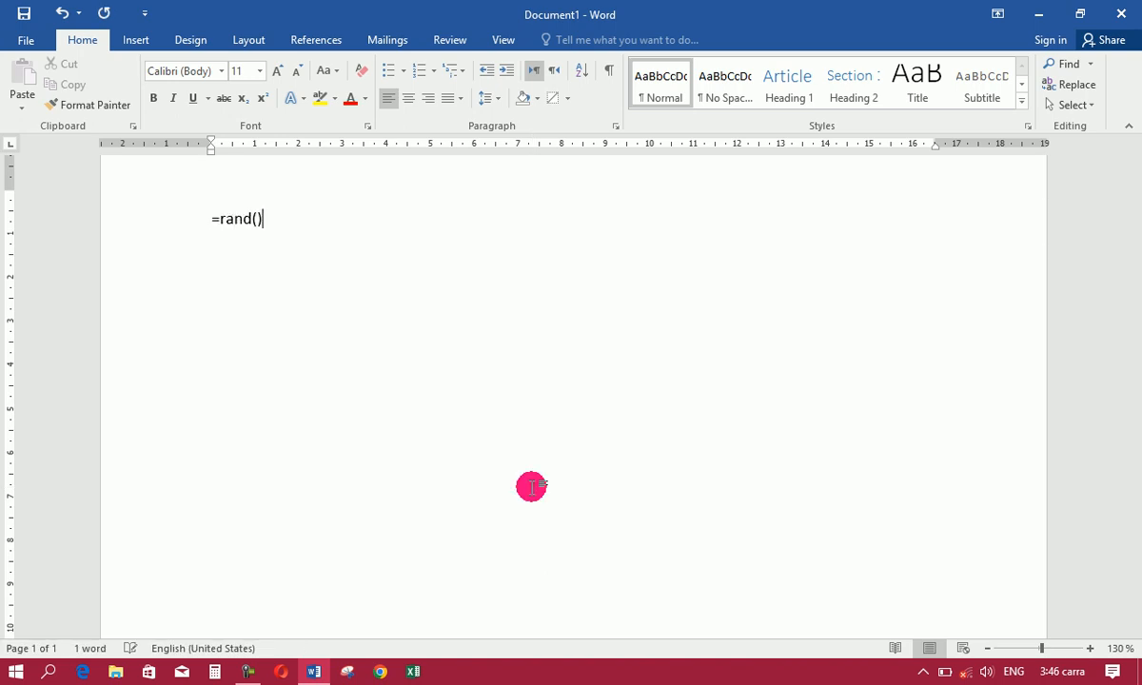
text(())
key(Return)
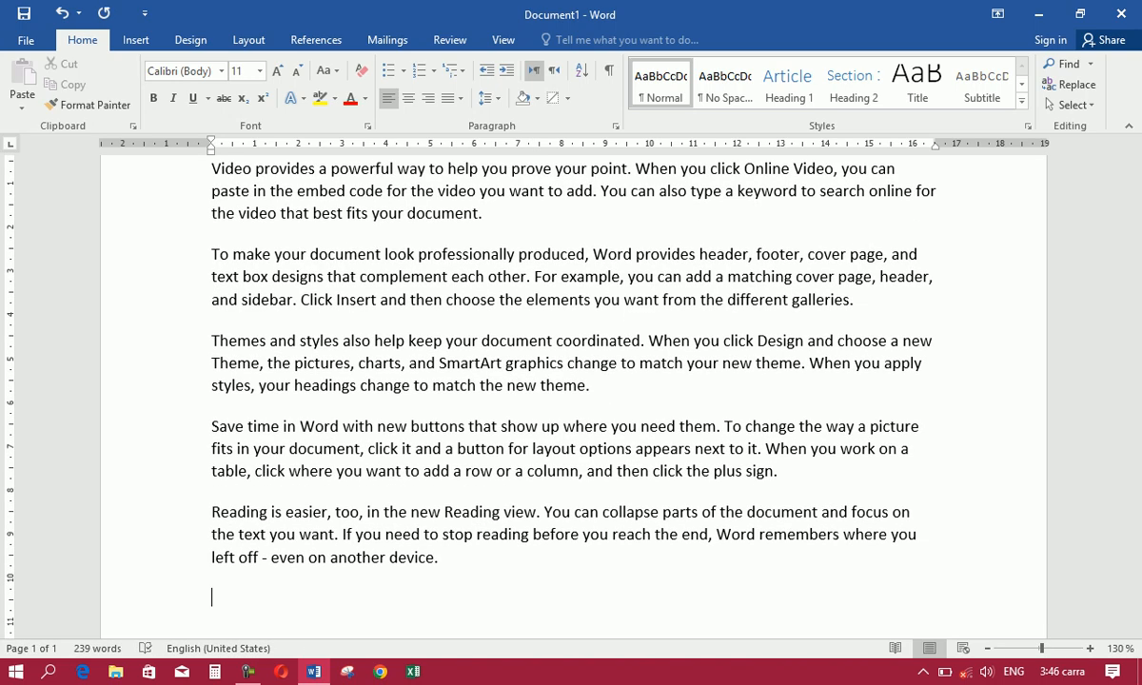
Select all the generated text and set the document zoom to 100%
key(ctrl+a)
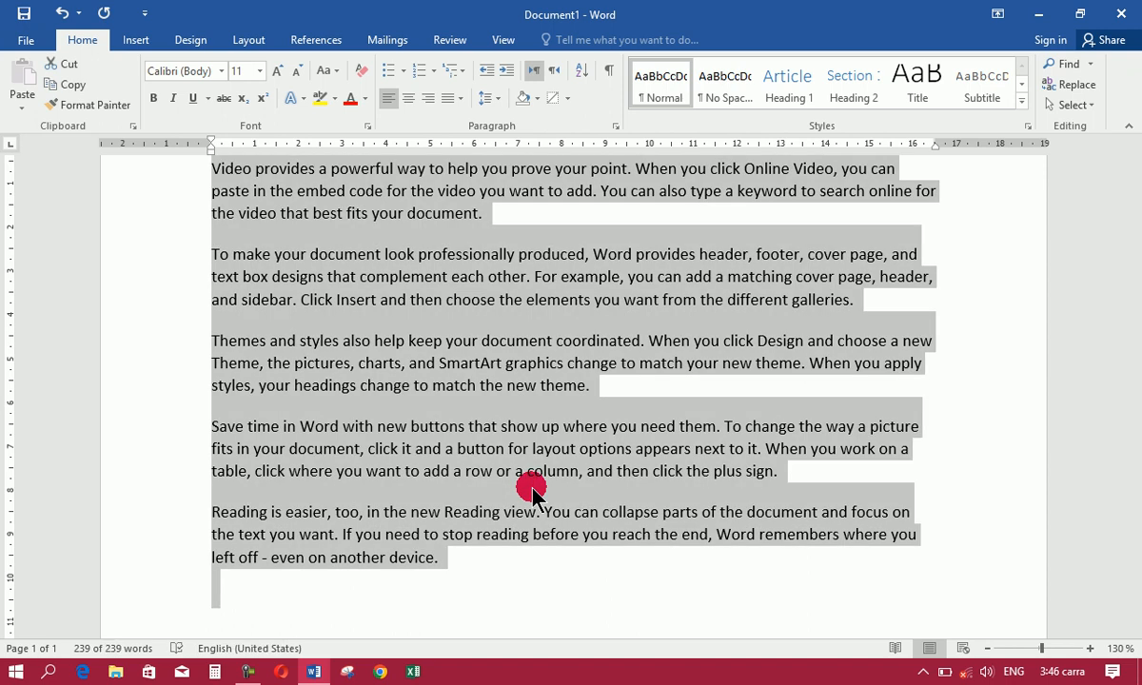
click(987, 648)
click(988, 649)
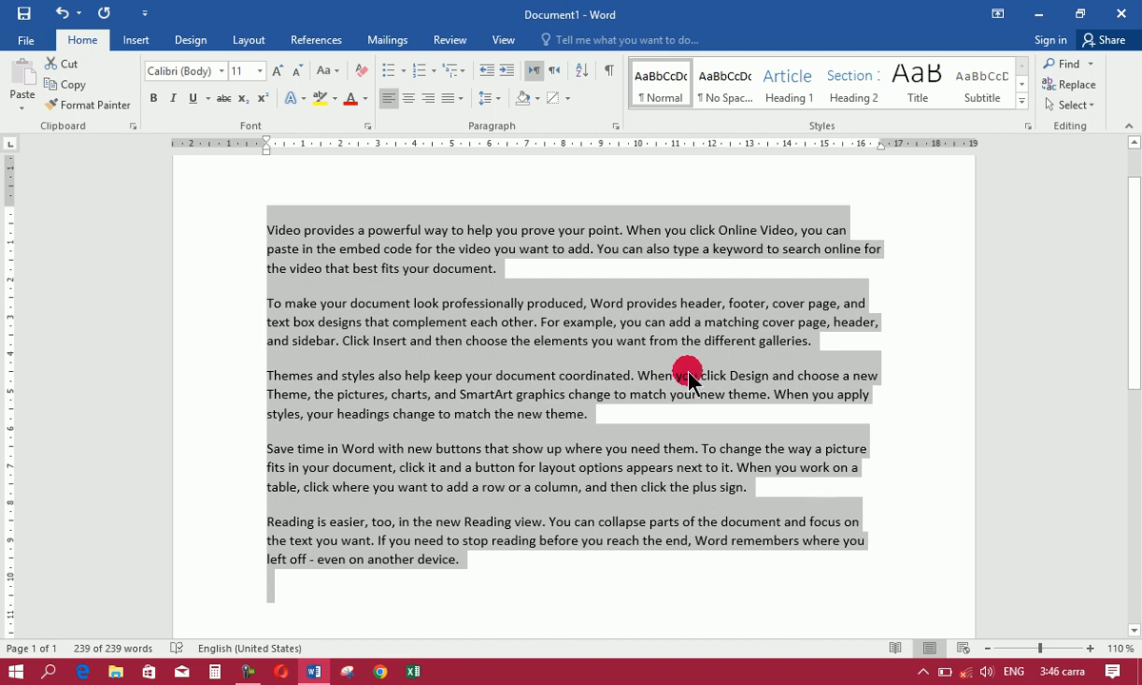
click(1089, 648)
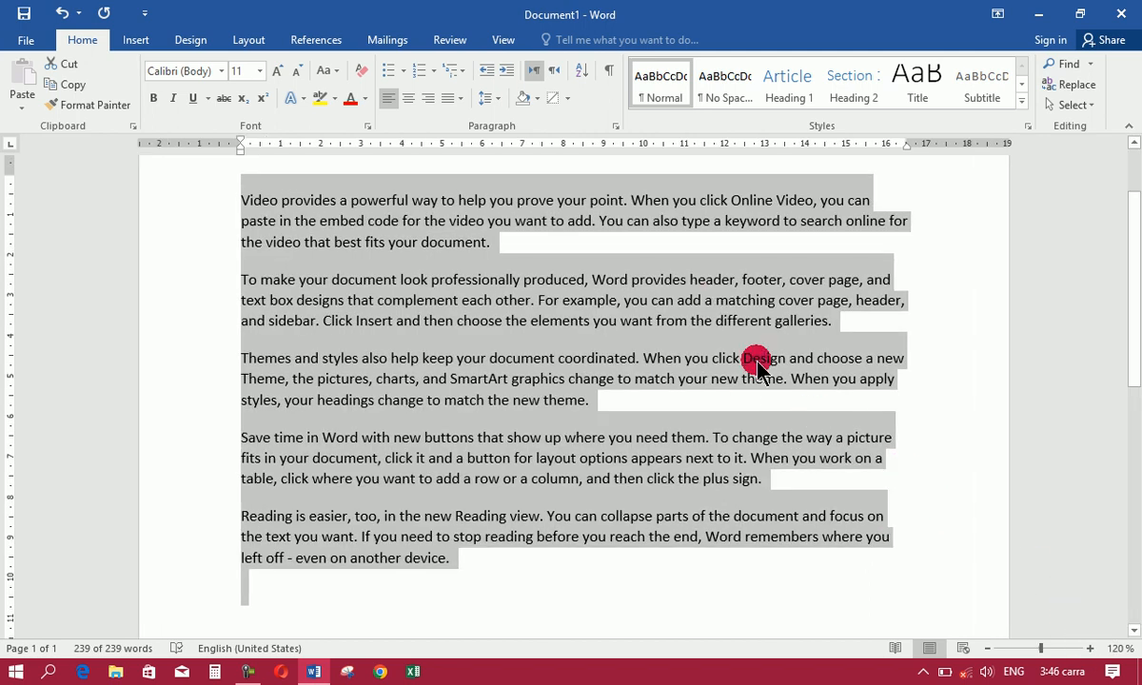
click(987, 648)
click(987, 648)
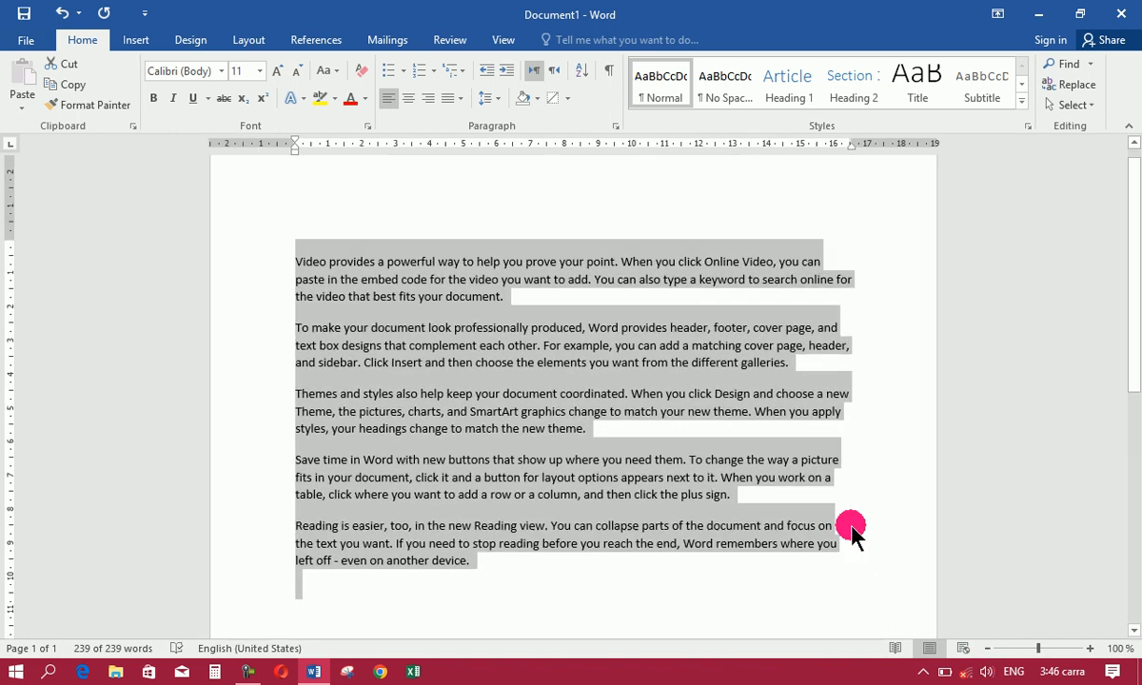
Turn on View Gridlines among the border options and turn it off again
click(567, 99)
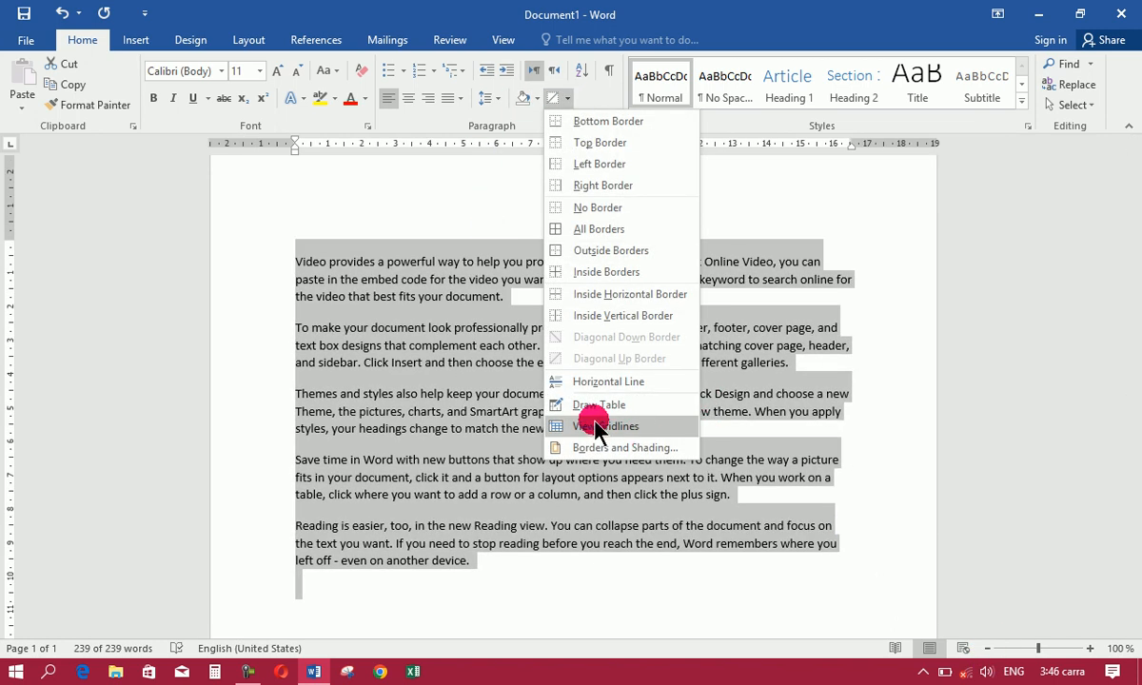
click(569, 428)
click(568, 99)
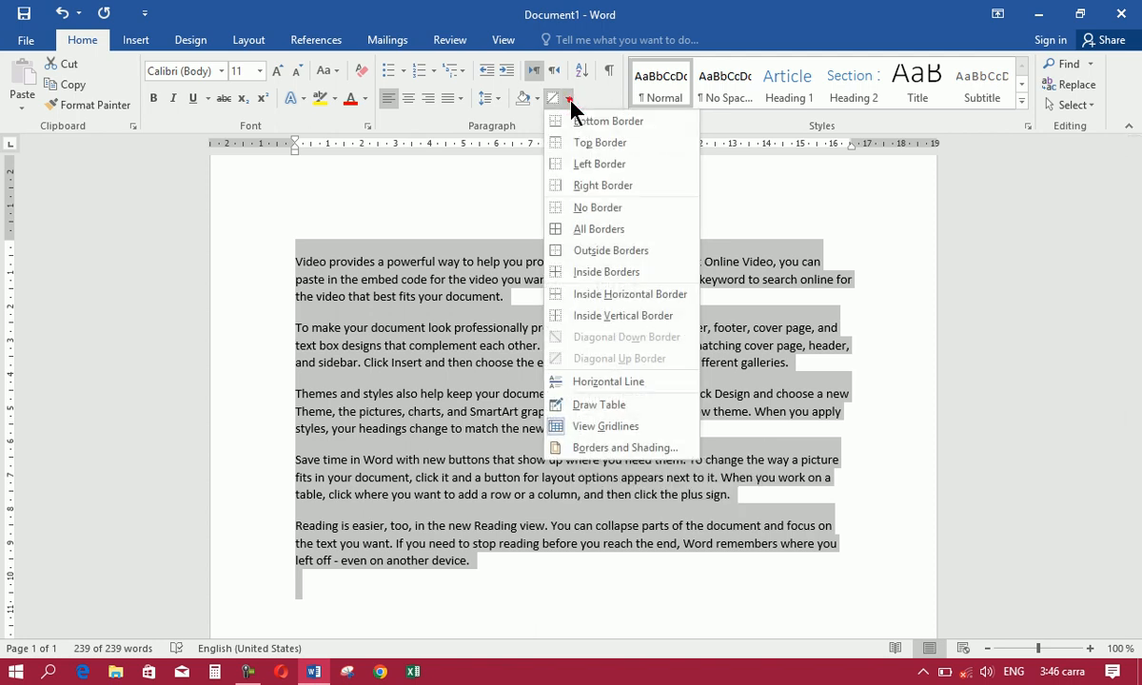
click(585, 424)
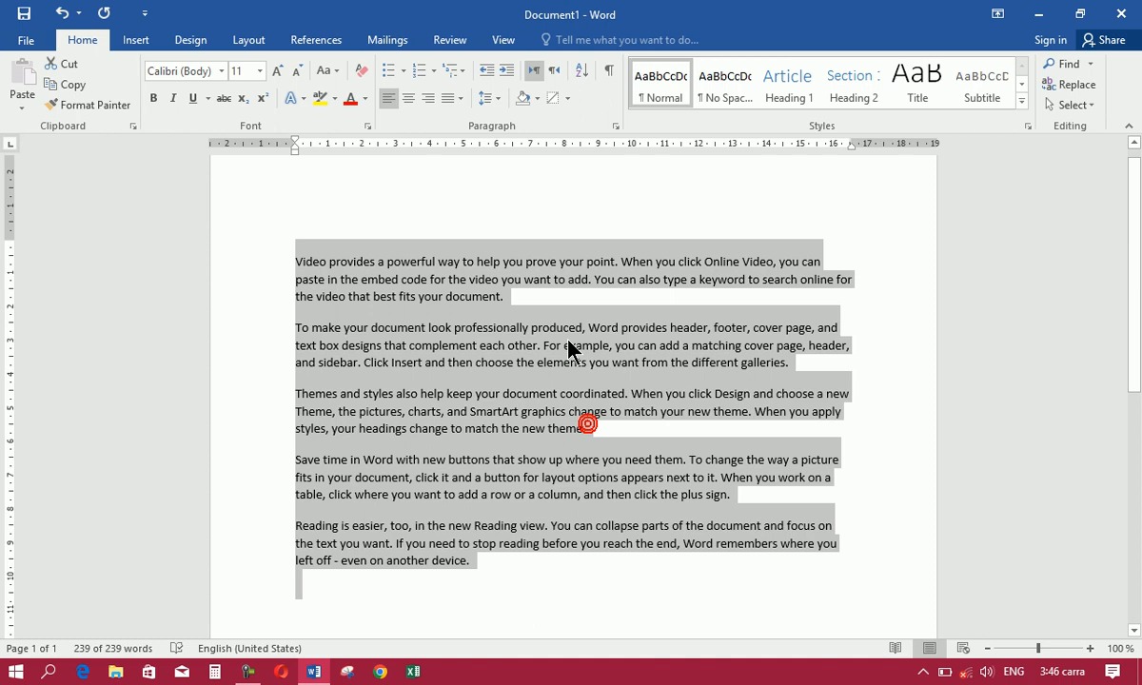
Show and hide the page gridlines behind the text twice, leaving them hidden, and return to the paragraph formatting commands
click(503, 40)
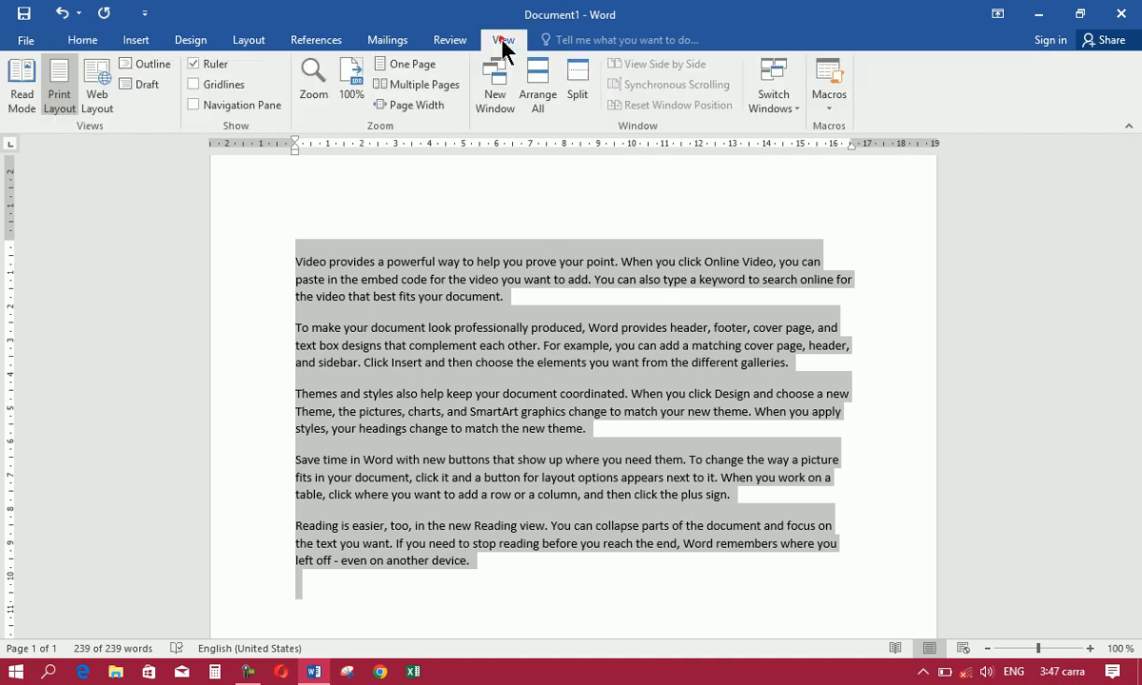
click(211, 90)
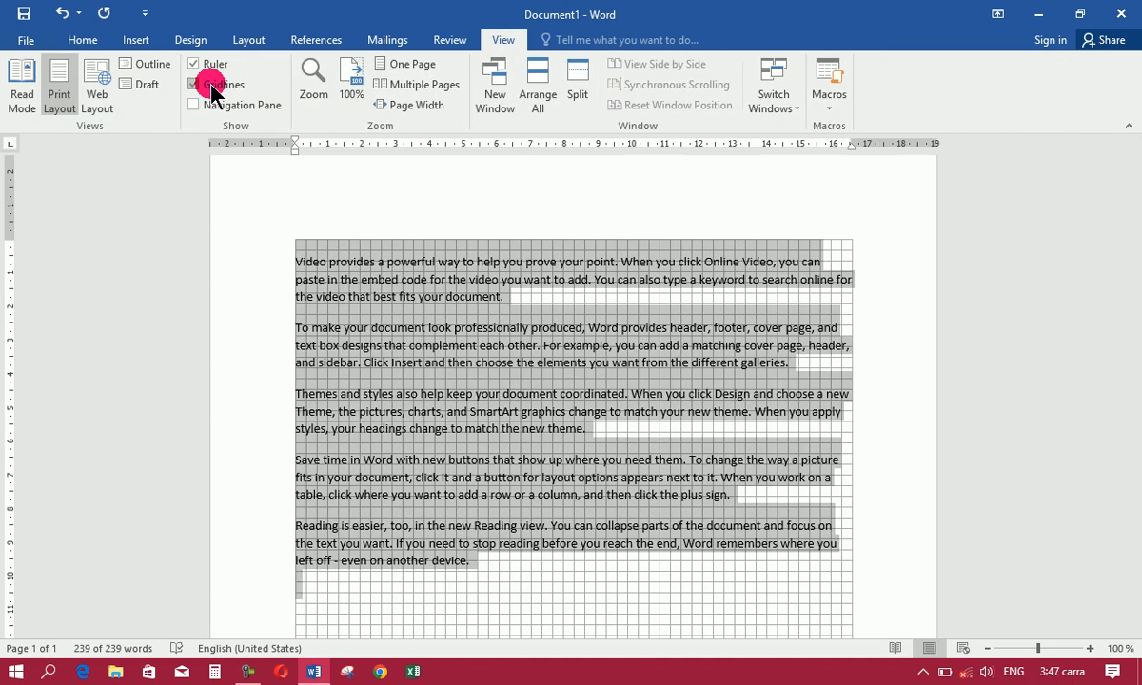
click(211, 90)
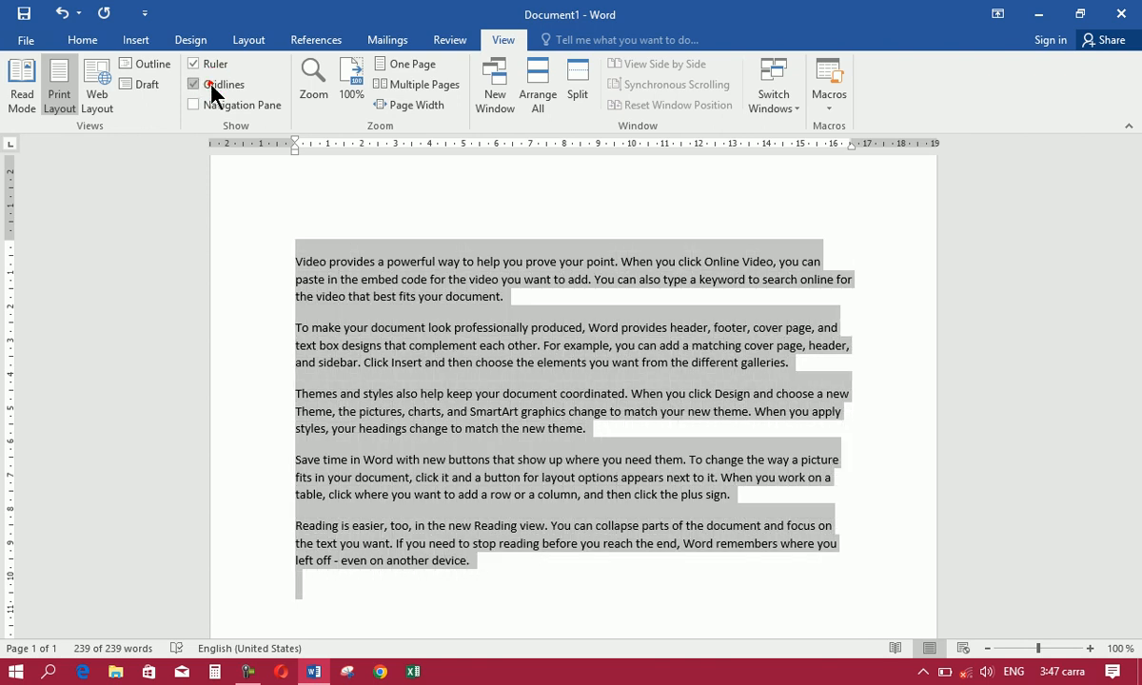
click(211, 88)
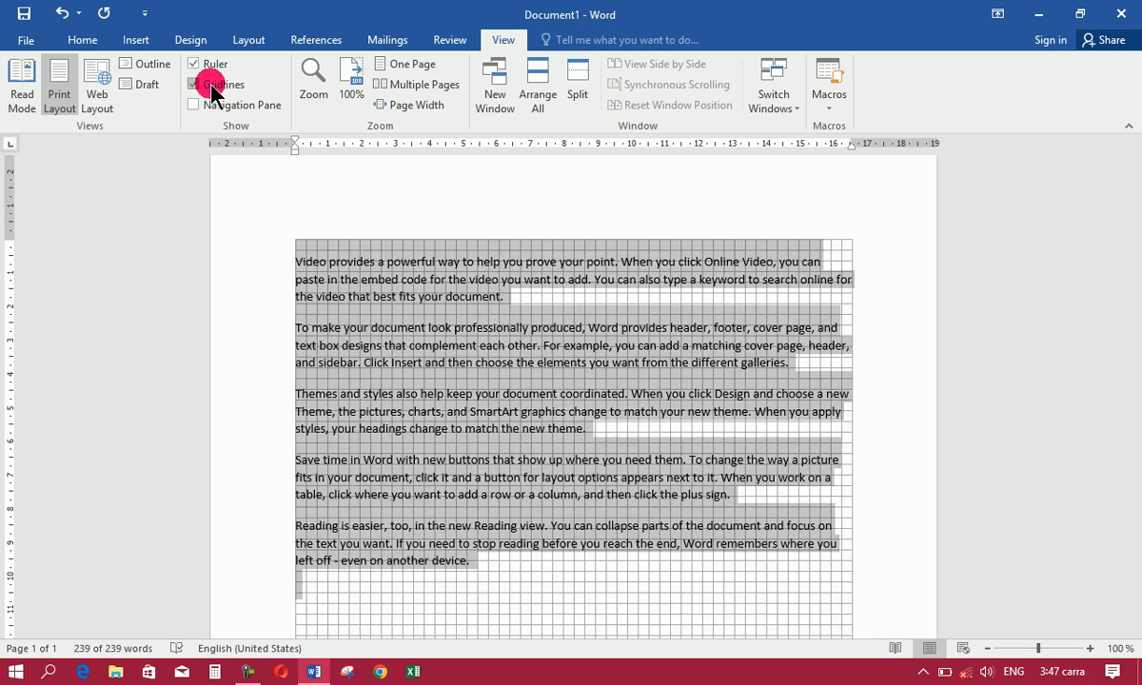
click(212, 88)
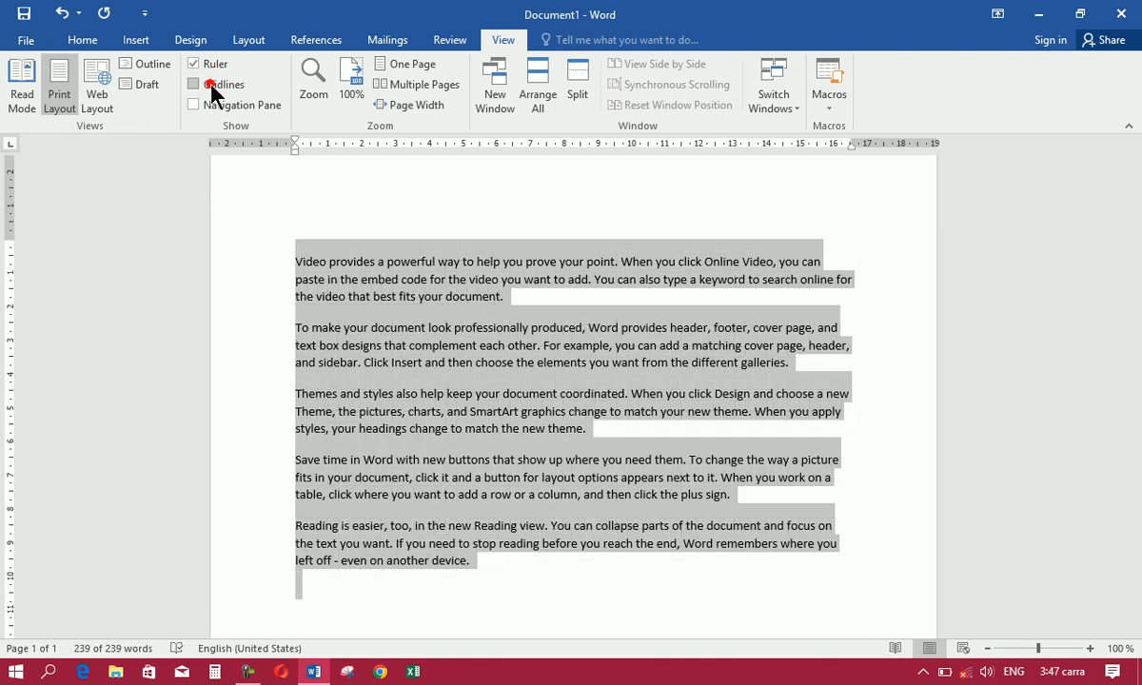
click(137, 41)
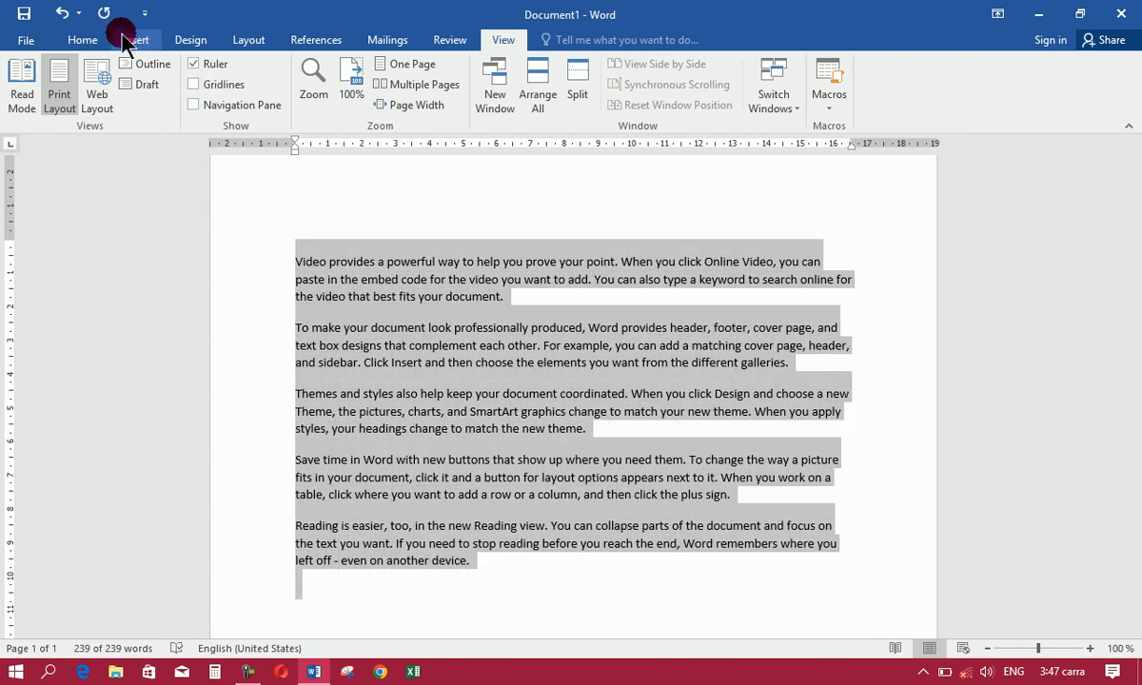
click(86, 40)
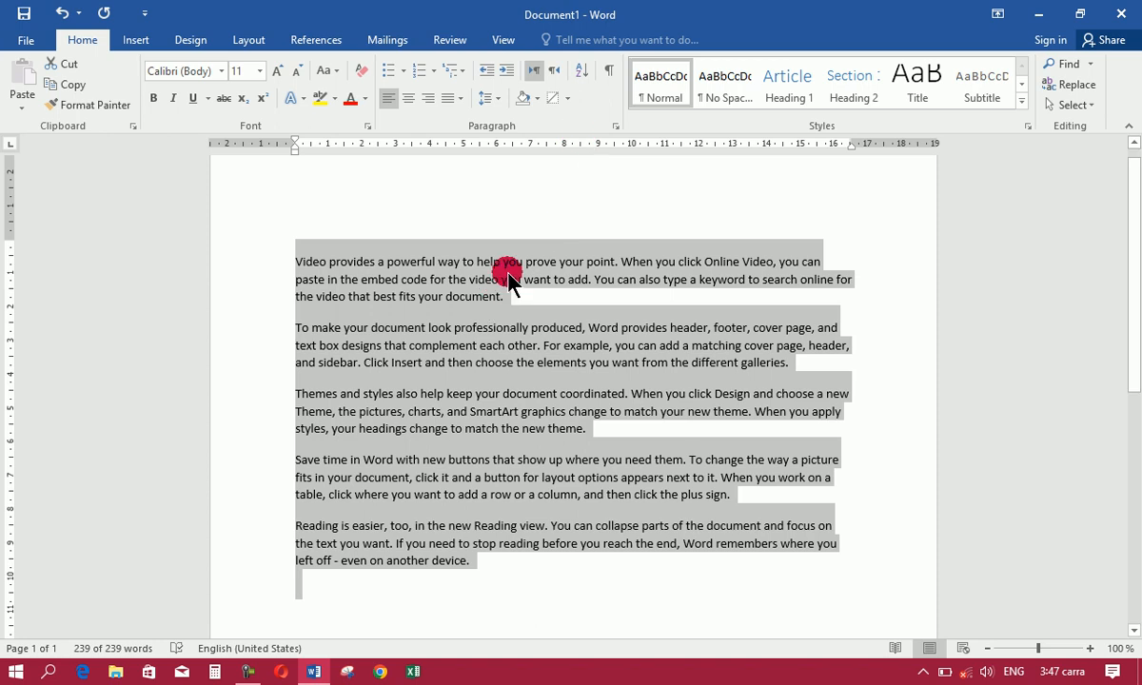
Open the Borders and Shading settings for the selected text and move the dialog away from the paragraphs
click(566, 98)
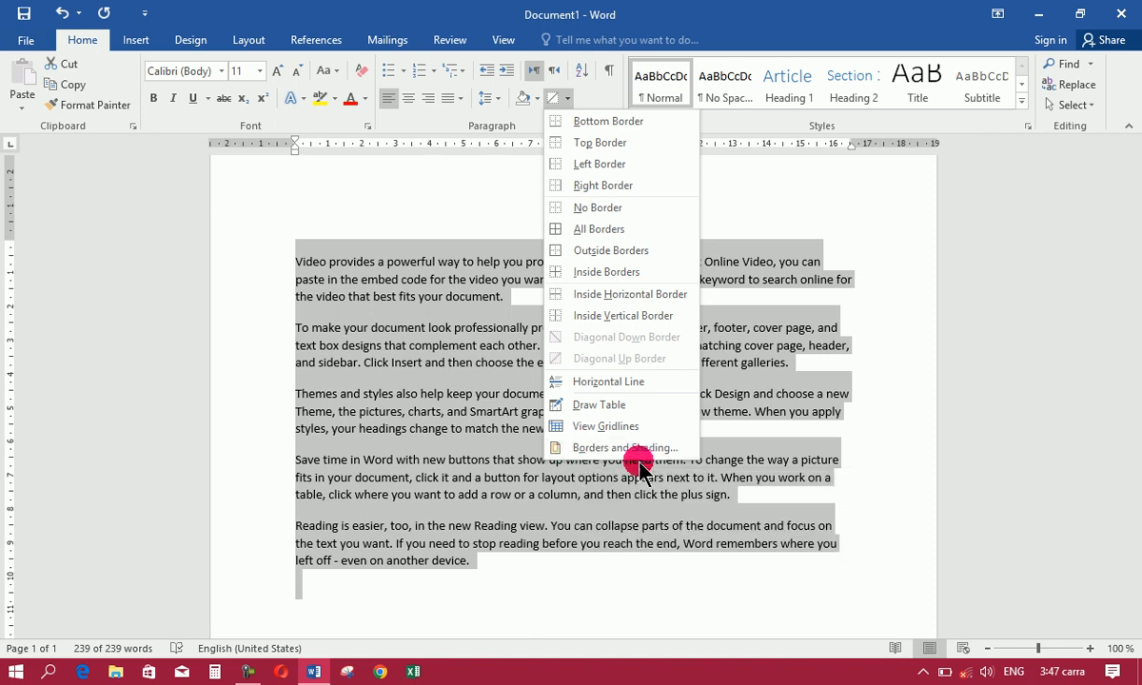
click(518, 569)
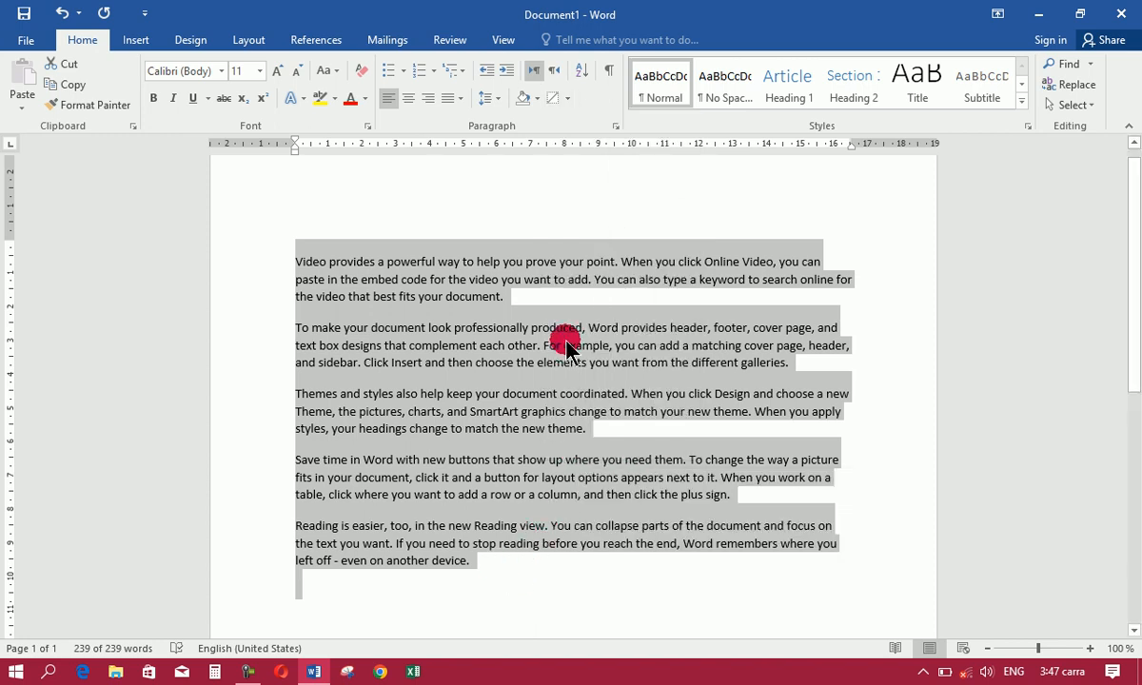
click(567, 99)
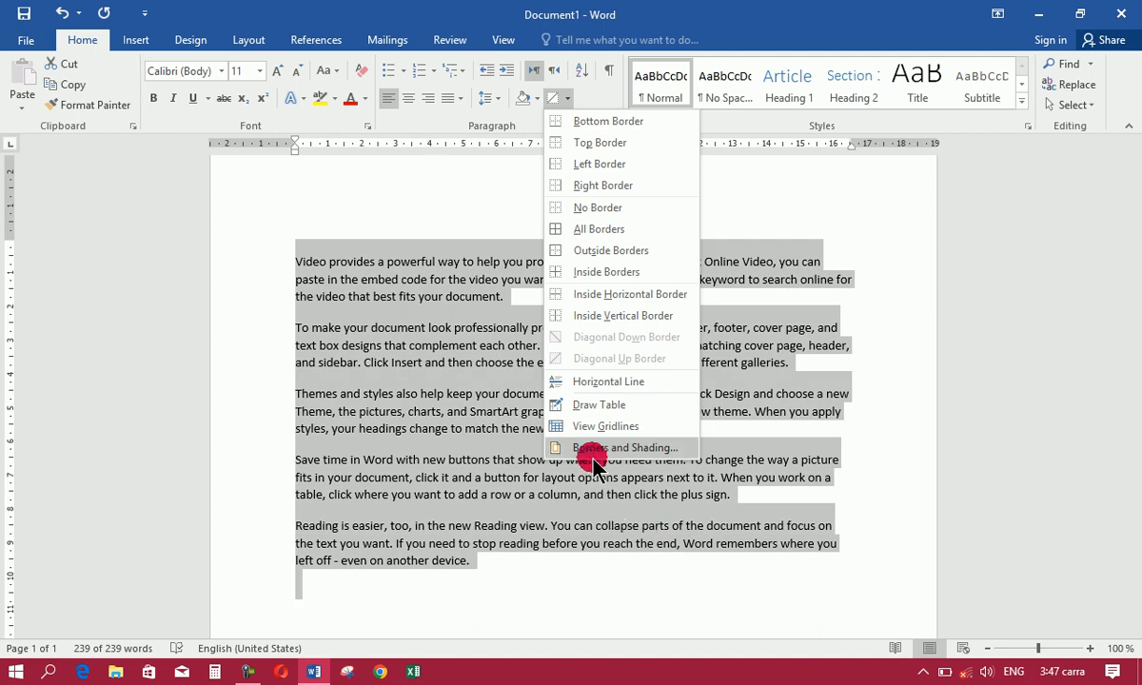
click(594, 455)
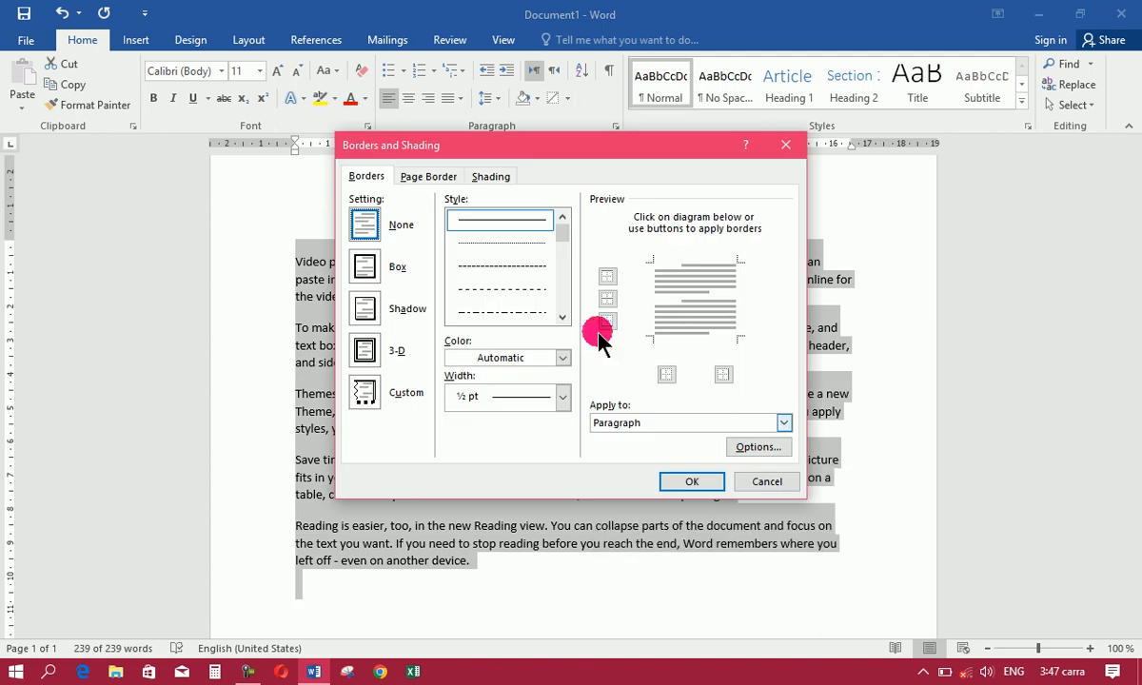
drag(620, 150, 866, 119)
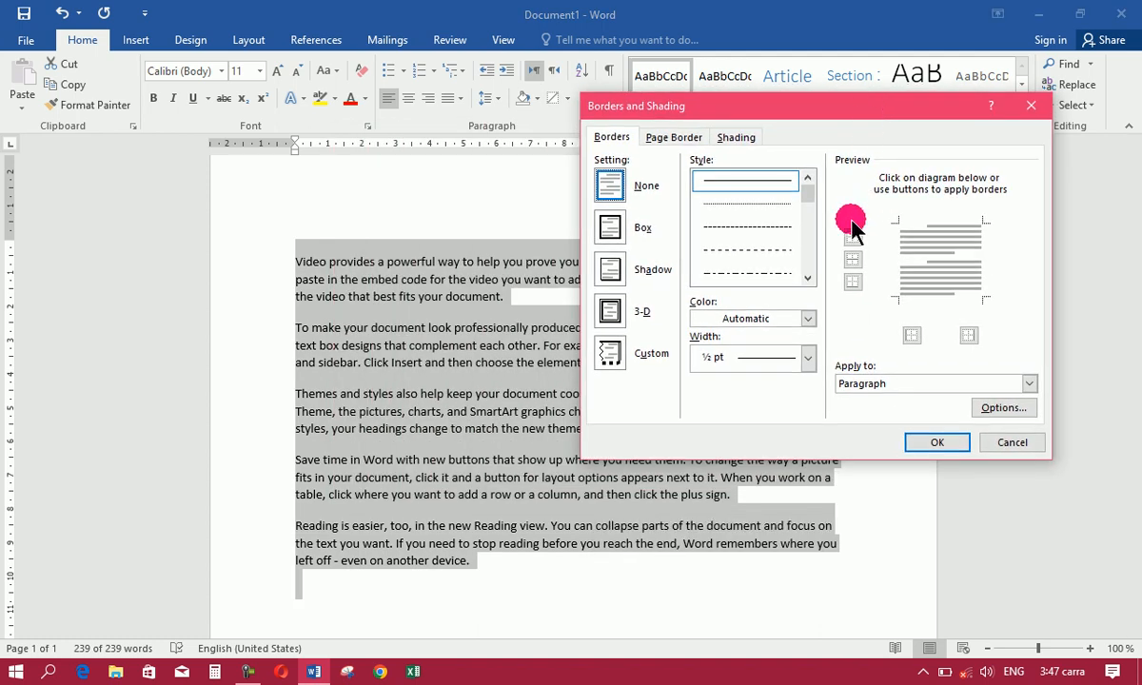
Look through the page border and shading options and return to the paragraph border settings
click(612, 138)
click(675, 141)
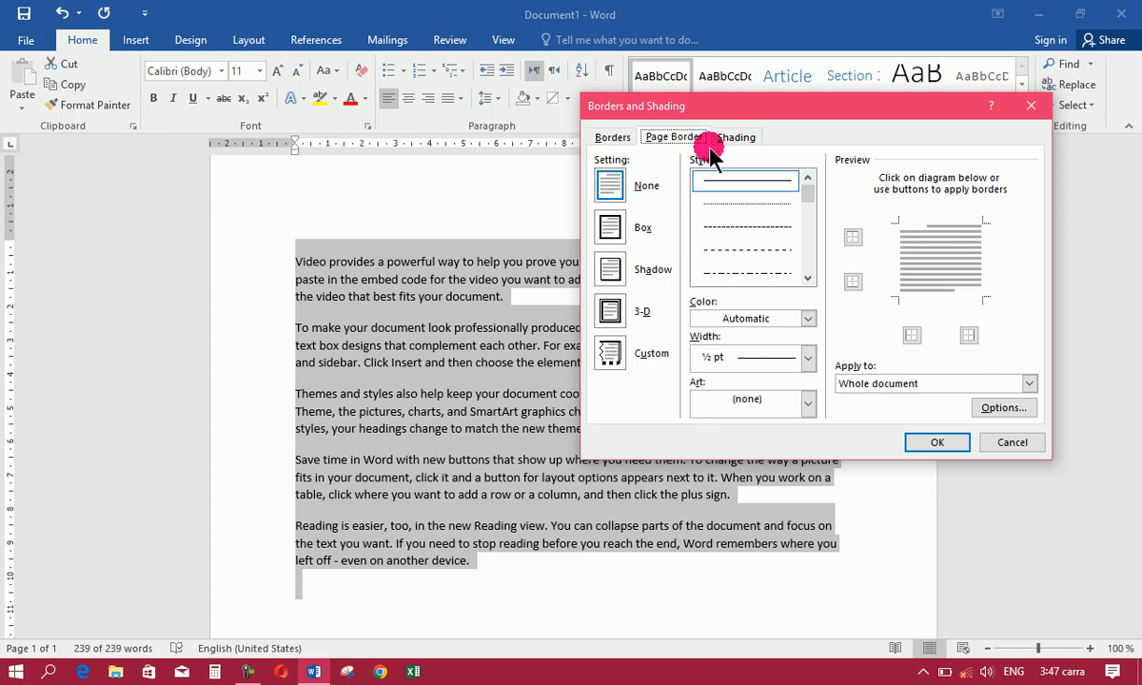
click(739, 139)
click(612, 141)
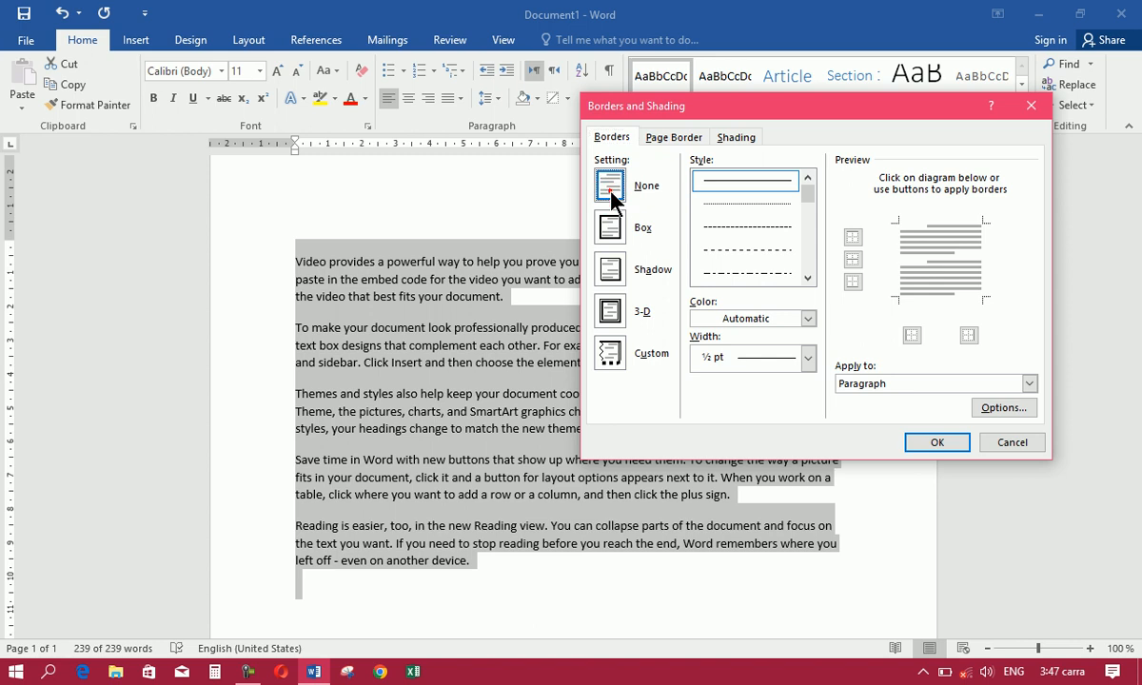
Try the Box, Shadow, 3-D and Custom border settings in turn and compare their previews
click(612, 229)
click(616, 268)
click(610, 311)
click(612, 354)
click(613, 272)
click(611, 227)
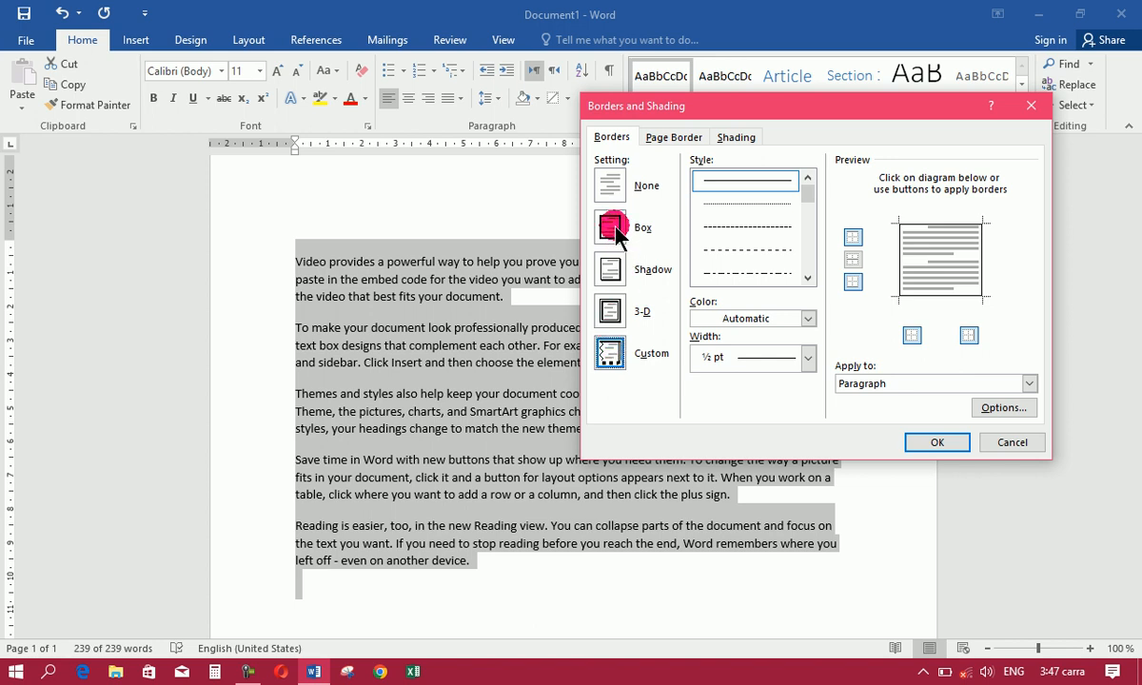
click(854, 299)
click(608, 272)
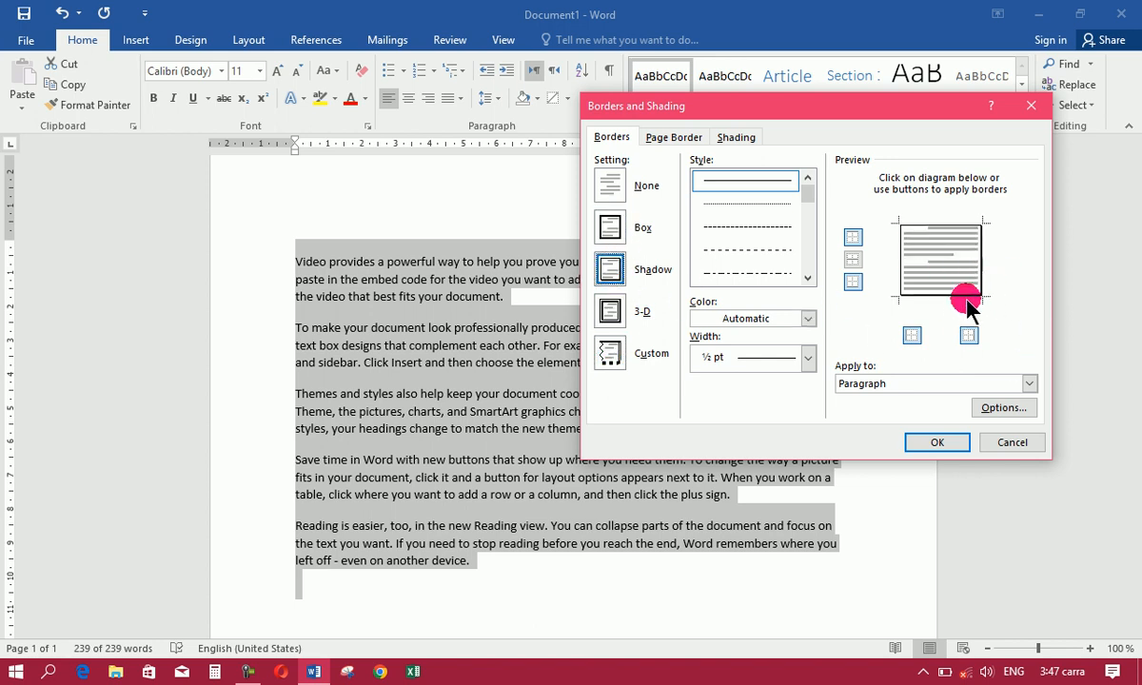
click(612, 318)
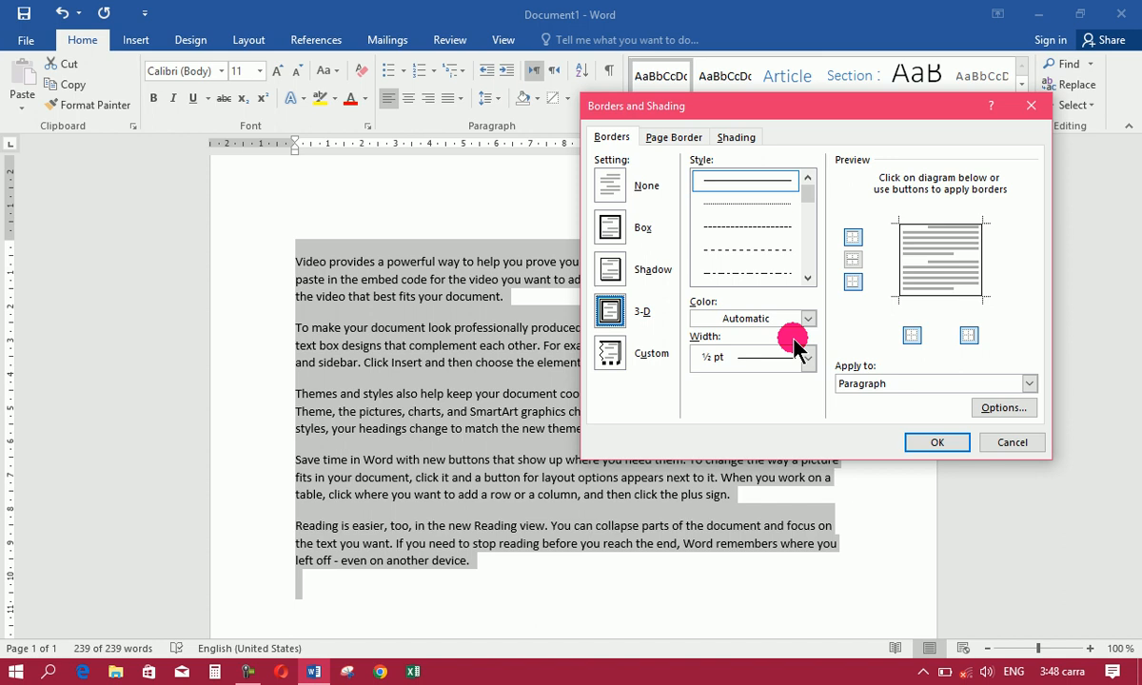
click(610, 353)
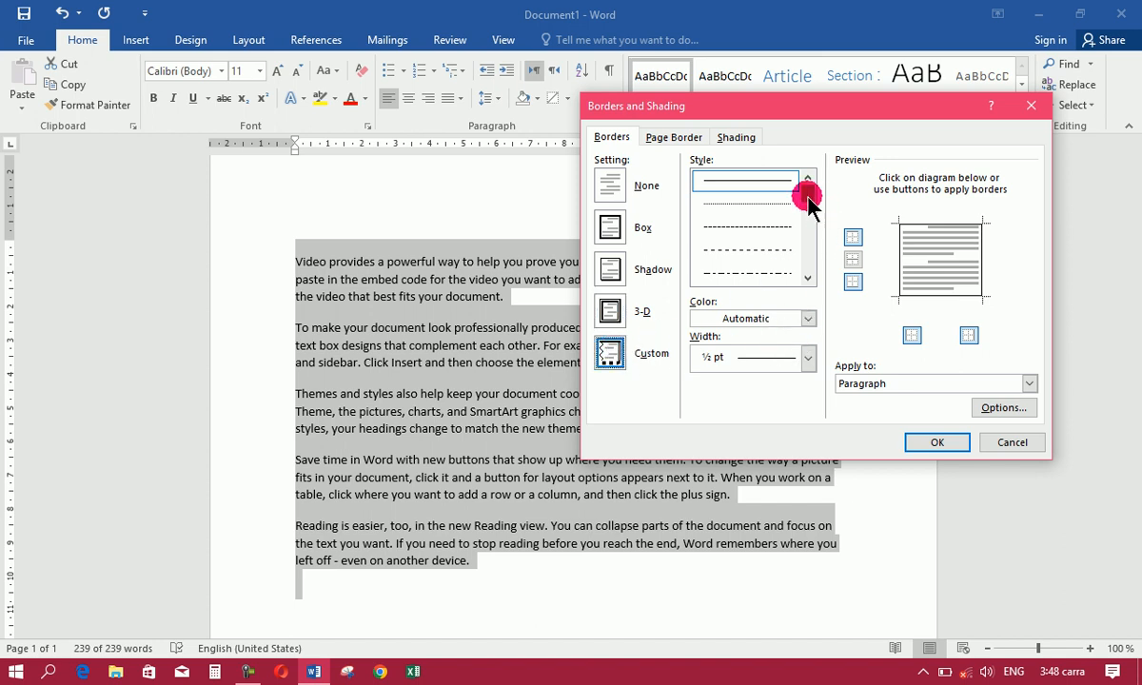
Set a Box border with the thick shaded line style below the striped one and colour it standard green
drag(808, 197, 820, 255)
click(750, 259)
click(751, 260)
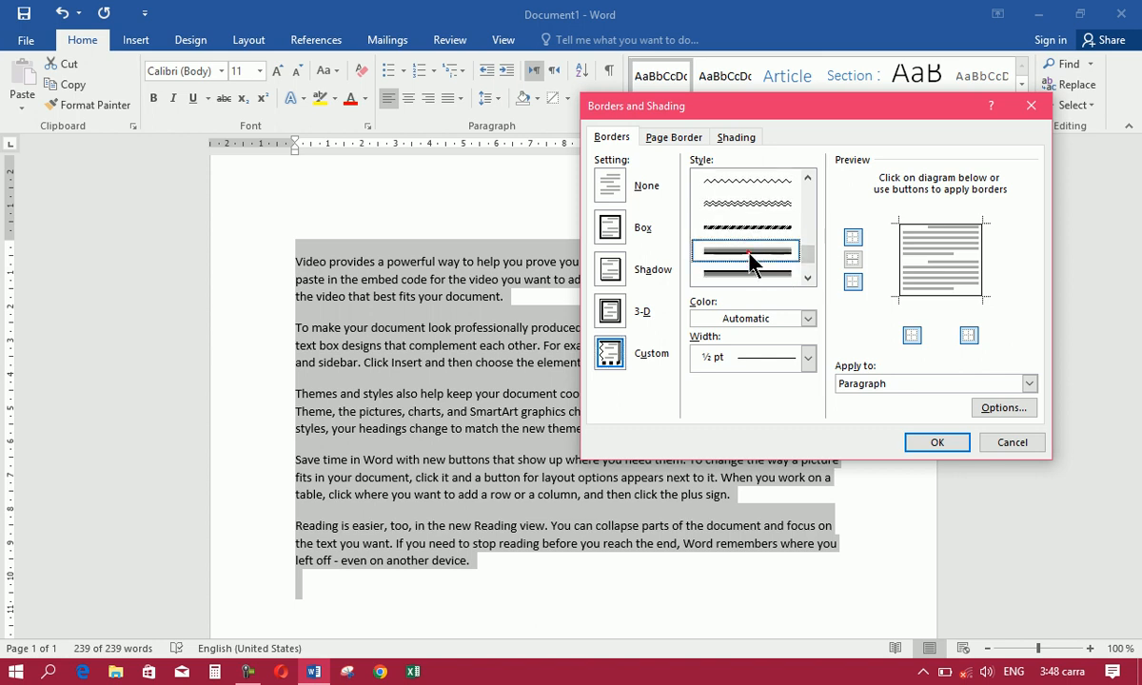
click(614, 227)
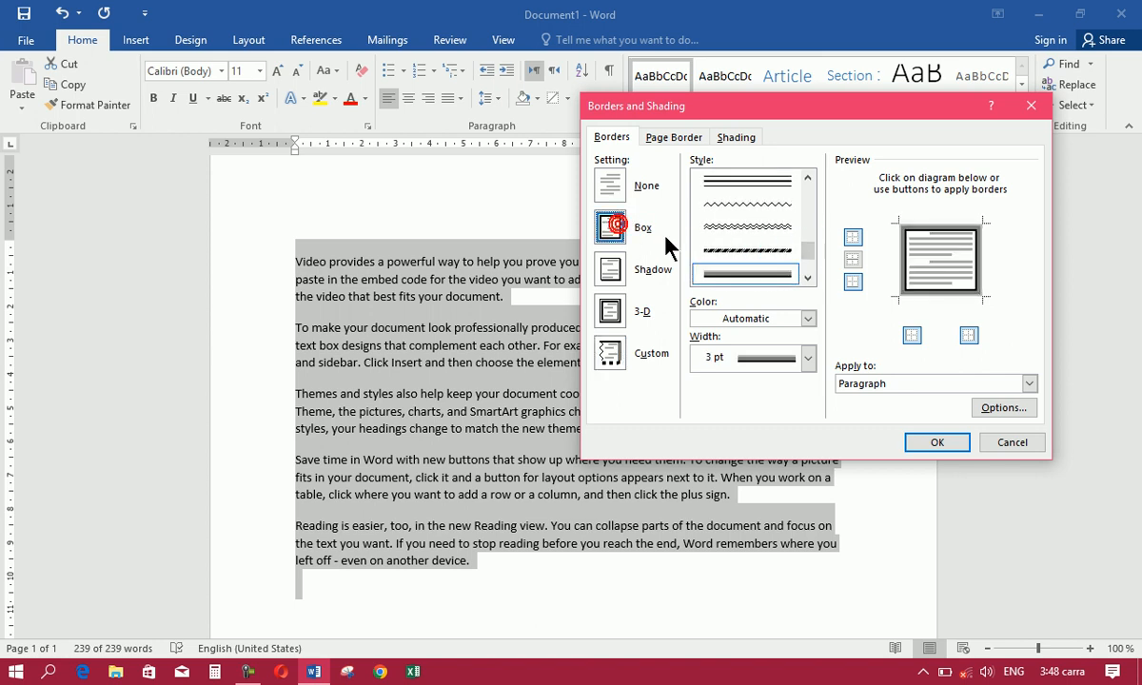
click(805, 320)
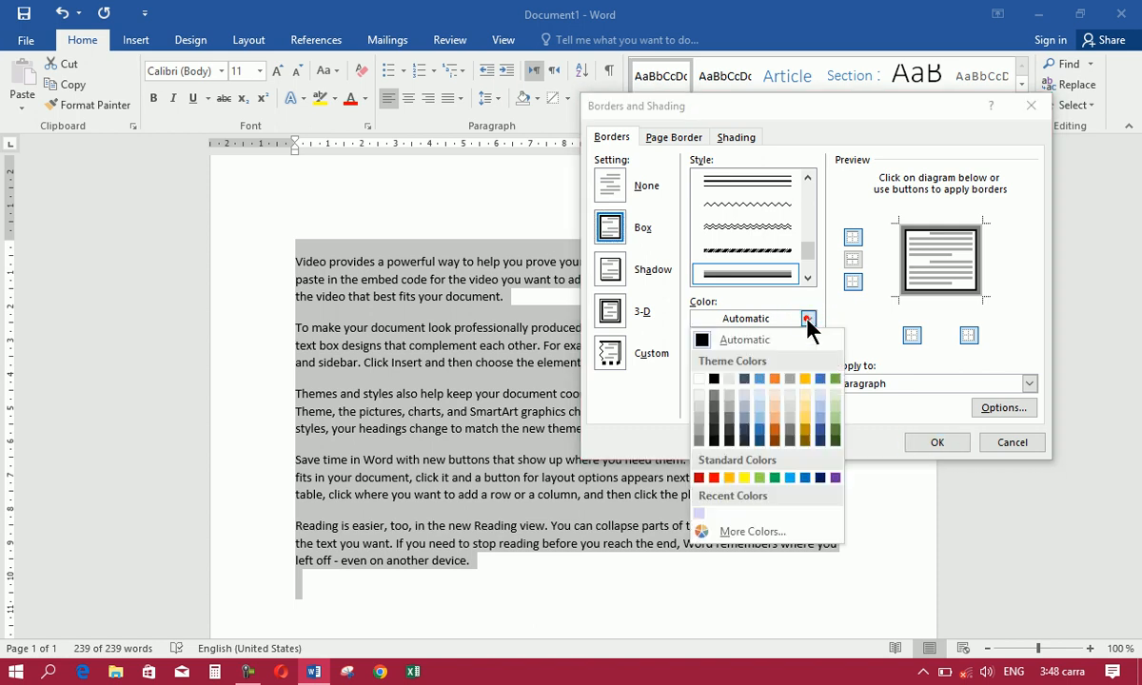
click(774, 477)
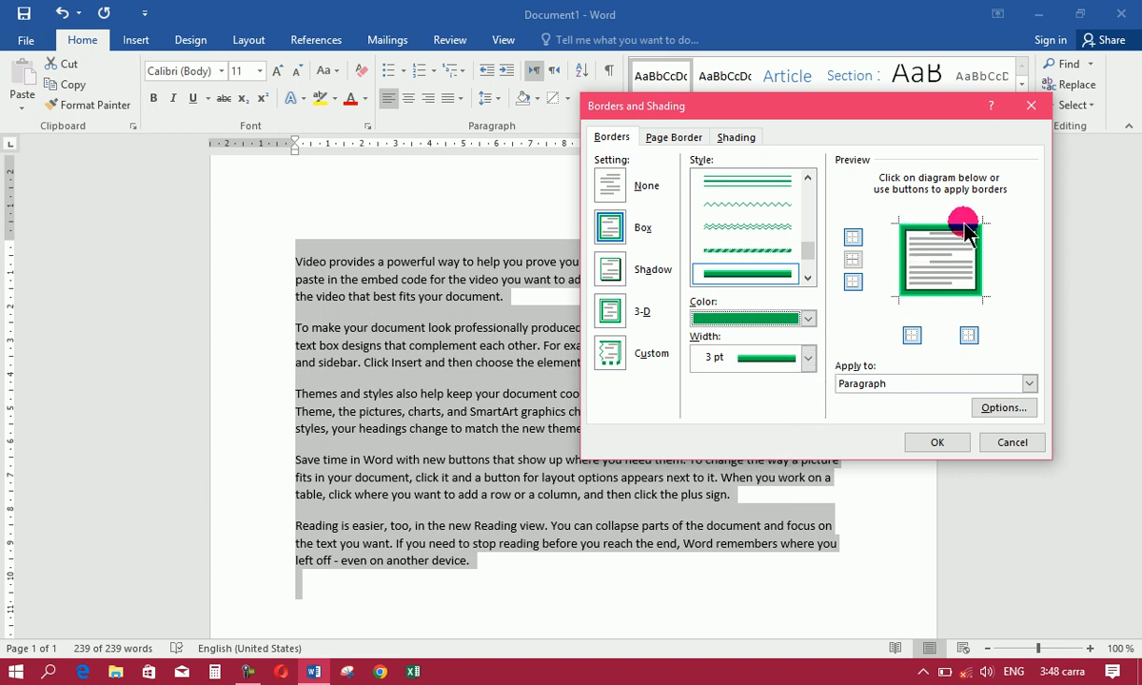
Try border widths of ¾, 4½ and 6 pt, set the width to 3 pt, and apply the box to the paragraphs
click(807, 358)
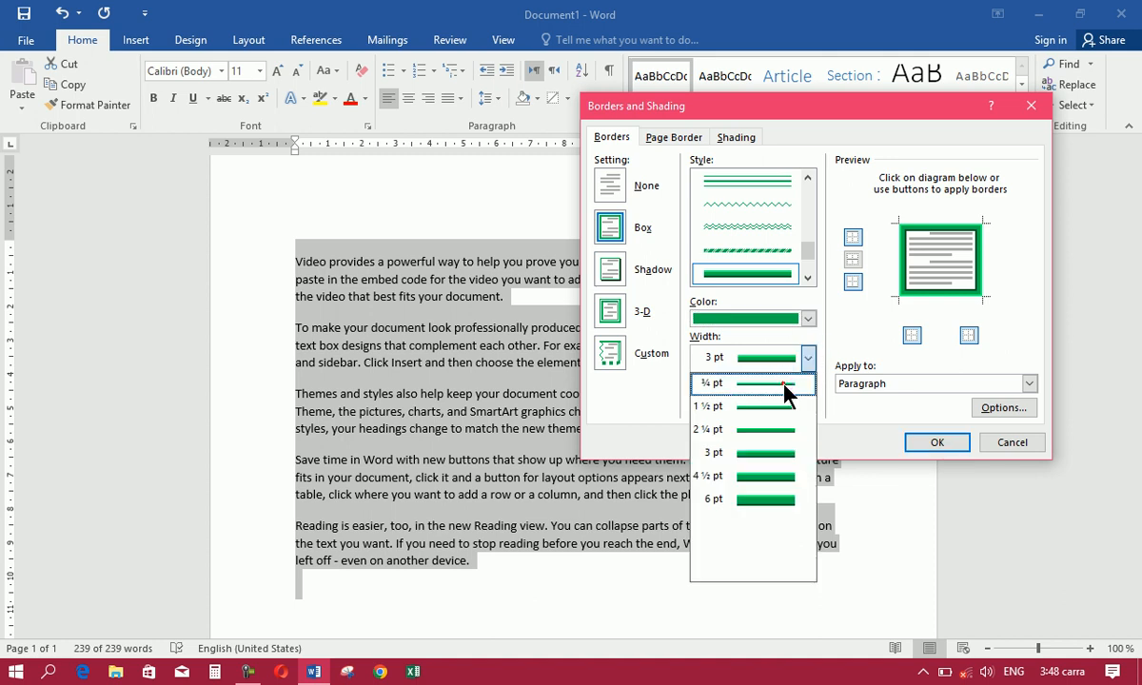
click(790, 384)
click(808, 358)
click(782, 474)
click(808, 358)
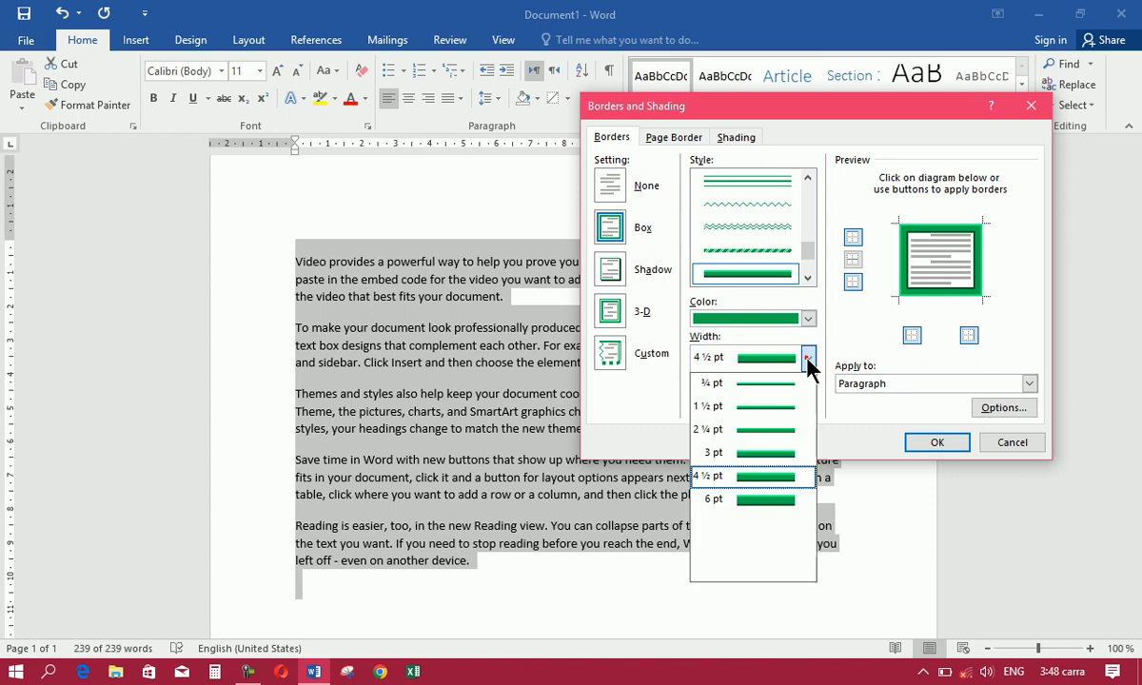
click(766, 503)
click(809, 359)
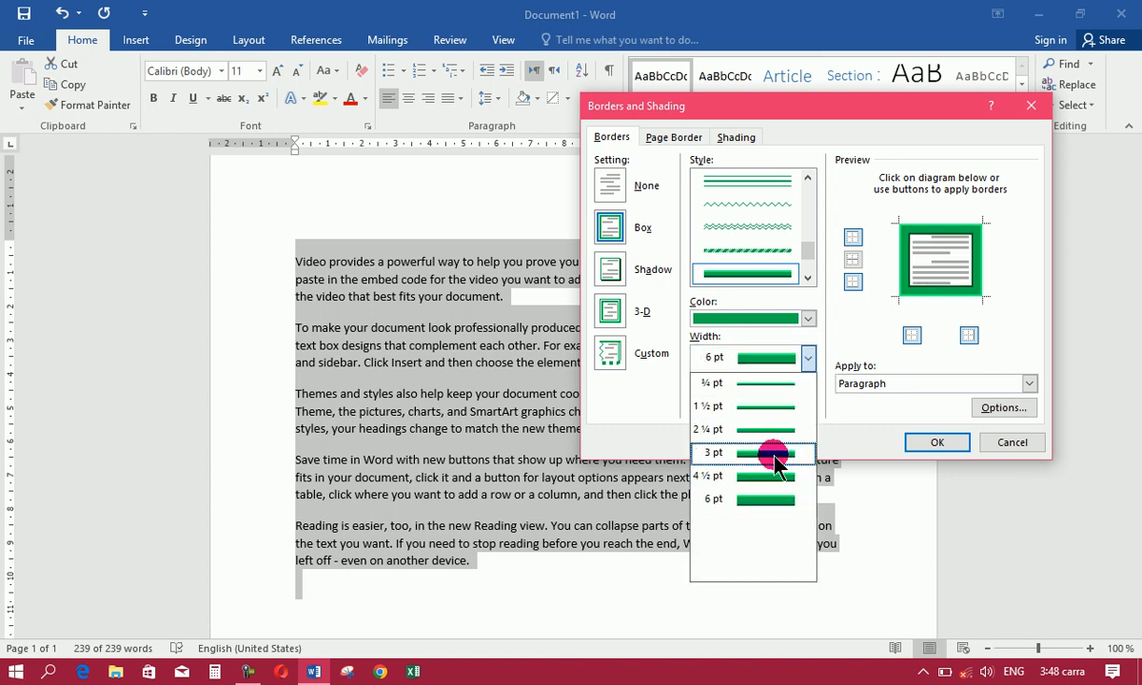
click(772, 455)
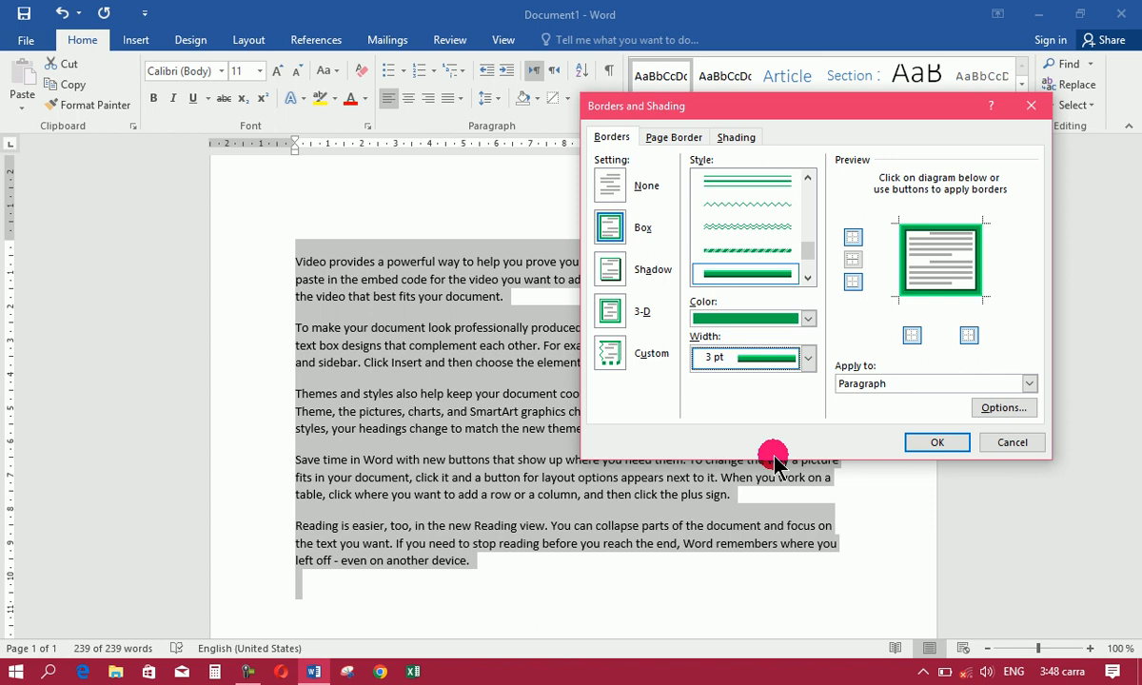
click(939, 440)
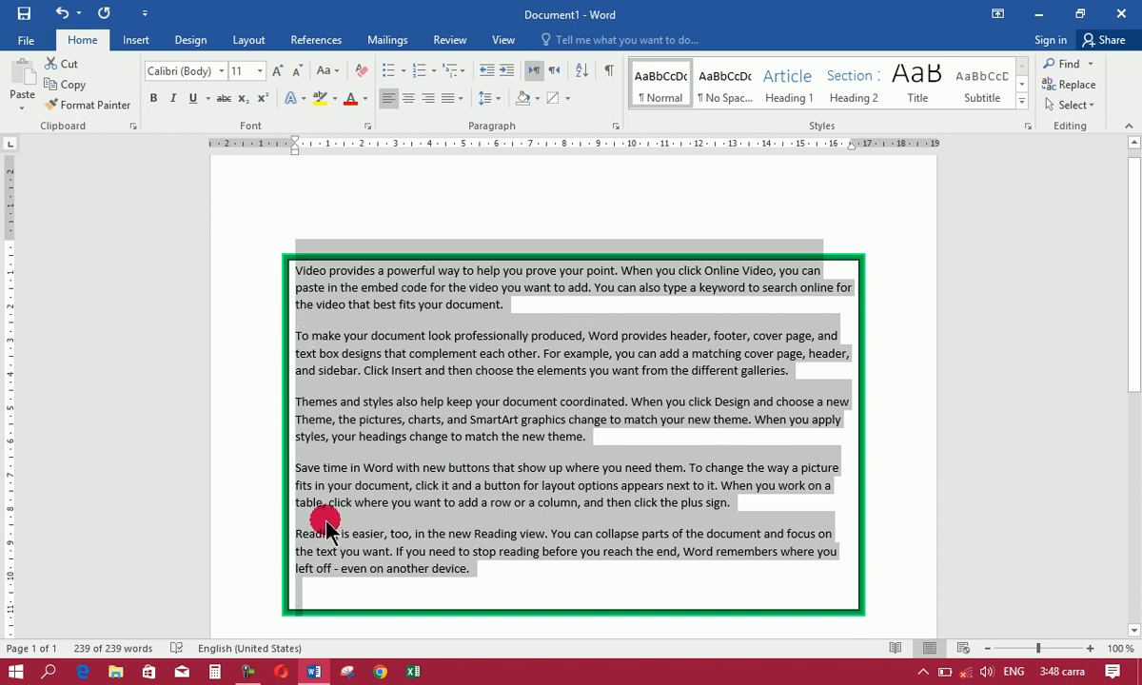
Add the green 3 pt border between the selected paragraphs as inside horizontal lines
click(566, 99)
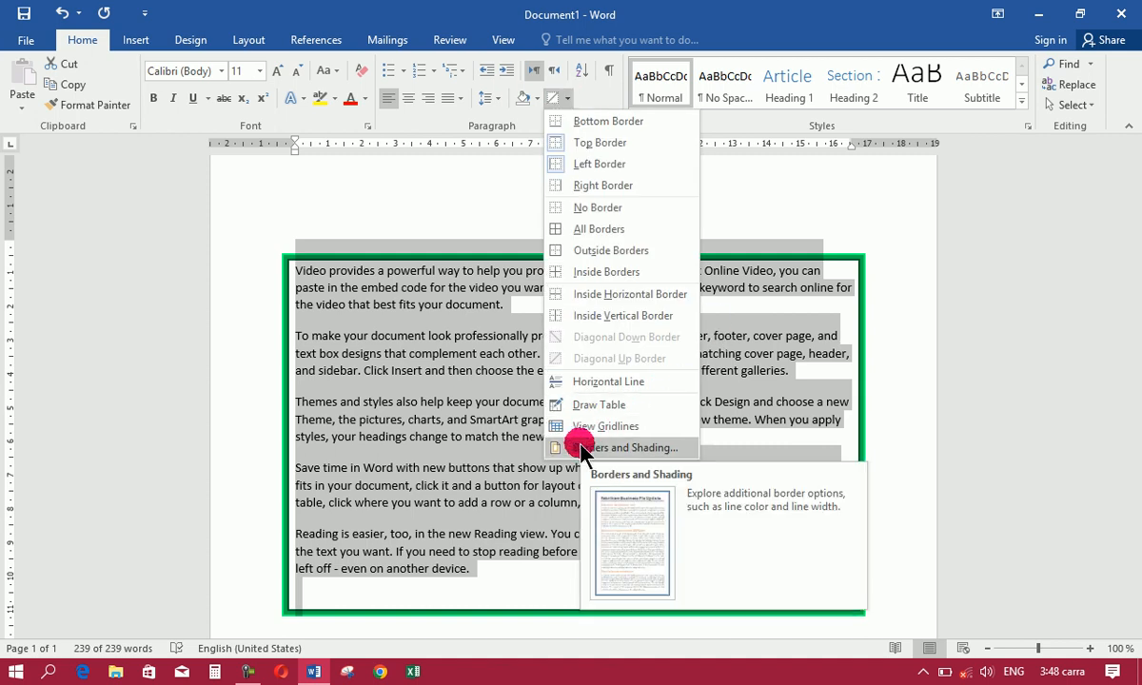
click(623, 447)
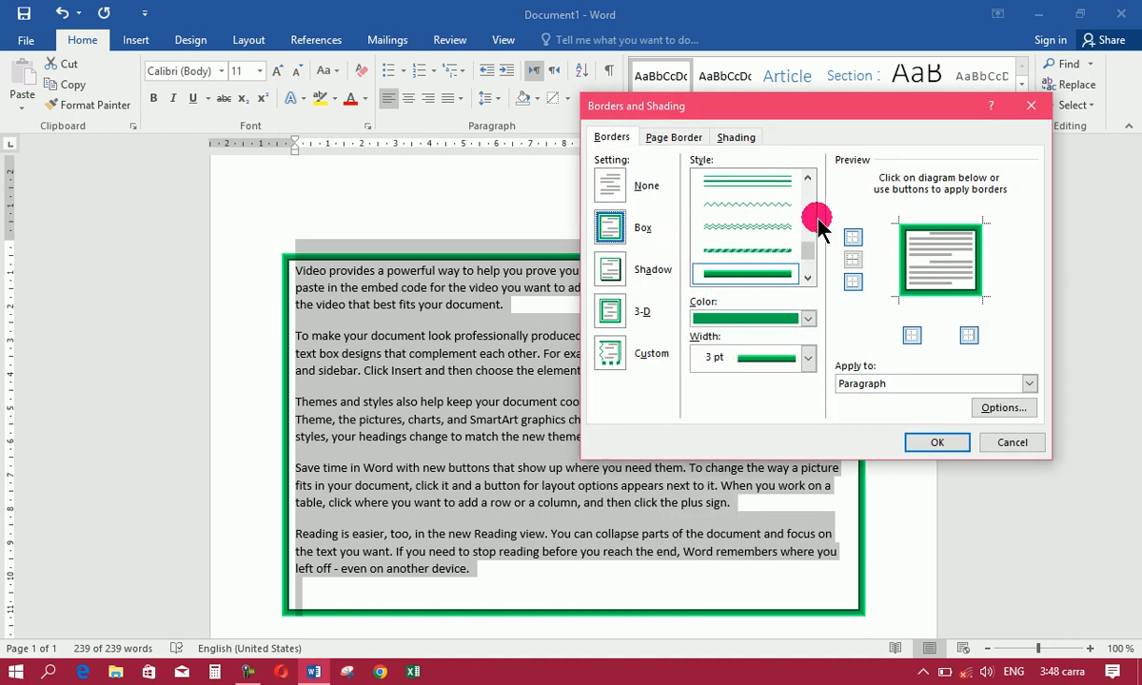
click(853, 259)
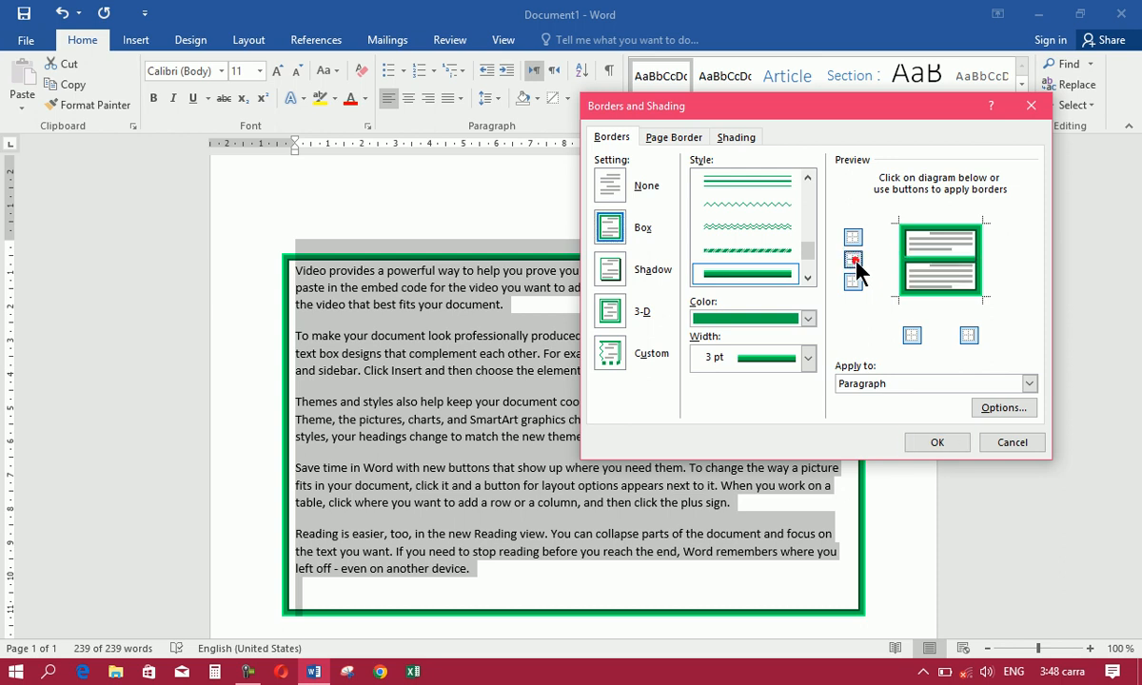
click(934, 443)
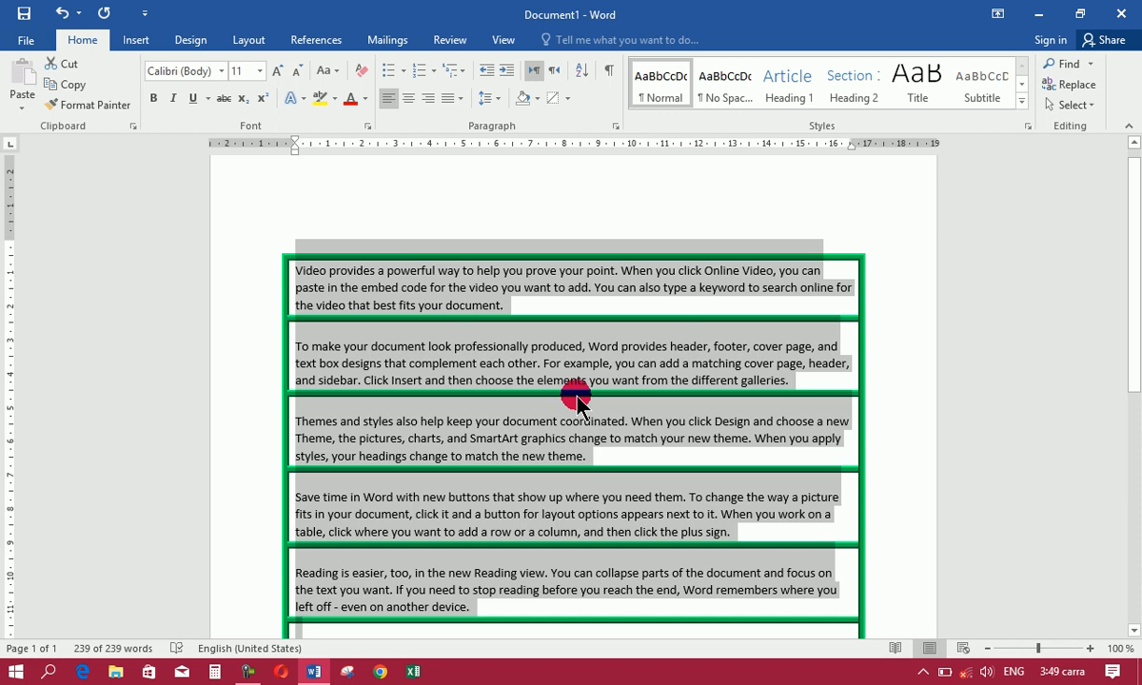
Remove only the top border from the selected paragraphs
click(571, 98)
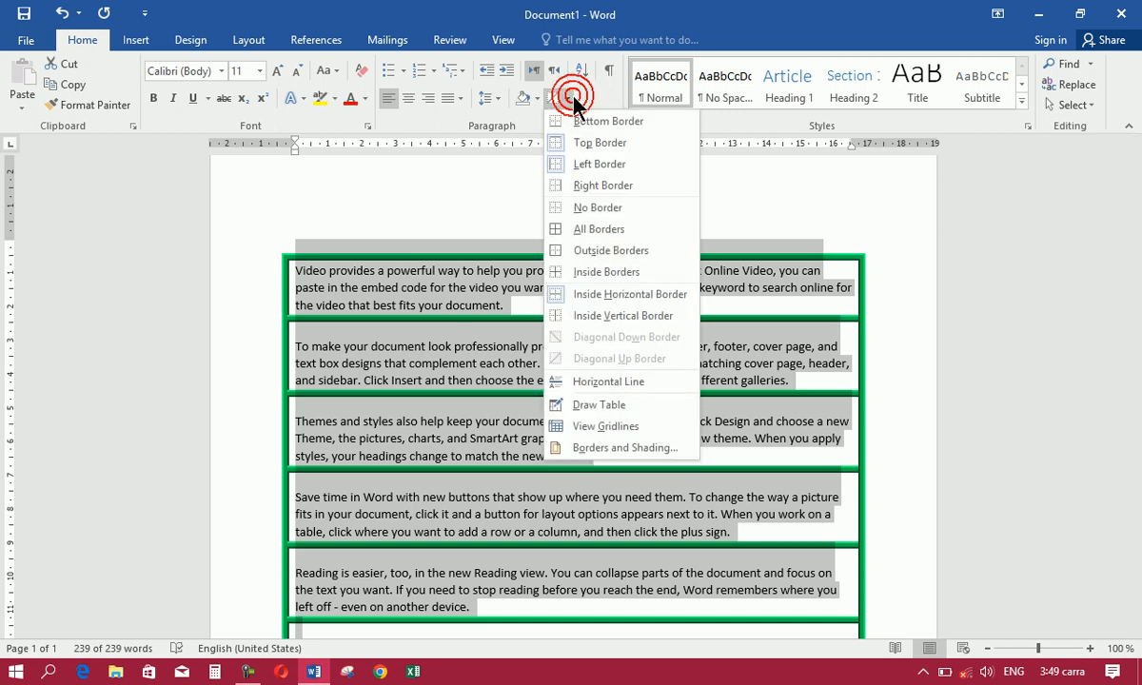
click(563, 447)
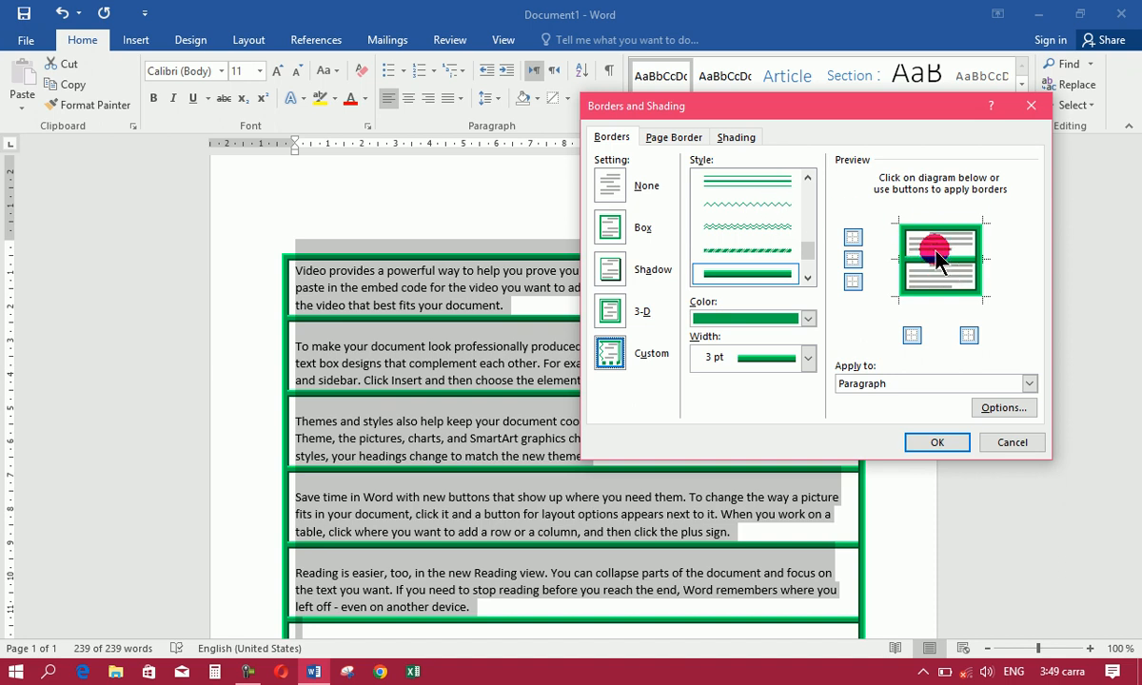
click(852, 238)
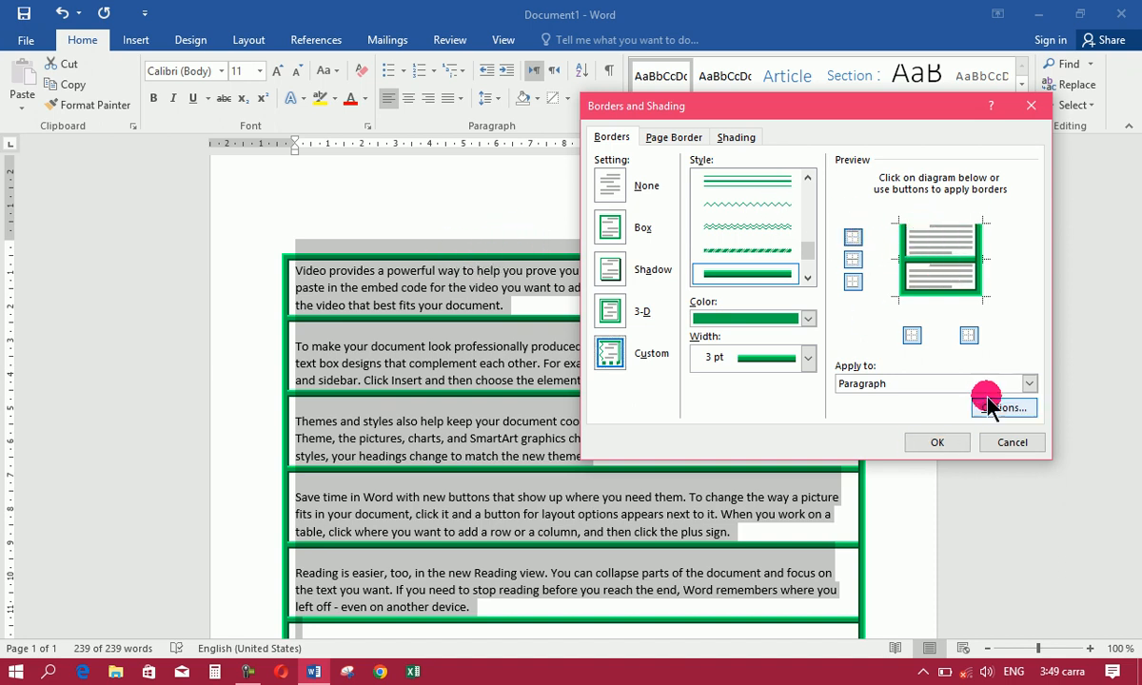
click(936, 440)
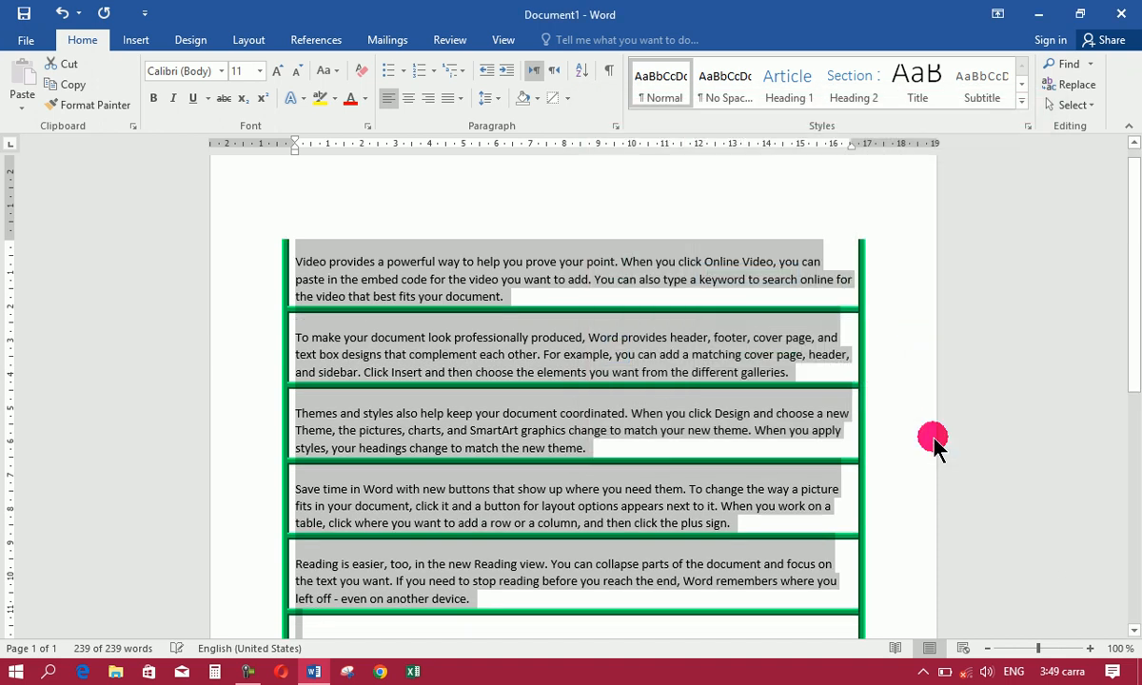
Reopen the border settings, restore the top border, and toggle the bottom, left and right borders in the preview
click(567, 98)
click(600, 447)
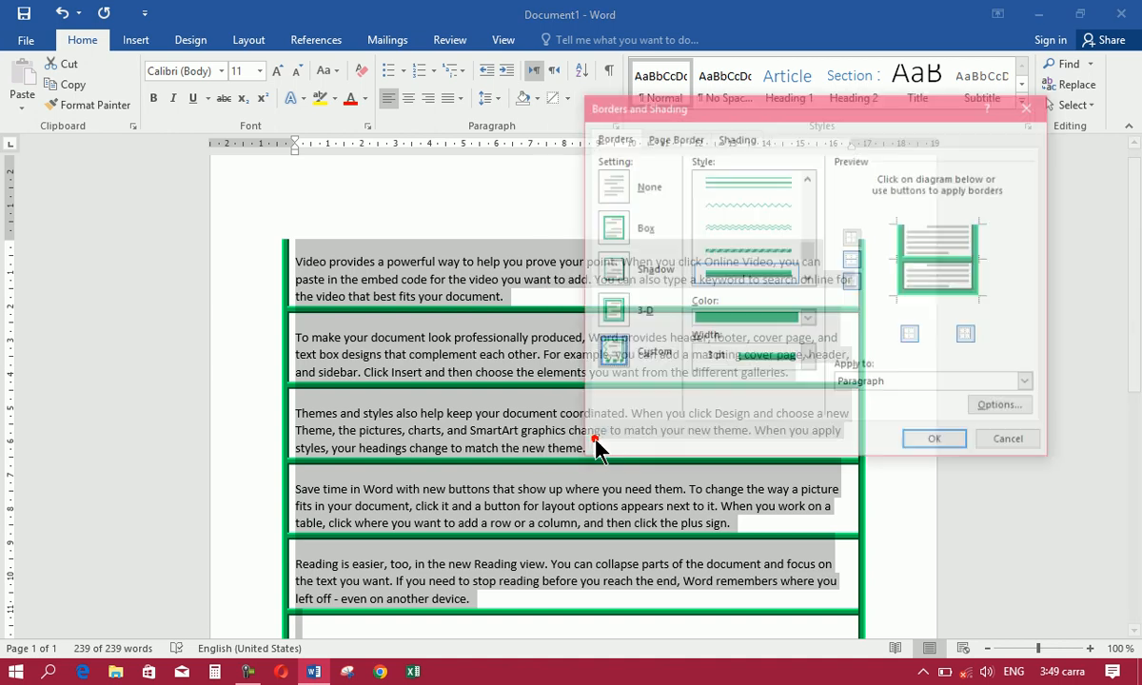
click(853, 239)
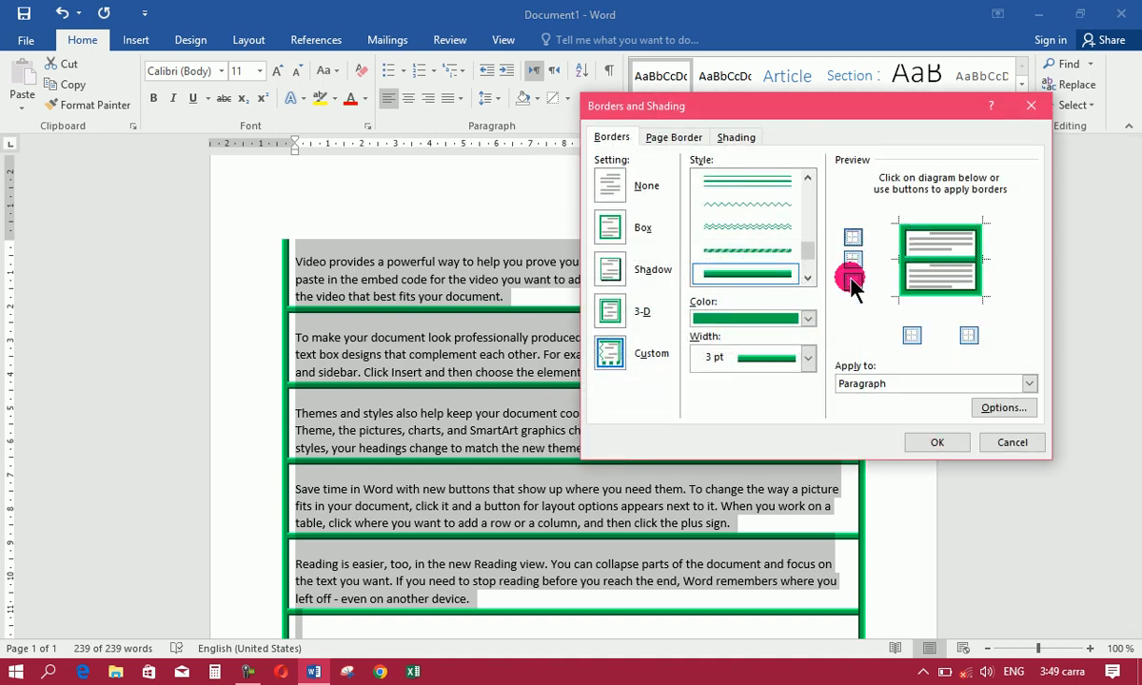
click(852, 282)
click(911, 335)
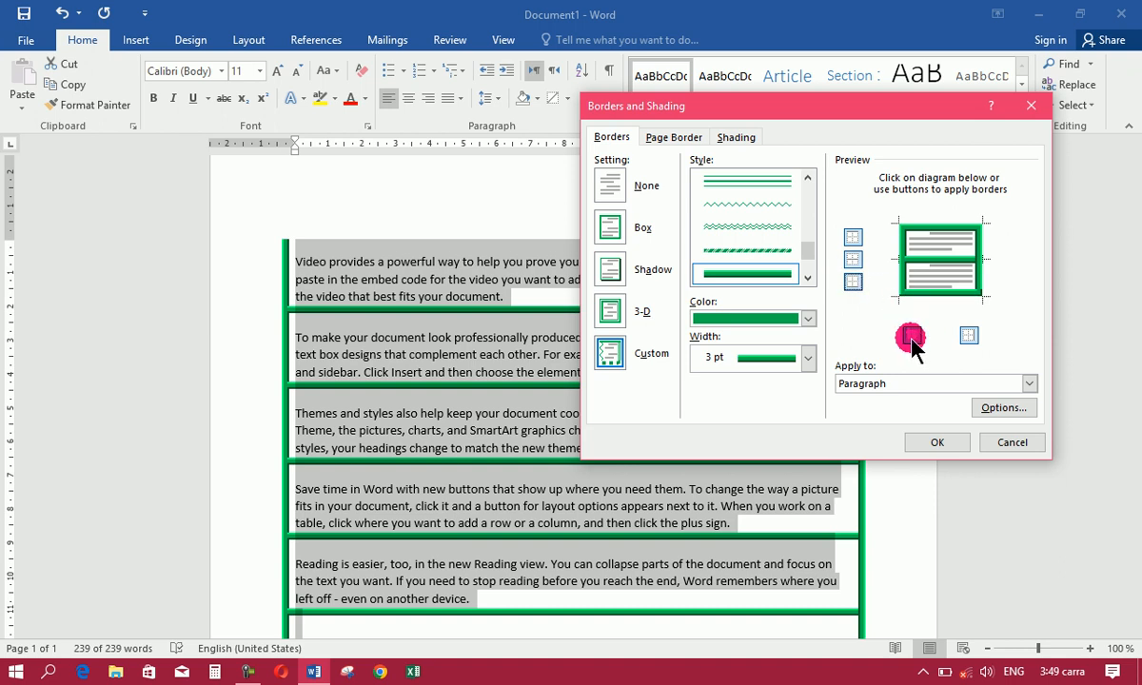
click(966, 335)
click(968, 336)
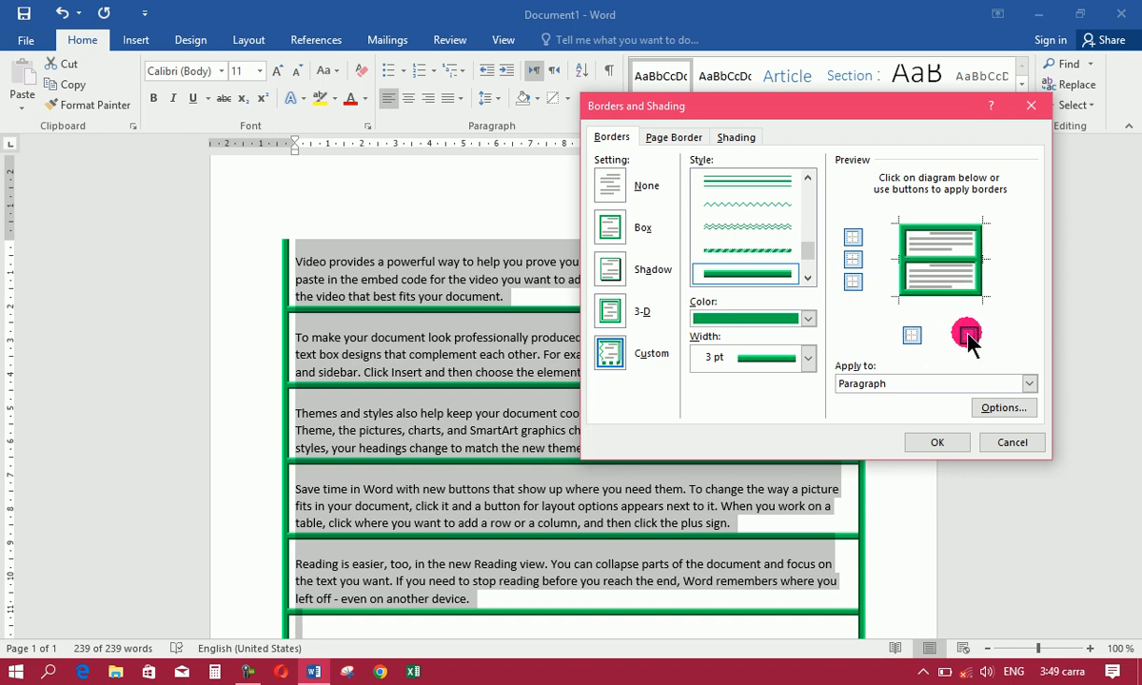
Set the borders to apply to Text instead of Paragraph
click(805, 318)
click(805, 317)
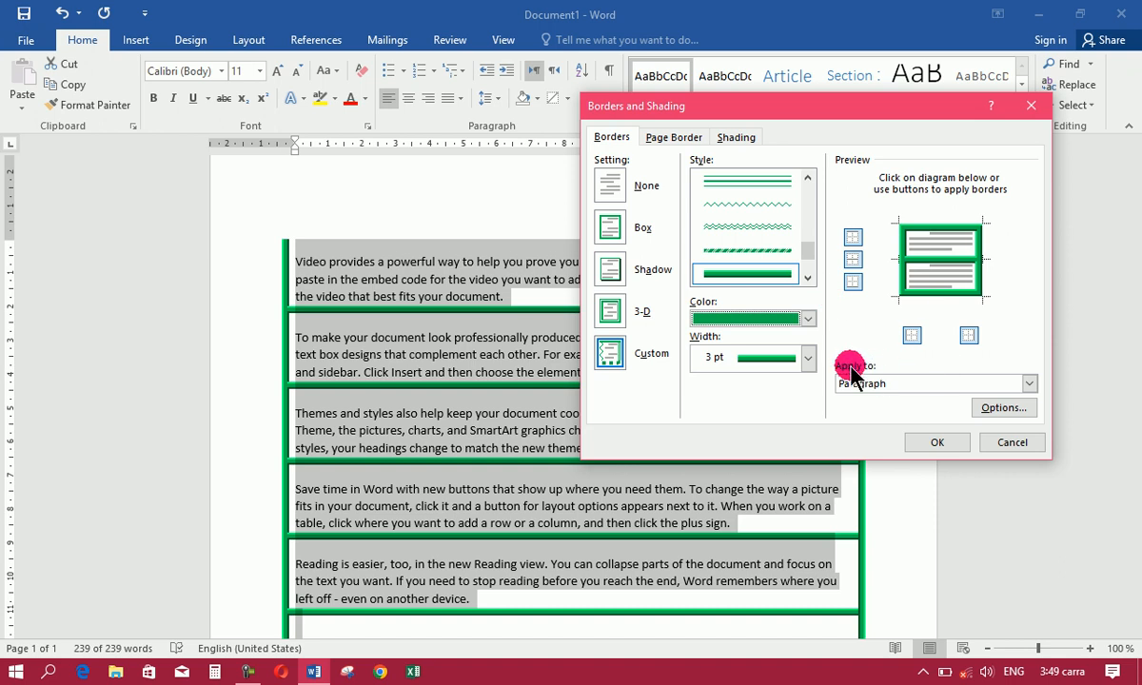
click(876, 386)
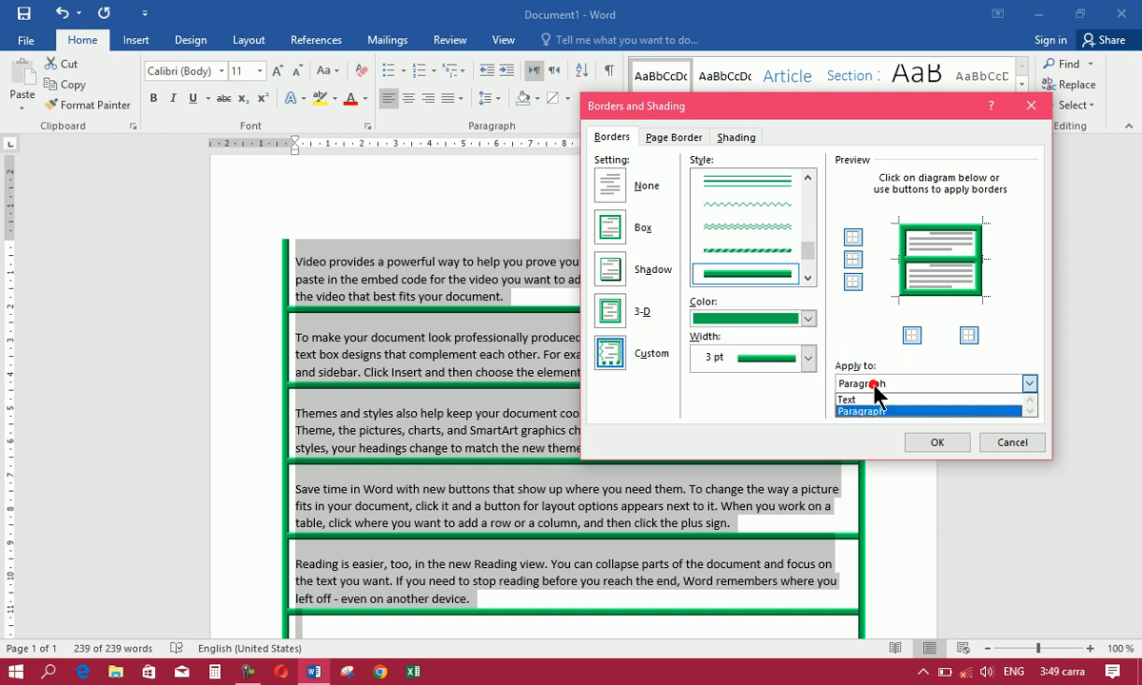
click(845, 399)
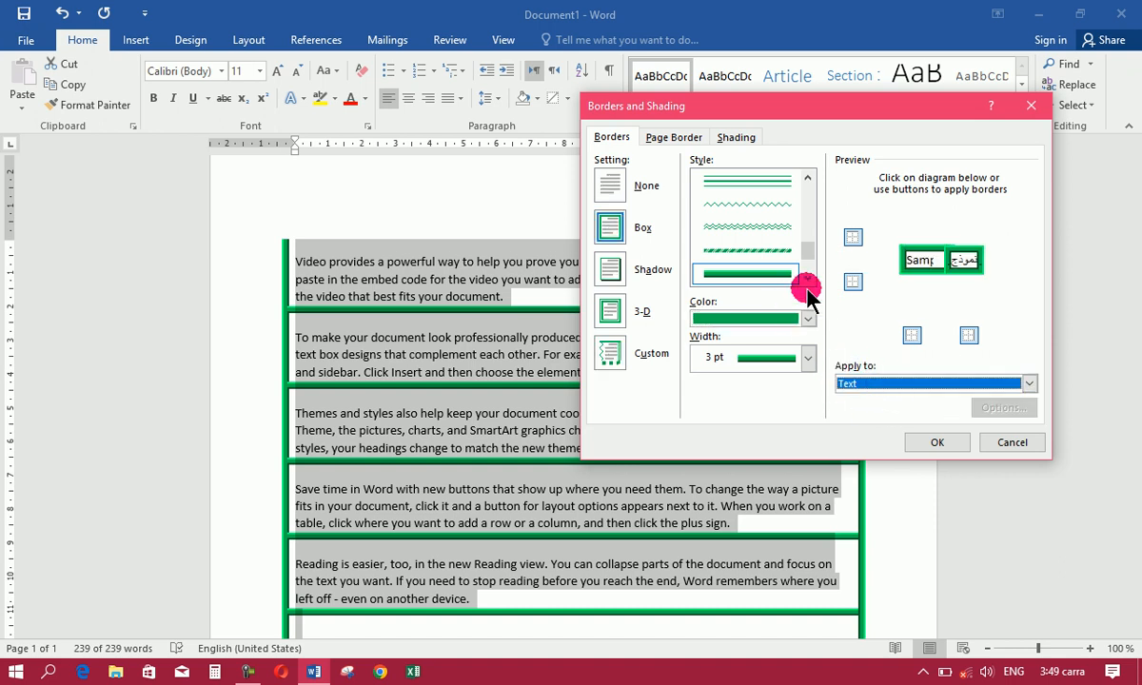
Confirm the green 3 pt borders on the text, and restore the top border of the selected paragraphs
click(933, 444)
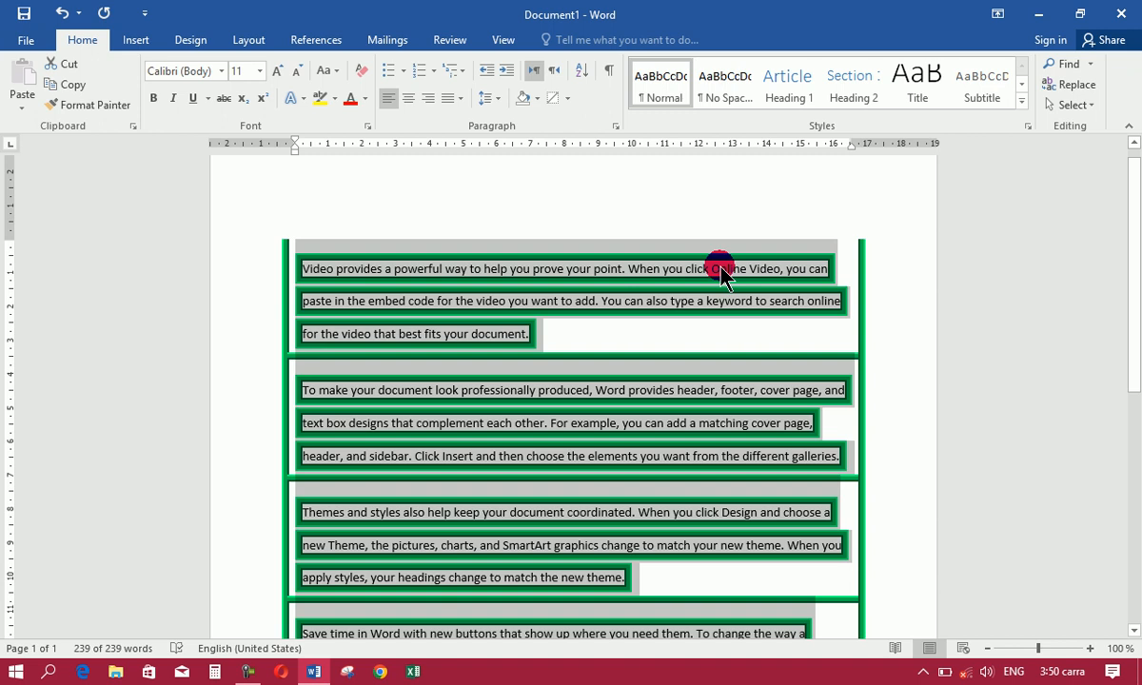
click(567, 98)
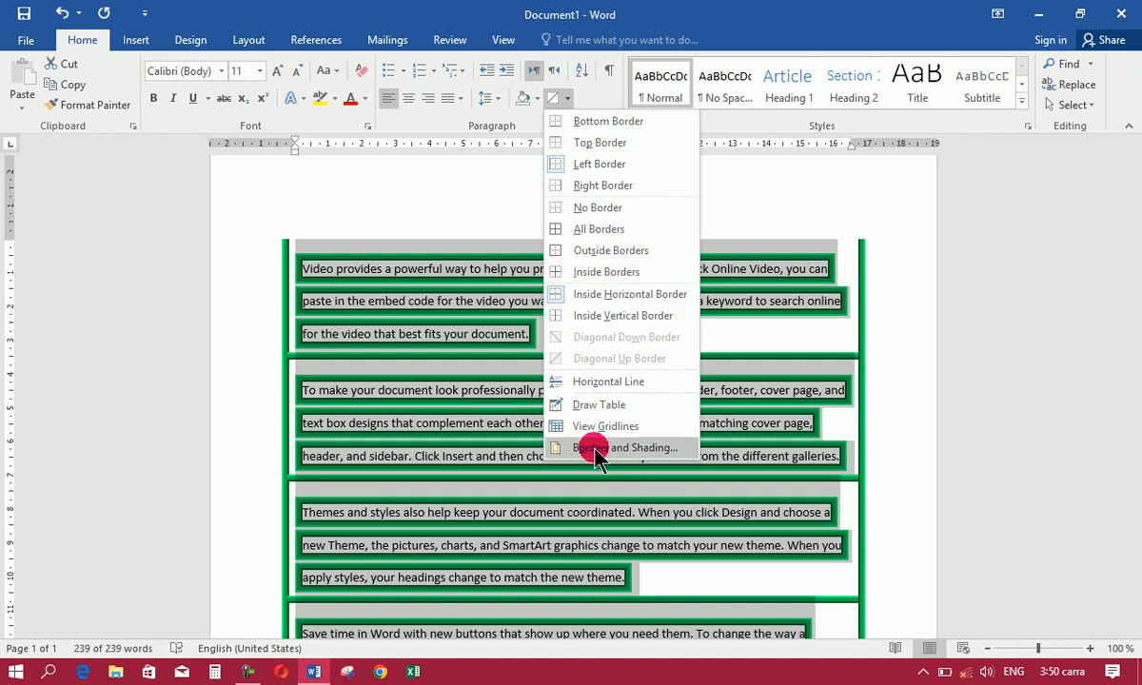
click(605, 460)
click(852, 237)
click(887, 281)
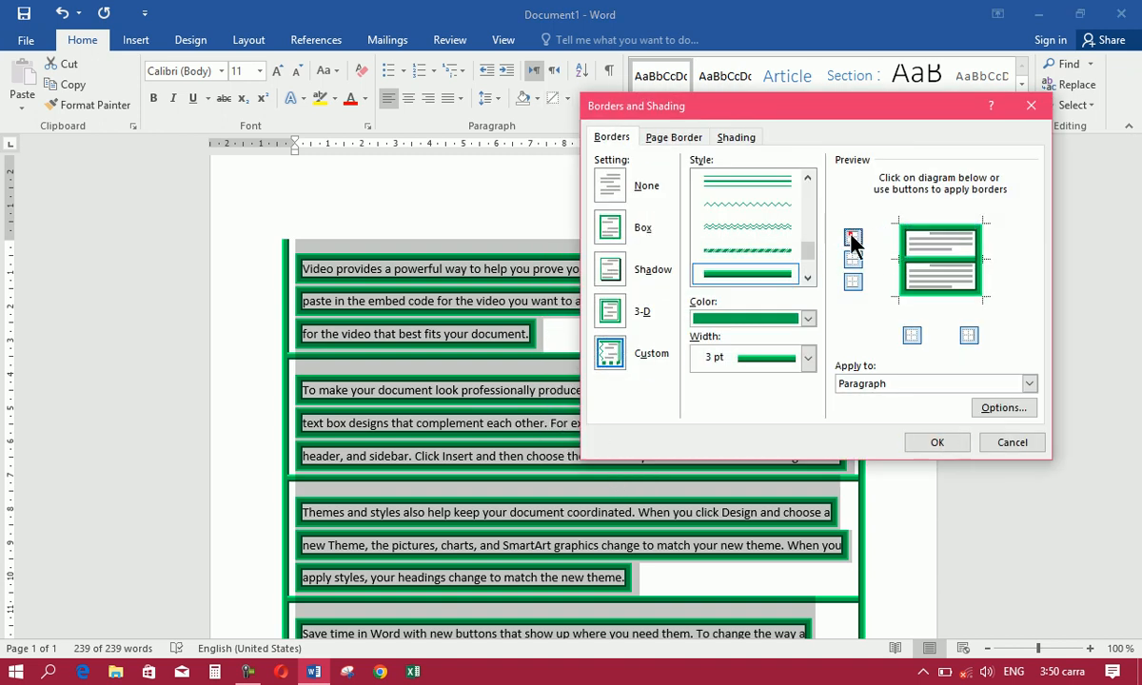
click(932, 443)
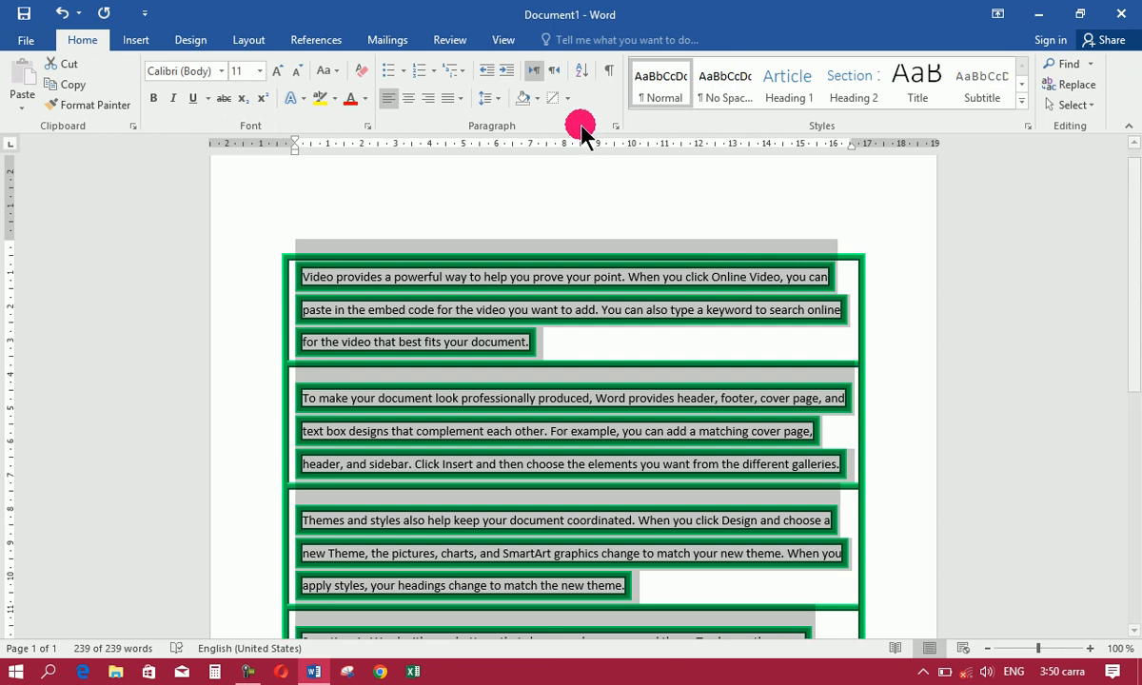
Add a red triple-line box page border, 3 pt wide, to the whole document
click(567, 96)
click(584, 448)
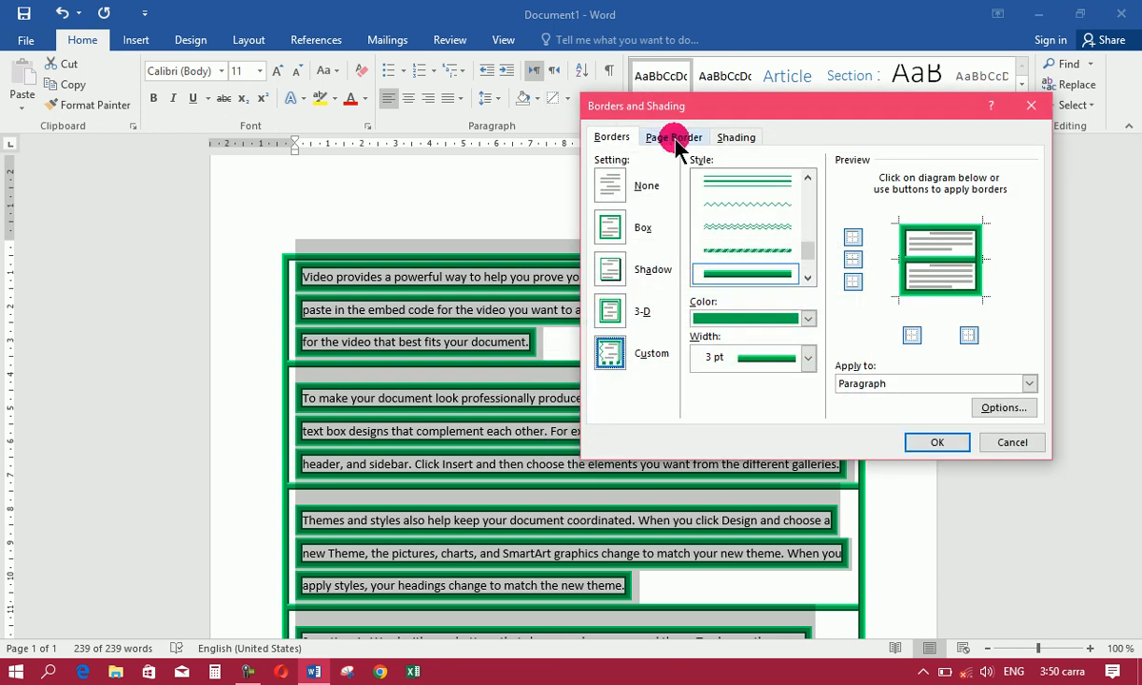
click(678, 139)
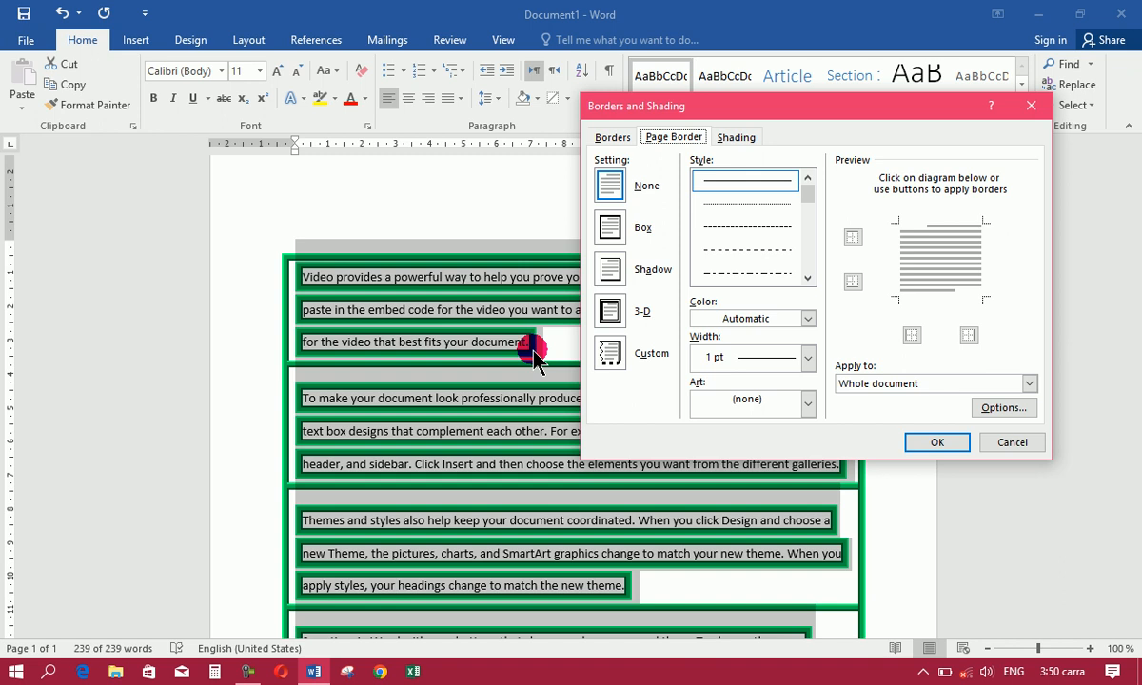
click(612, 137)
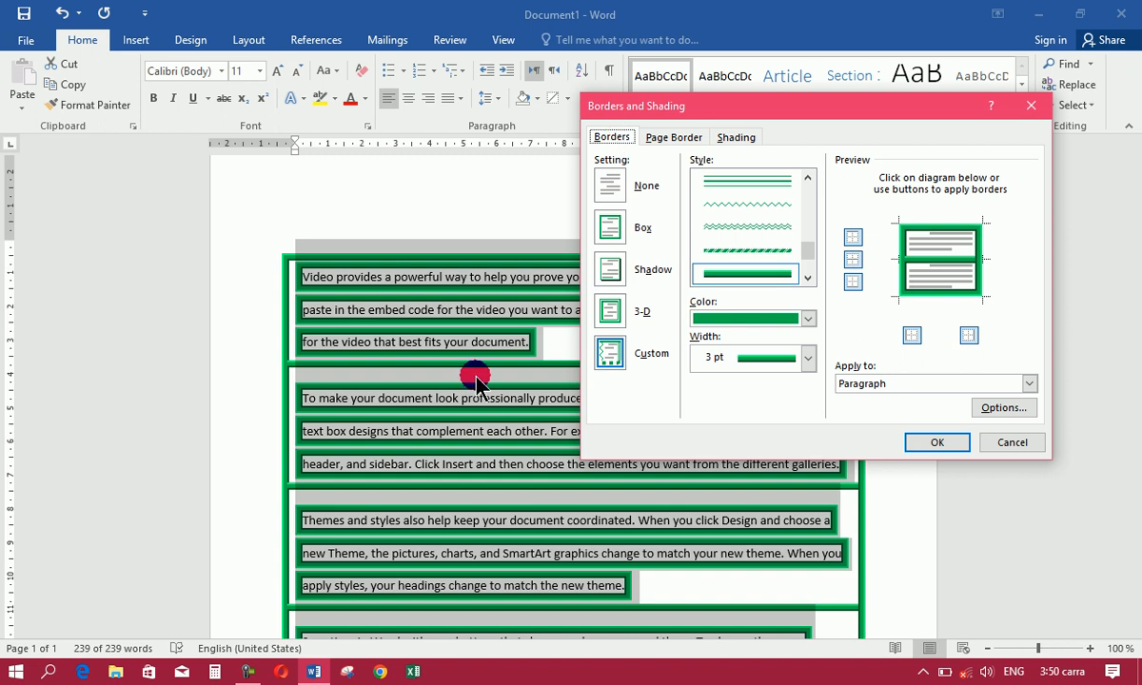
click(675, 138)
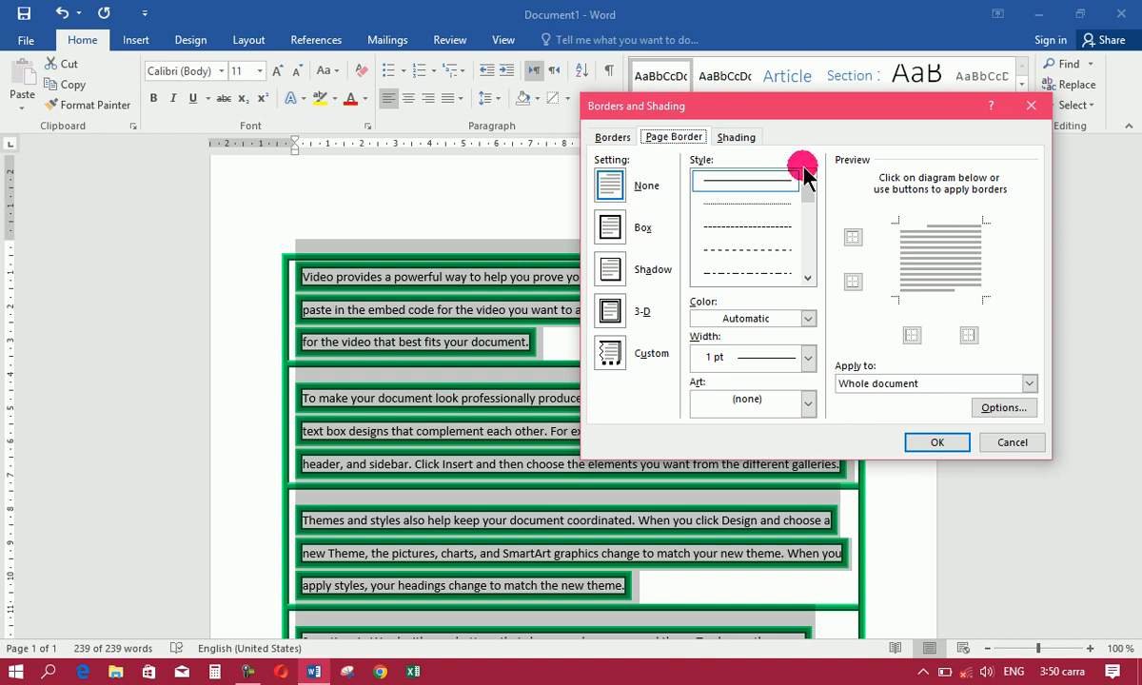
drag(807, 193, 814, 233)
click(775, 209)
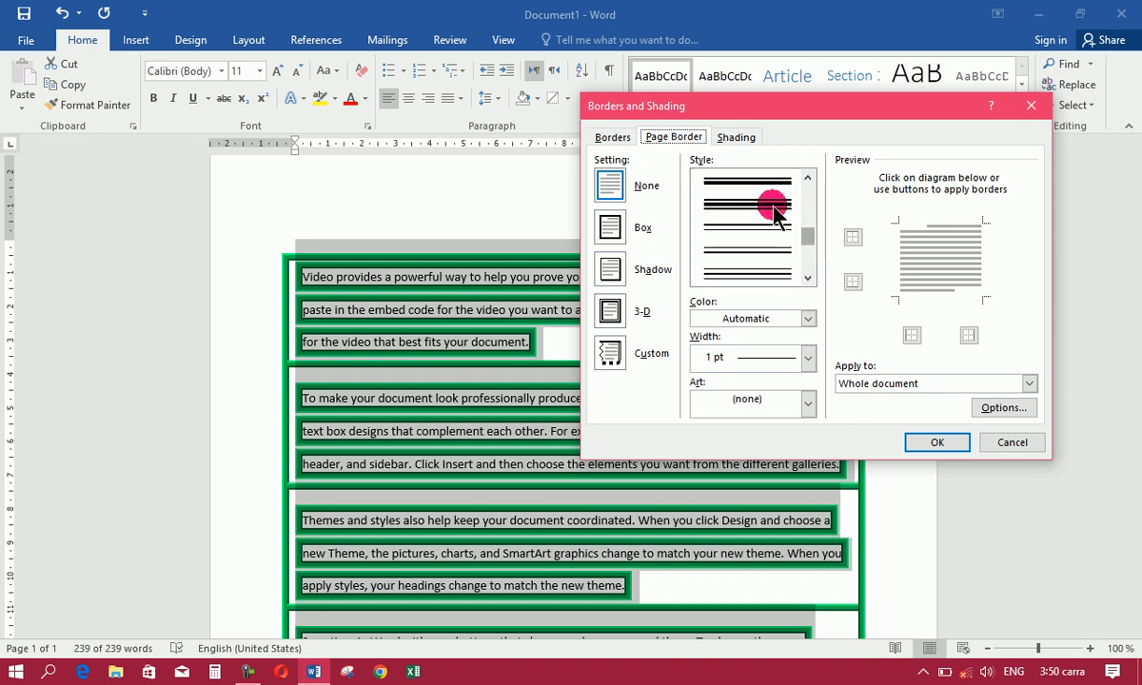
click(808, 320)
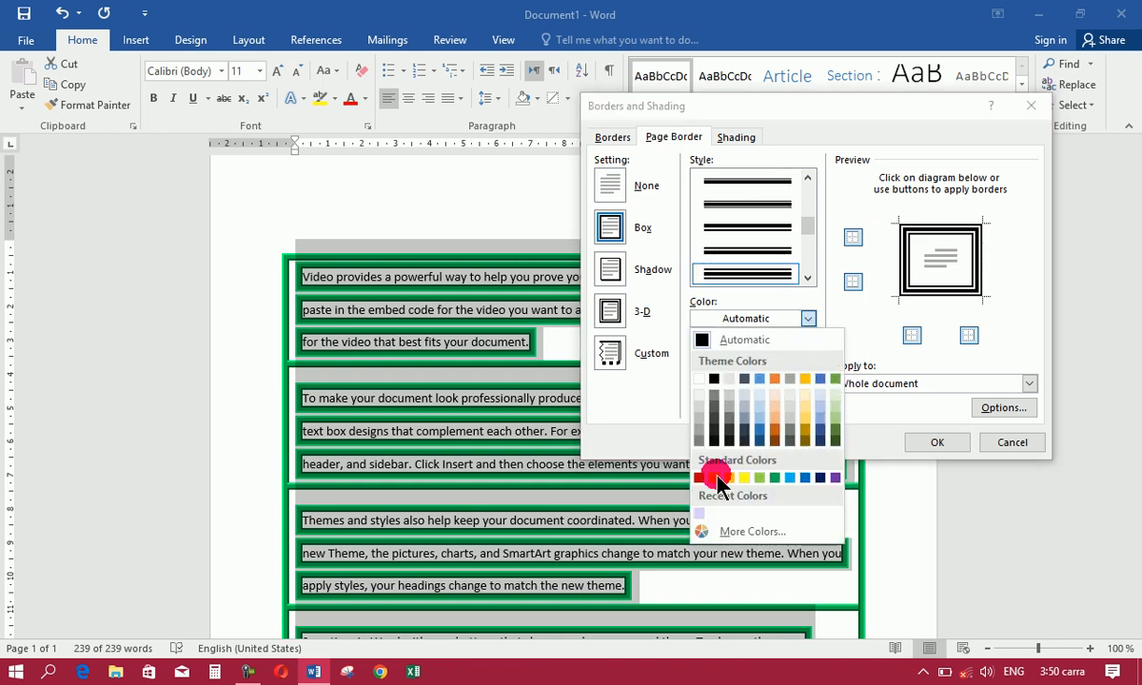
click(719, 475)
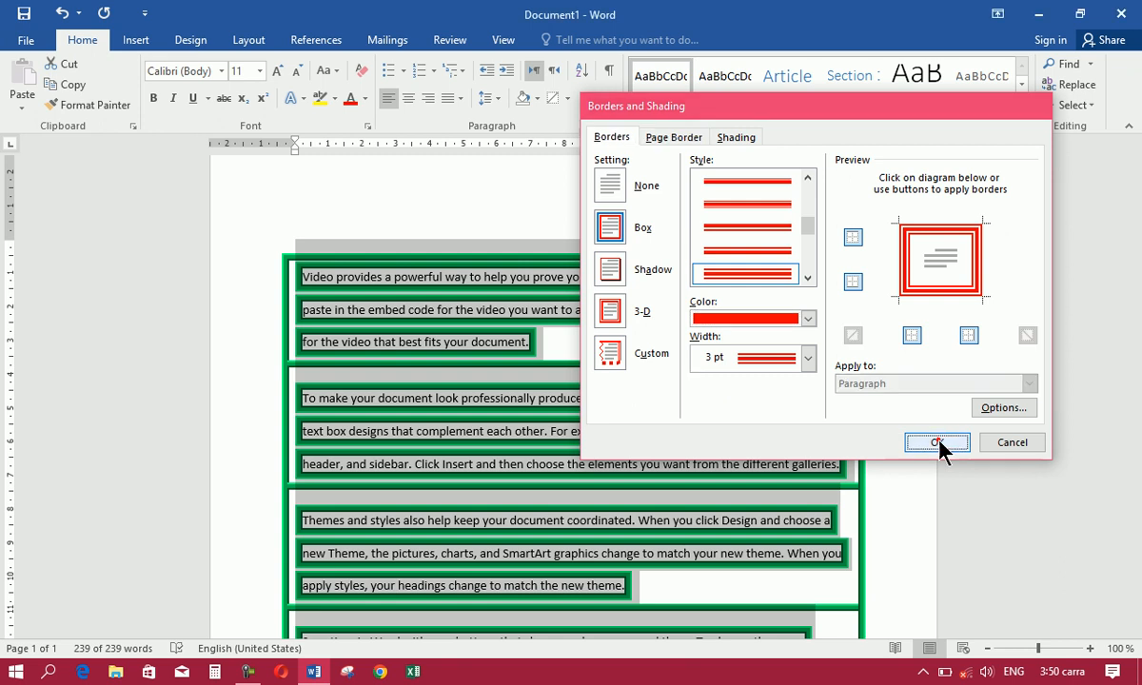
click(937, 445)
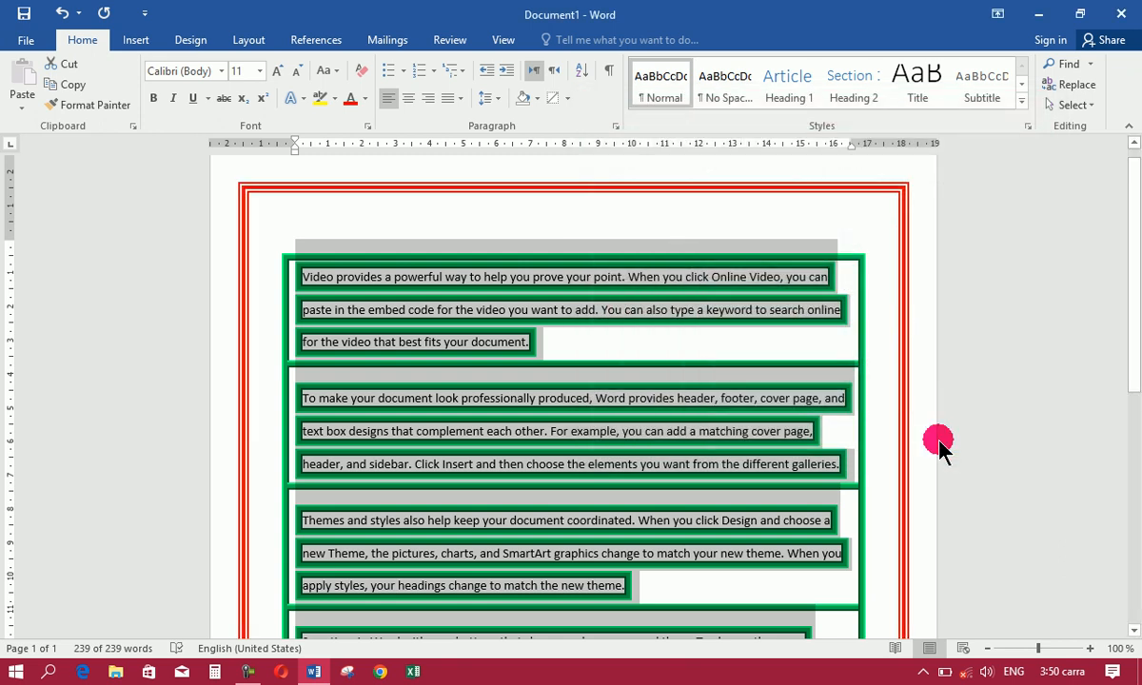
Reopen the page border settings and switch the border width to ¾ pt and back to 3 pt
click(568, 98)
click(605, 447)
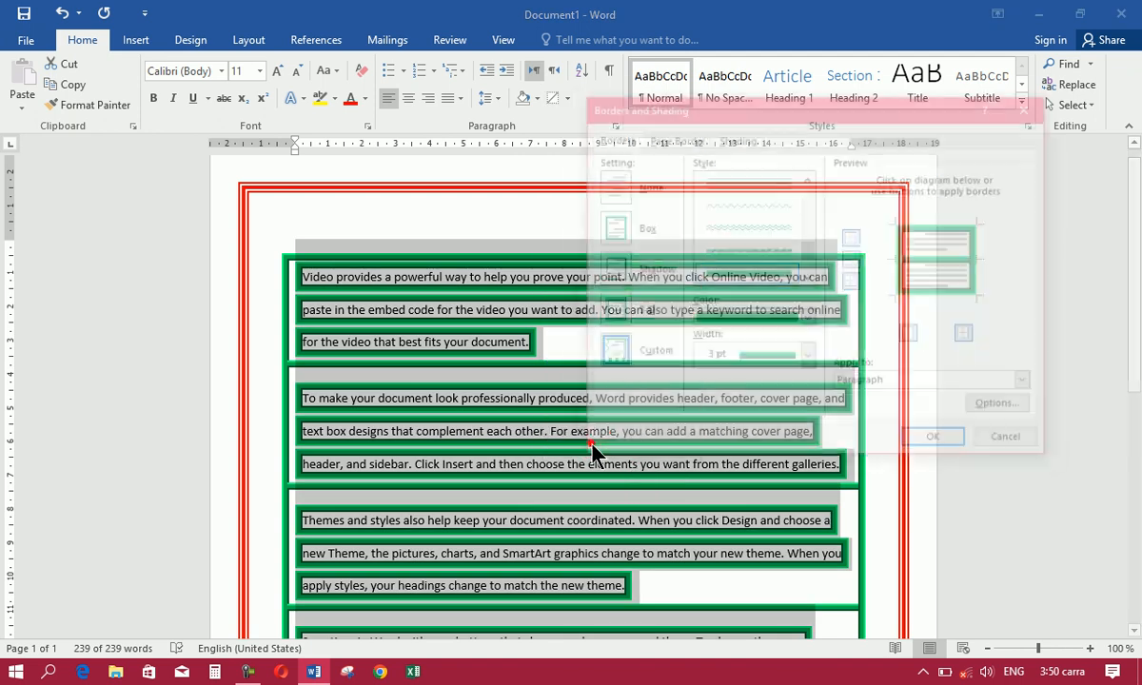
click(674, 138)
mouse_move(808, 217)
mouse_down()
mouse_move(808, 253)
mouse_move(807, 206)
mouse_up()
click(807, 318)
click(807, 319)
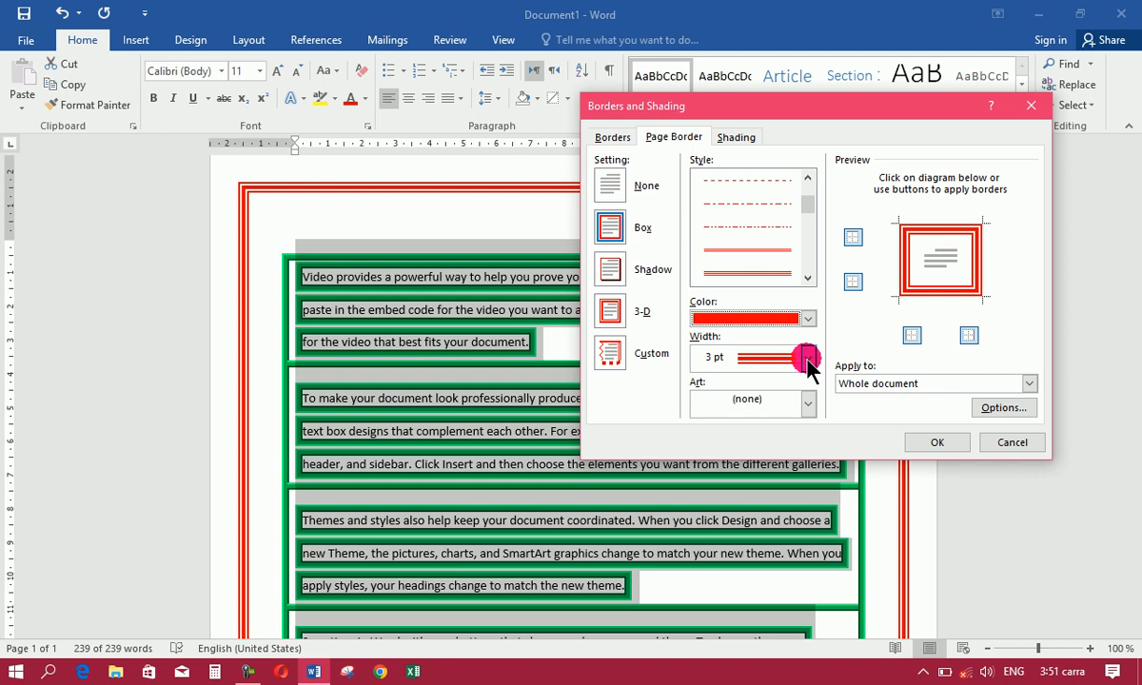
click(808, 358)
click(771, 497)
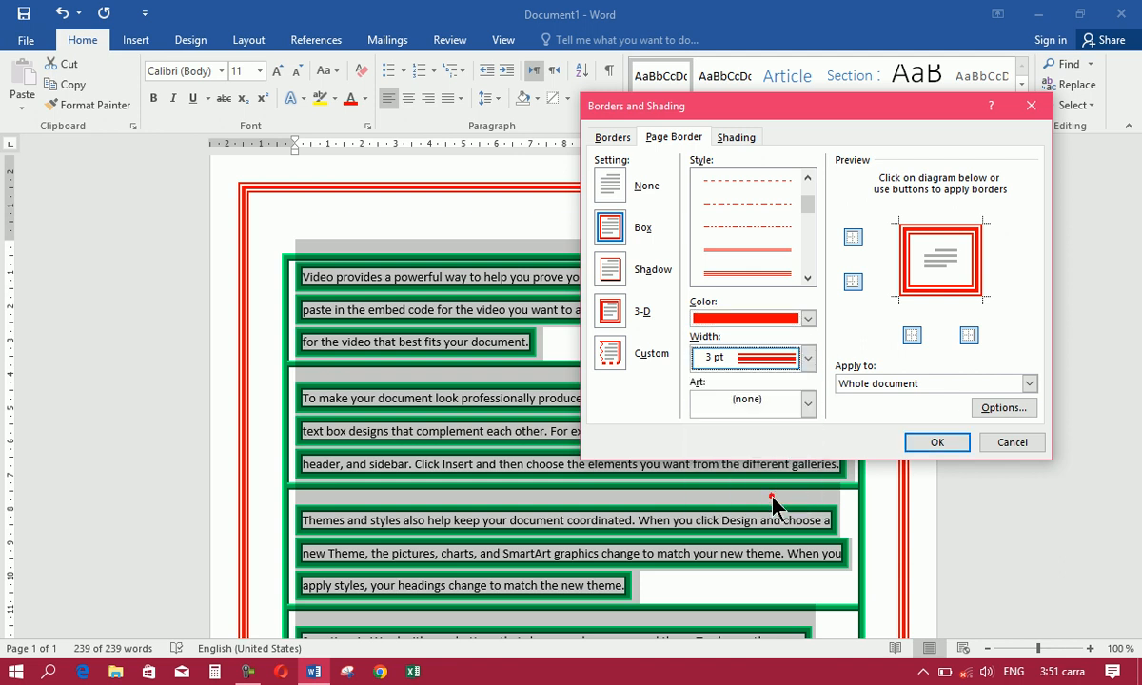
click(808, 359)
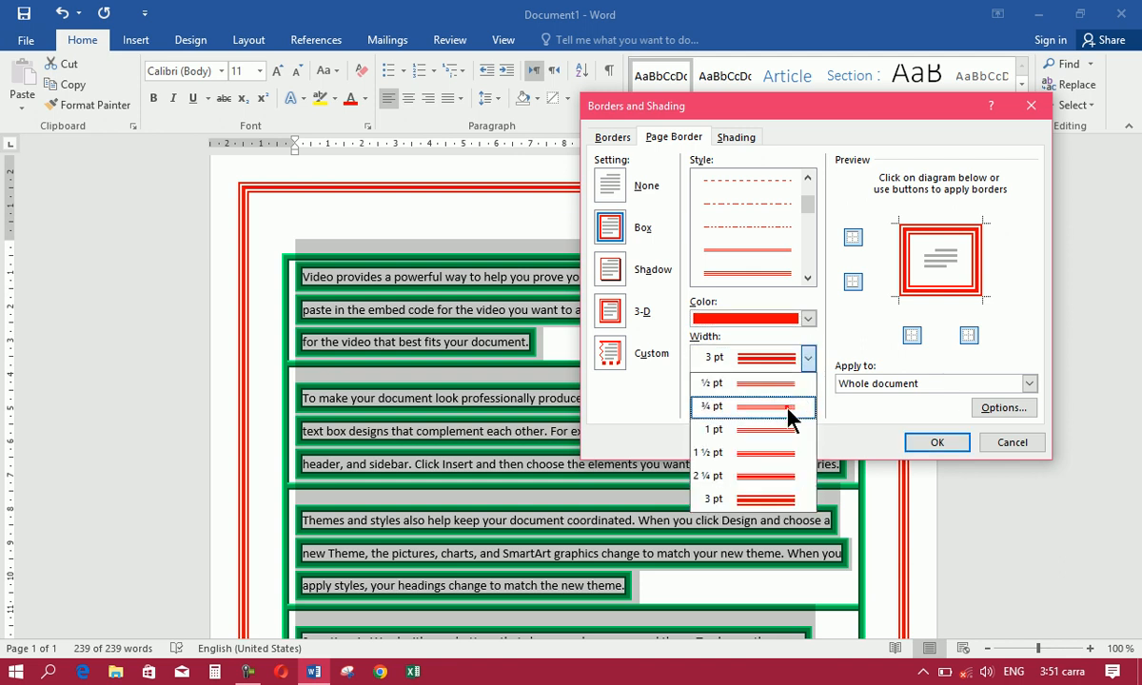
click(790, 403)
click(808, 359)
click(765, 474)
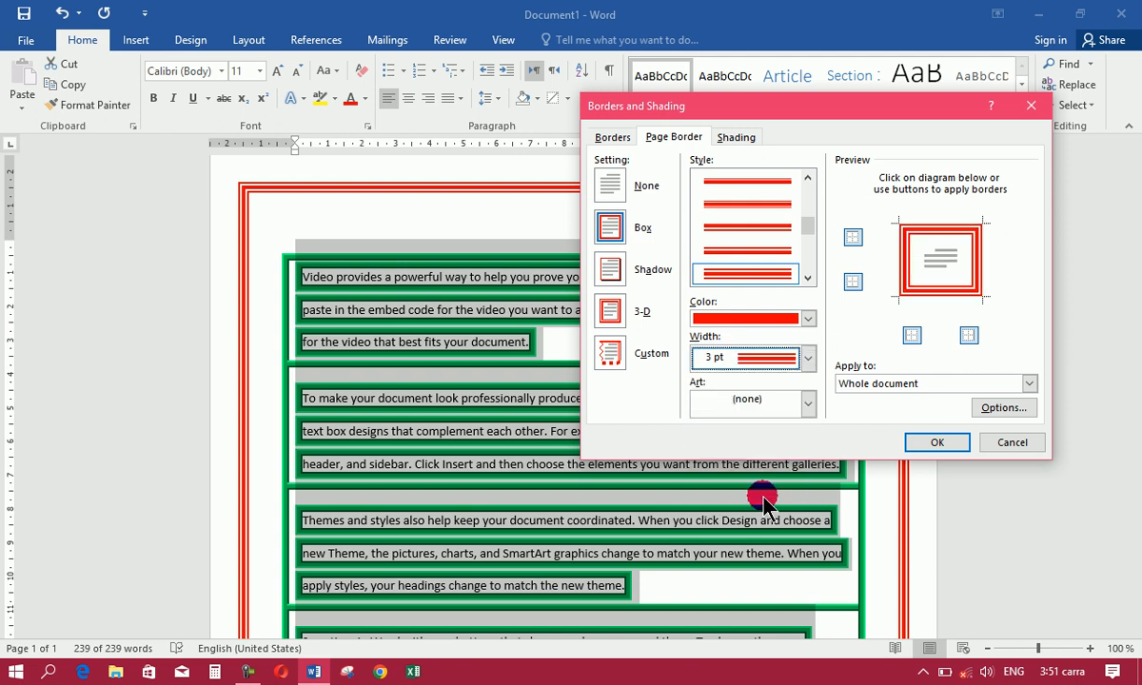
Toggle the top, bottom, left and right page borders off and on in the preview, and apply the settings
click(852, 237)
click(852, 237)
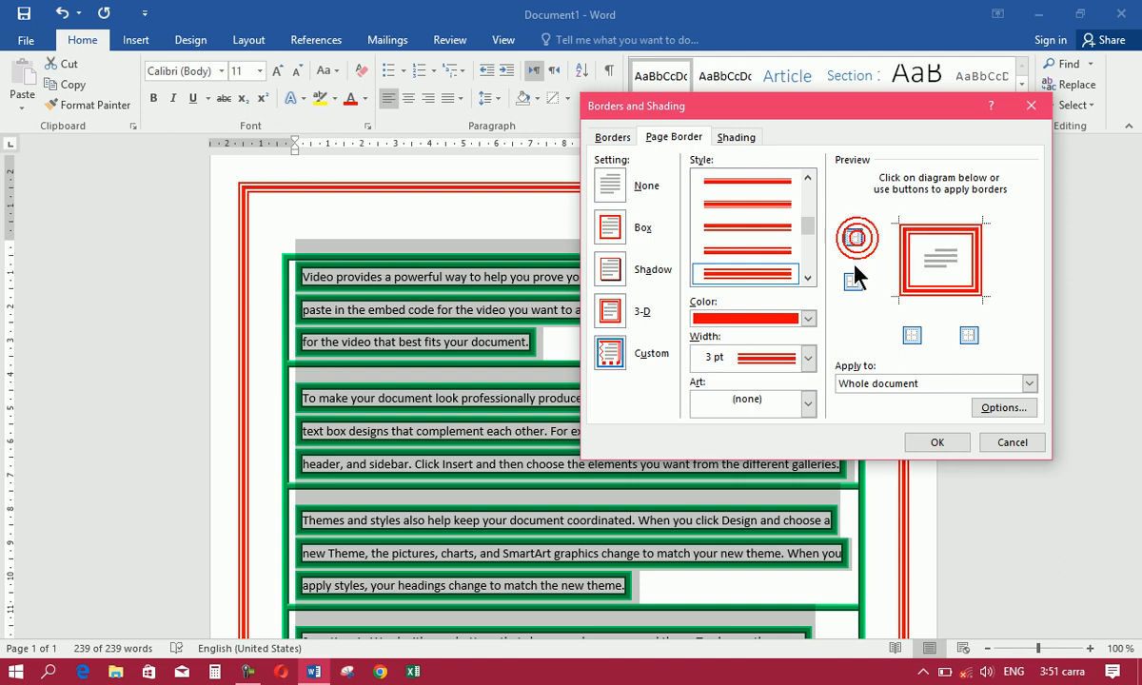
click(854, 282)
click(909, 335)
click(909, 333)
click(967, 335)
click(970, 335)
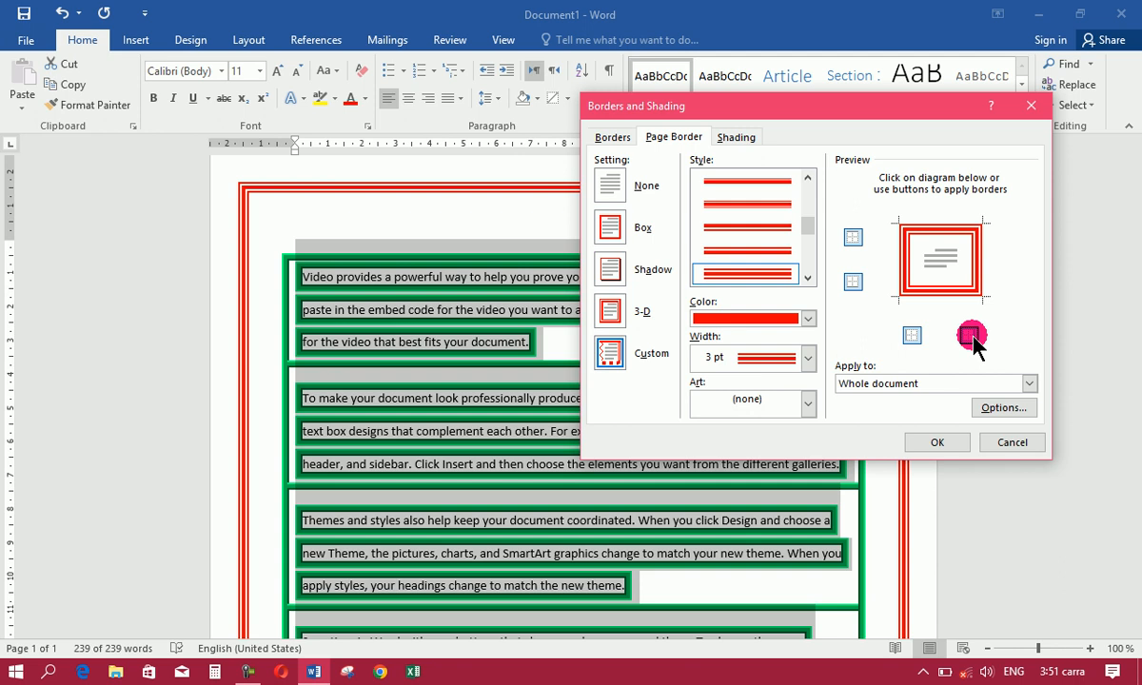
click(921, 445)
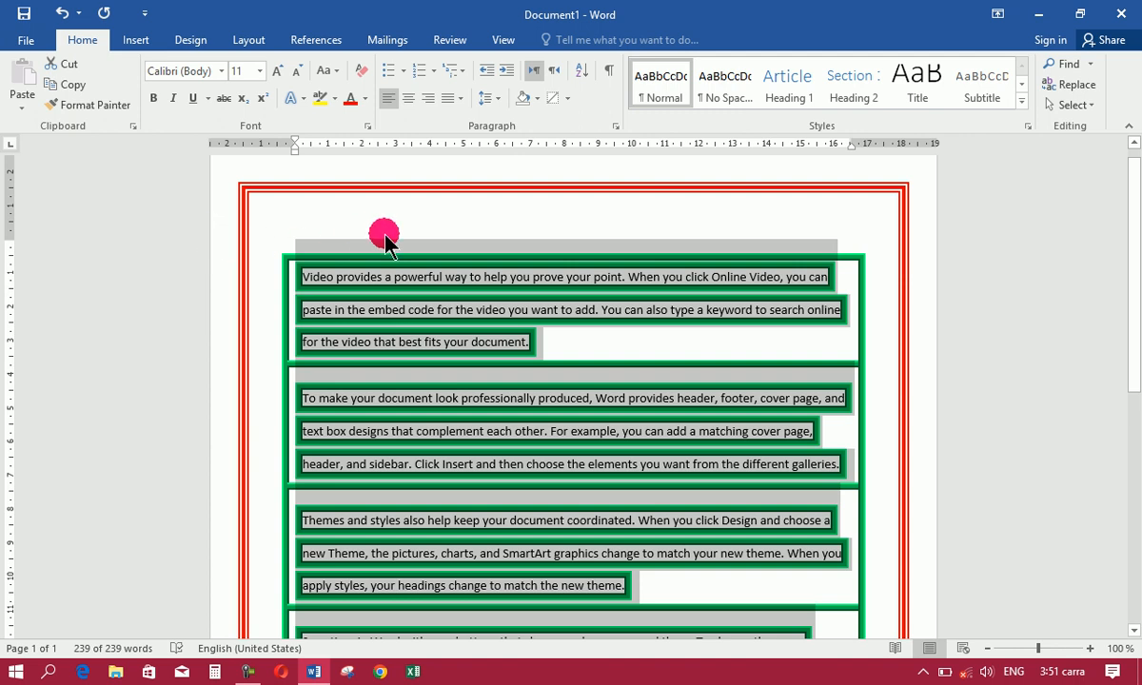
Set the page border's top, bottom, right and left margins to 0 pt in the page border options
click(567, 98)
click(593, 446)
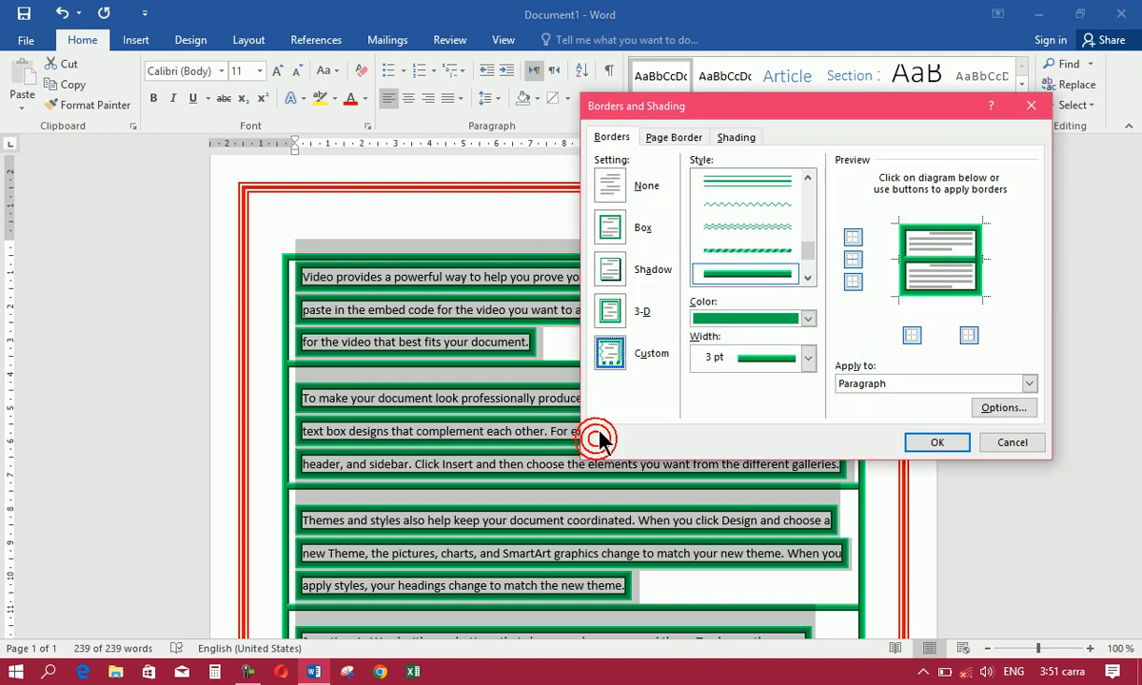
click(674, 138)
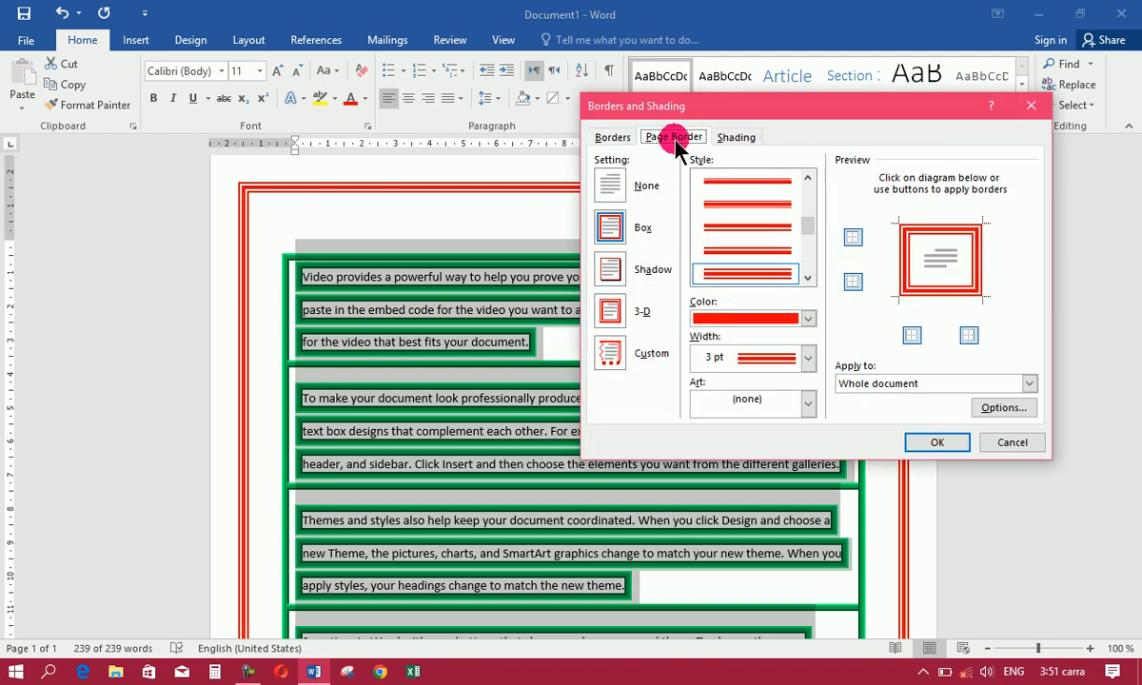
click(1001, 409)
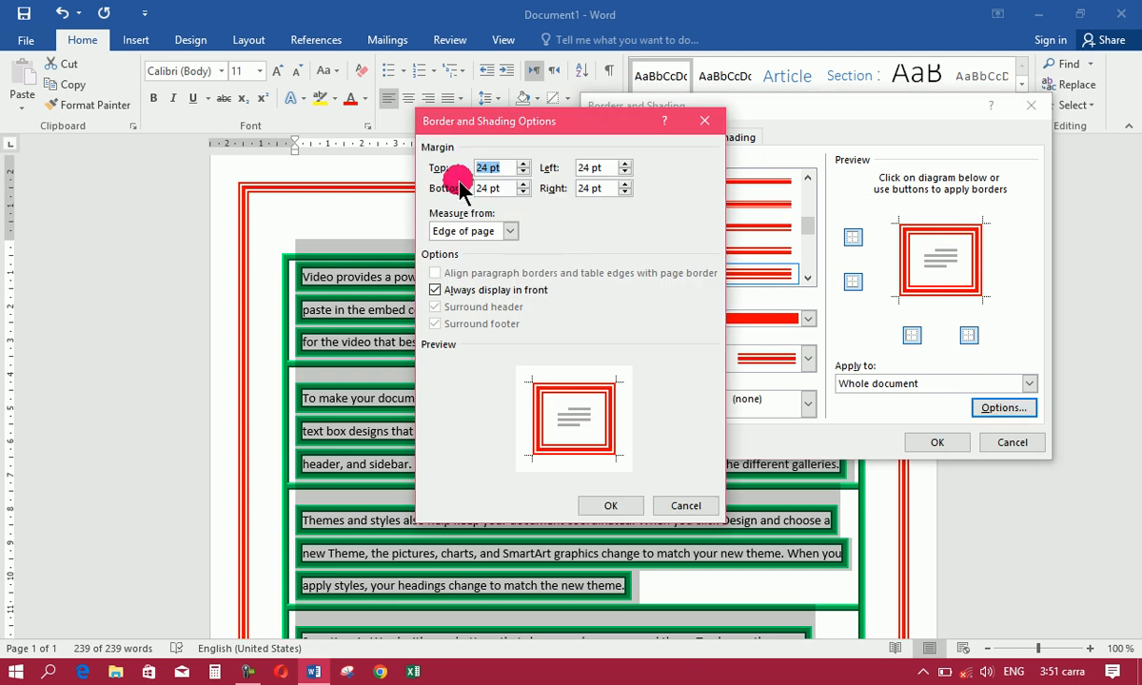
click(522, 174)
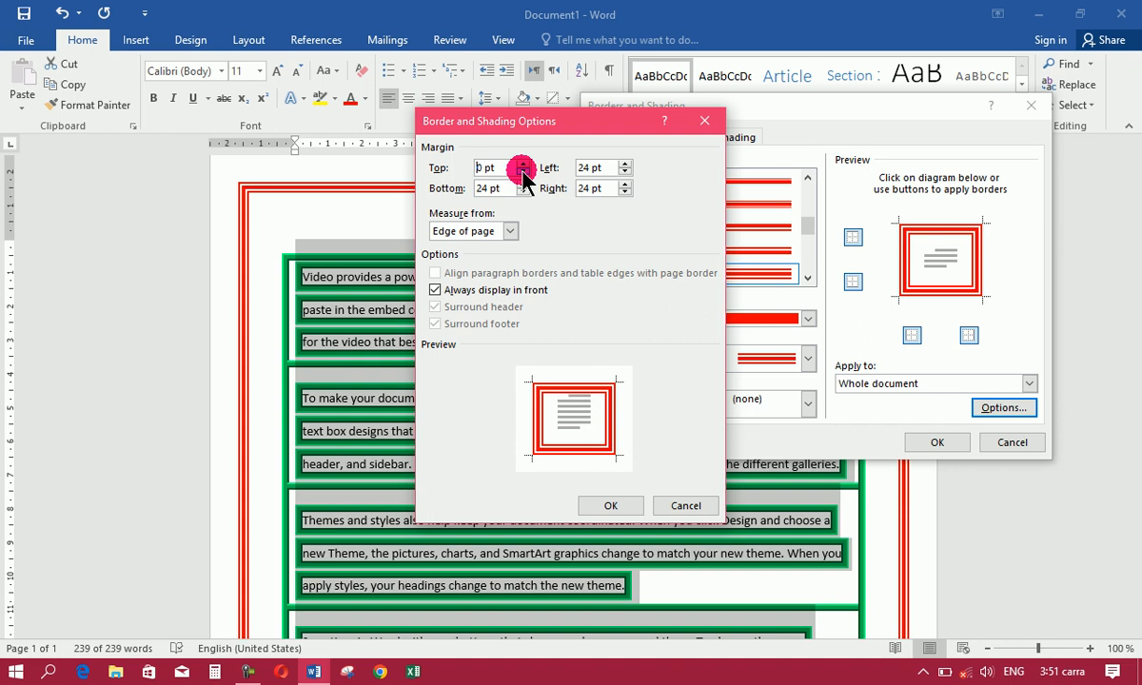
click(522, 192)
click(624, 193)
drag(624, 192, 624, 194)
click(624, 173)
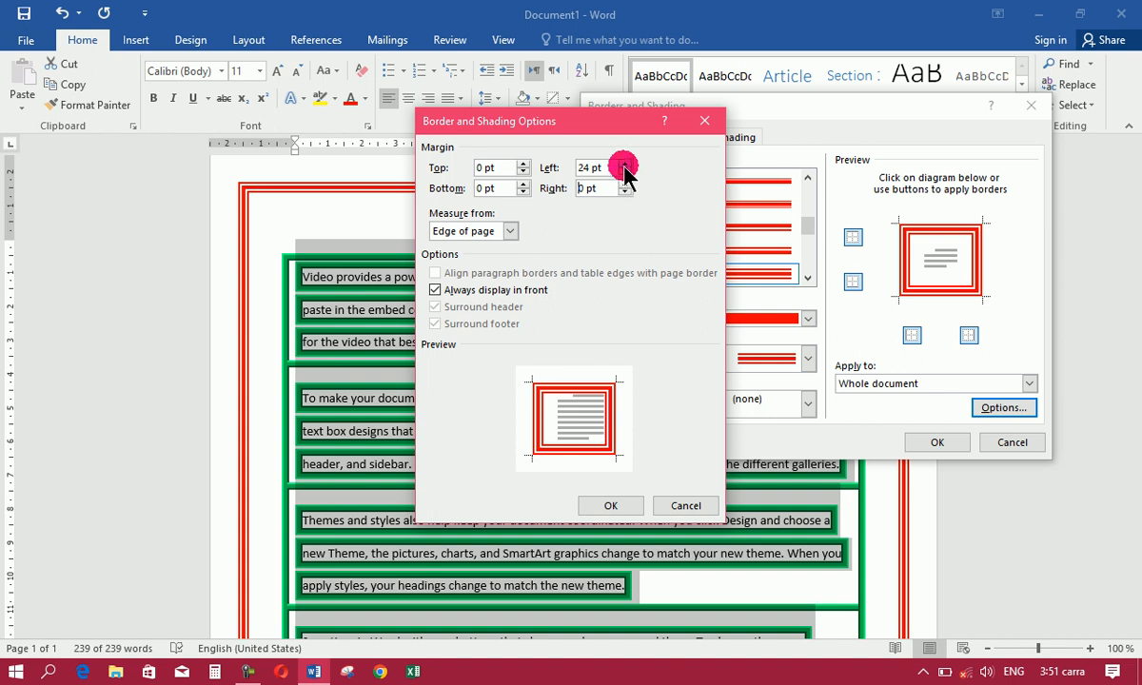
drag(624, 173, 624, 174)
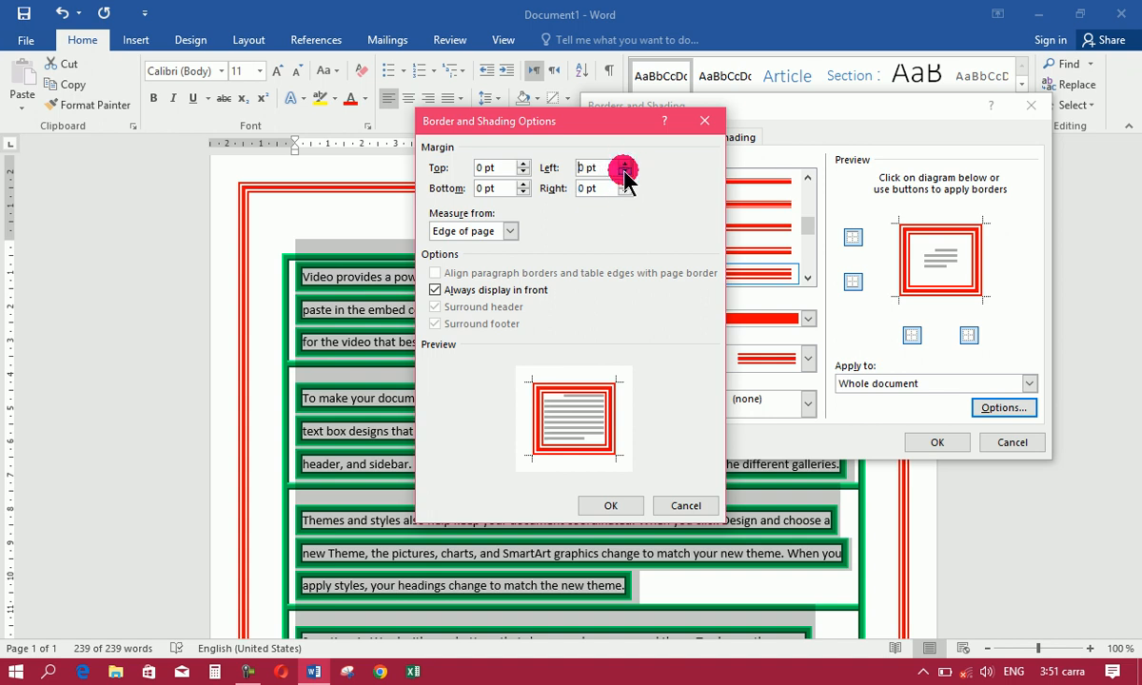
Choose Edge of page as the reference for measuring the page border margins, and apply the settings
click(468, 230)
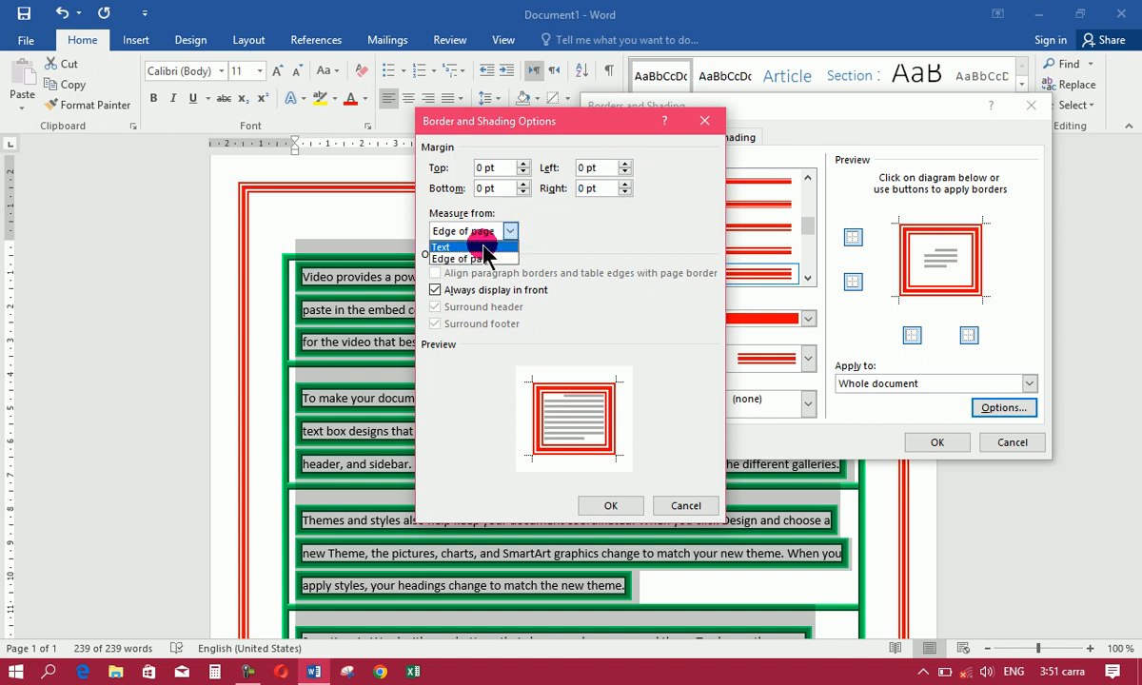
click(487, 258)
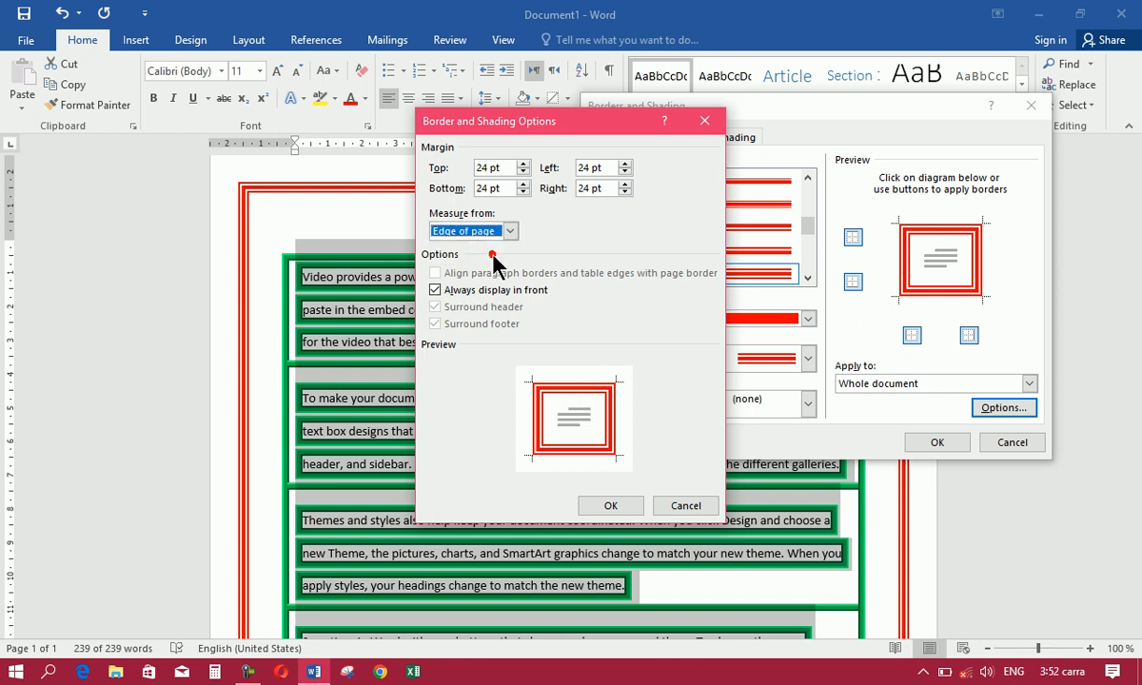
click(599, 509)
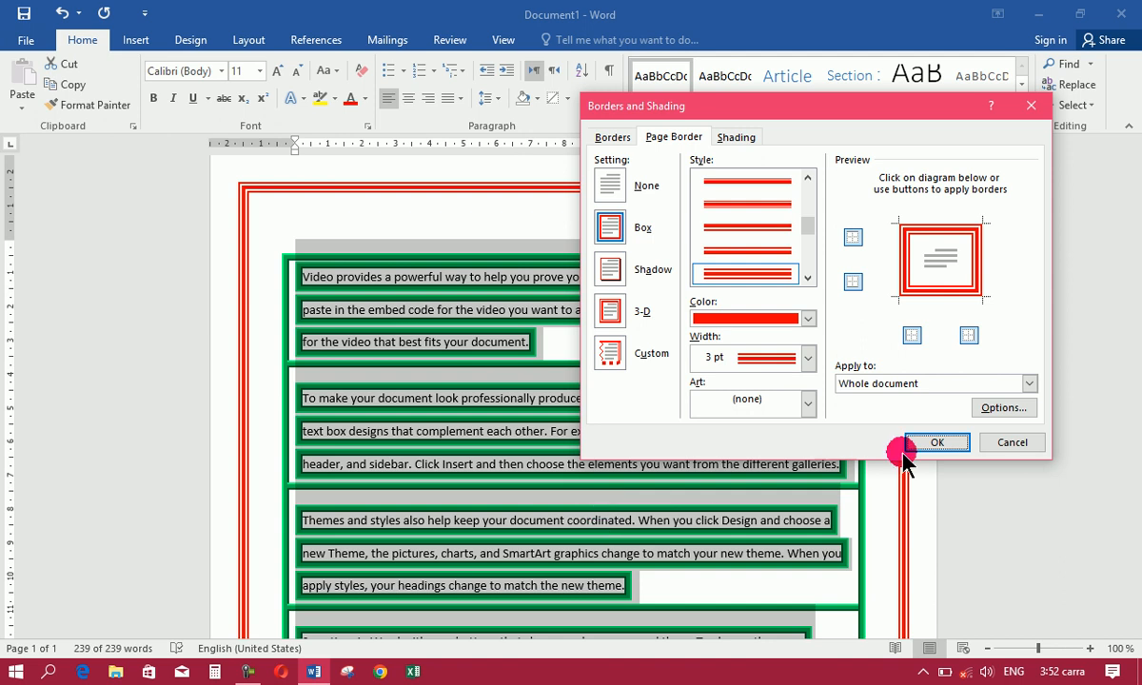
click(940, 443)
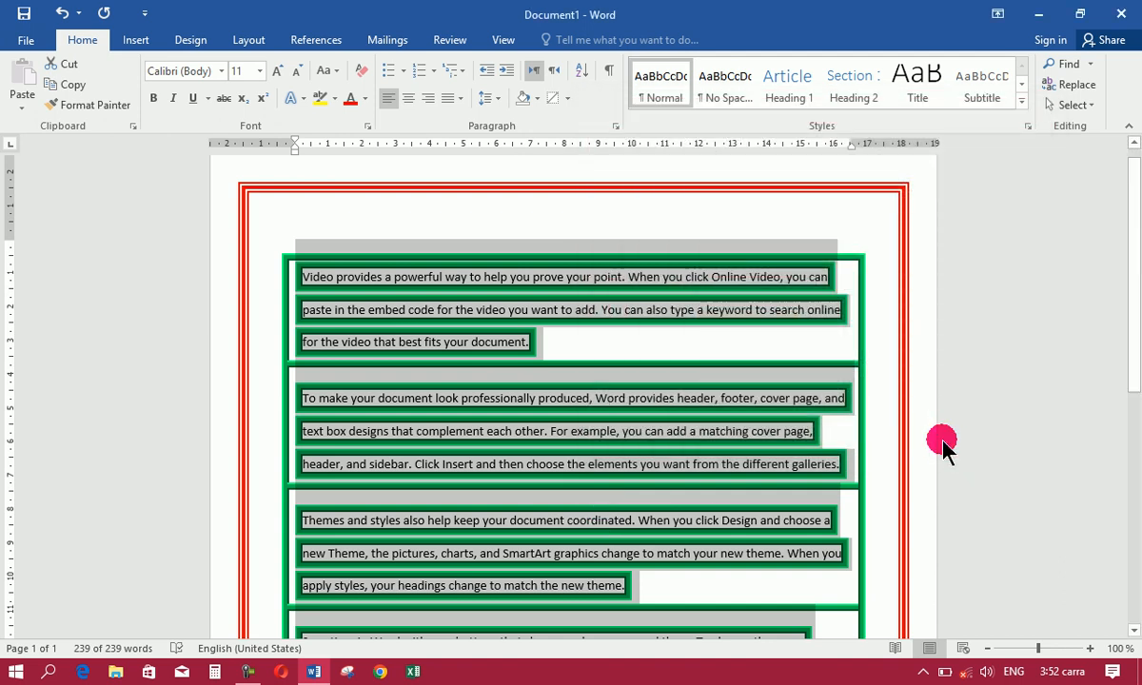
Set the page border's top and bottom margins, measured from the edge of the page, to 0 pt
click(567, 98)
click(568, 448)
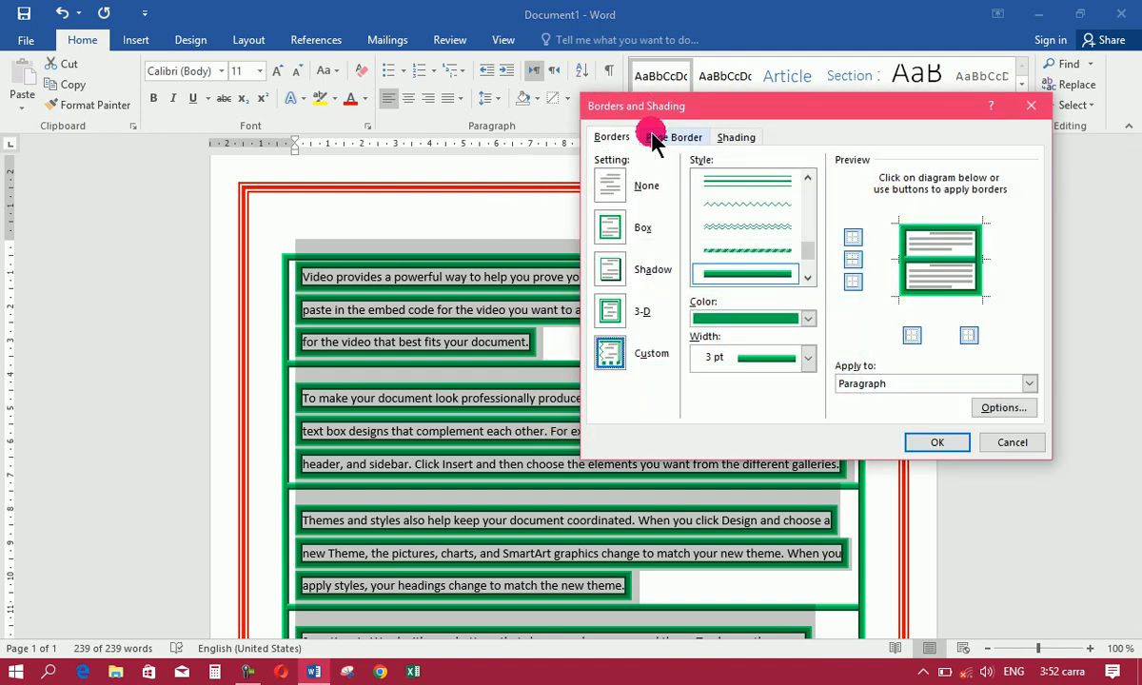
click(681, 137)
click(1004, 407)
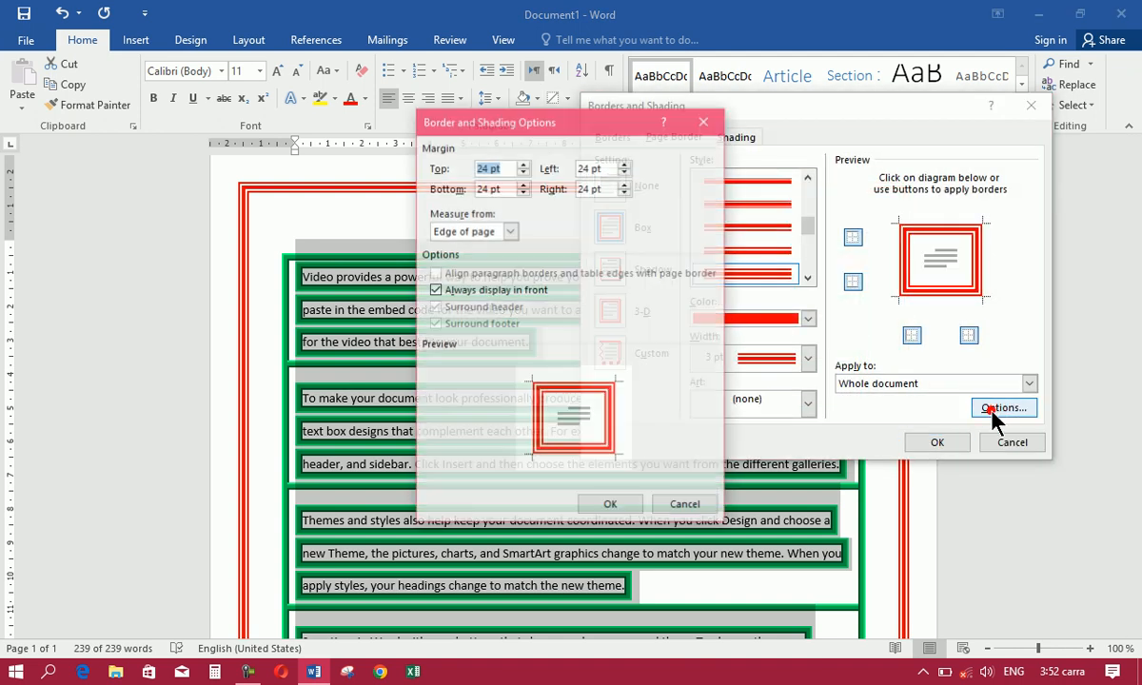
click(523, 173)
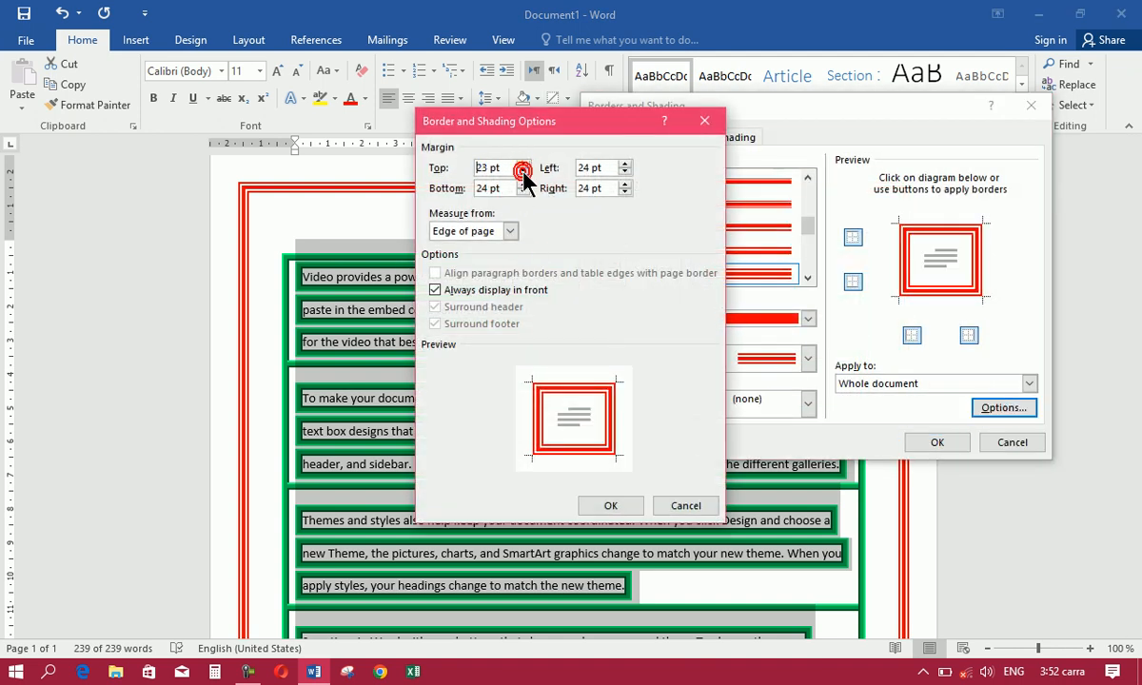
click(523, 173)
click(522, 173)
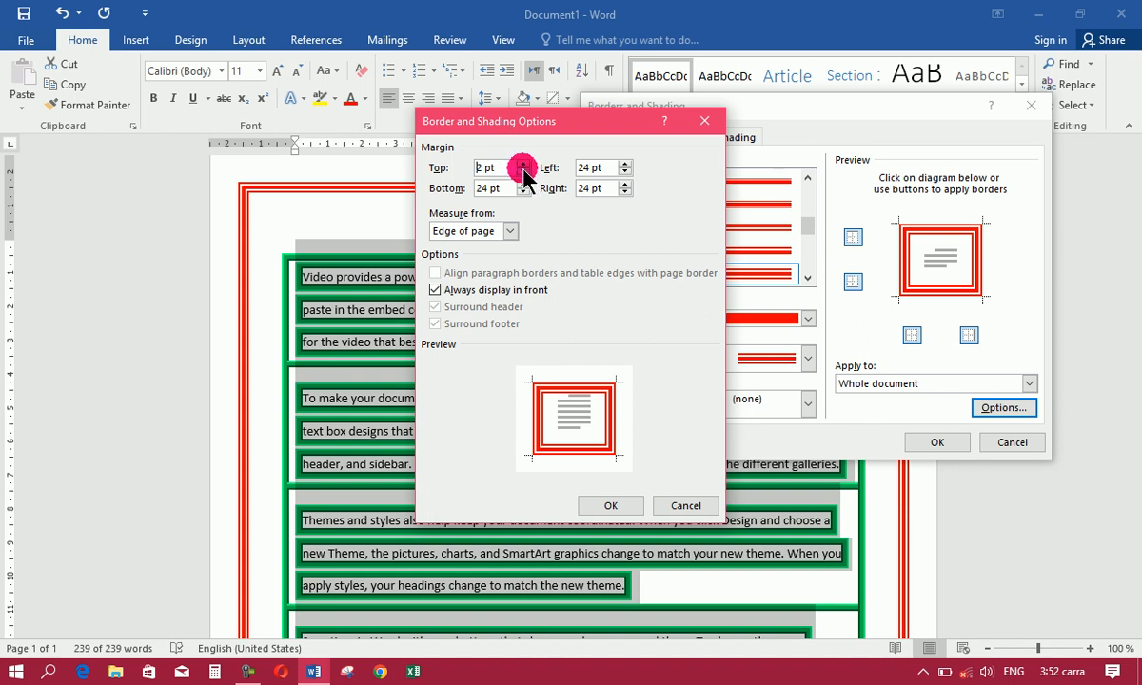
click(522, 173)
click(523, 192)
click(523, 193)
Set the page border's right and left margins to 0 pt and apply the border settings
click(590, 191)
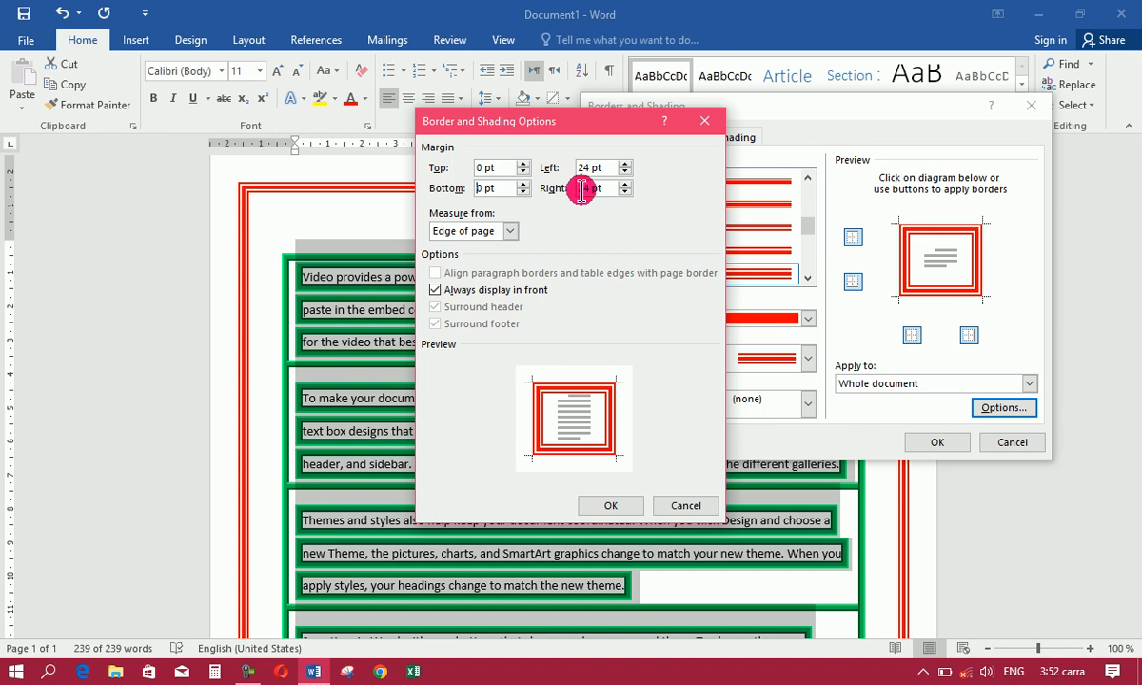
click(582, 189)
text(0)
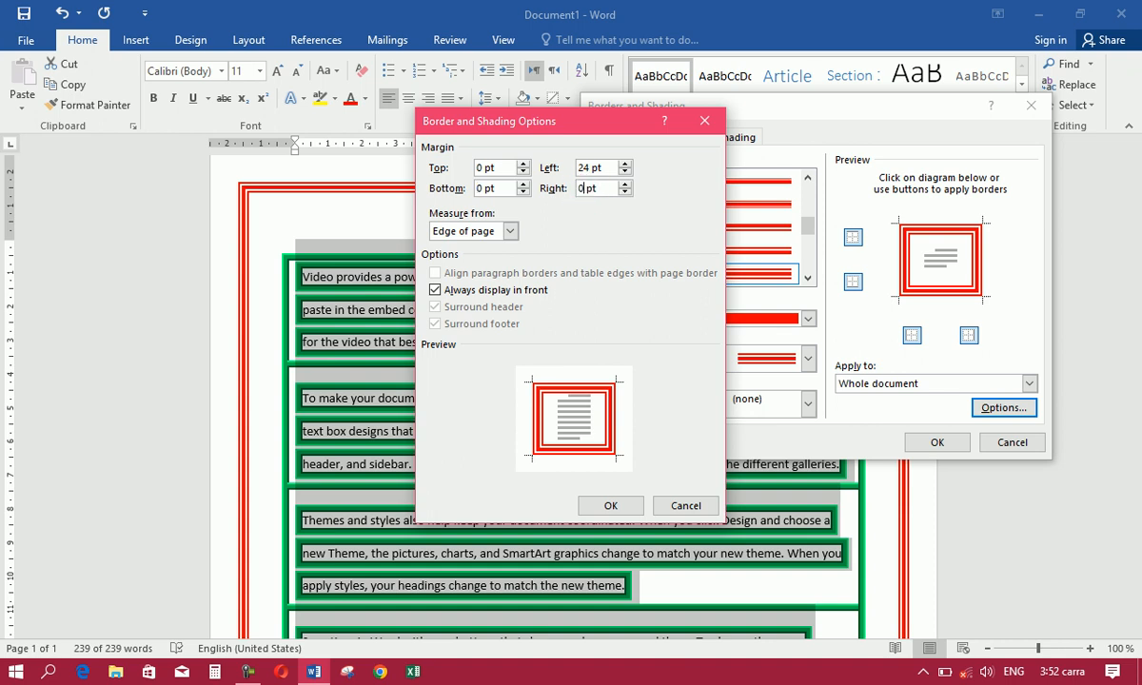
double_click(584, 167)
text(0)
click(606, 506)
click(915, 441)
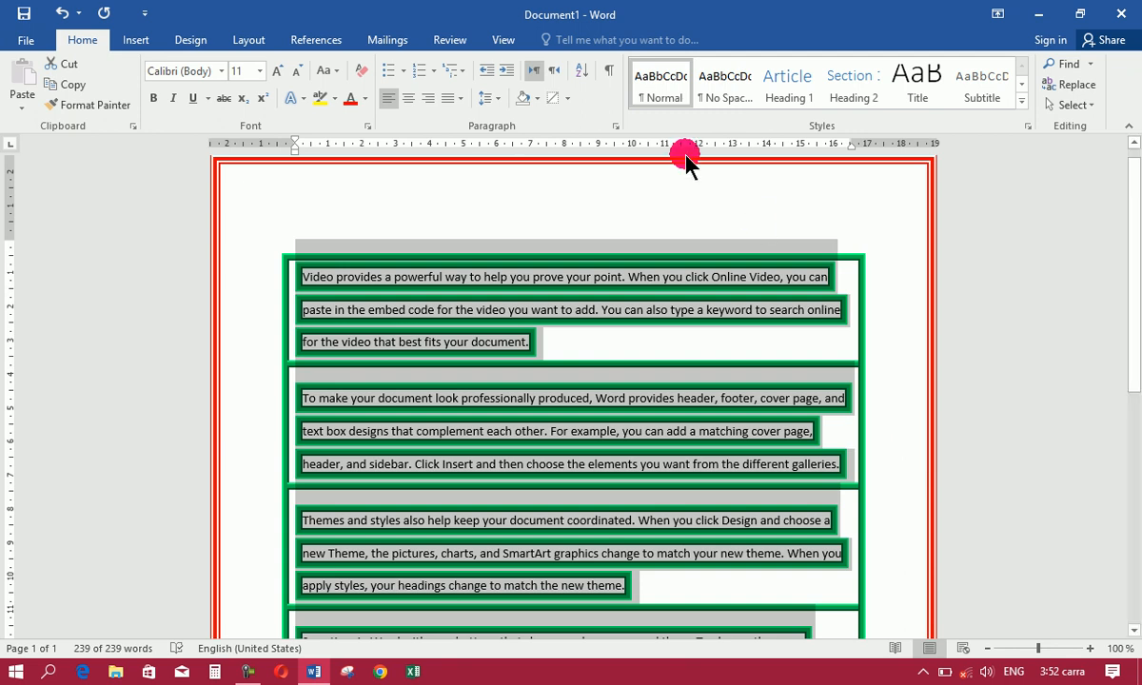
Replace the page border line with a dense black-and-white patterned art border for the whole document
click(571, 98)
click(618, 444)
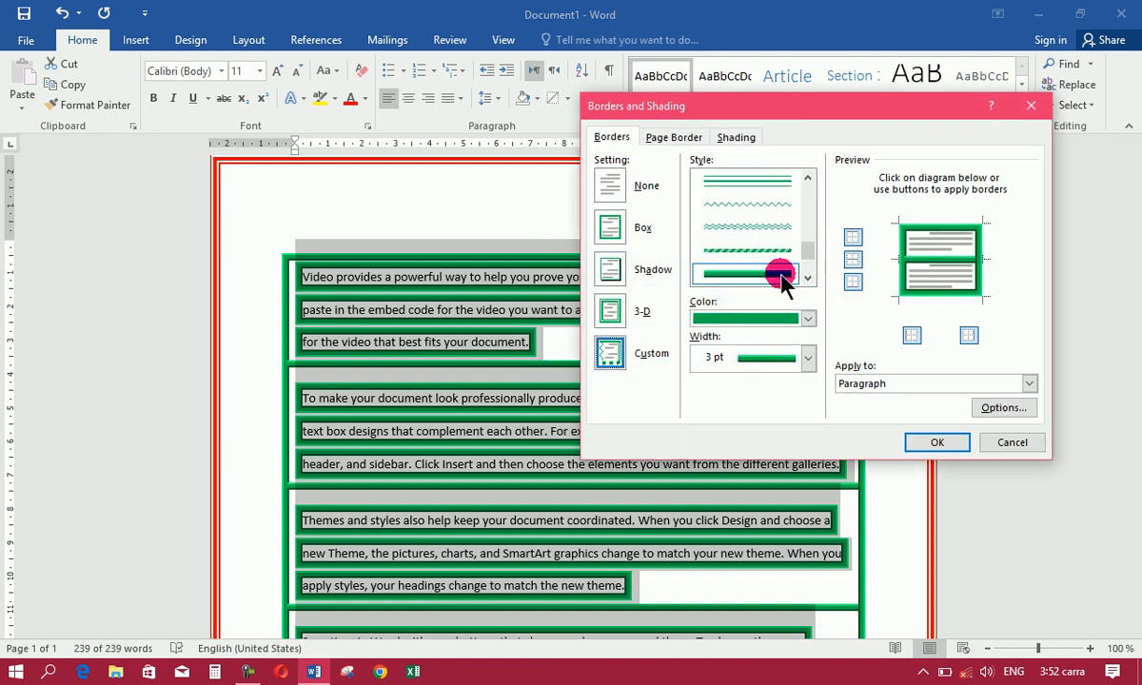
click(672, 137)
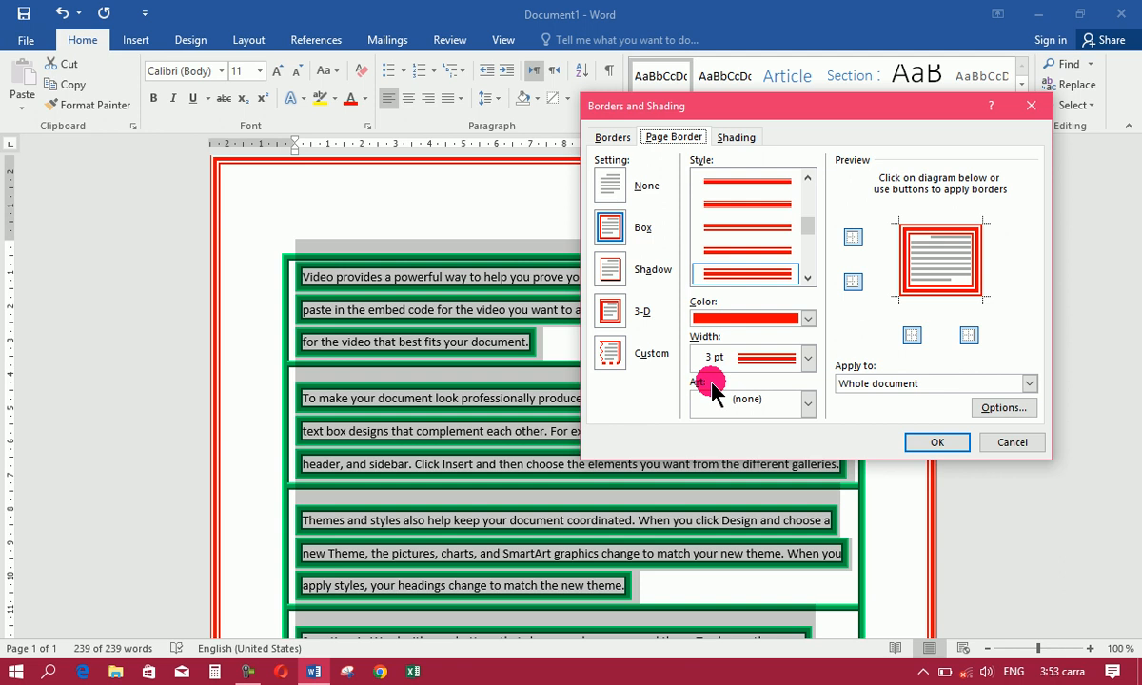
click(808, 401)
drag(813, 443, 815, 493)
click(811, 497)
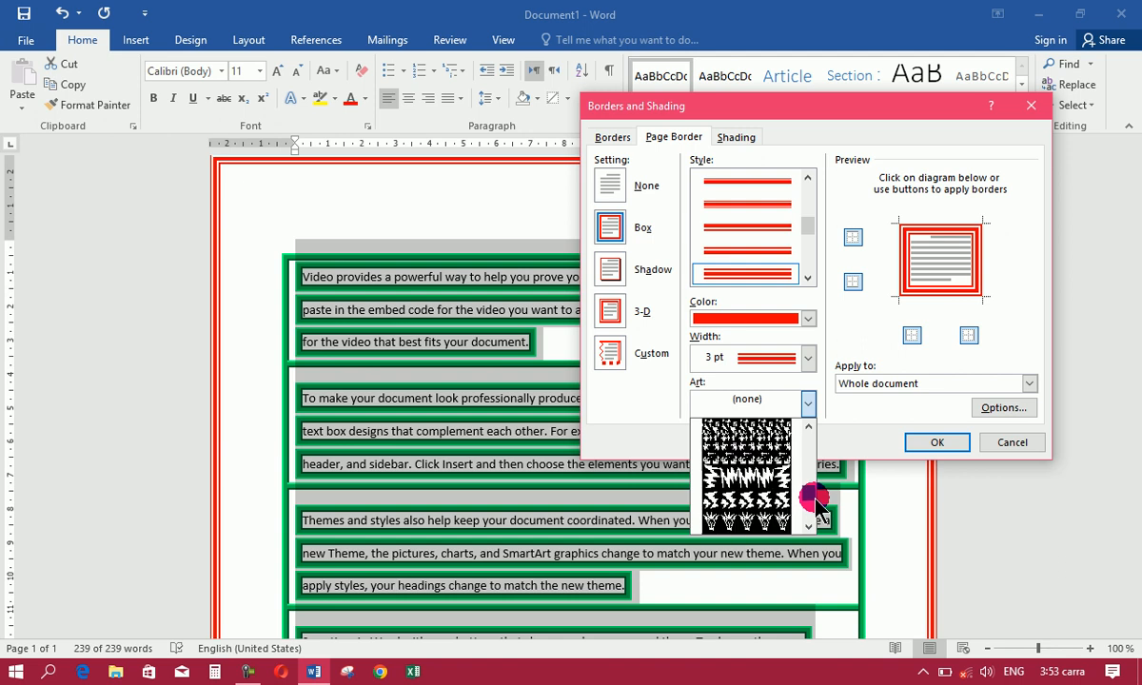
click(767, 465)
click(925, 449)
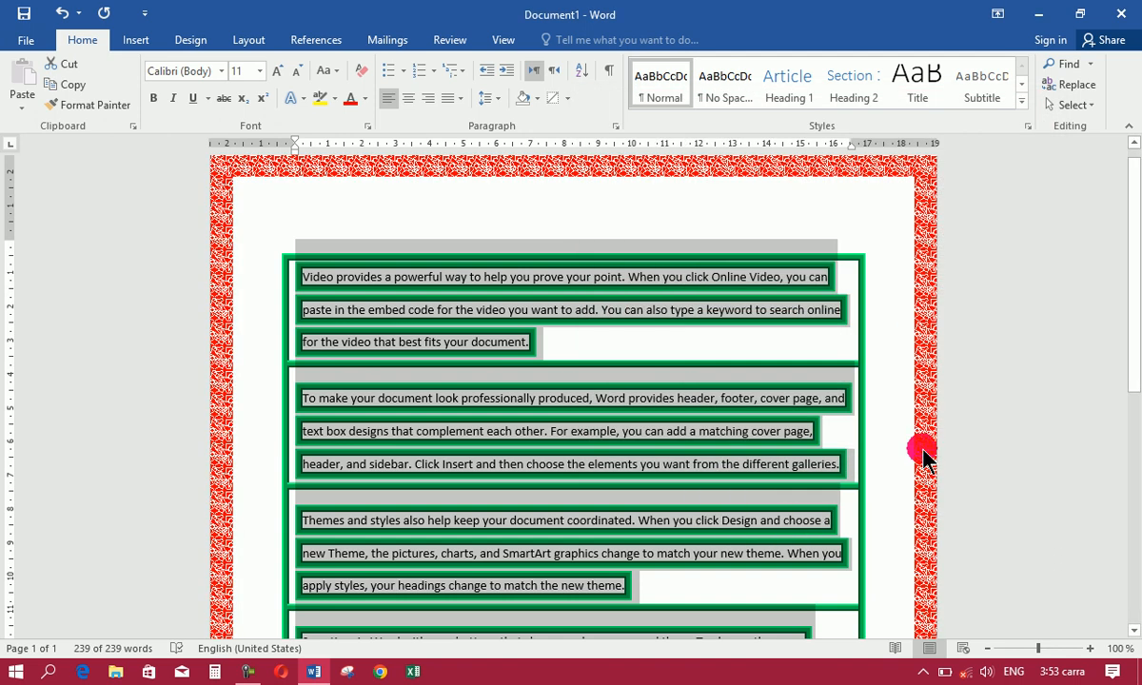
Change the page border art to the moon-phases design for the whole document and apply it
click(568, 99)
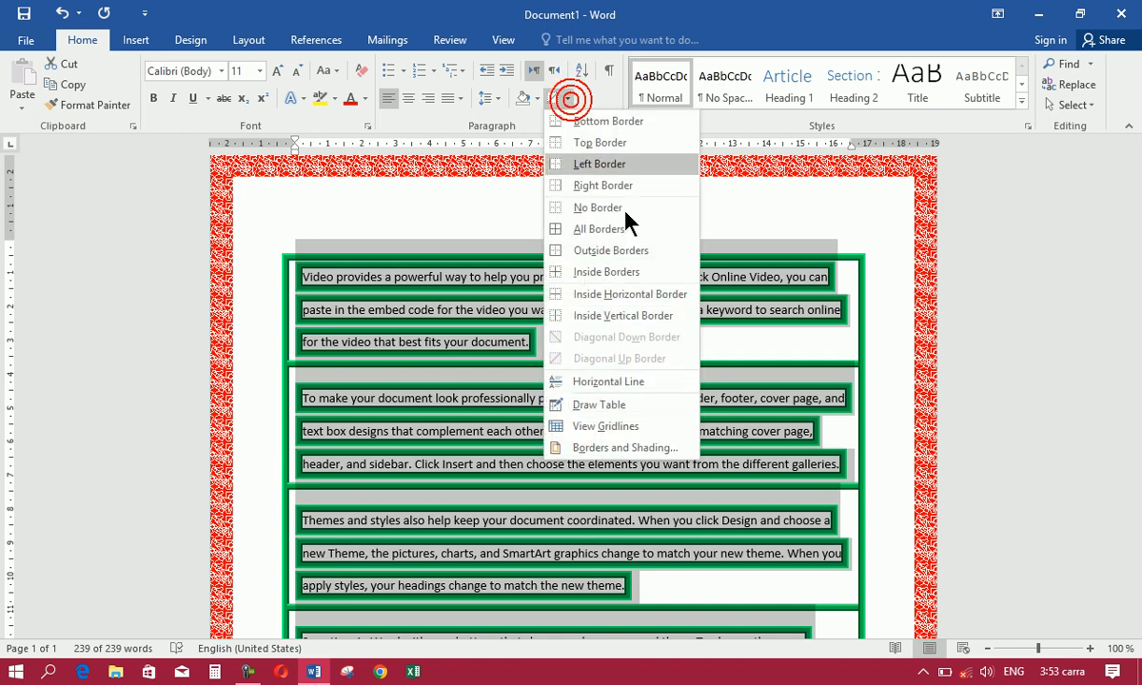
click(573, 439)
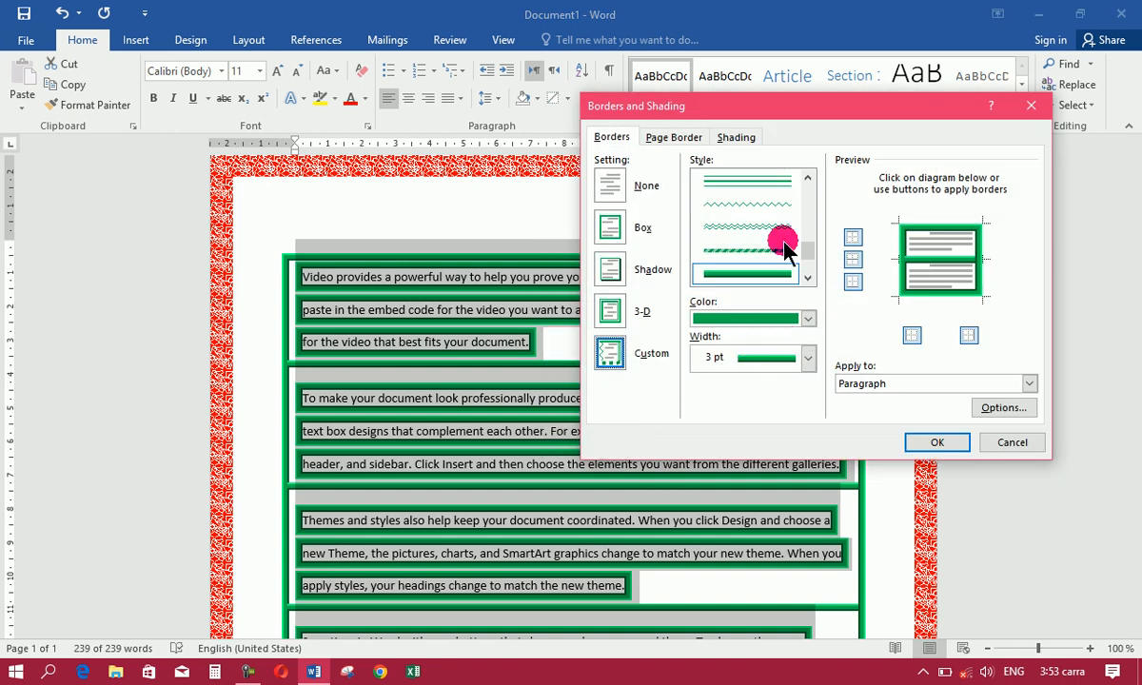
click(674, 137)
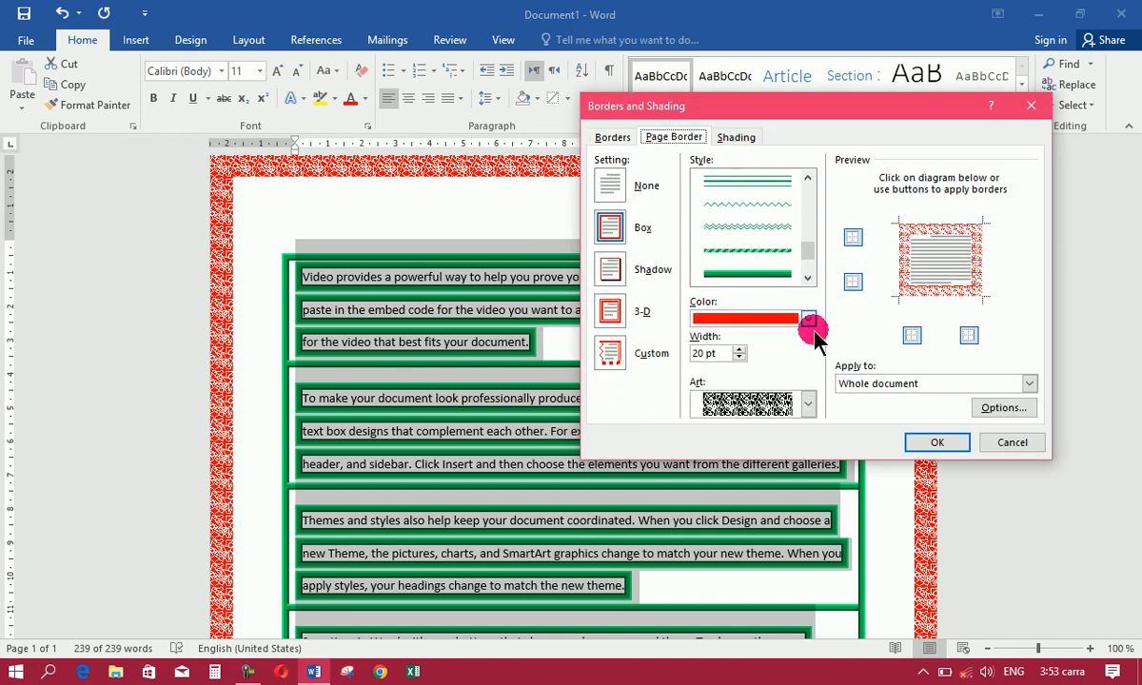
click(808, 403)
scroll(776, 471, down, 3)
click(770, 465)
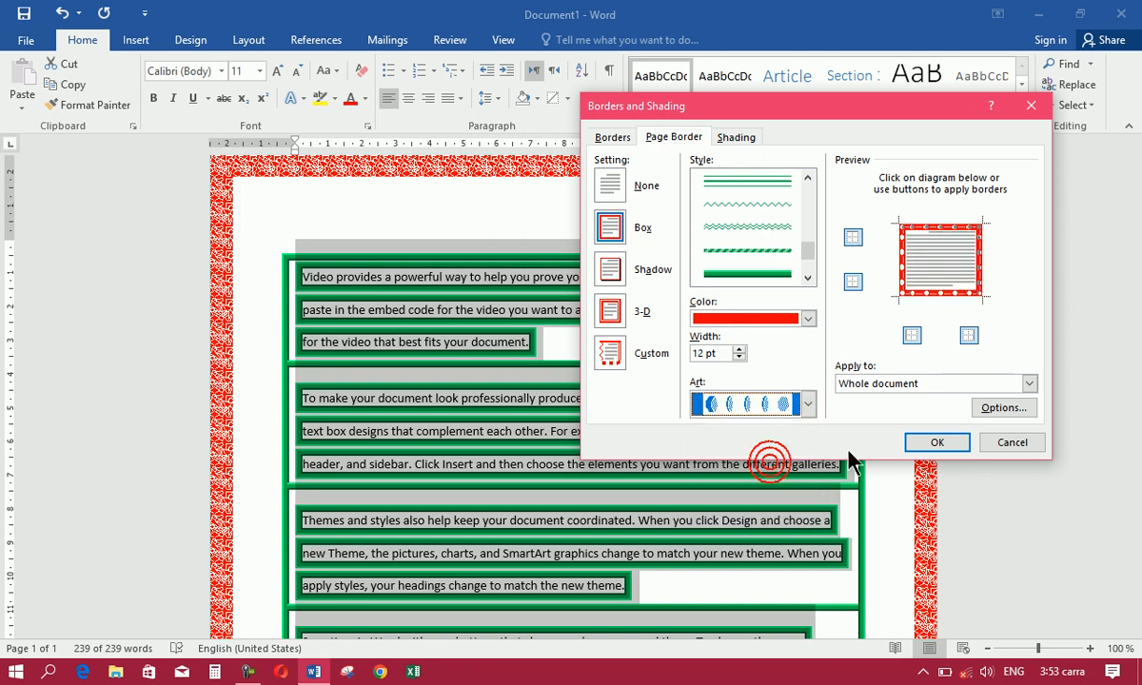
click(925, 440)
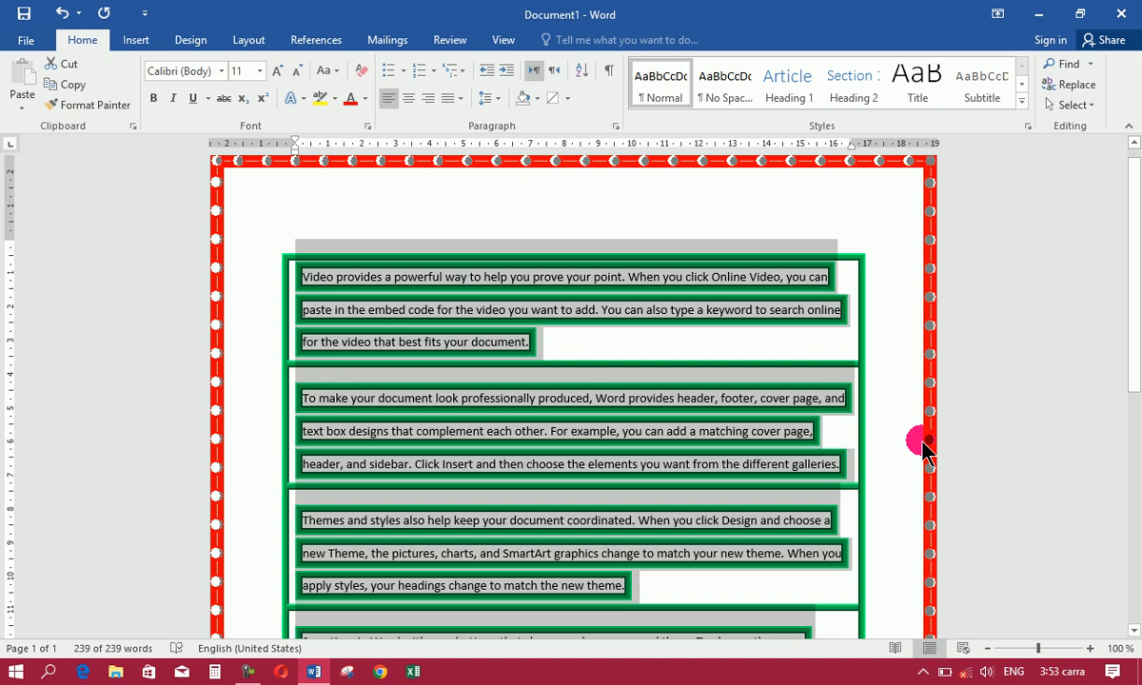
Adjust the moon-phases page border's width to make it slightly thicker, and apply the settings
click(567, 98)
click(592, 447)
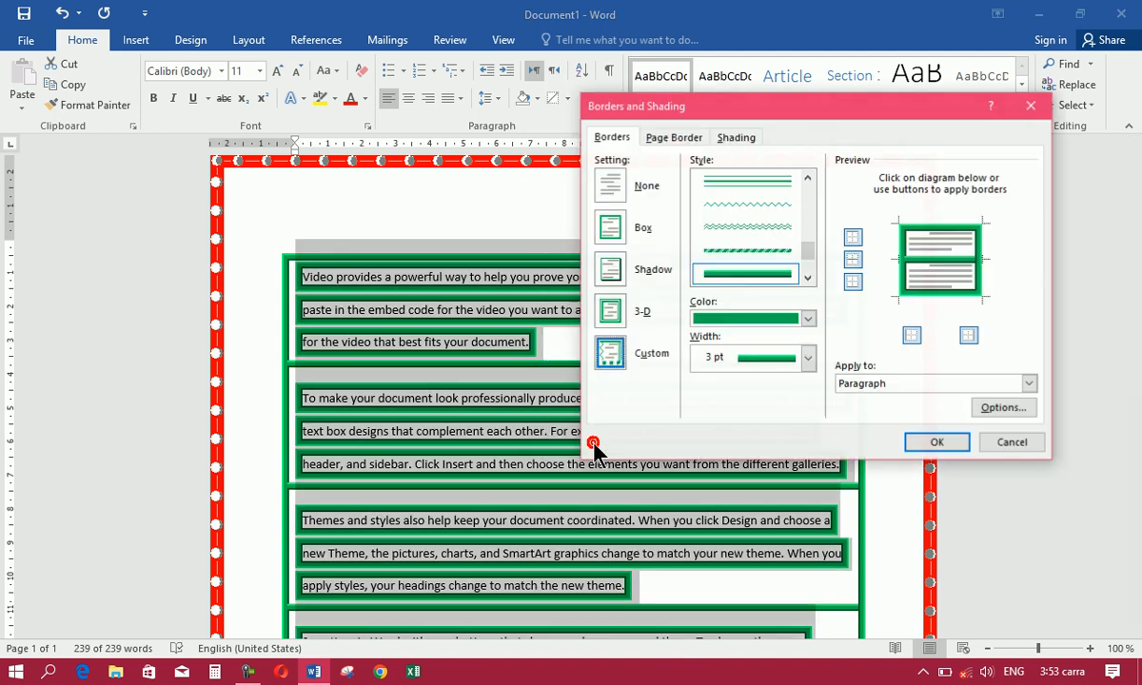
click(676, 138)
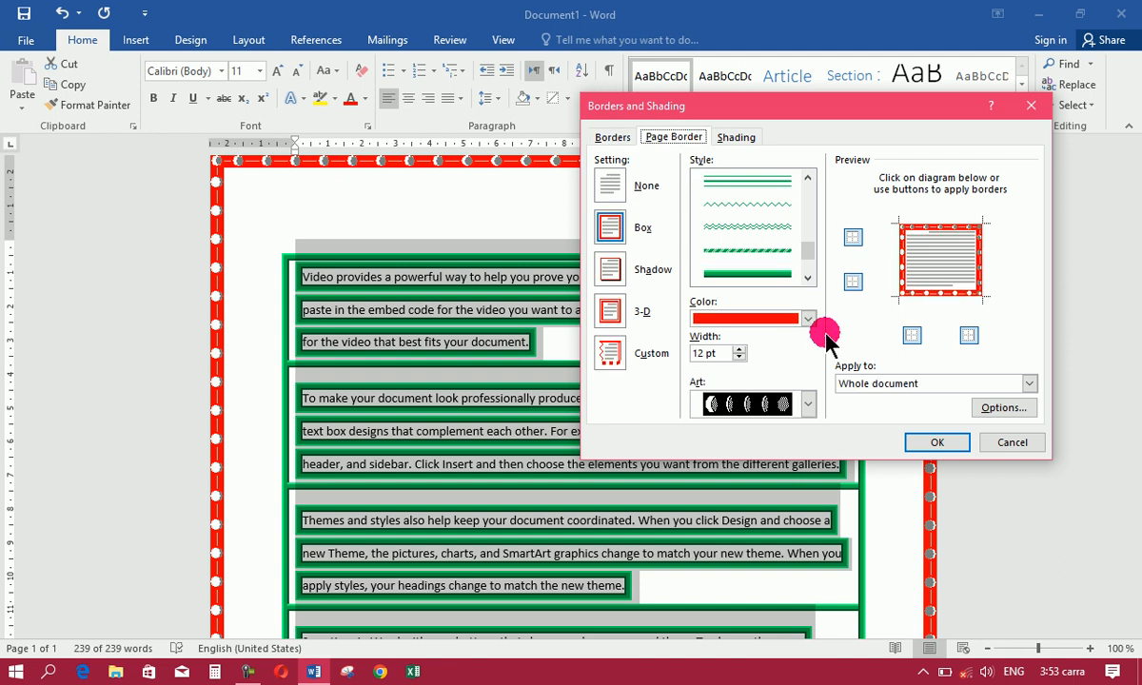
click(741, 357)
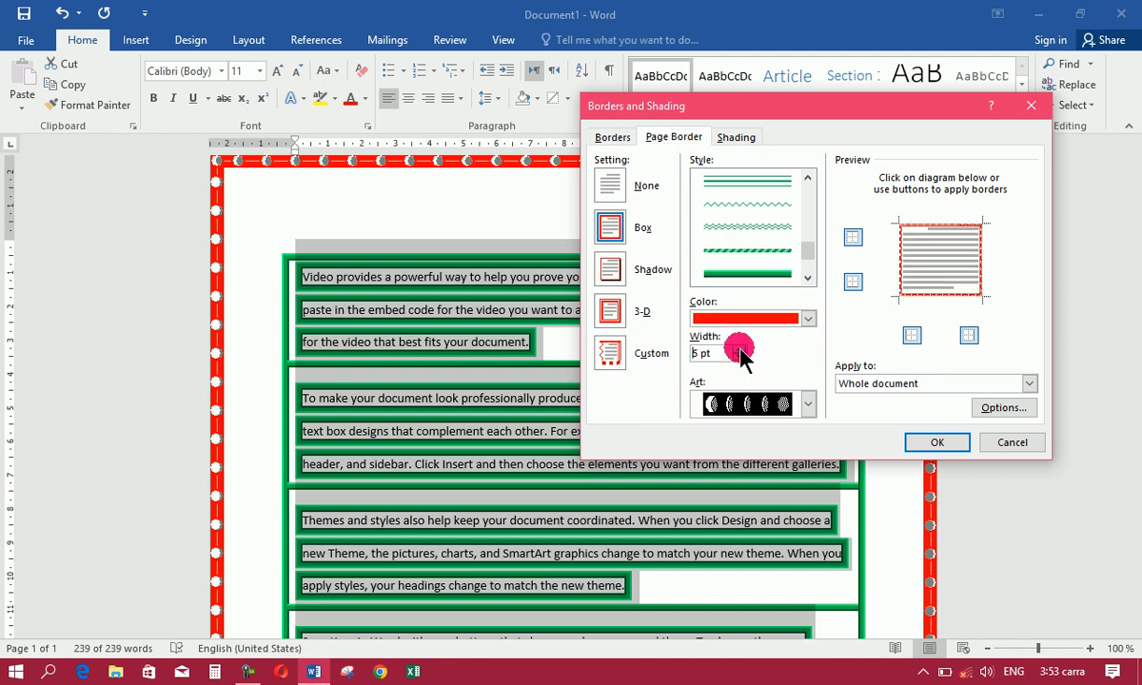
click(740, 349)
click(740, 349)
click(740, 349)
click(935, 442)
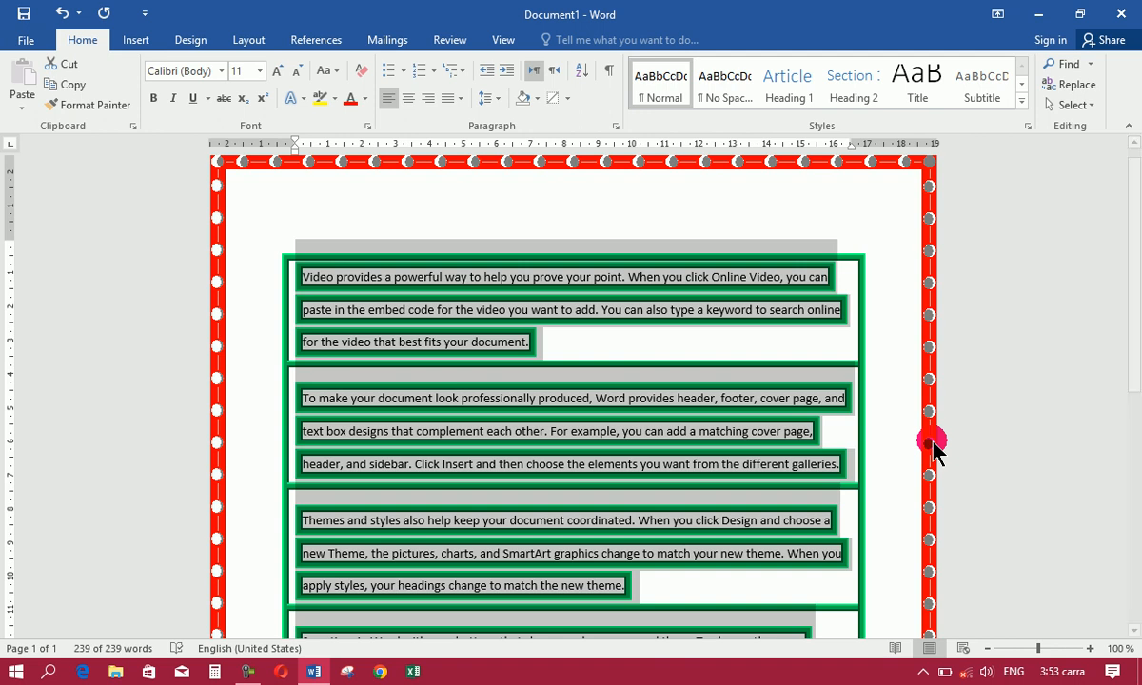
Shade the selected paragraphs with the standard light blue fill in the Borders and Shading settings
click(568, 98)
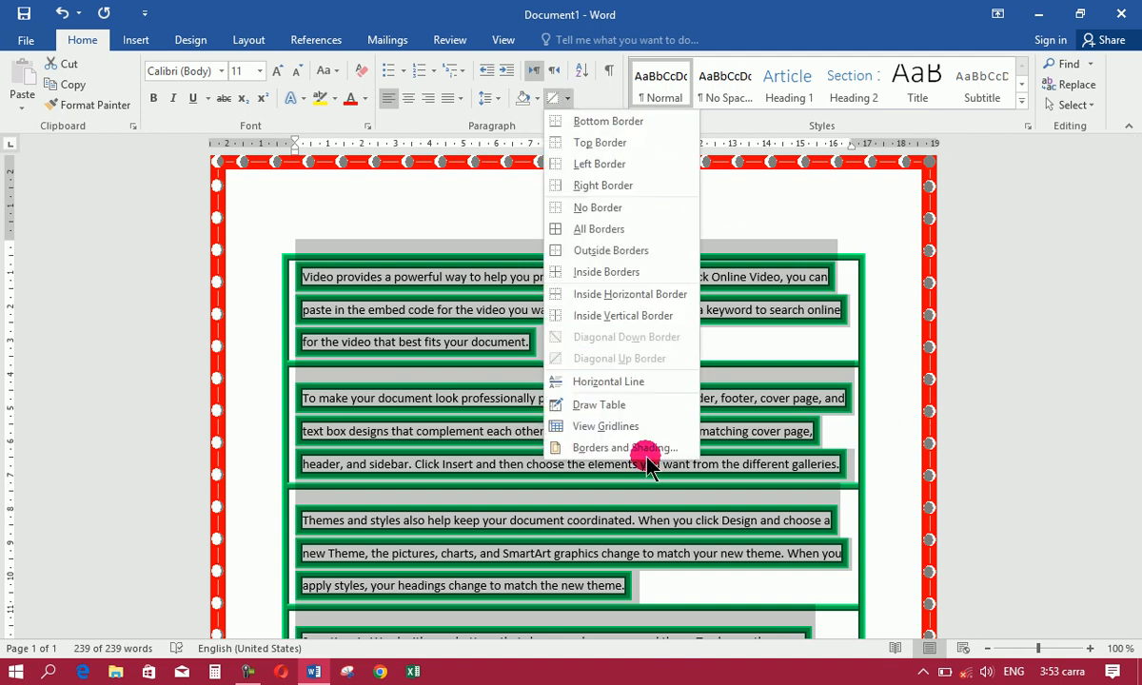
click(591, 446)
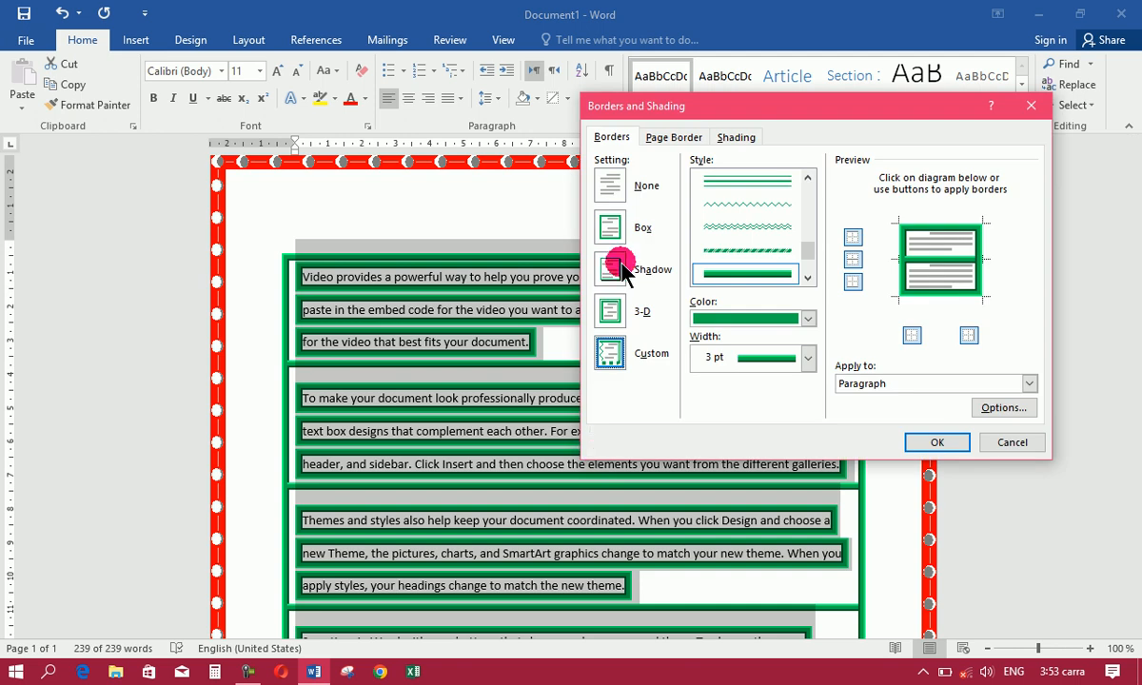
click(671, 139)
click(736, 139)
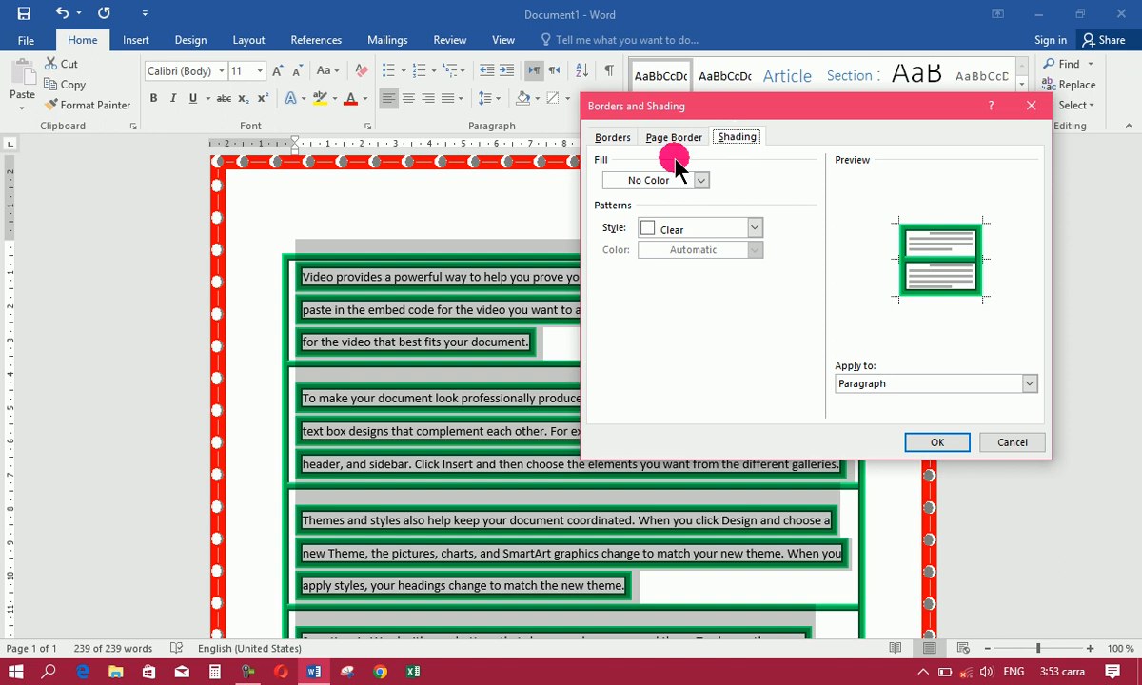
click(697, 178)
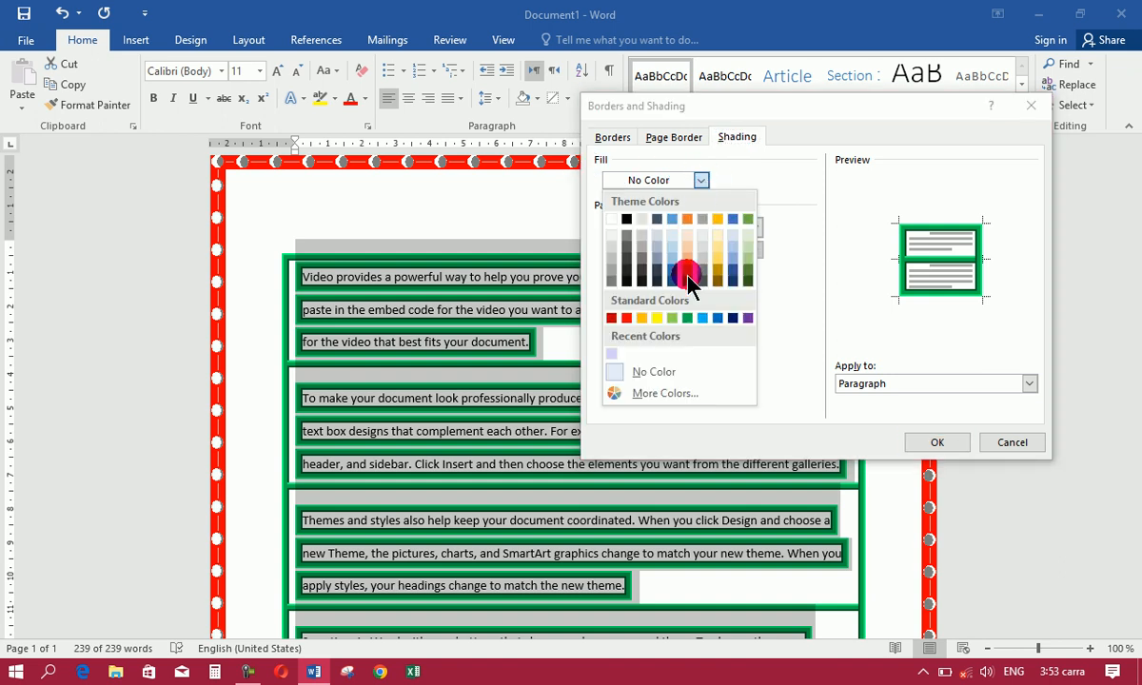
click(701, 318)
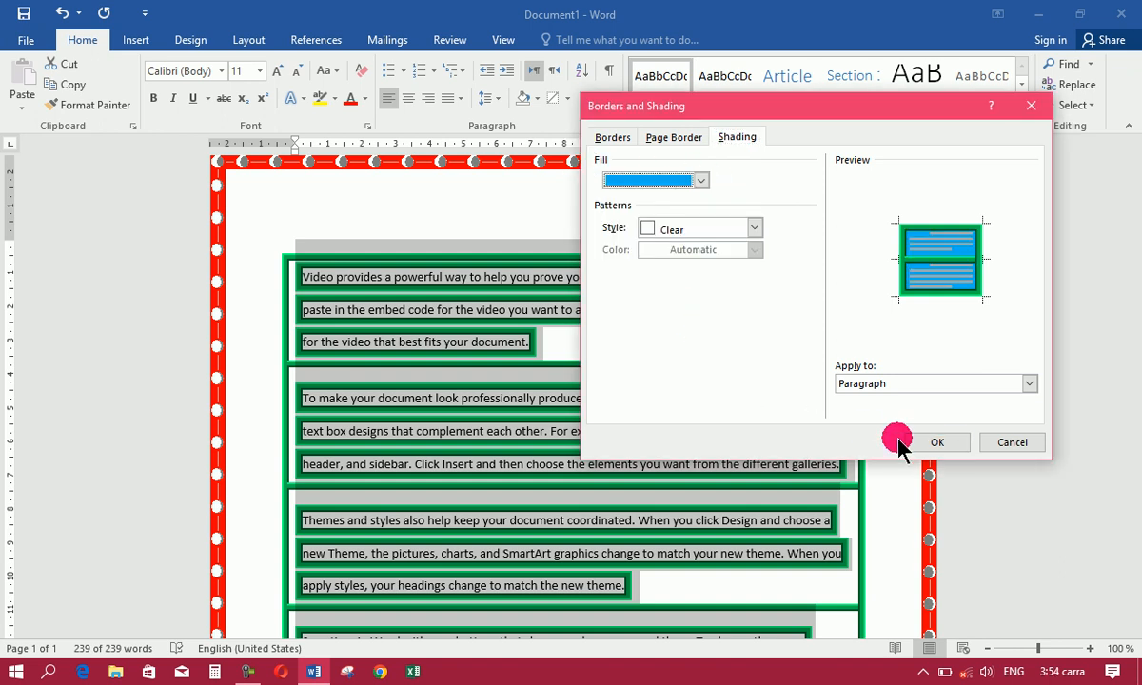
click(928, 443)
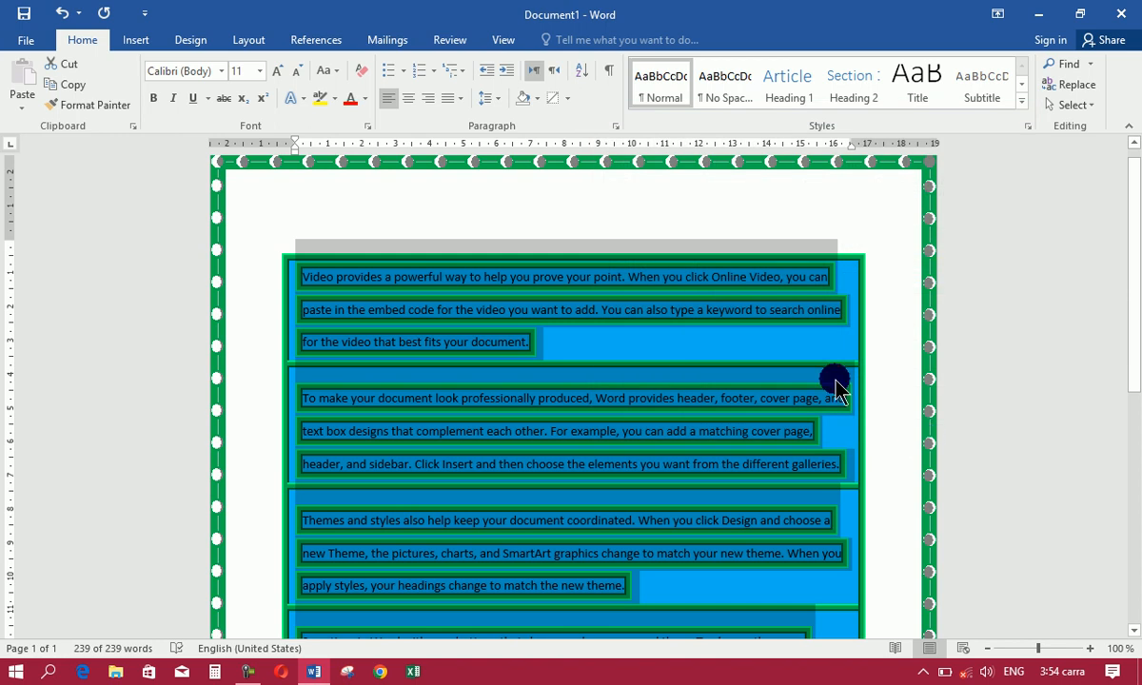
Add an Lt Grid shading pattern in standard orange to the selected paragraphs
click(566, 99)
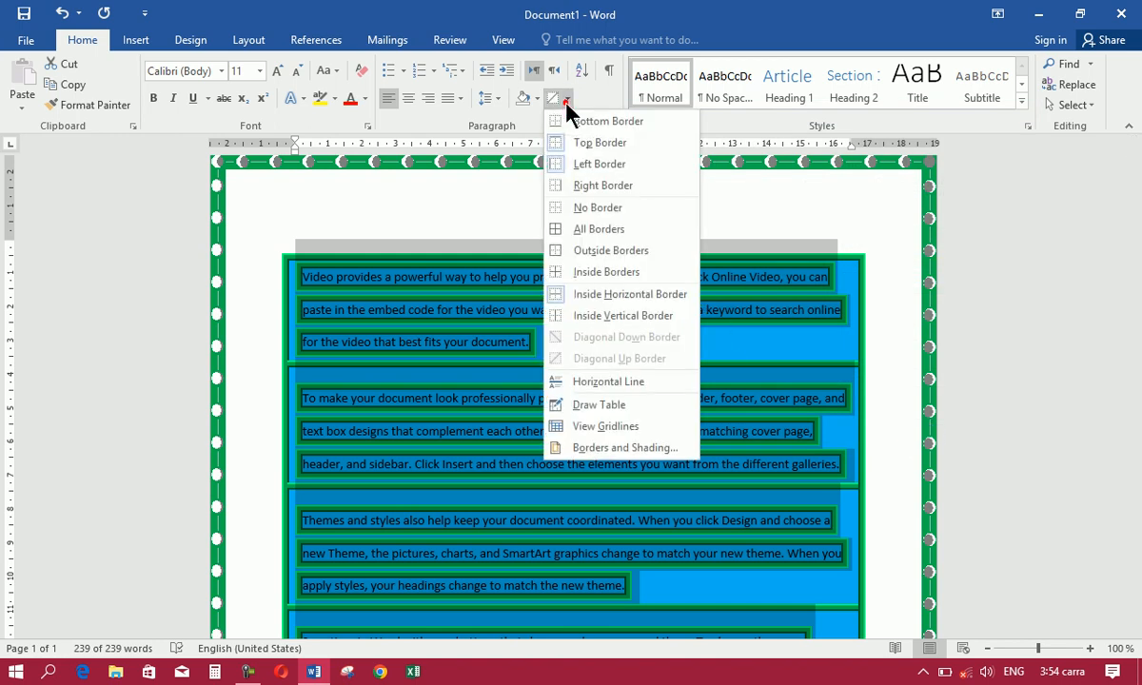
click(595, 444)
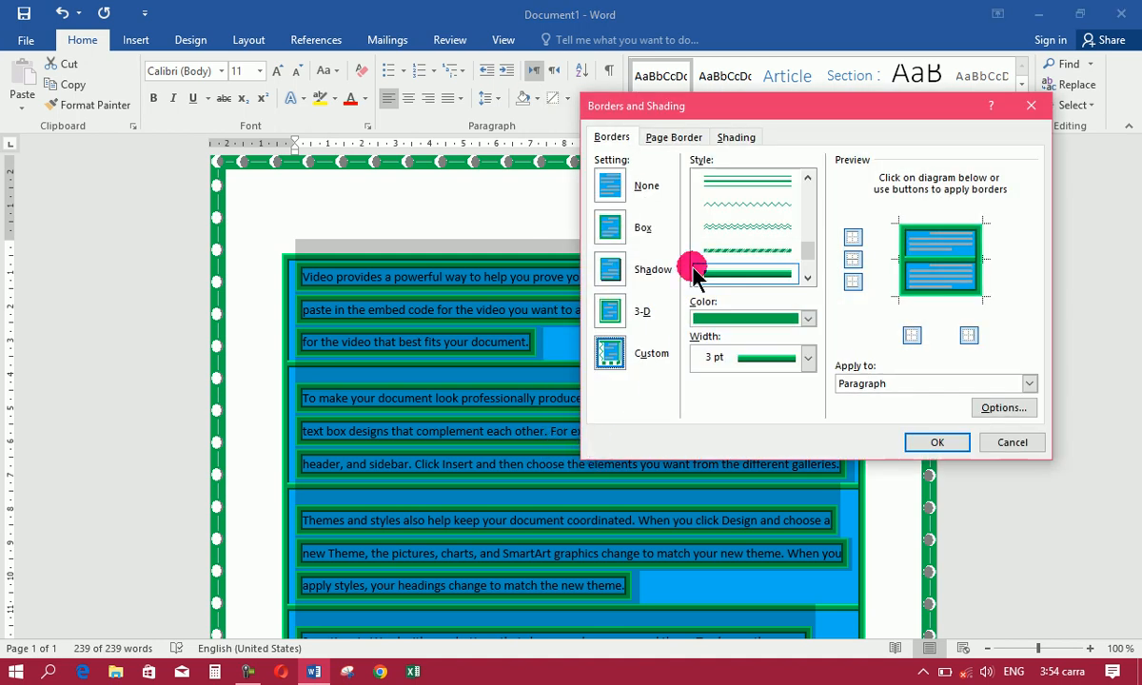
click(732, 141)
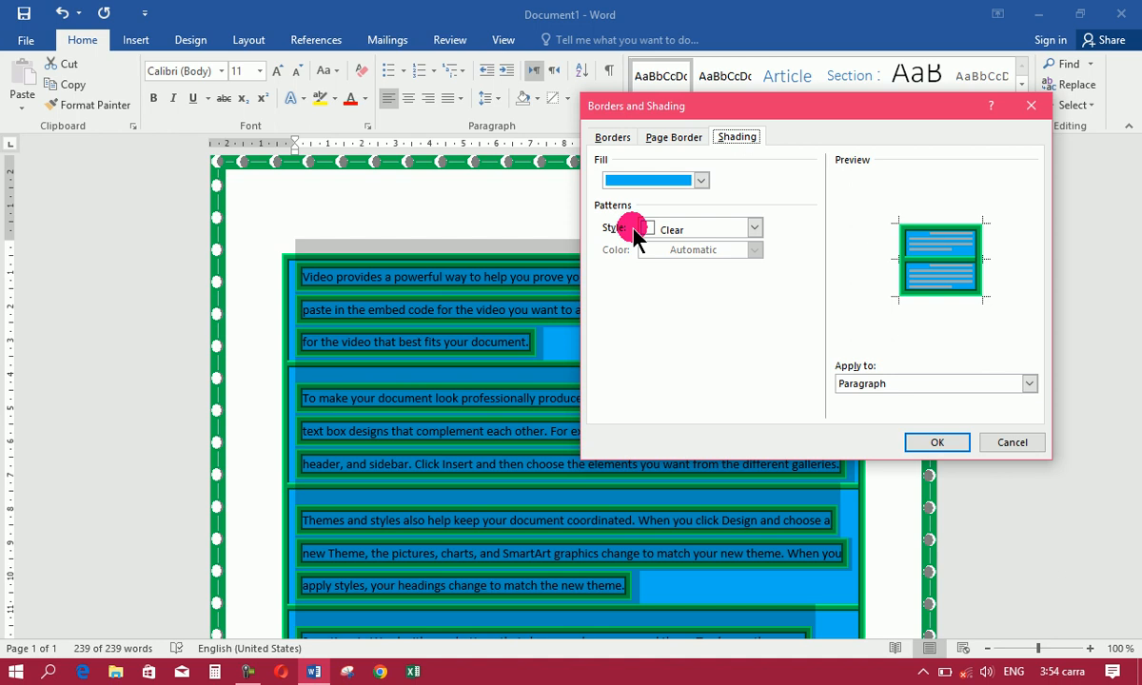
click(755, 228)
drag(759, 262, 762, 352)
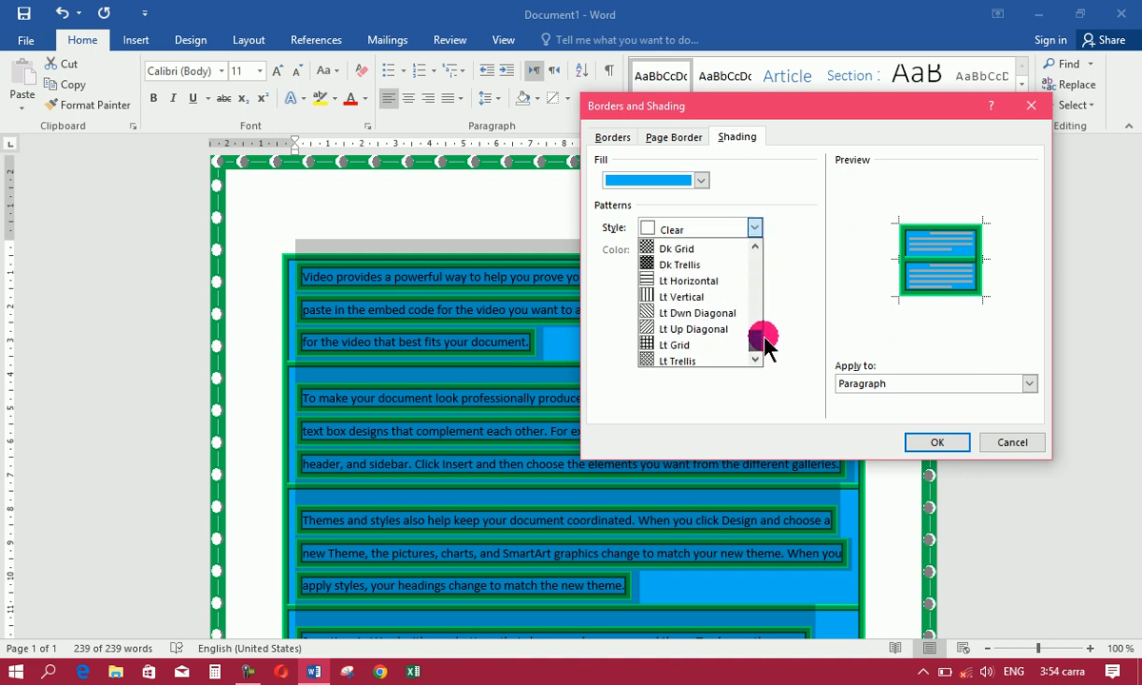
click(726, 348)
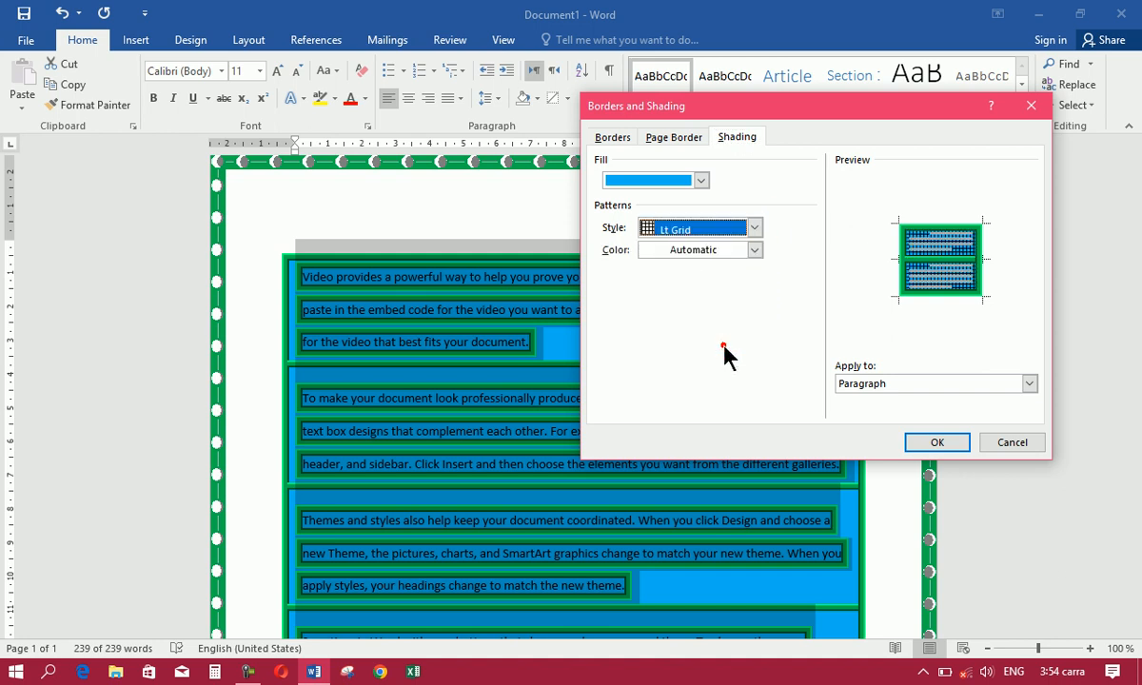
click(753, 250)
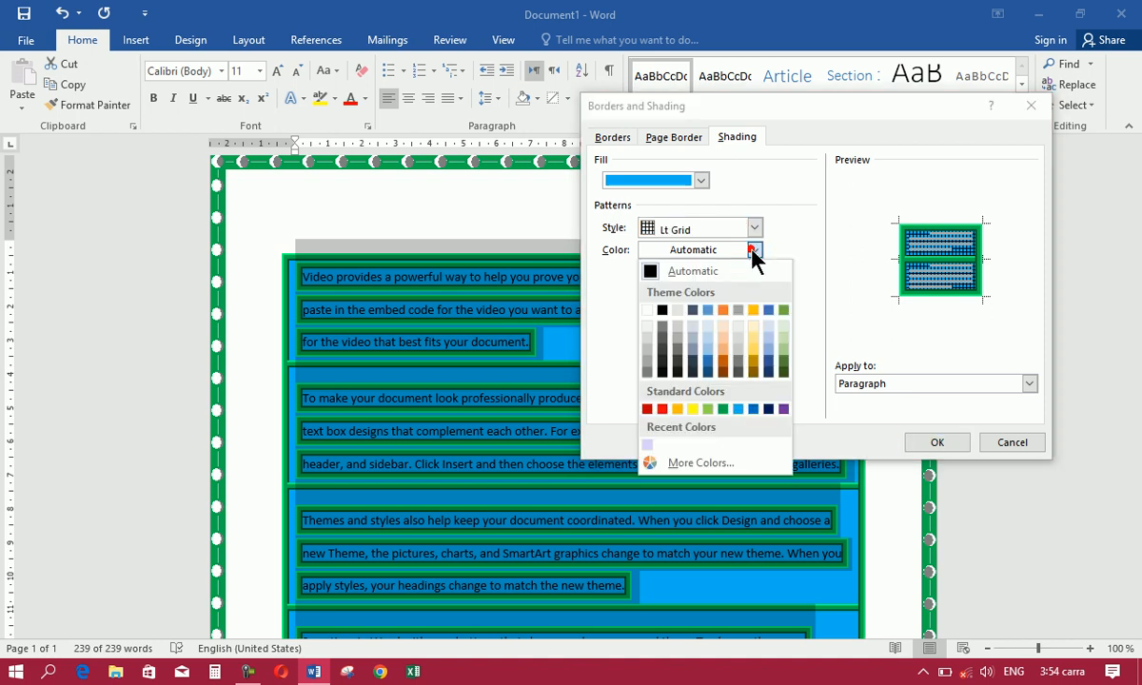
click(677, 408)
click(928, 444)
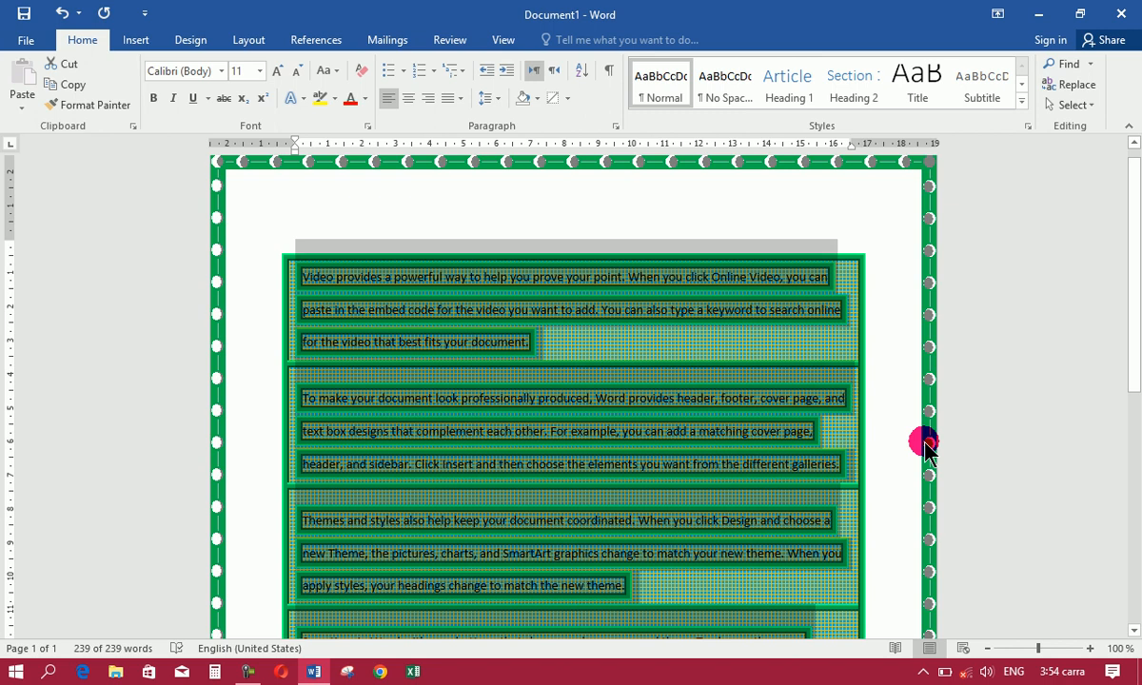
Select all the text and remove the paragraph borders through the Borders and Shading settings
click(633, 376)
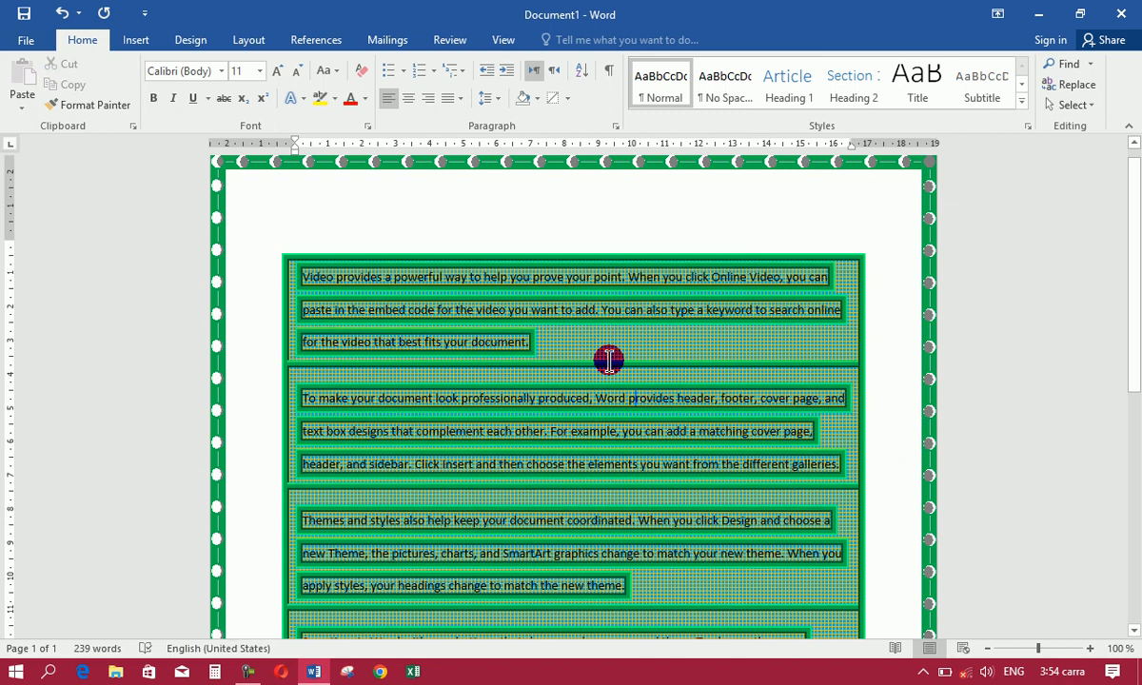
key(ctrl+a)
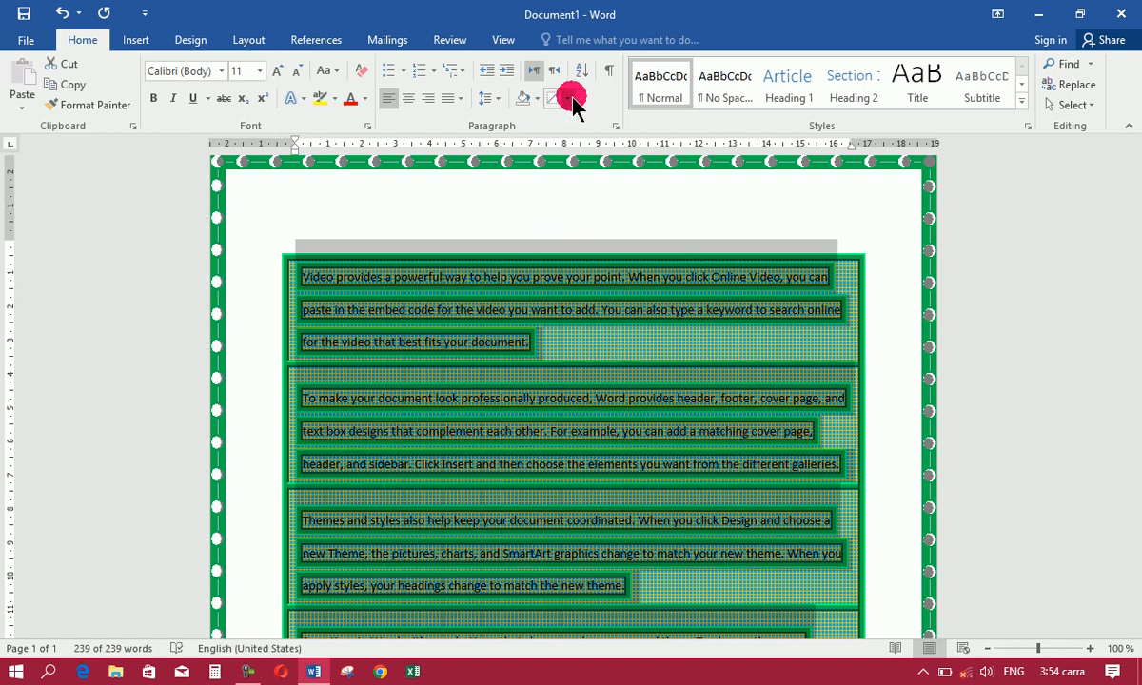
click(570, 99)
click(588, 447)
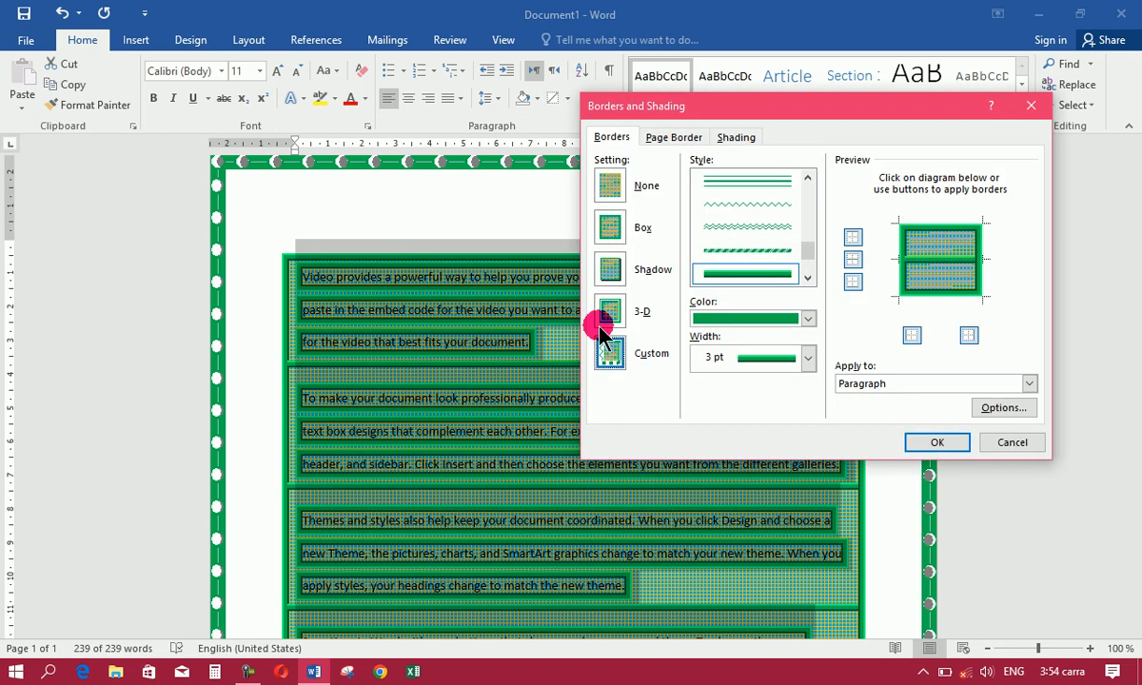
click(610, 186)
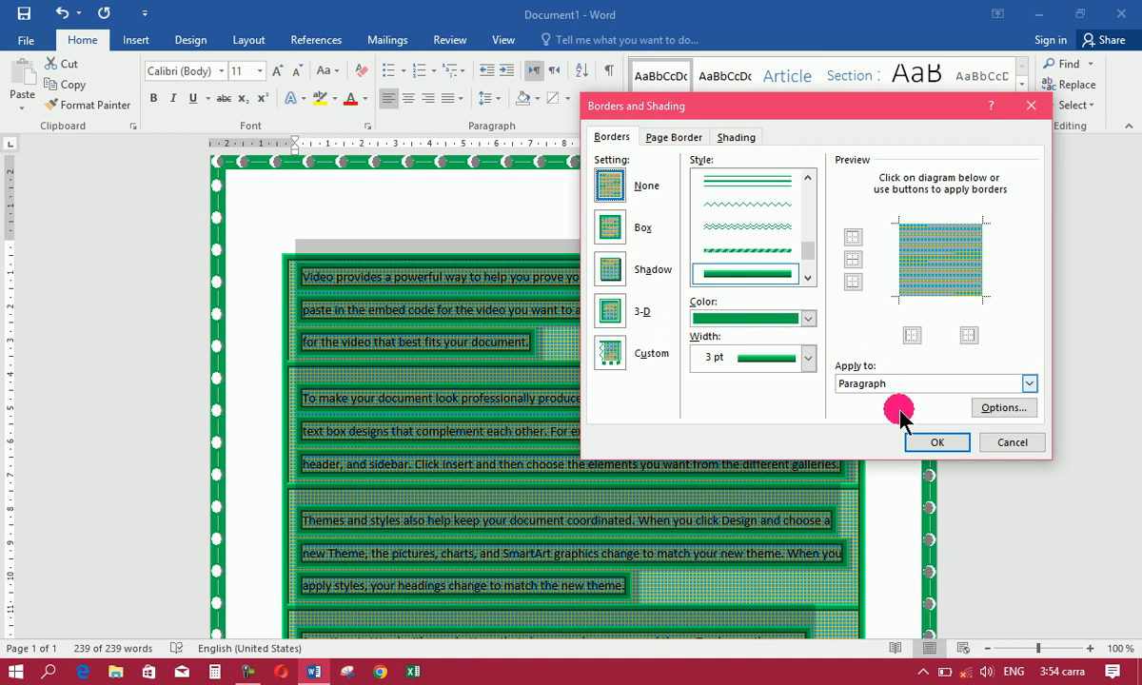
click(925, 440)
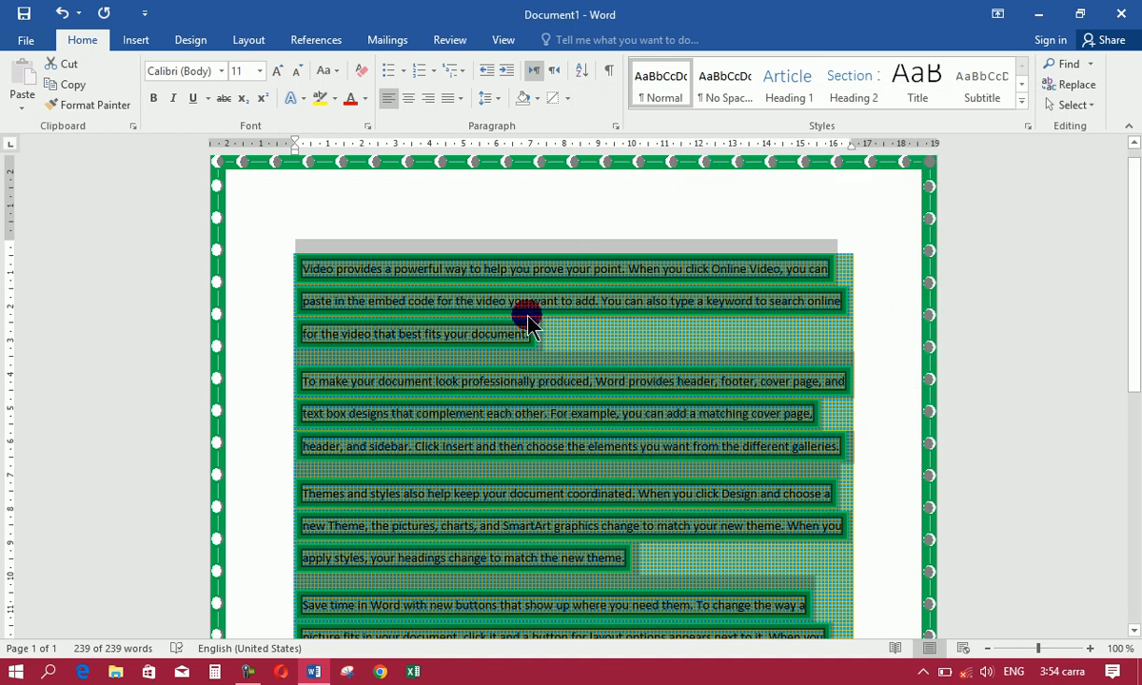
Set the border to None with the setting applied to Text, removing the borders around the selected lines
click(568, 98)
click(594, 448)
click(620, 184)
click(871, 381)
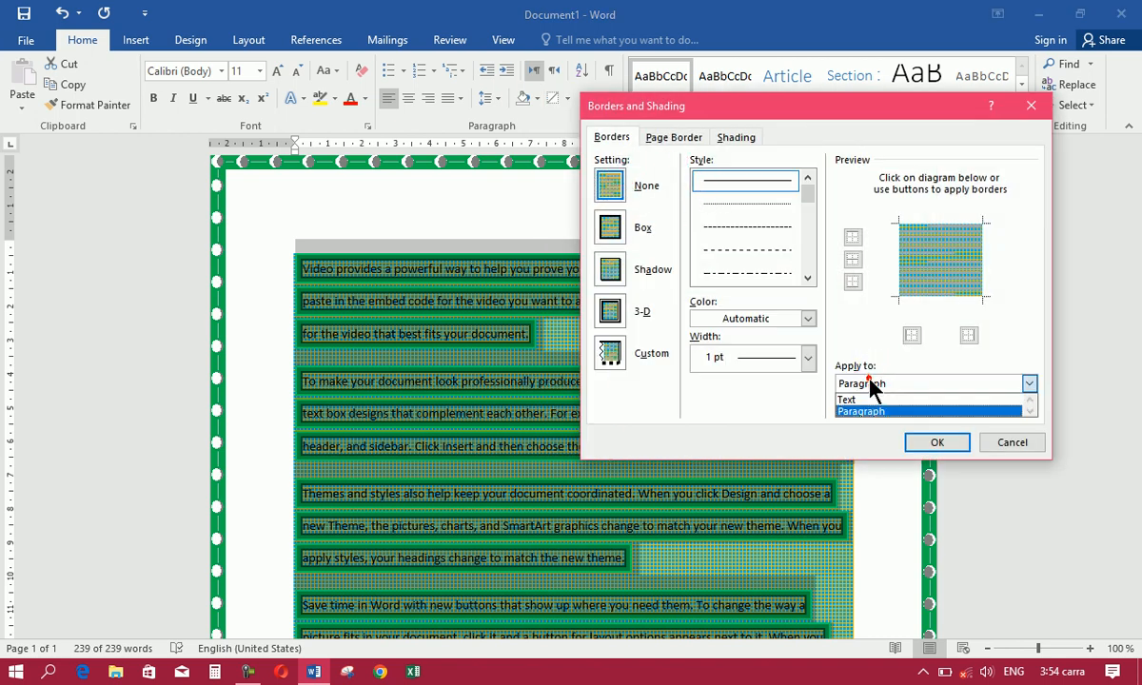
click(869, 401)
click(937, 441)
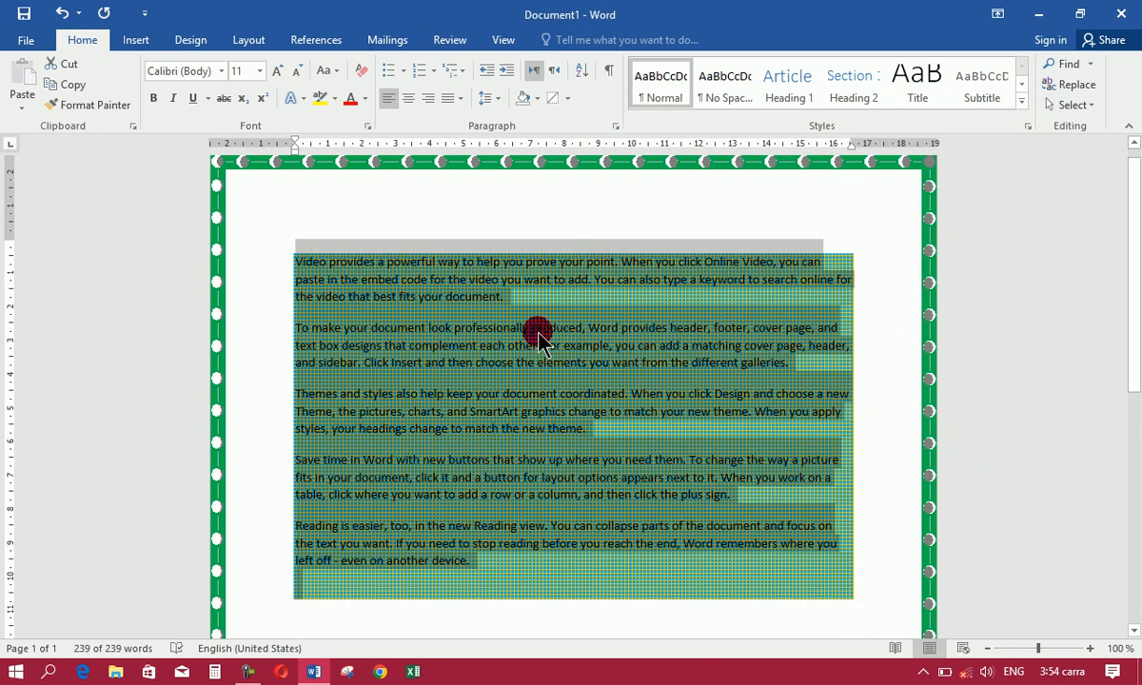
Change the shading pattern of all paragraphs to Dk Grid in standard green and apply it
click(507, 319)
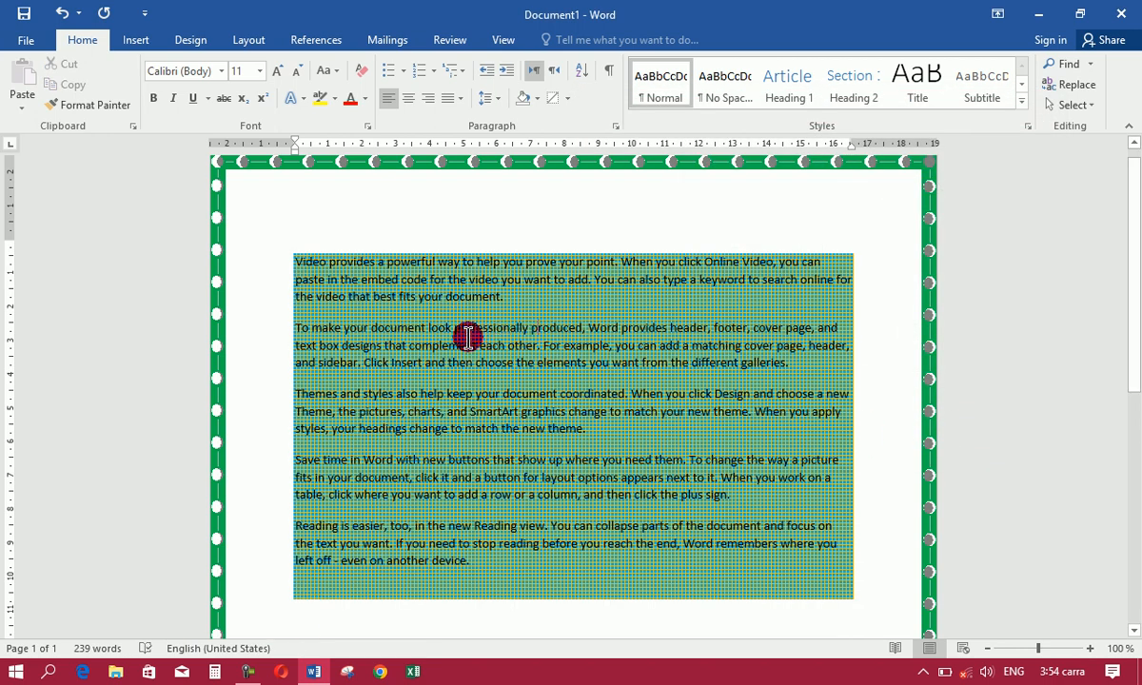
key(ctrl+a)
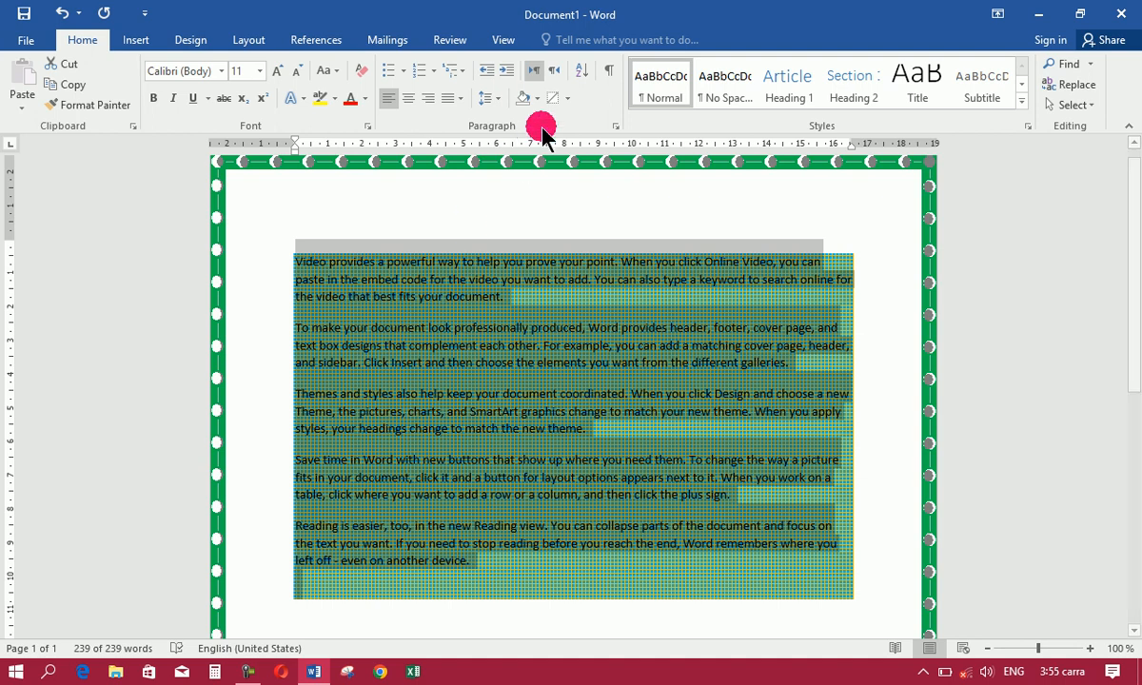
click(563, 99)
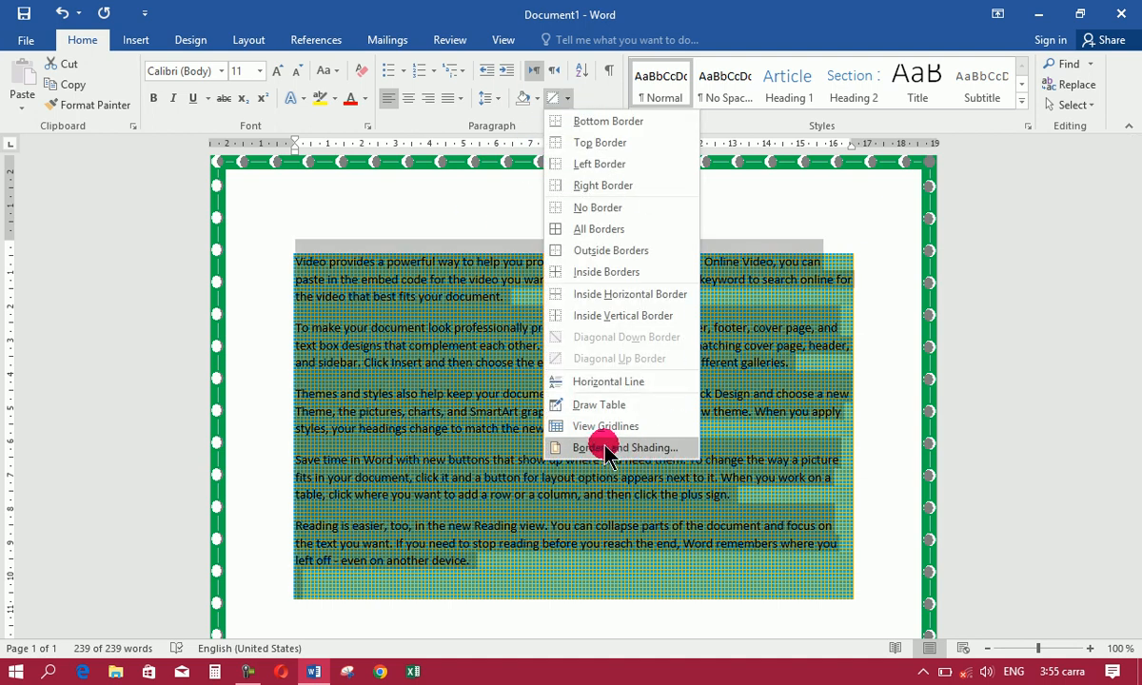
click(603, 445)
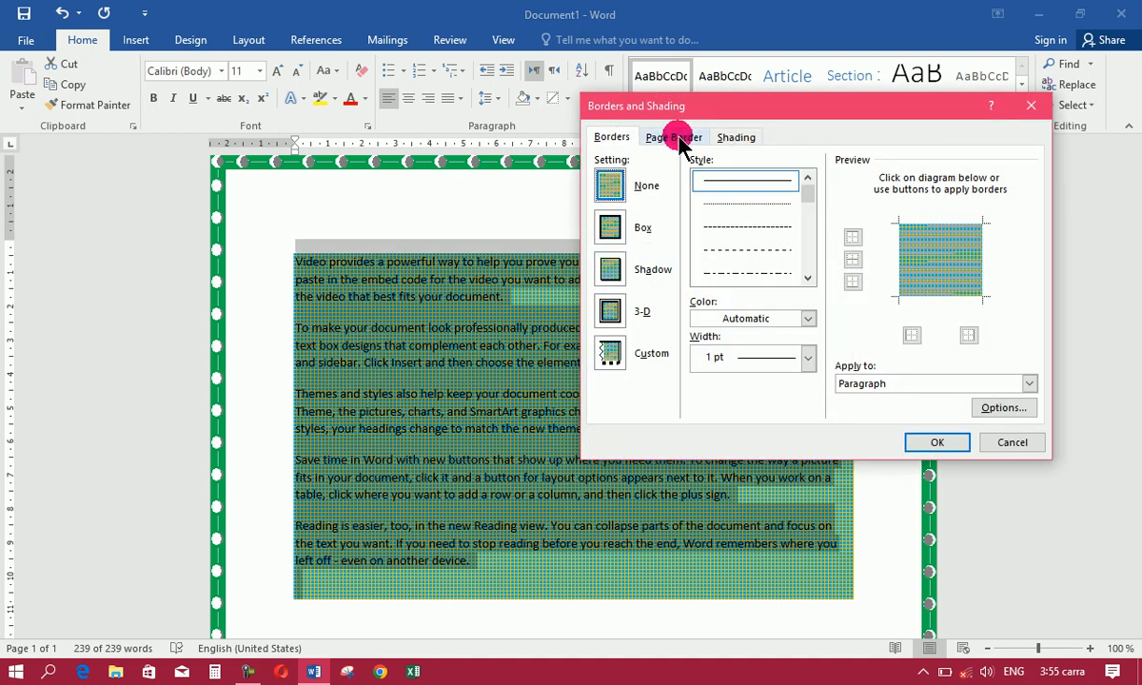
click(673, 137)
click(737, 137)
click(750, 228)
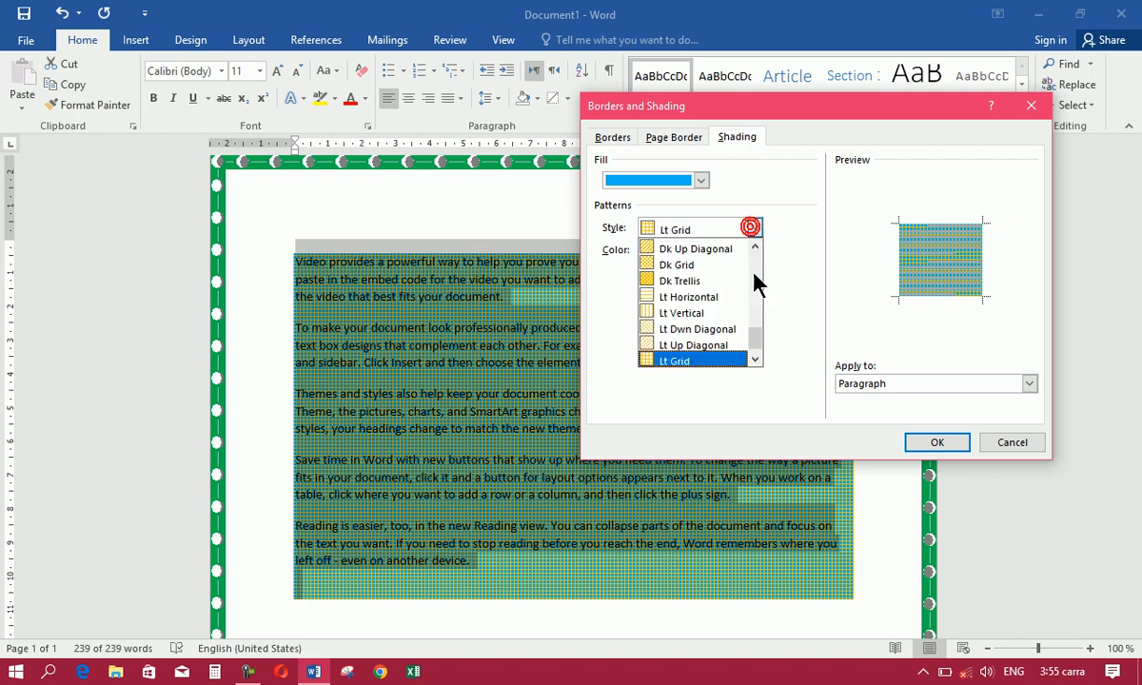
mouse_move(756, 337)
mouse_down()
mouse_move(757, 347)
mouse_move(758, 331)
mouse_up()
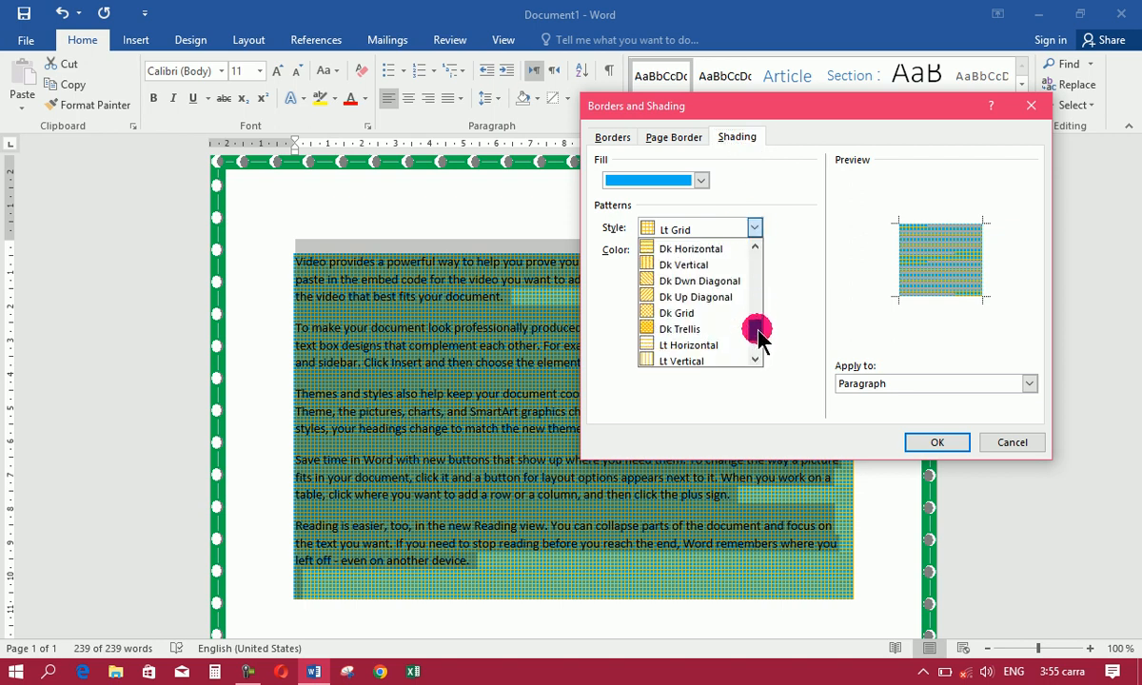
click(709, 314)
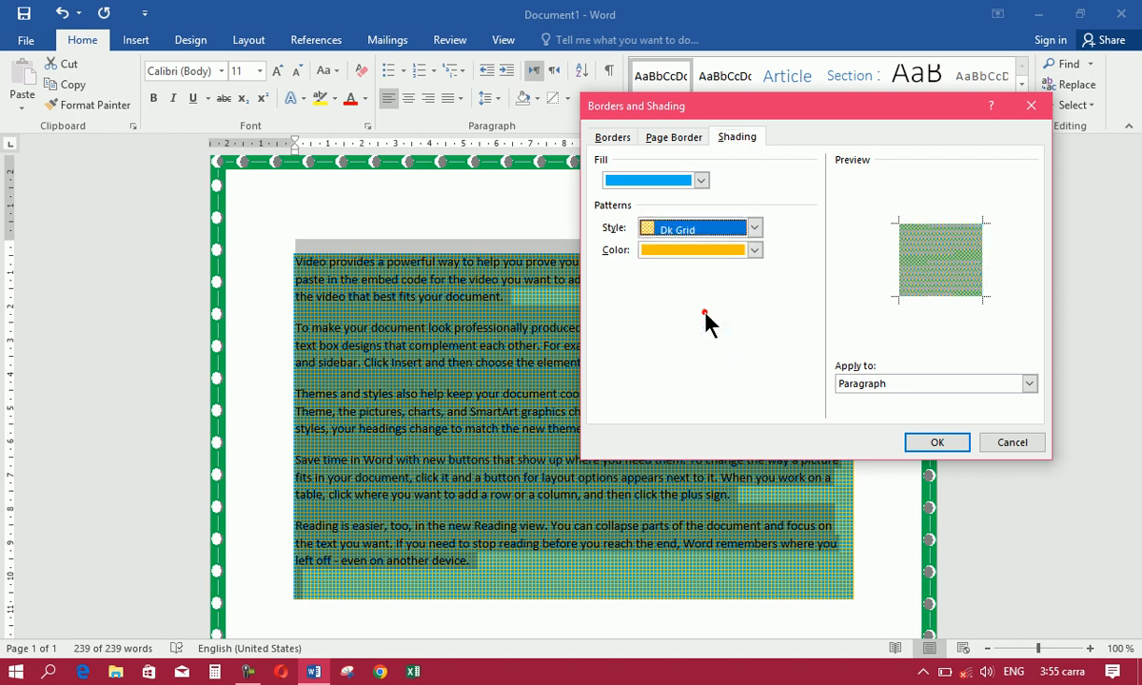
click(755, 249)
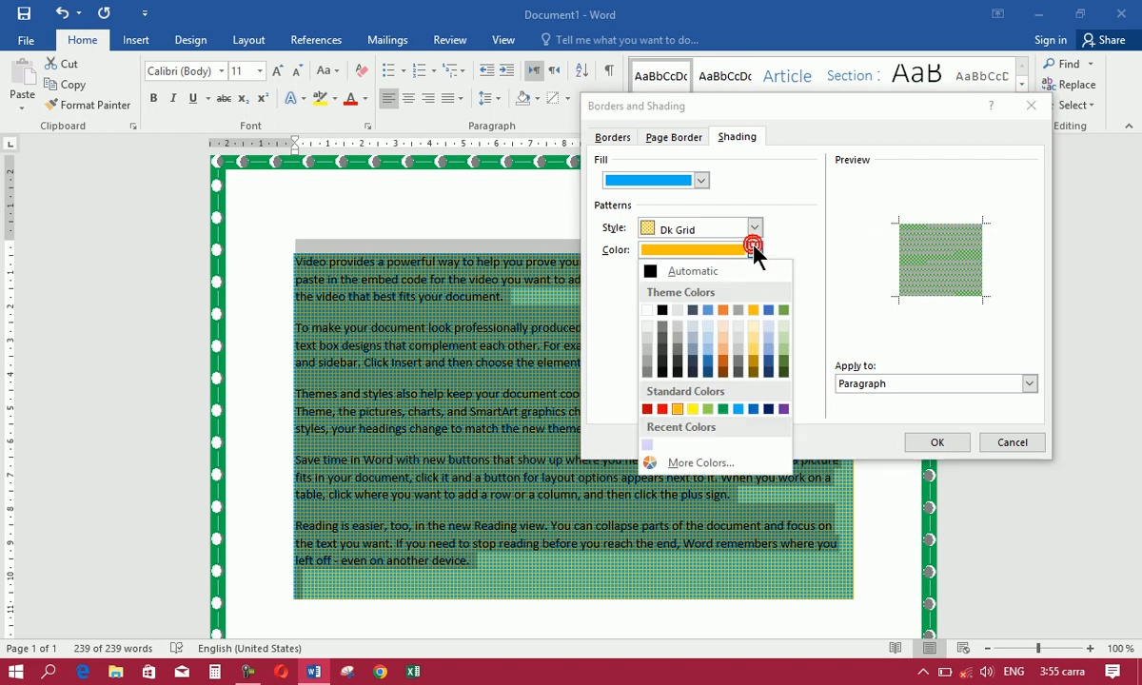
click(723, 409)
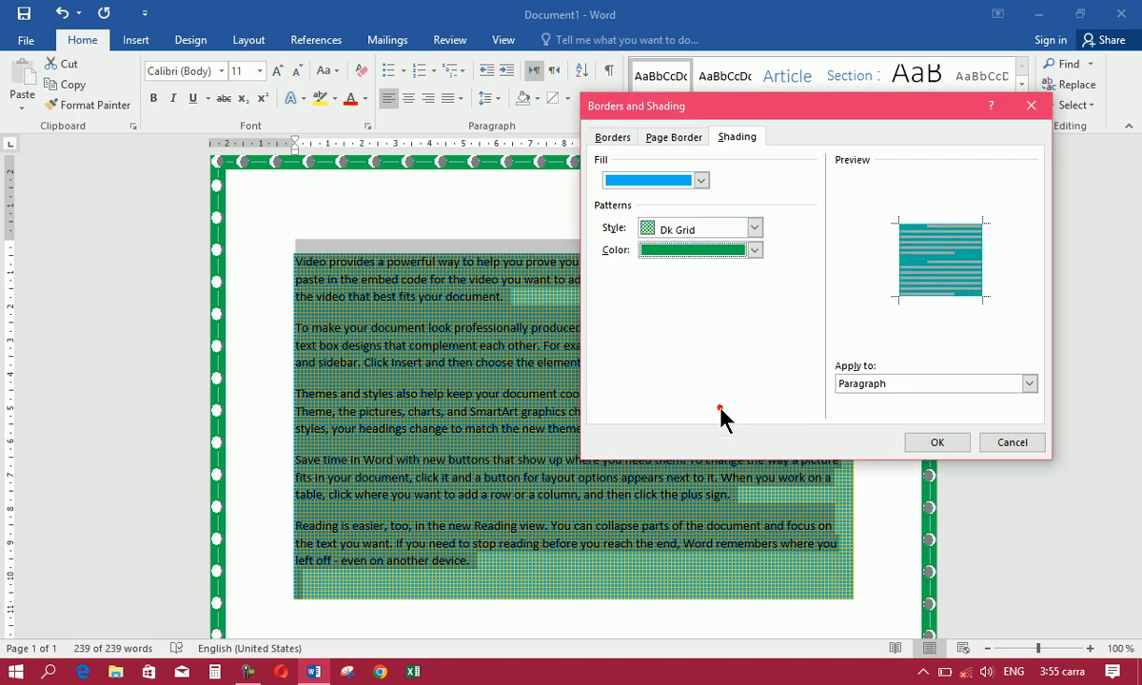
click(923, 443)
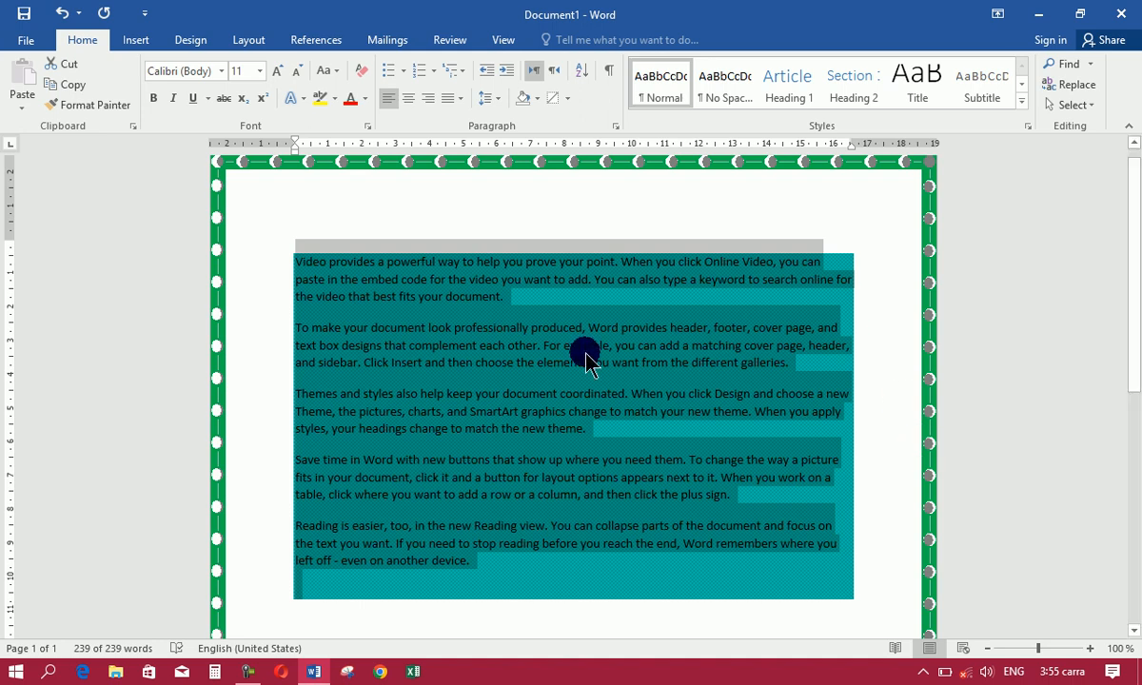
Set the whole document's page border to None in the Borders and Shading settings
click(567, 98)
click(602, 453)
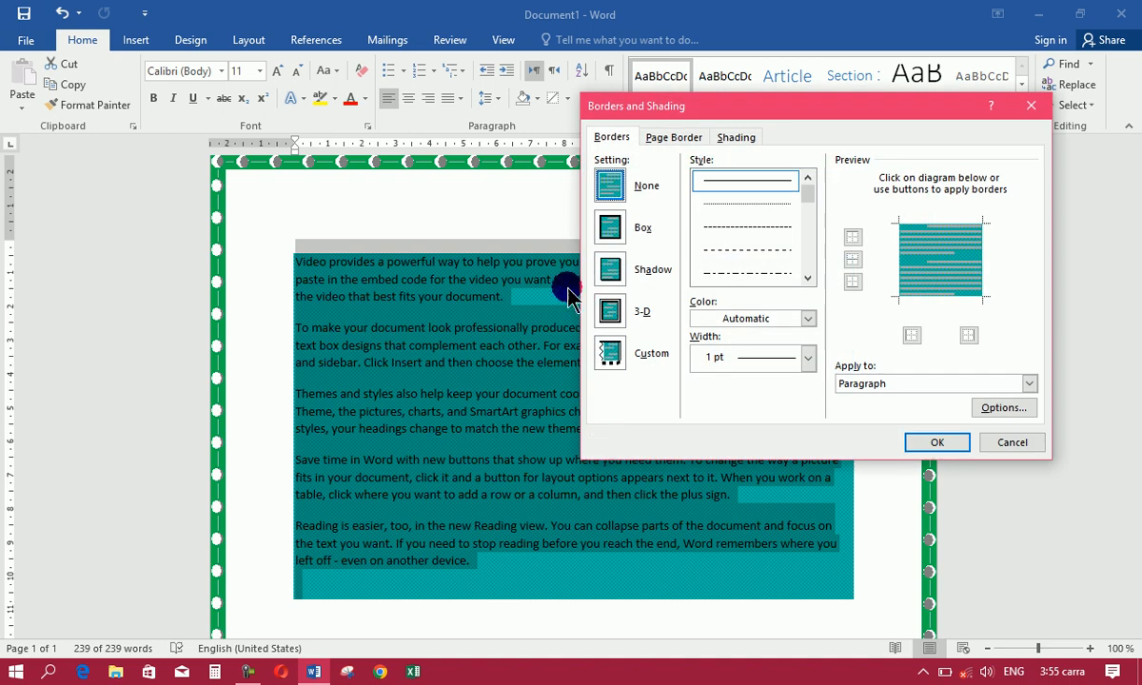
click(663, 139)
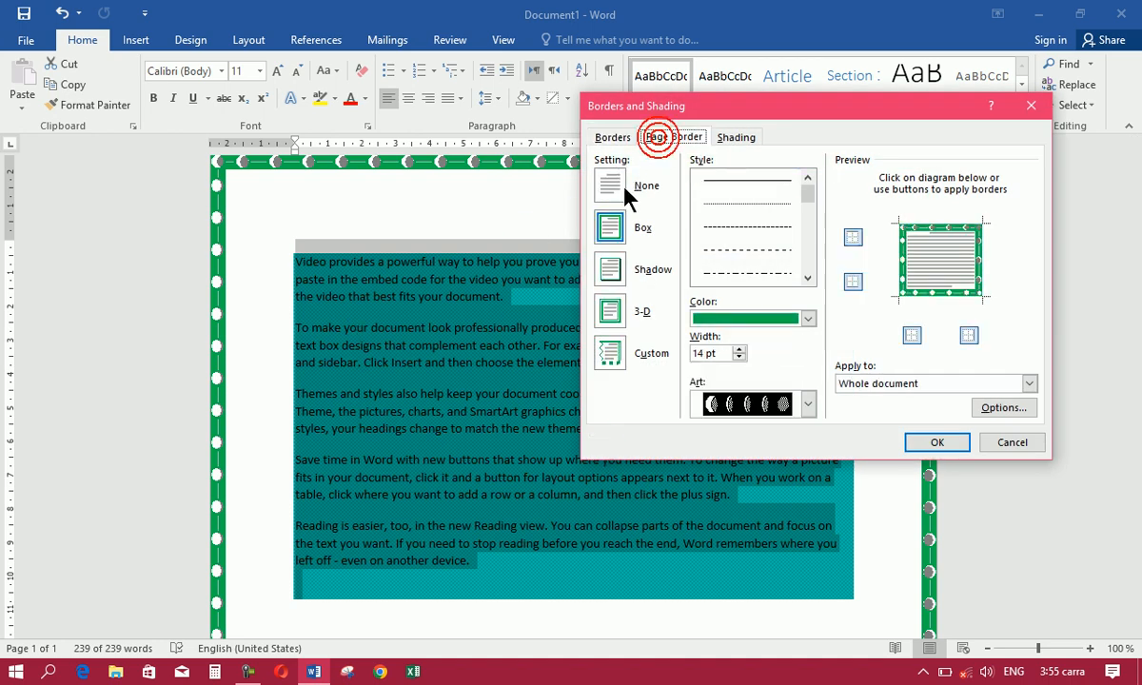
click(610, 186)
Set the paragraph shading to No Color with a Clear pattern style, and apply the border and shading settings
click(750, 142)
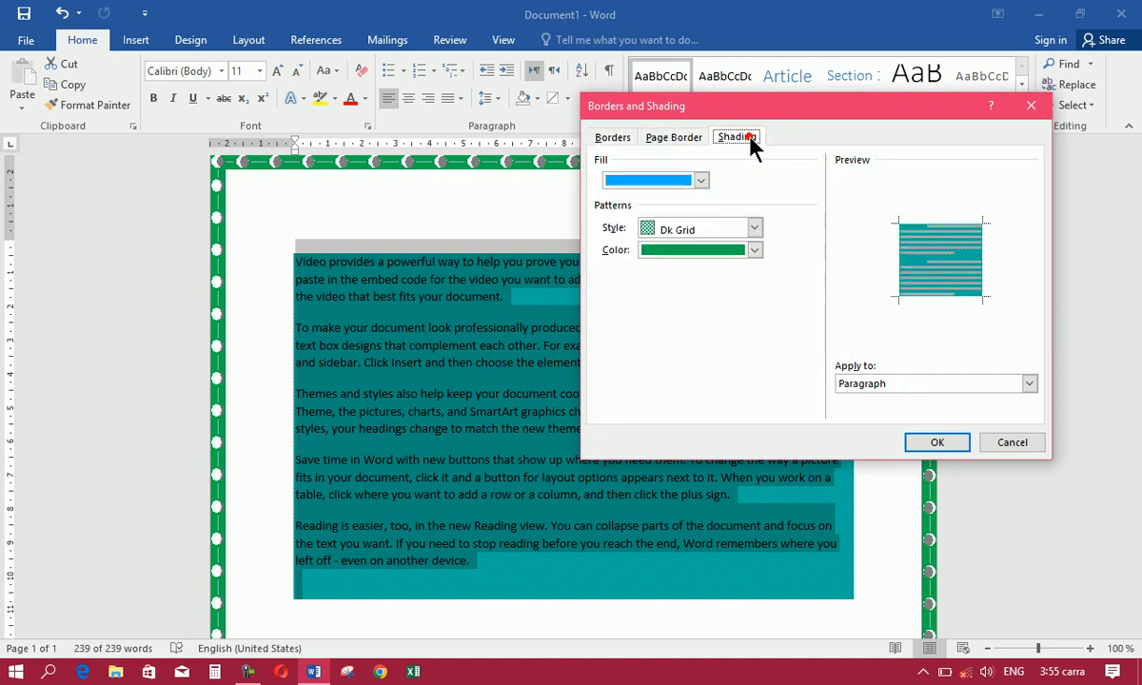
click(709, 177)
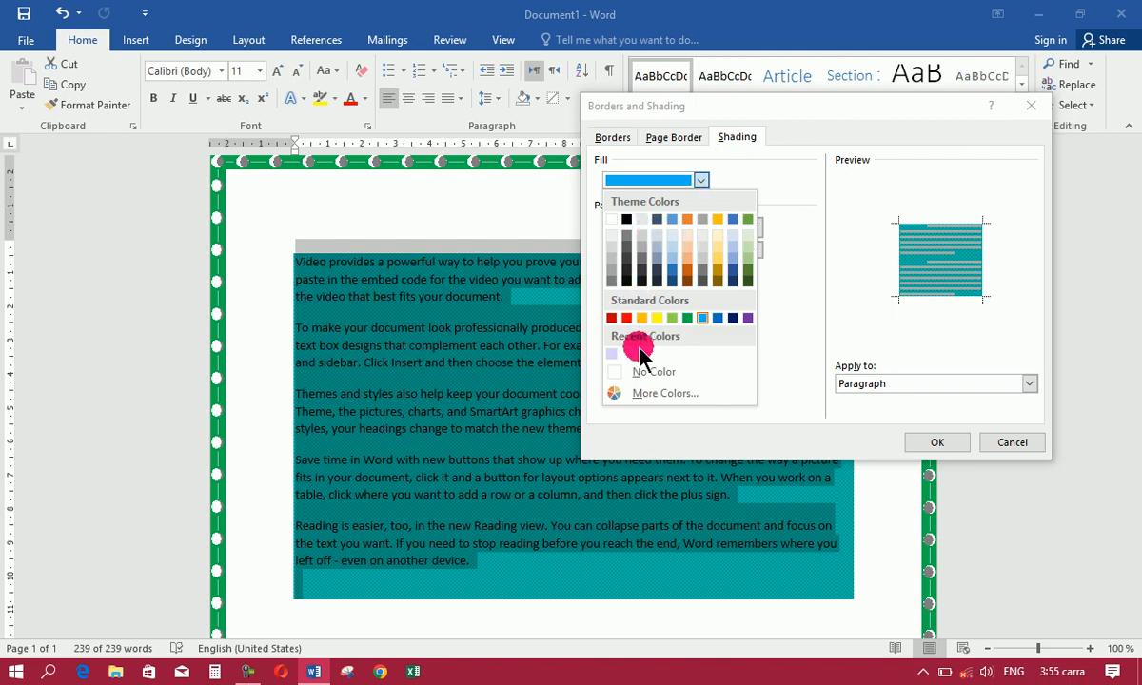
click(643, 375)
click(754, 228)
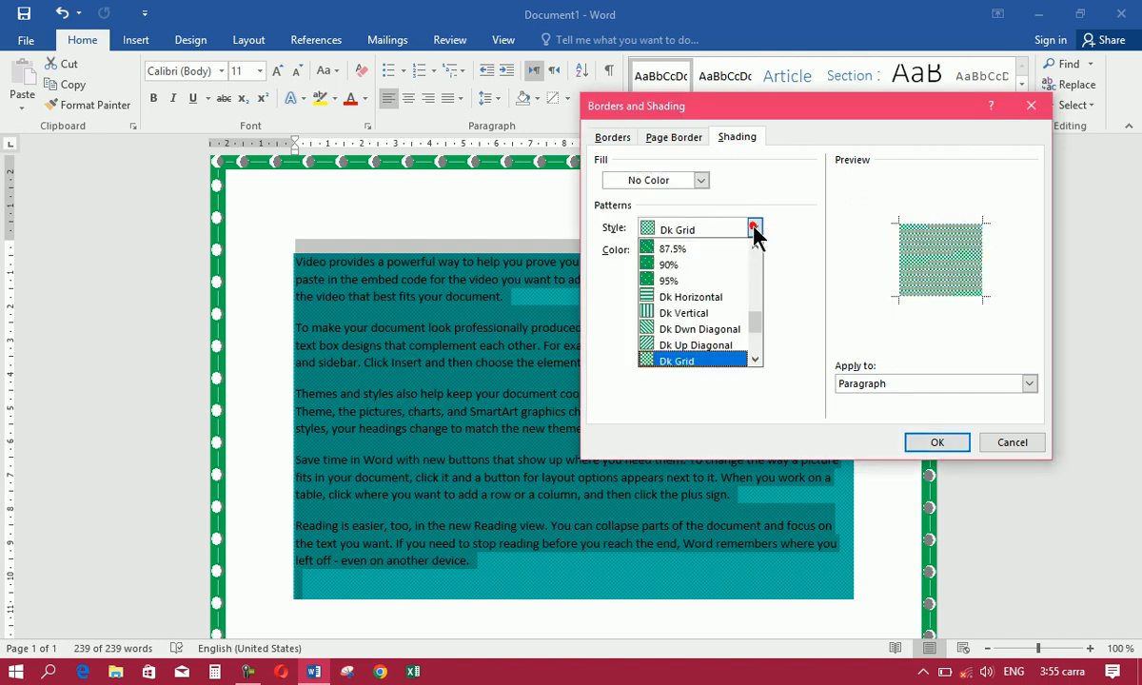
drag(752, 327, 754, 245)
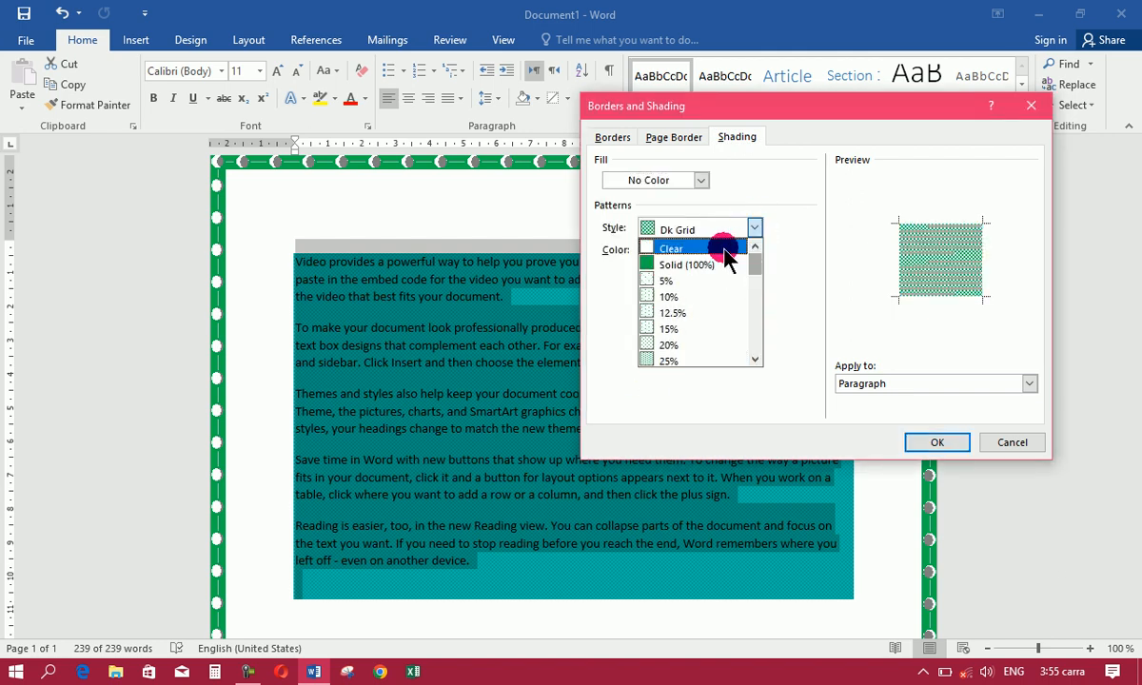
click(715, 247)
click(937, 443)
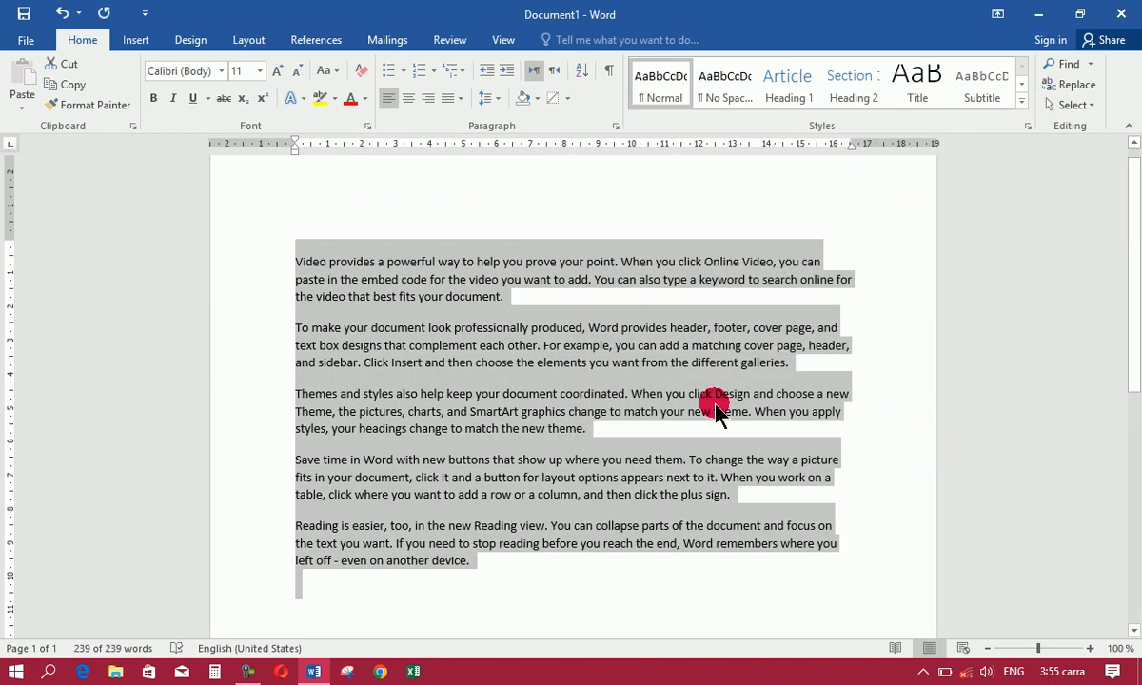
click(250, 672)
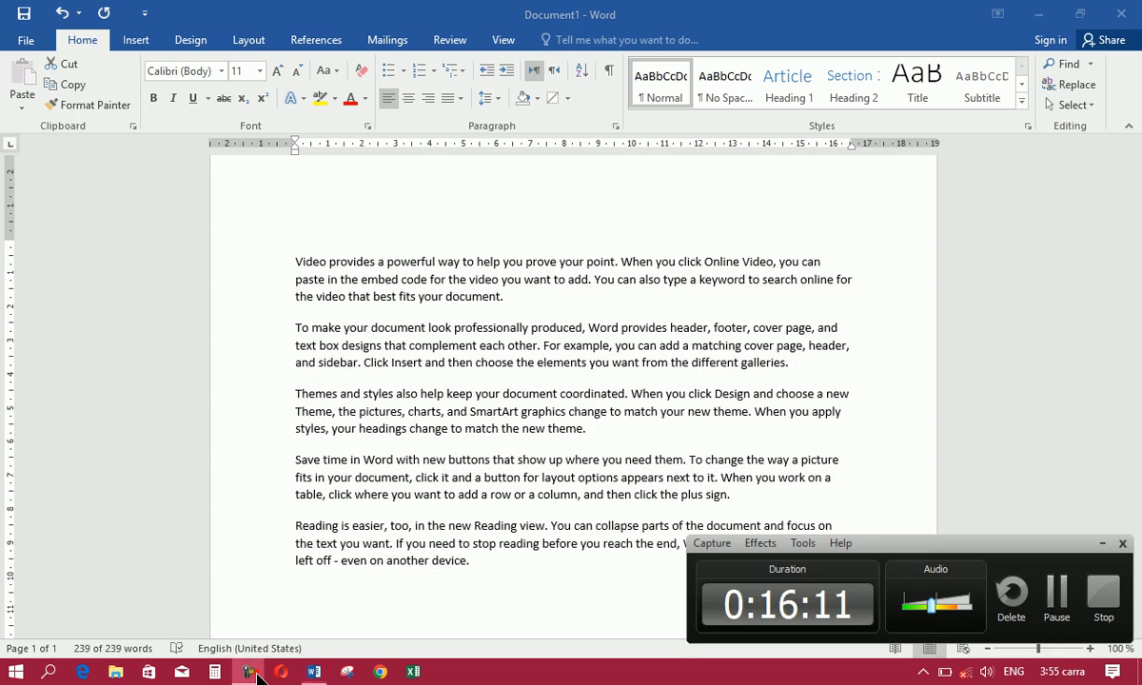
click(253, 673)
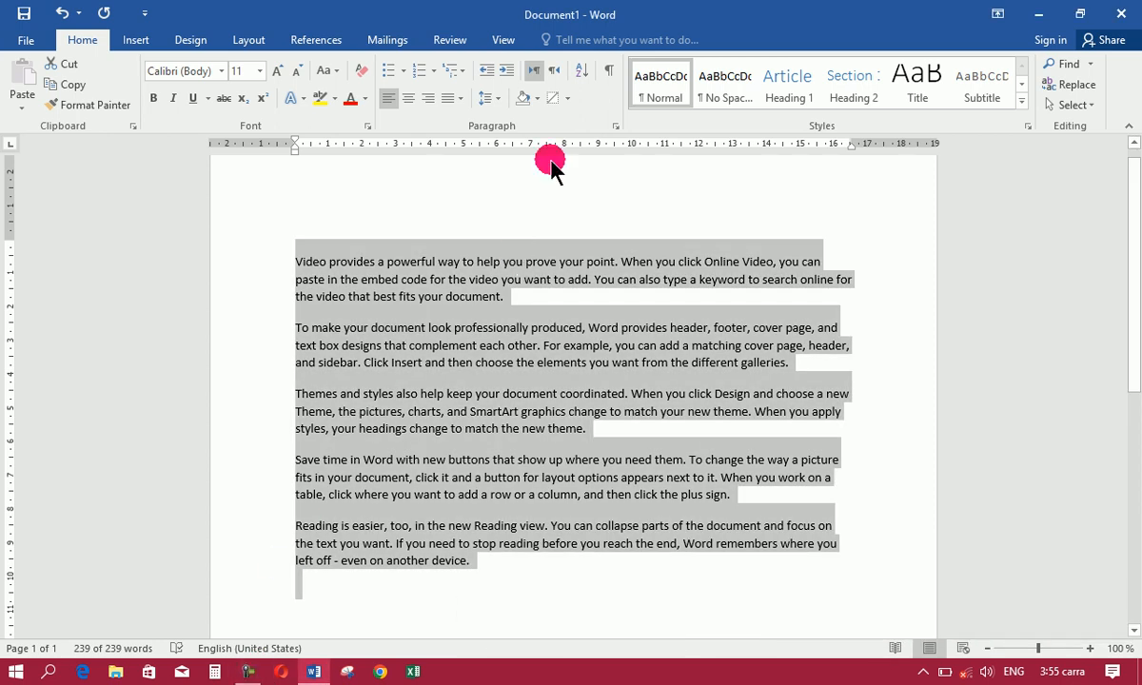
click(568, 99)
click(570, 101)
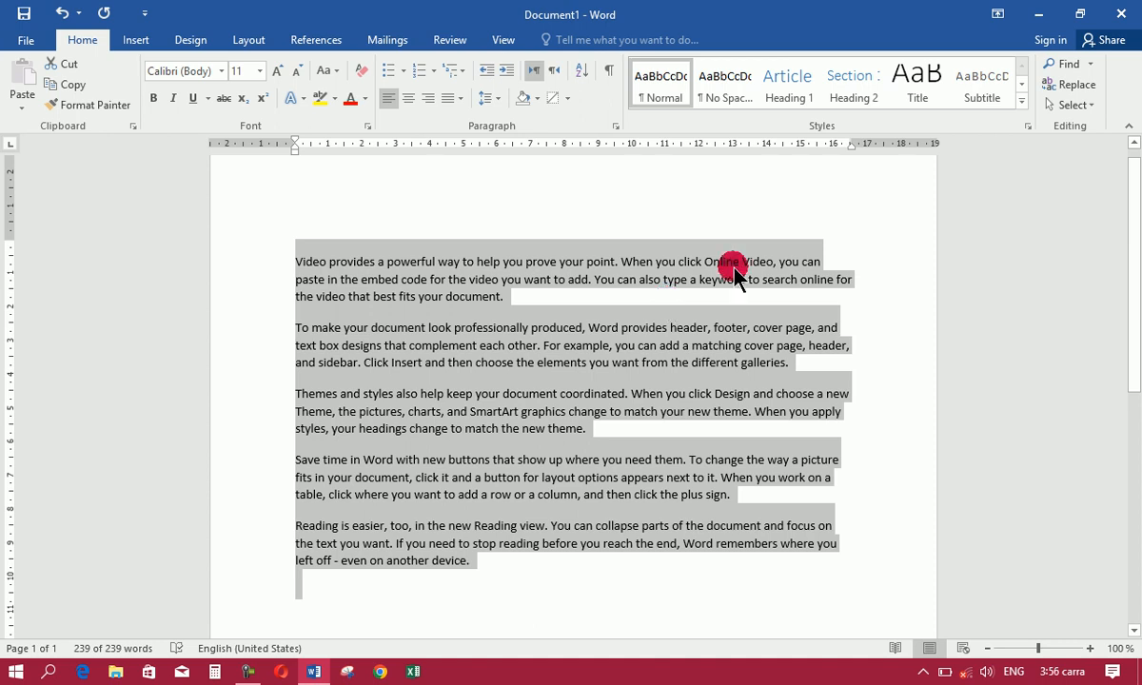
click(789, 84)
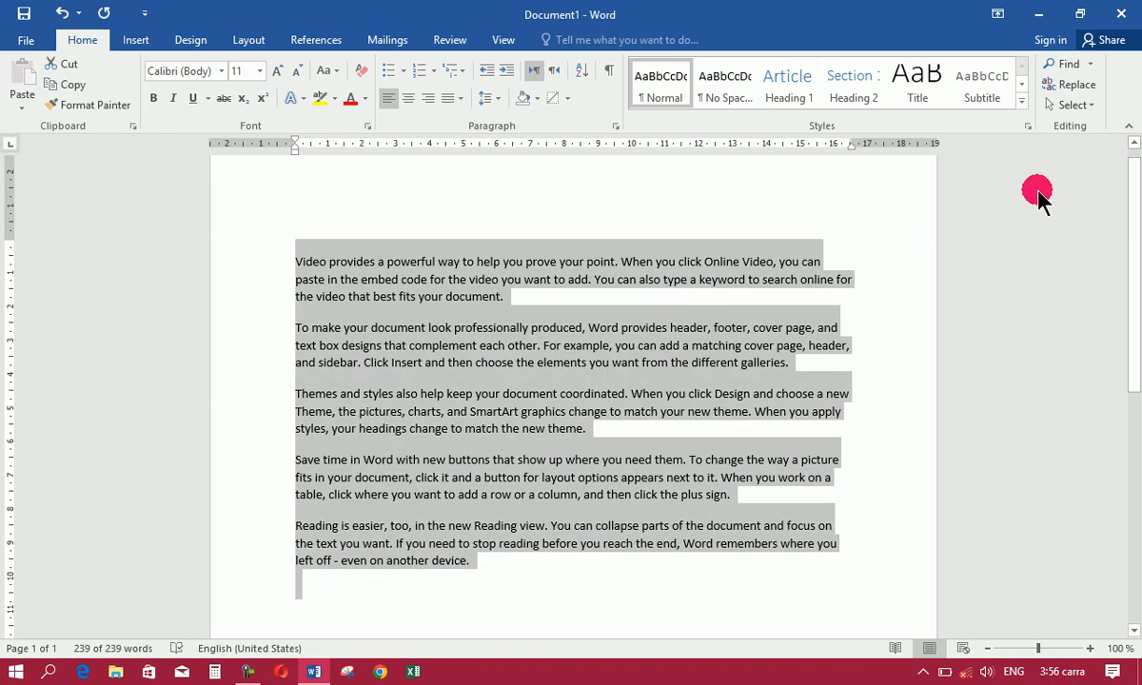
Start creating a new style from the selected text's formatting and name it Helmand
click(1022, 99)
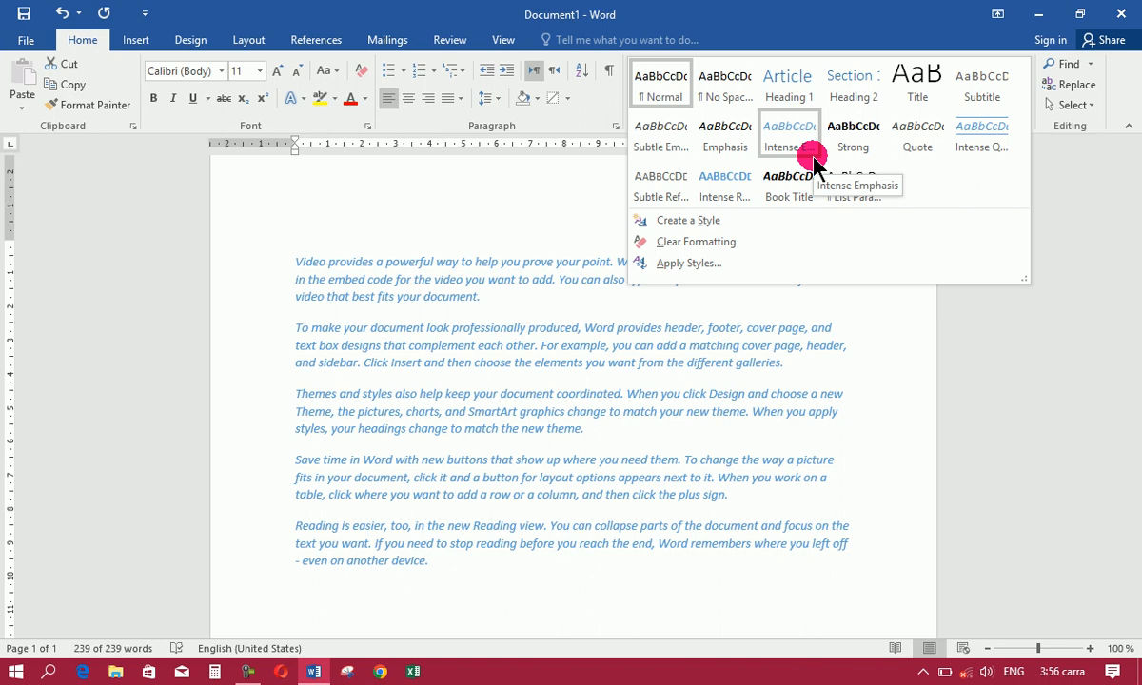
click(742, 220)
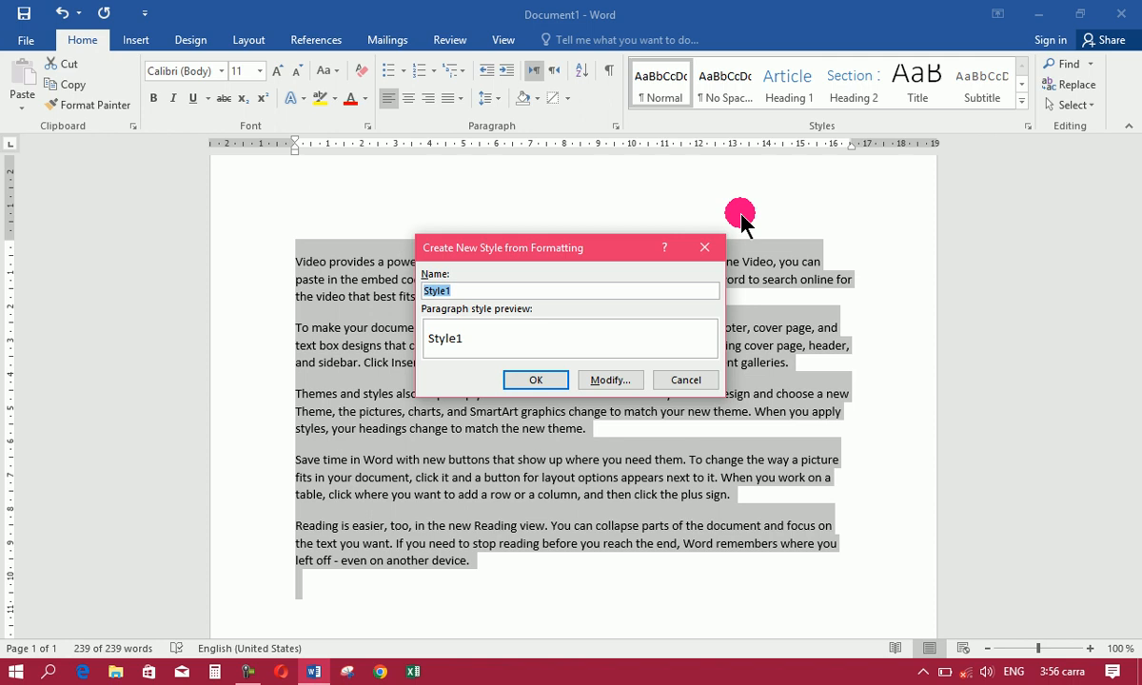
text(y)
key(BackSpace)
key(BackSpace)
text(Helmand)
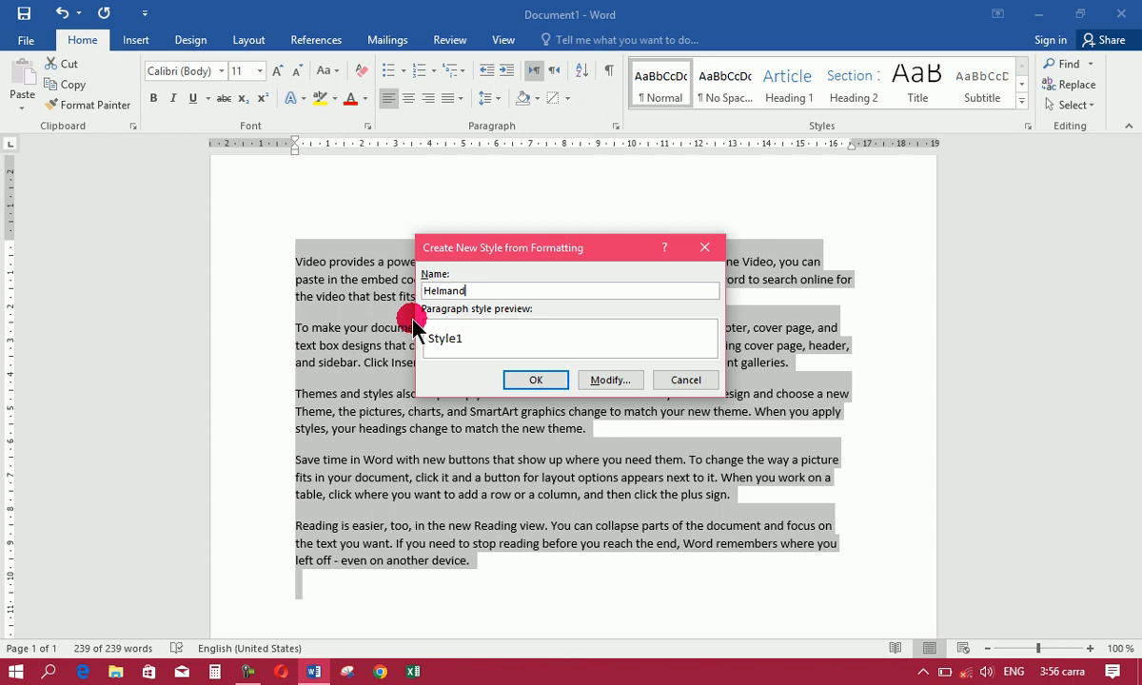
Modify the new Helmand style's formatting to bold with a standard red font color
click(617, 380)
drag(627, 250, 627, 137)
click(593, 171)
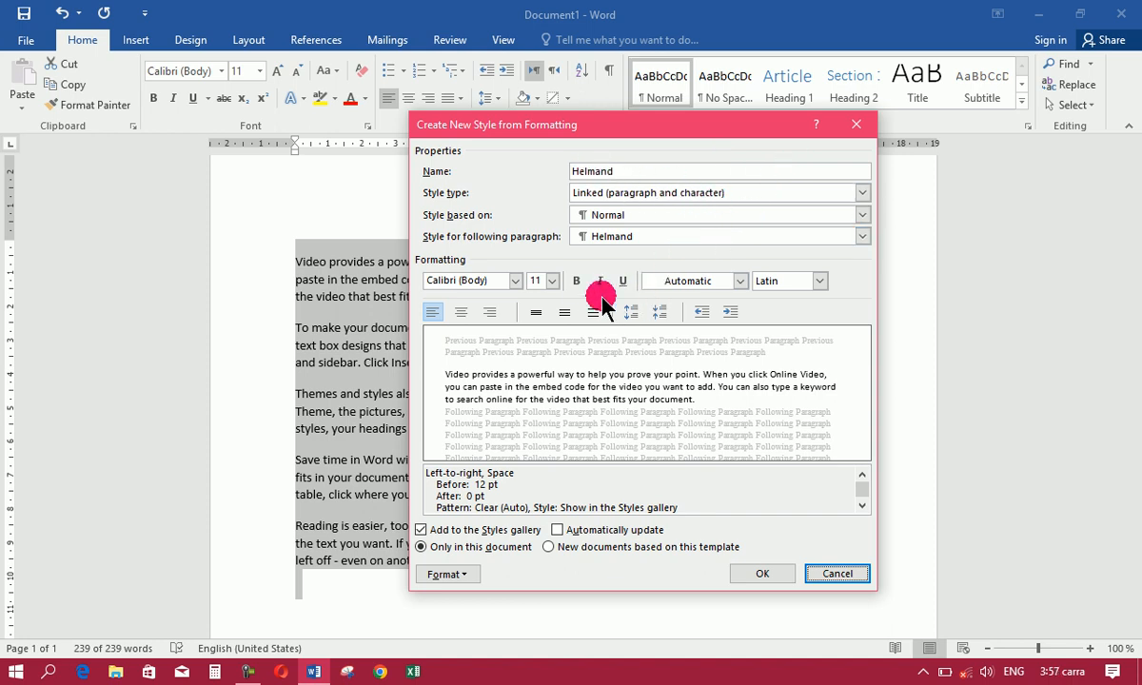
click(576, 280)
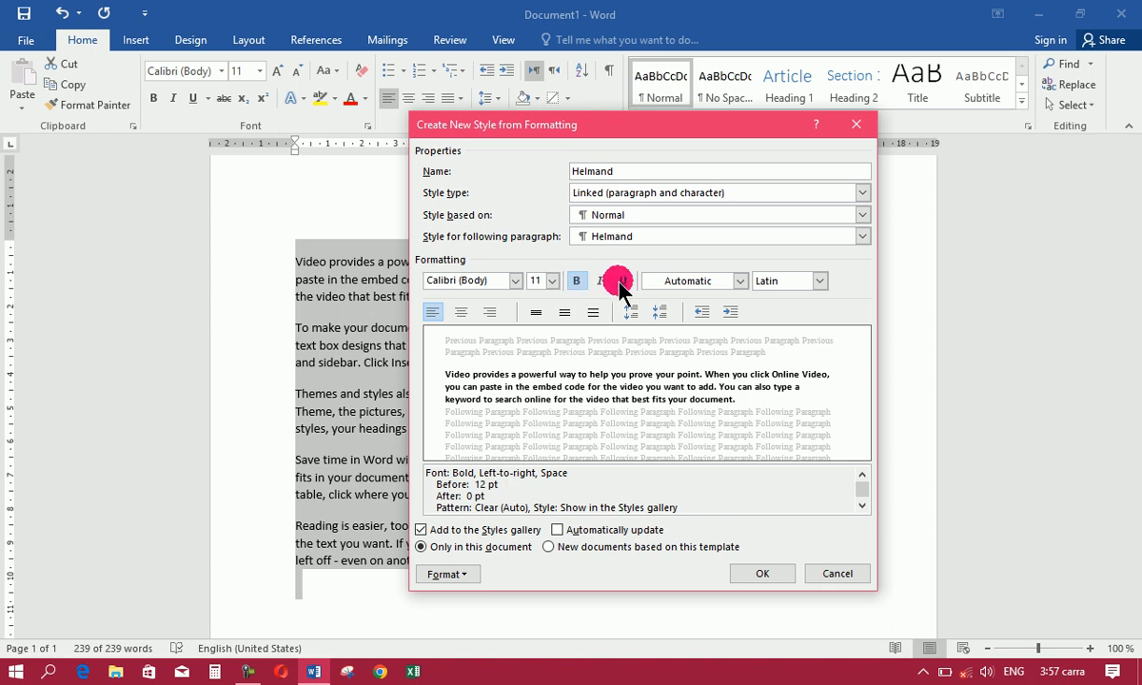
click(741, 281)
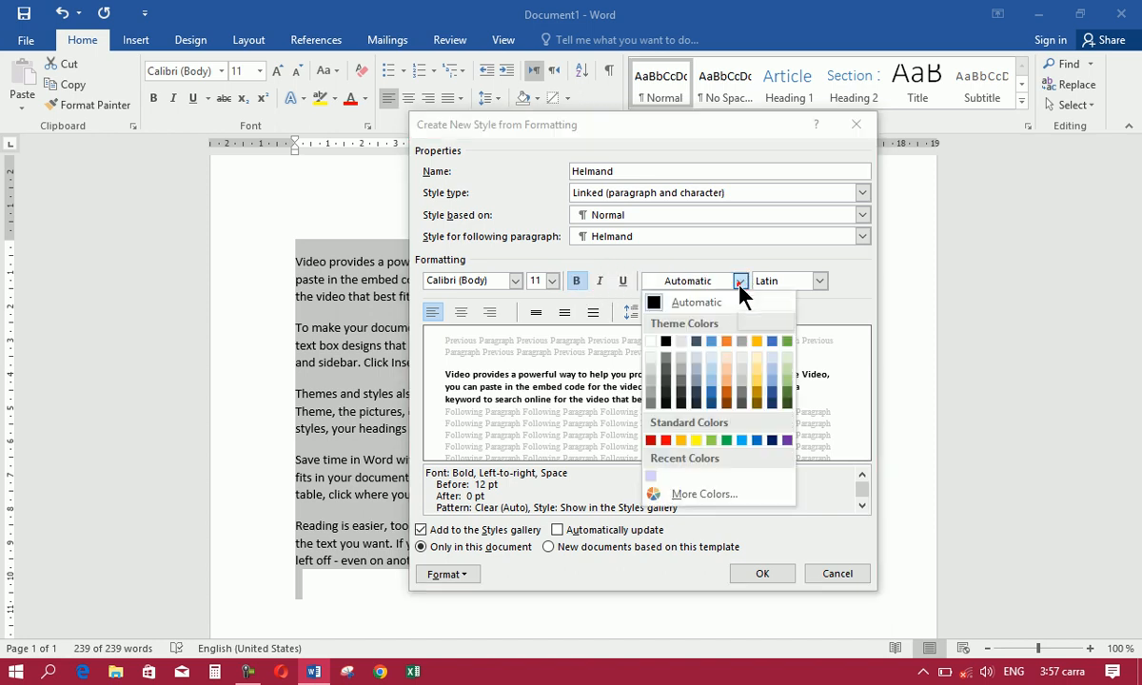
click(667, 440)
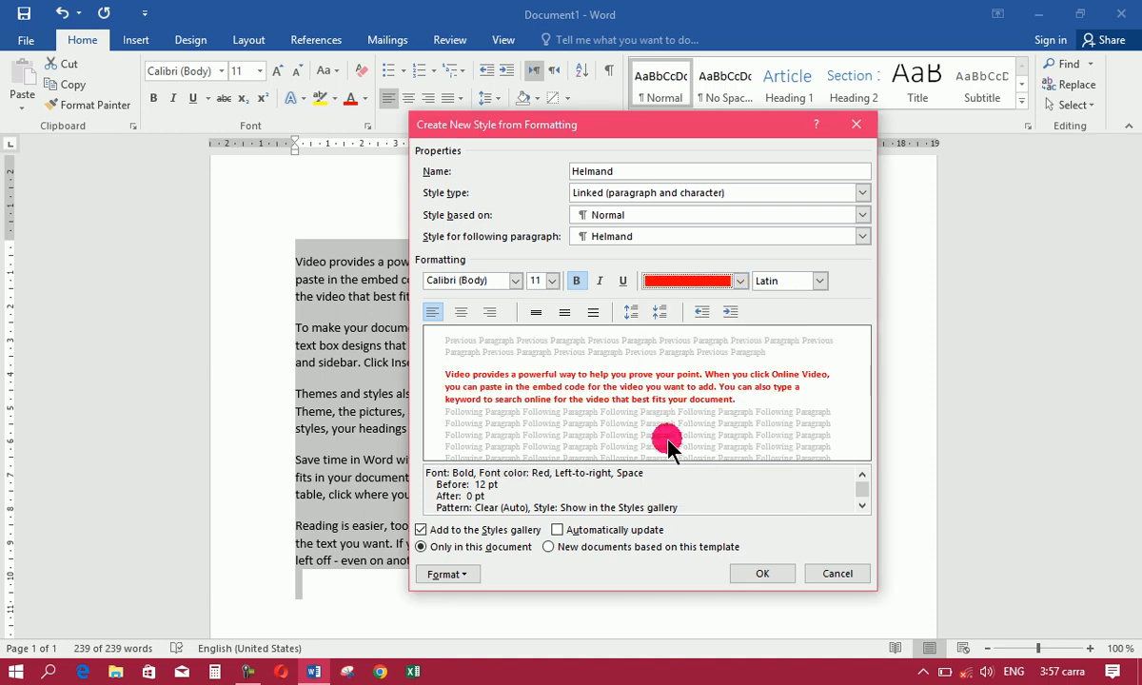
Set the Helmand style's font to Algerian 16 pt with single line spacing, and create the style
click(552, 281)
click(534, 368)
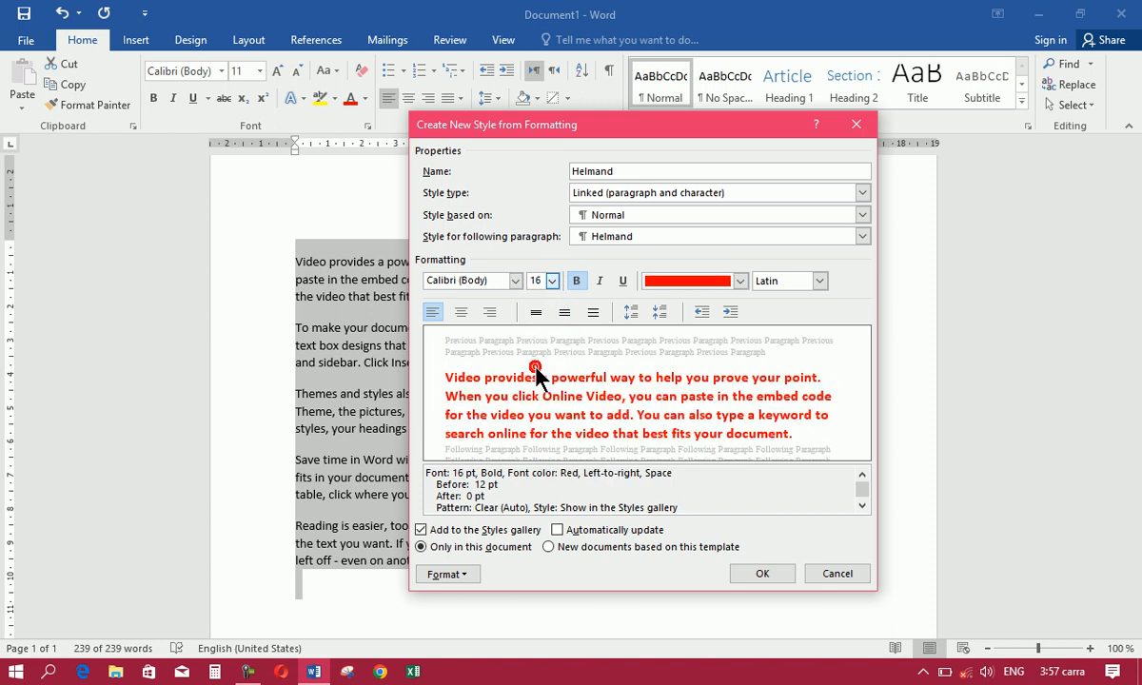
click(515, 281)
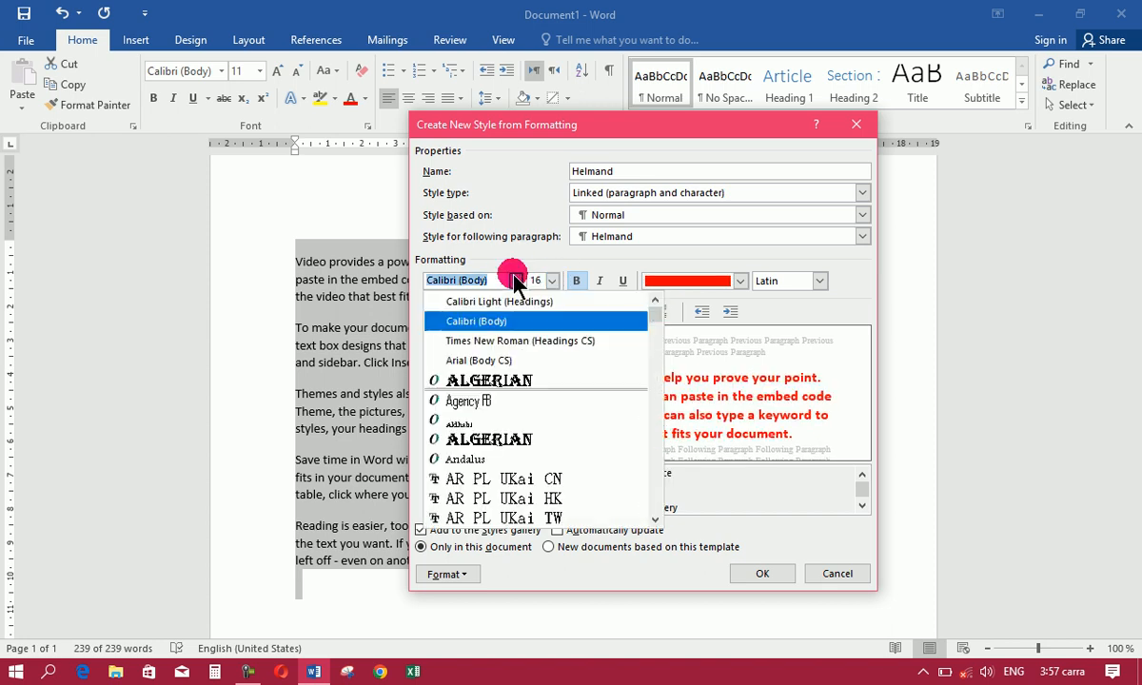
click(492, 382)
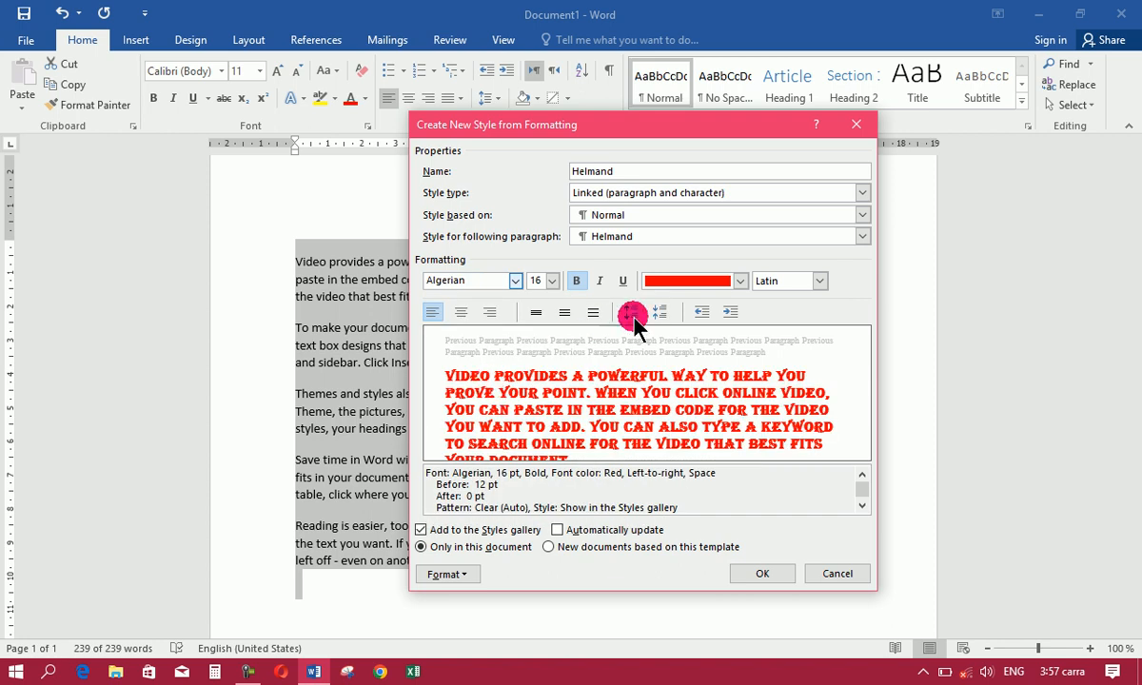
click(563, 313)
click(539, 312)
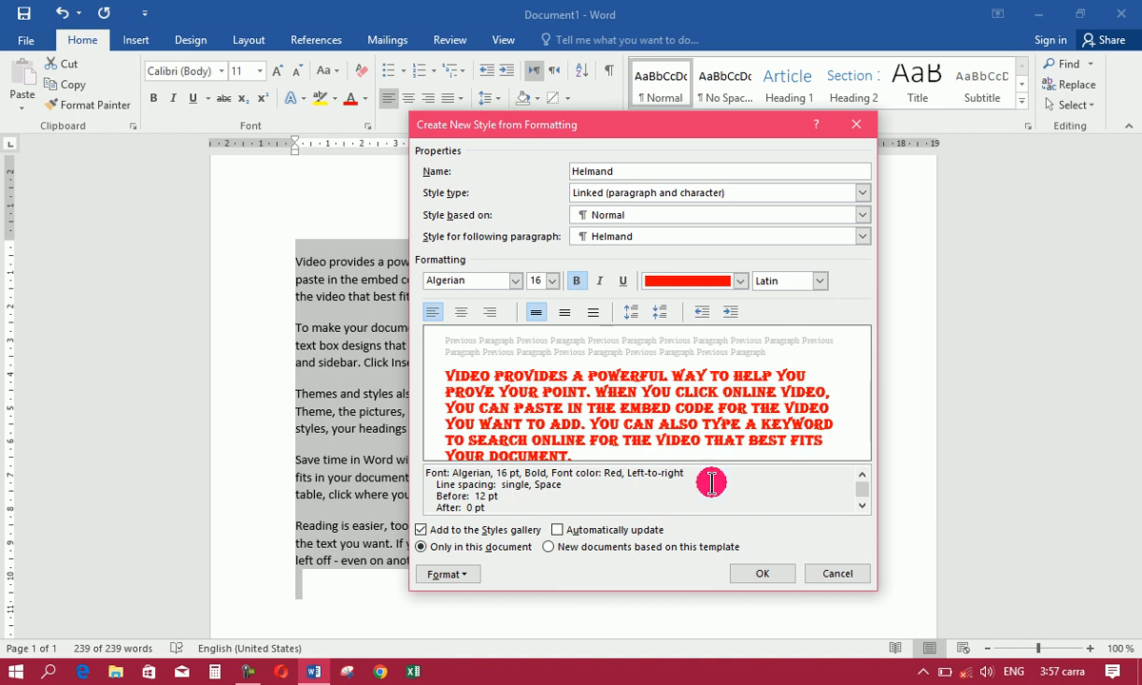
click(762, 573)
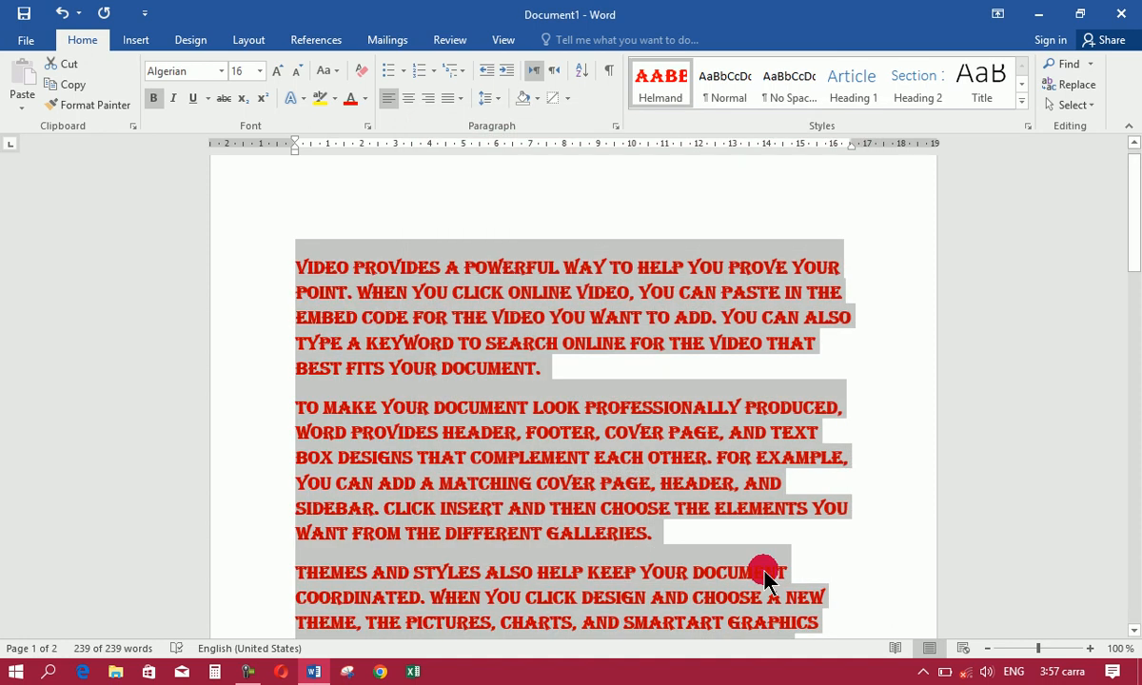
Delete all the selected sample text to leave the document empty
key(Delete)
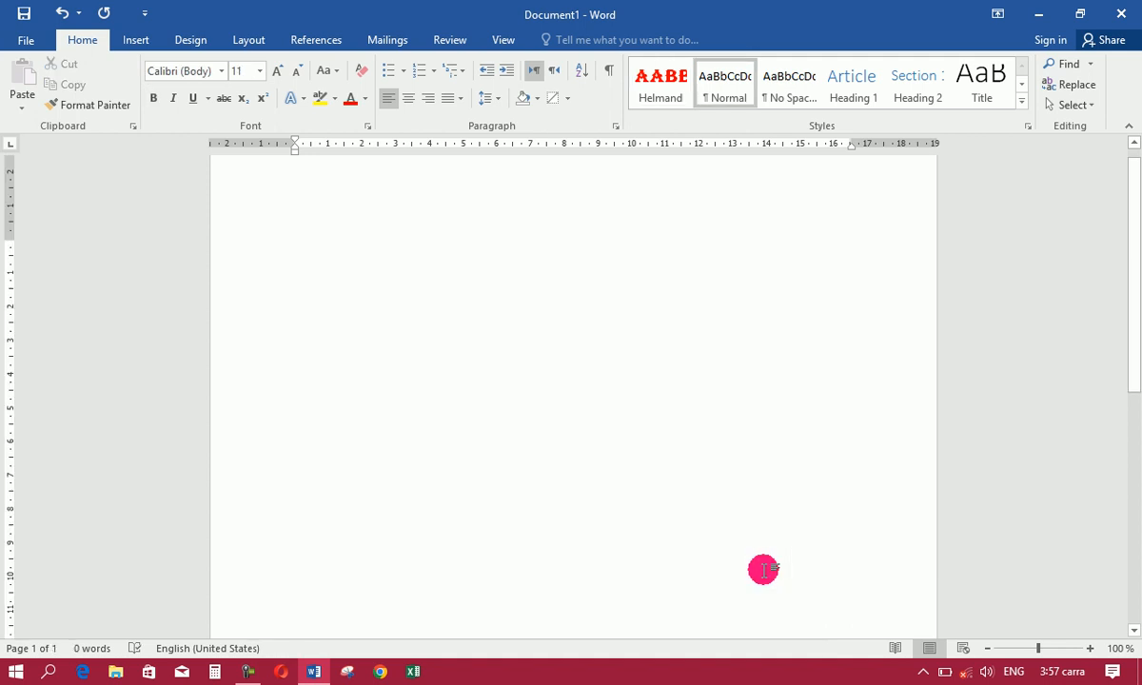
key(ctrl+z)
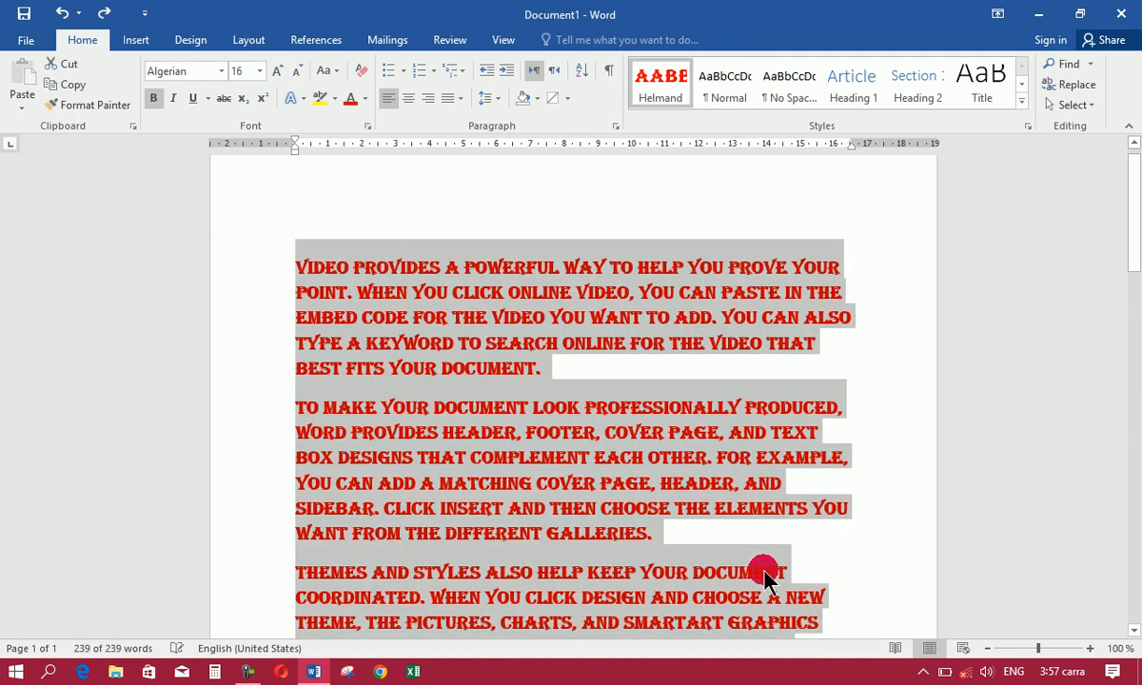
key(Delete)
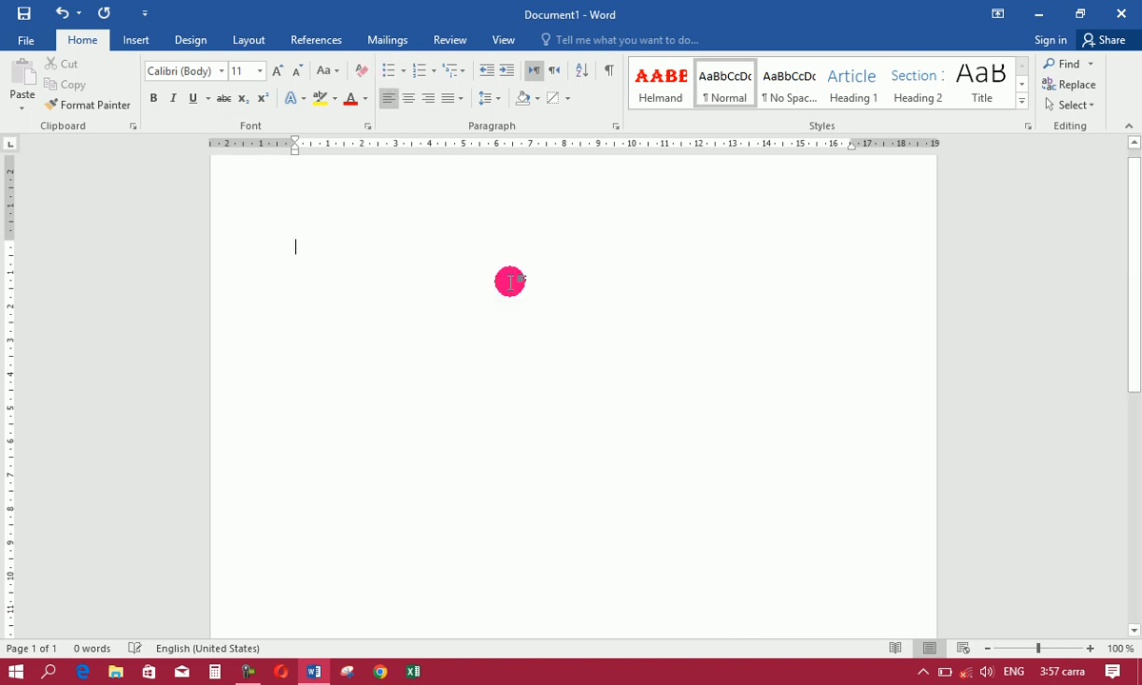
text(=)
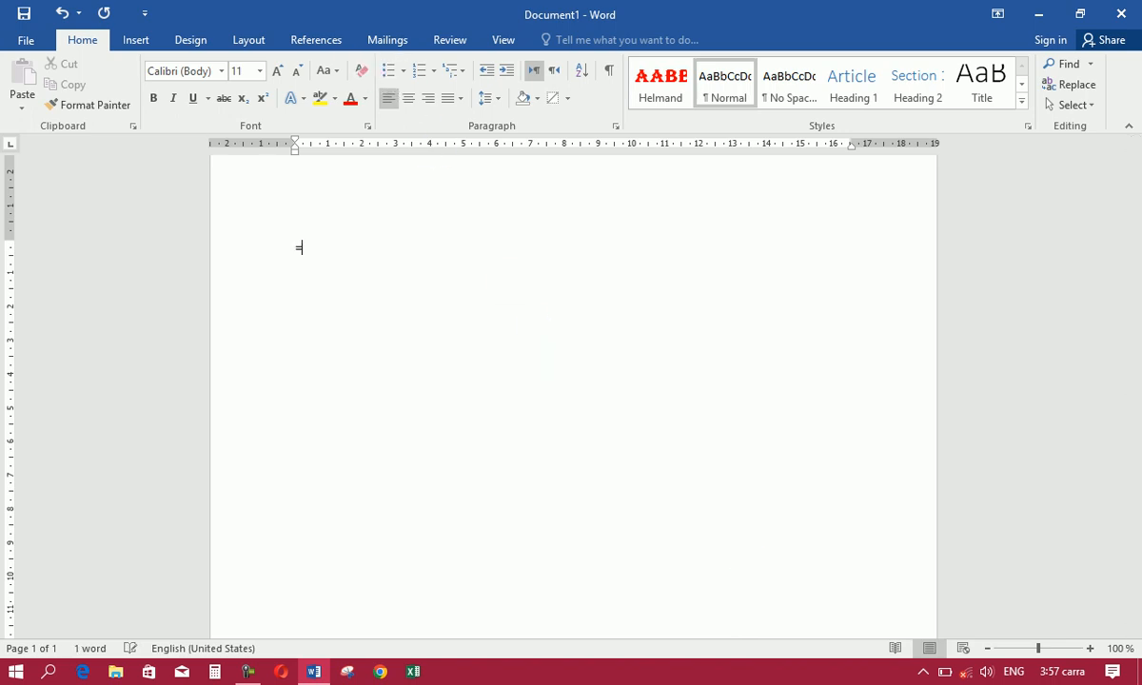
key(BackSpace)
Write the lines "Pen", "Pen is a good", "Pencil" and "Pencil is a good" as separate paragraphs
text(pen)
key(Return)
text(pen)
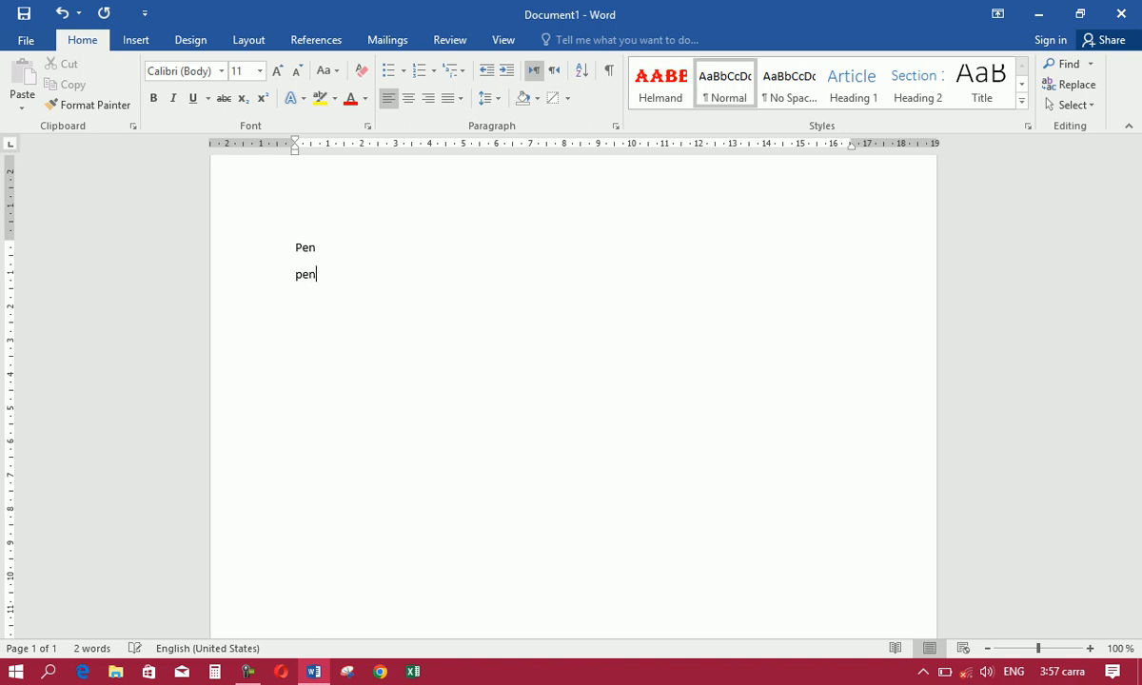
text( is a good)
key(Return)
text(pencil)
key(Return)
text(pencil is a good)
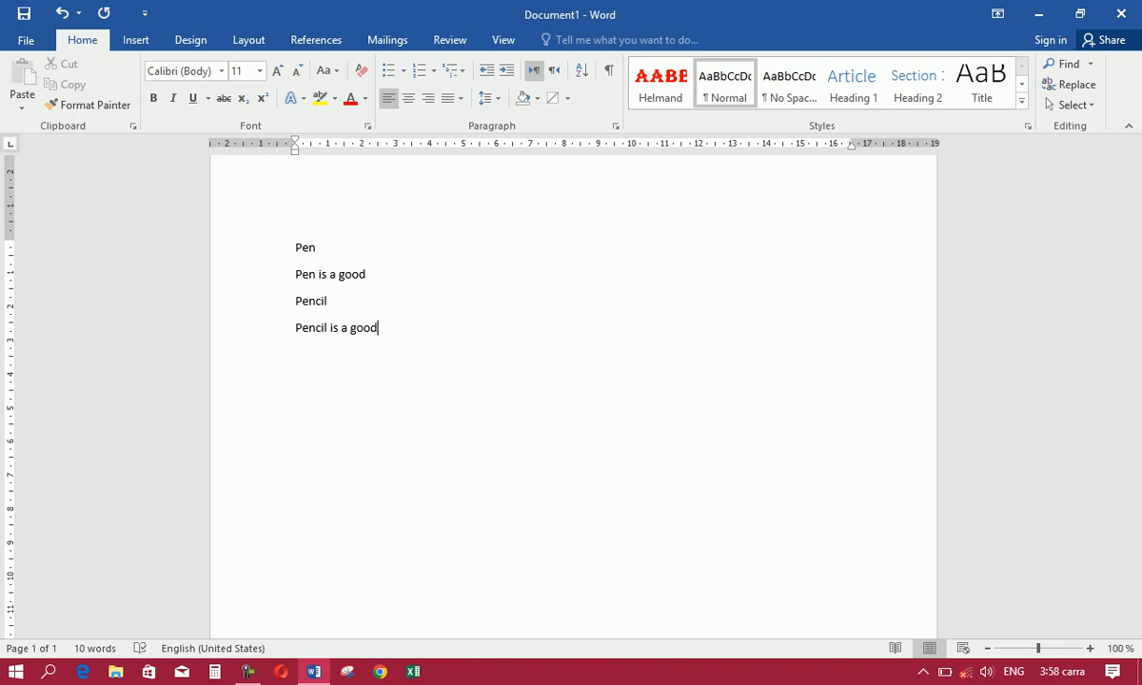
Add the lines "Book" and "Book is a good" as new paragraphs below the pencil lines
key(Return)
text(Book)
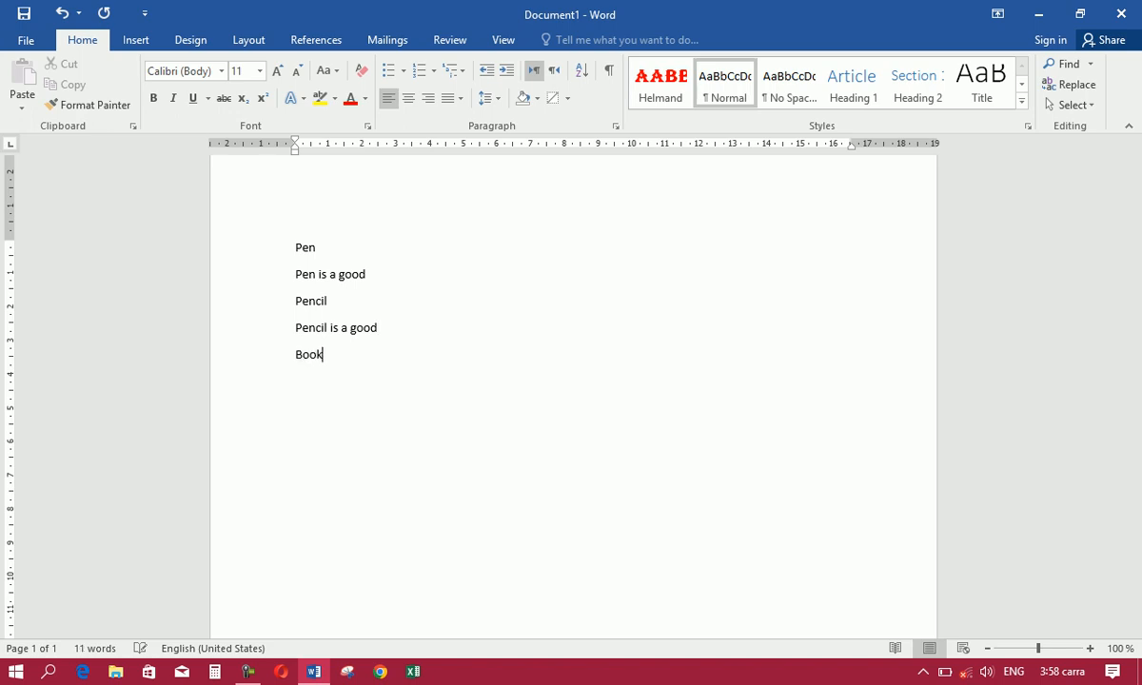
key(Return)
text(Book is a o)
key(BackSpace)
text(good)
Add the lines "Car" and "Car is a good" as new paragraphs at the end of the text
key(Return)
text(Pe)
key(BackSpace)
key(BackSpace)
key(BackSpace)
key(Return)
text(car)
key(Return)
text(car is a good)
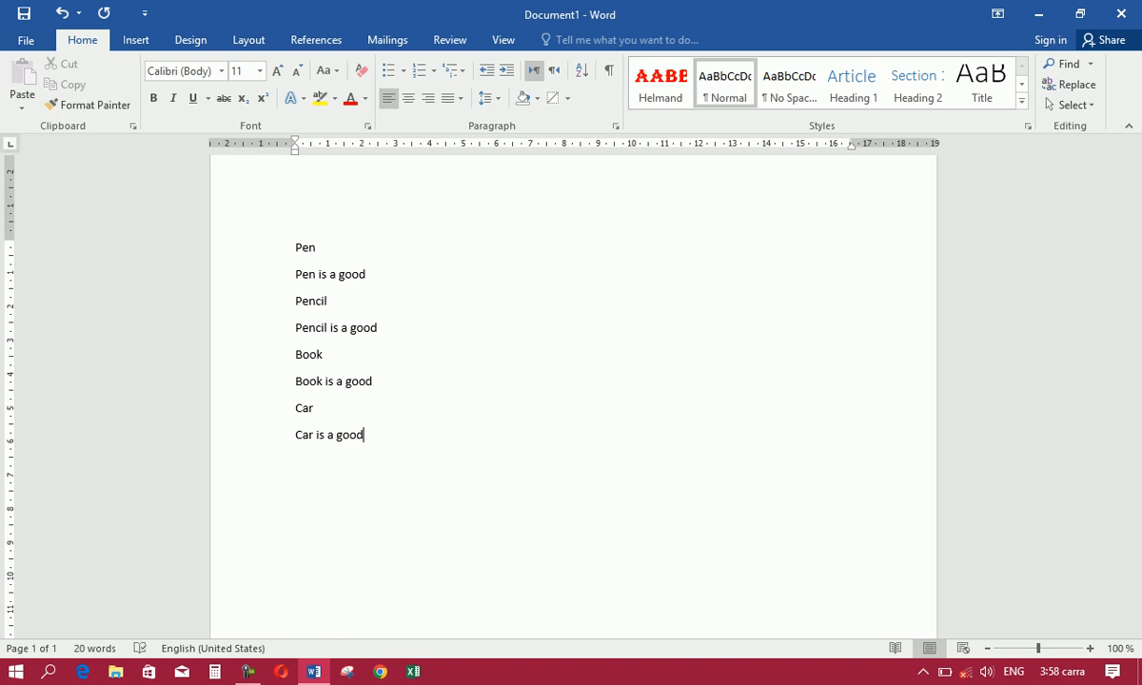
Try the Helmand style on the first Pen line, undo it, and look through the full style gallery
click(304, 250)
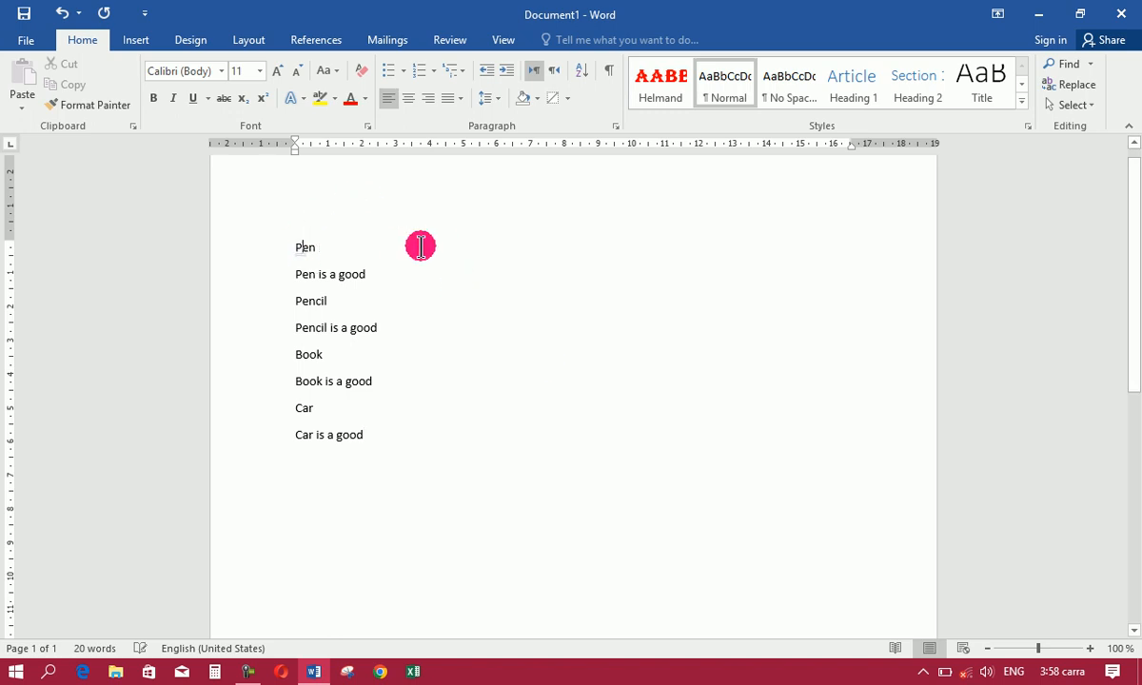
click(651, 95)
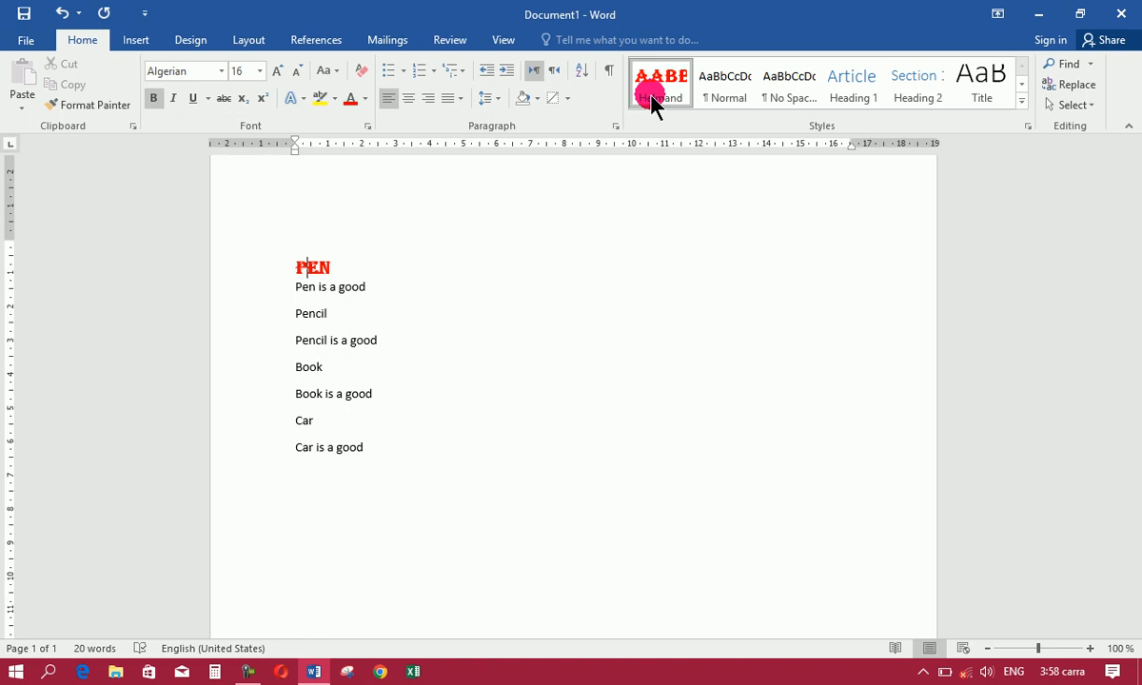
key(ctrl+z)
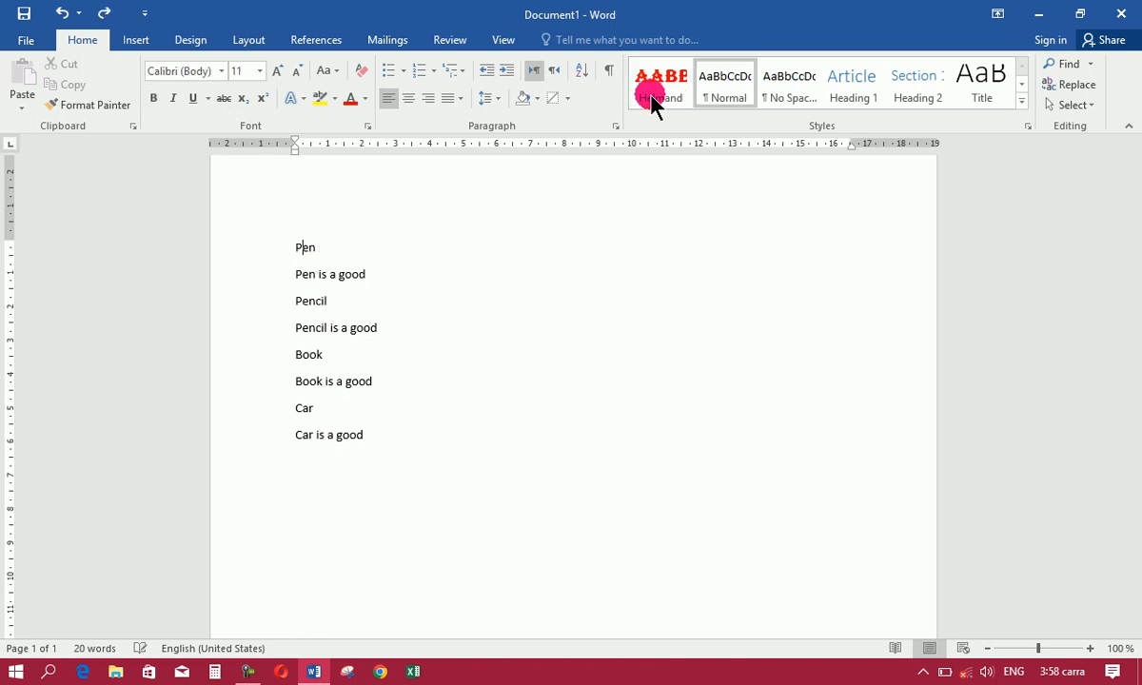
click(1024, 101)
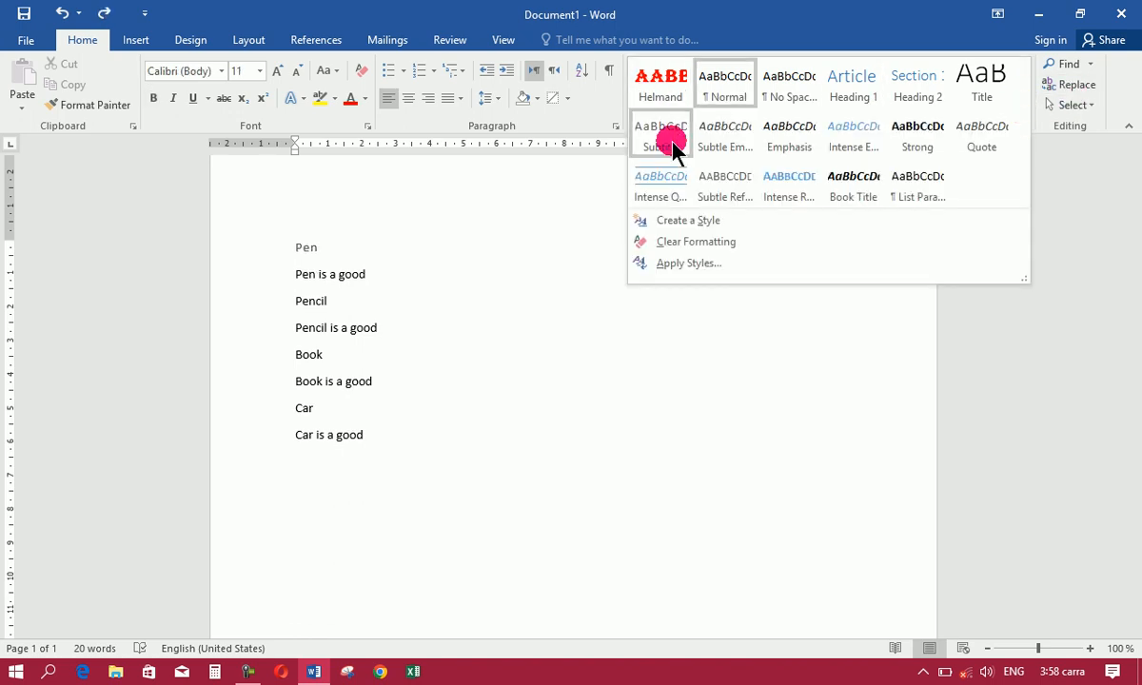
click(522, 351)
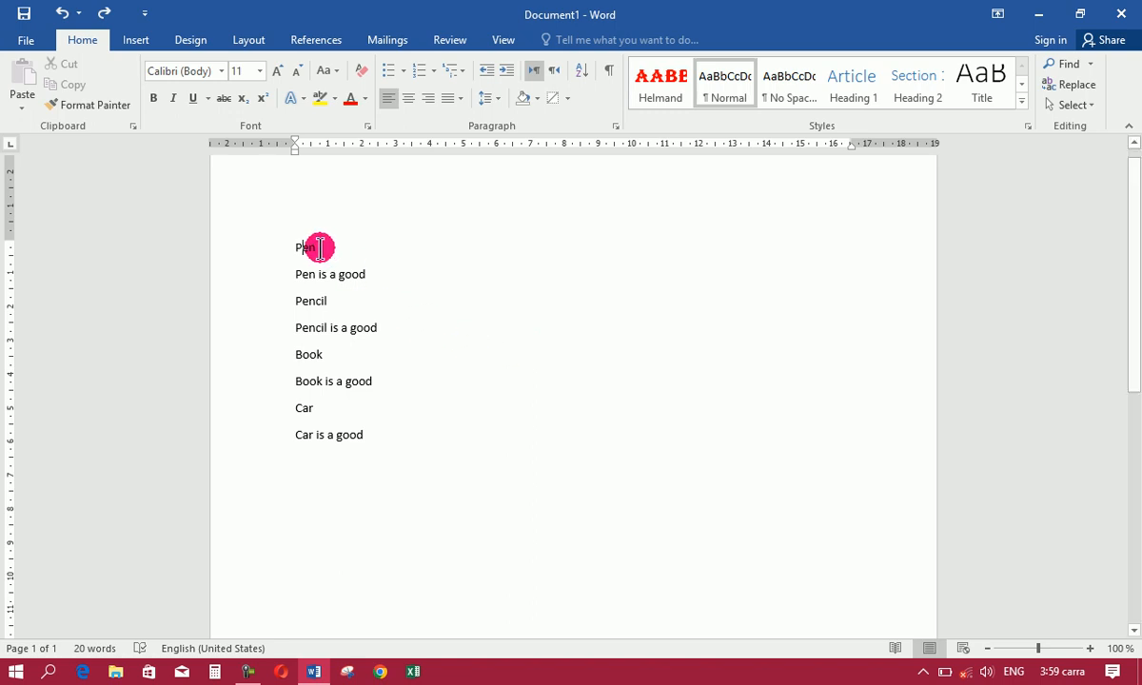
Try the Helmand style on the Pen, Pencil and Book heading lines one by one, and undo all three applications
click(669, 95)
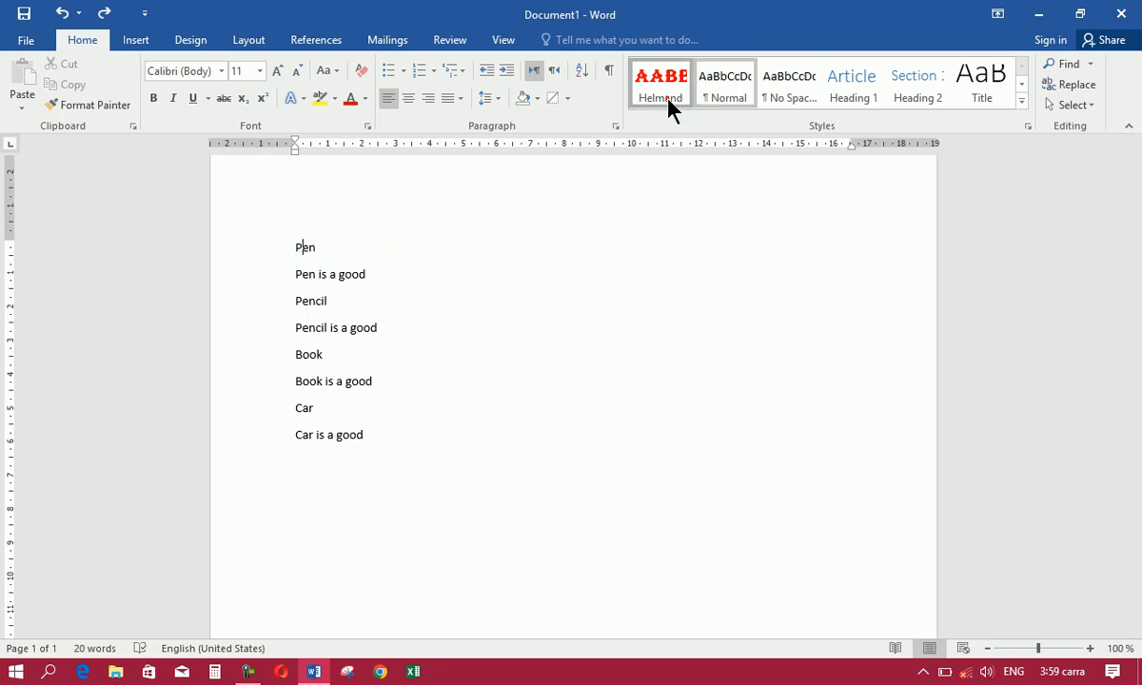
click(311, 313)
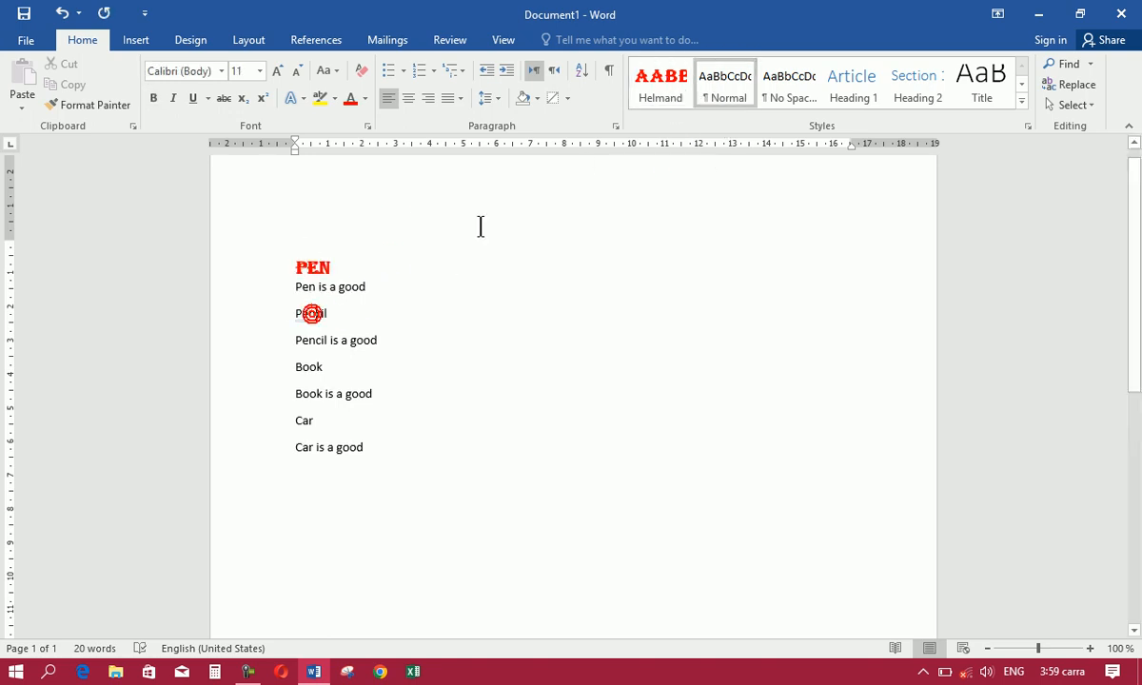
click(664, 95)
click(303, 372)
click(657, 96)
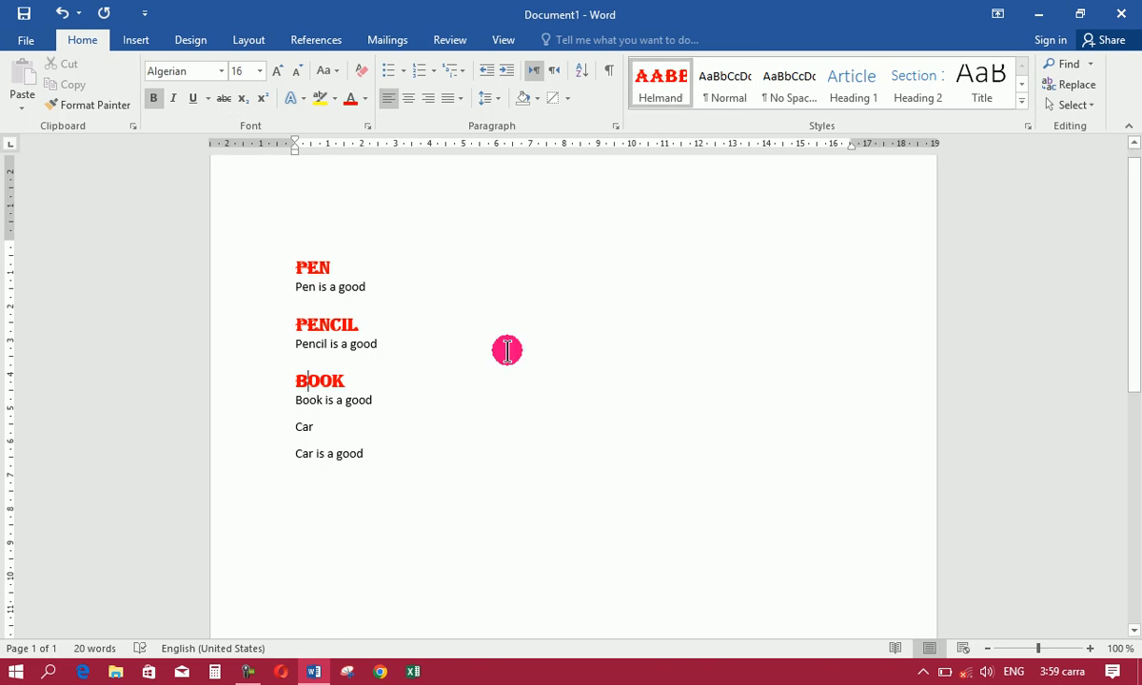
key(ctrl+z)
key(ctrl+z)
key(ctrl+z)
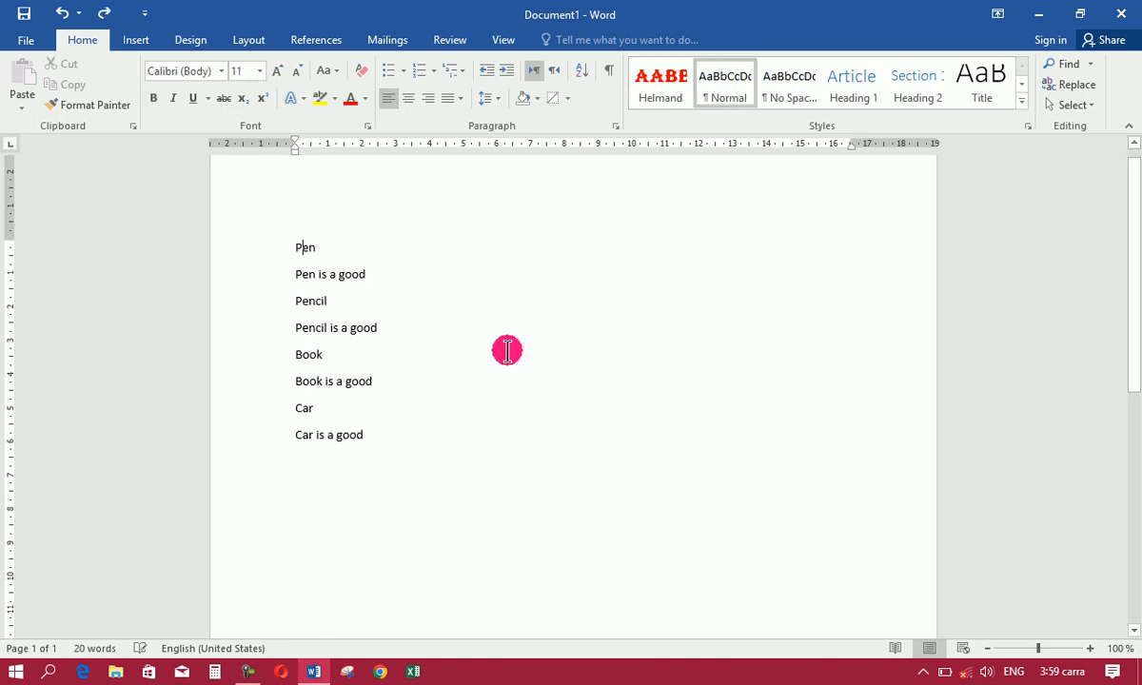
Try to select only the Pen and Pencil heading lines together
double_click(307, 247)
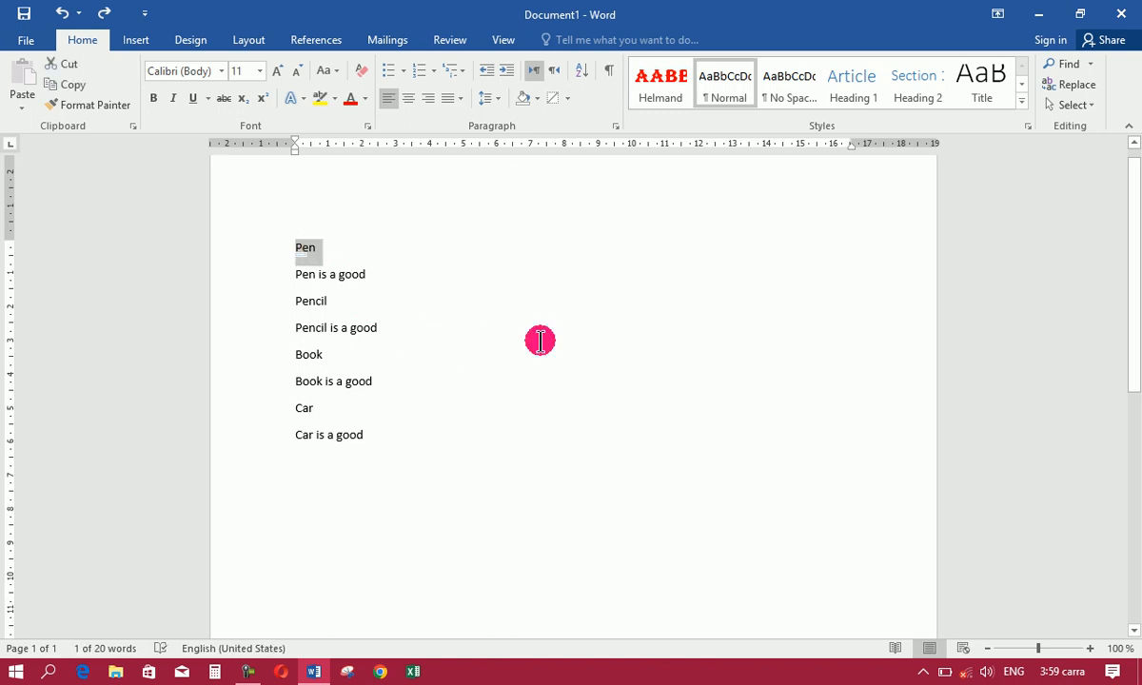
shift+click(317, 301)
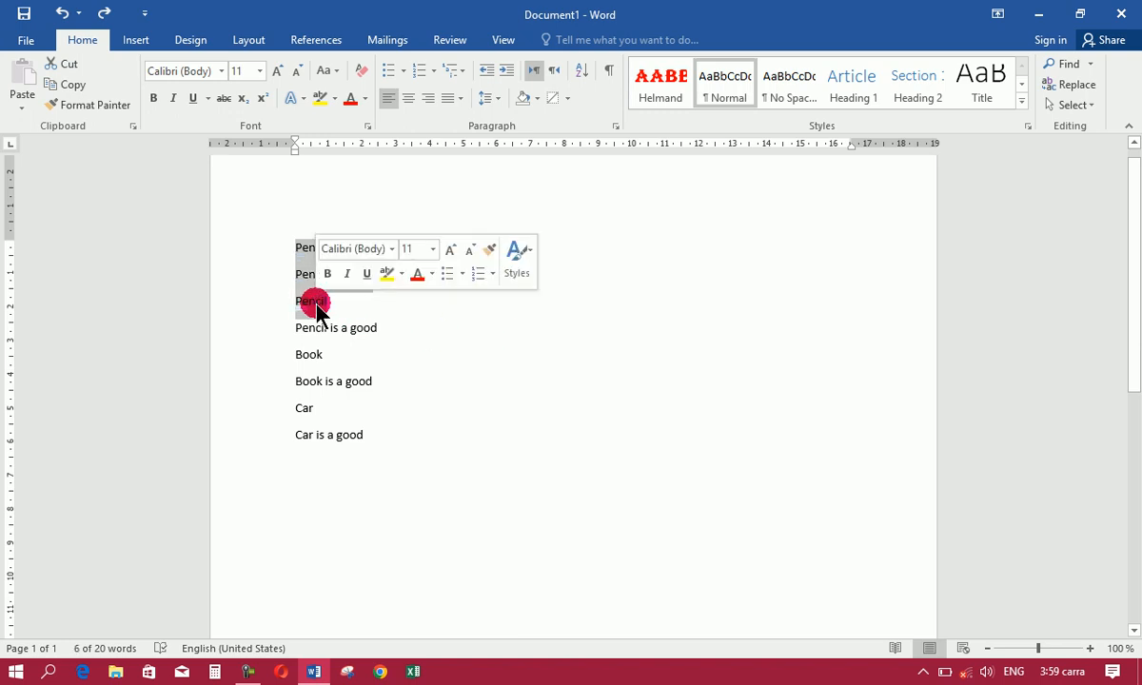
click(315, 301)
click(315, 301)
double_click(315, 301)
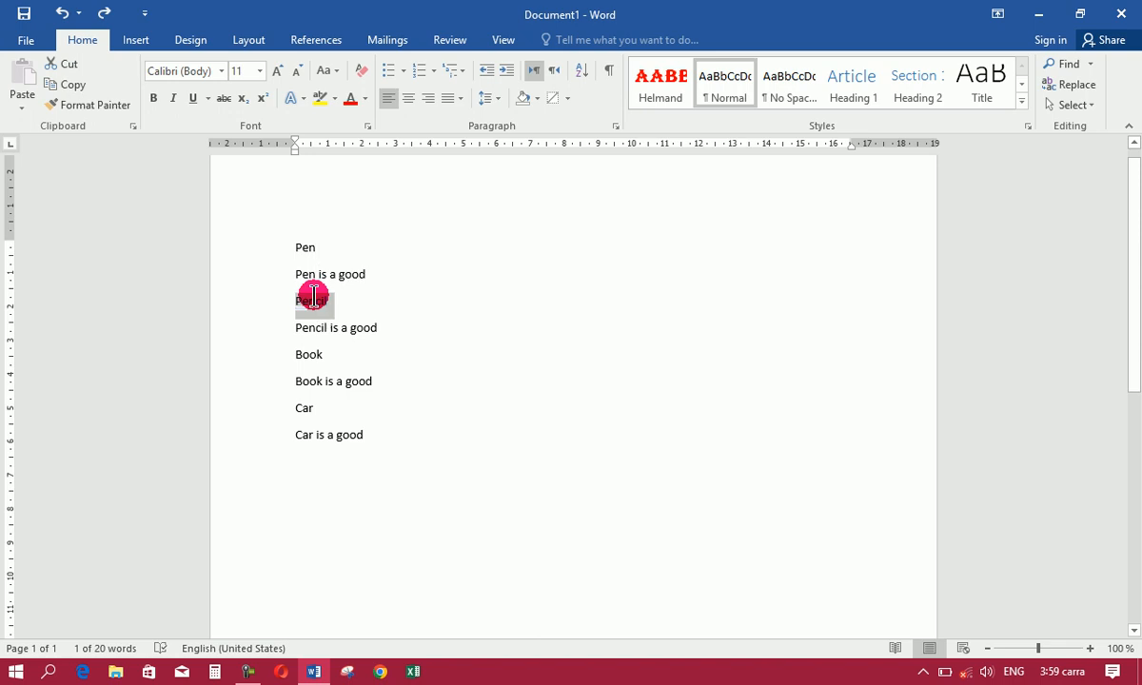
ctrl+click(306, 247)
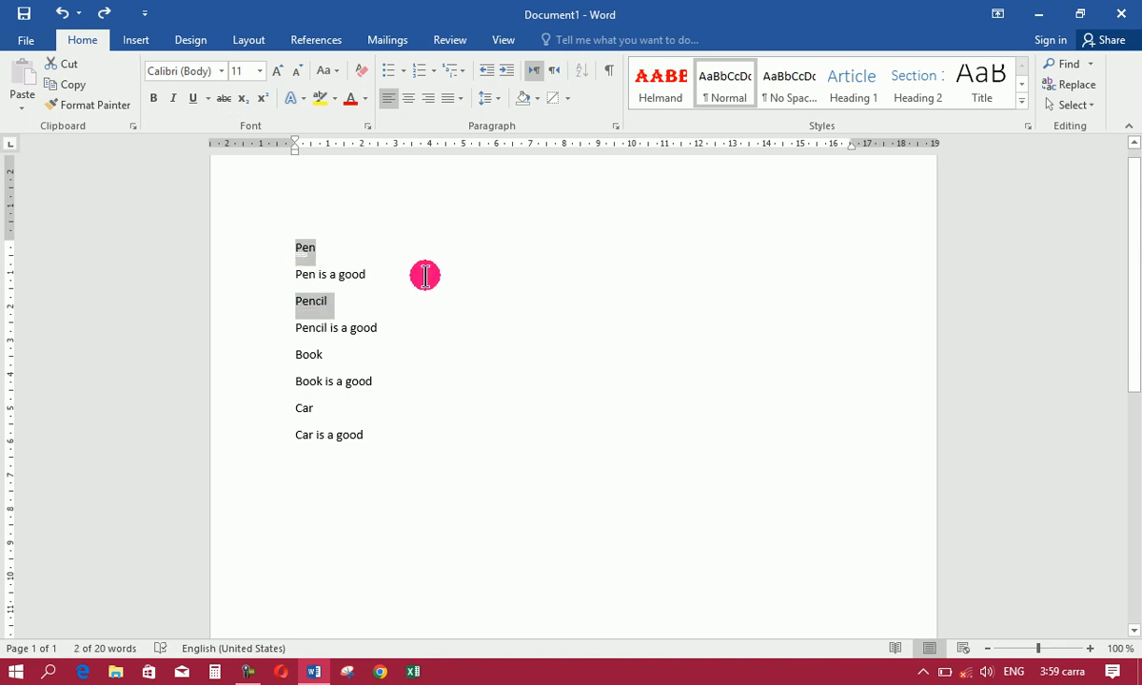
click(306, 248)
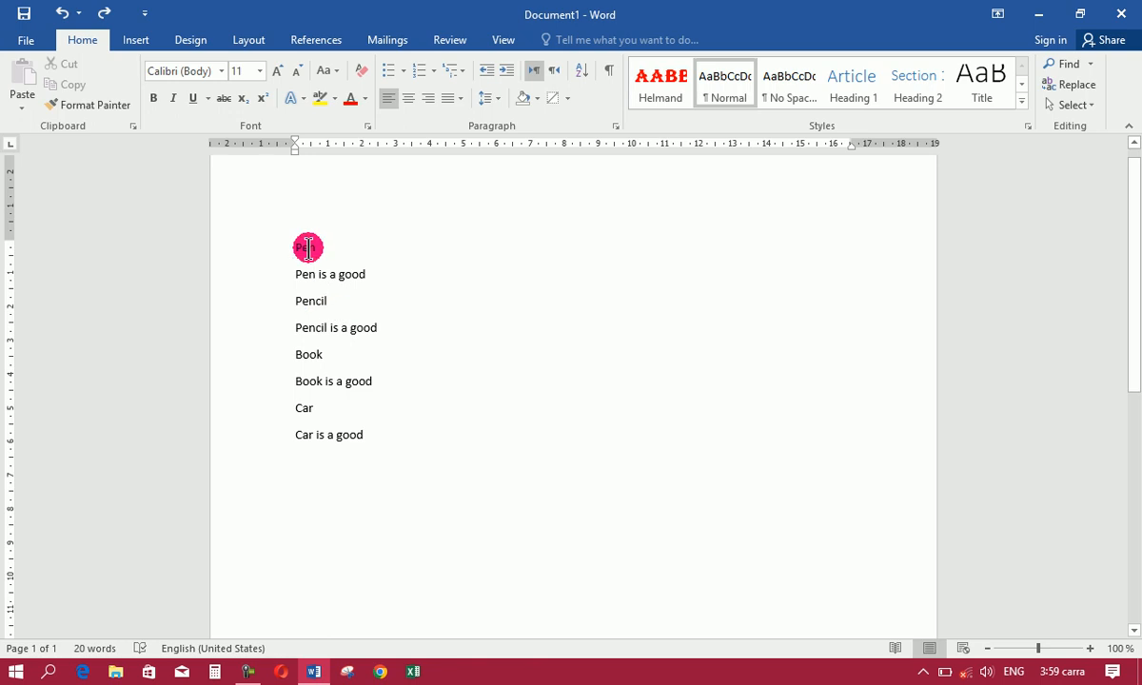
Select the single-word headings Pen, Pencil, Book and Car one at a time
double_click(307, 248)
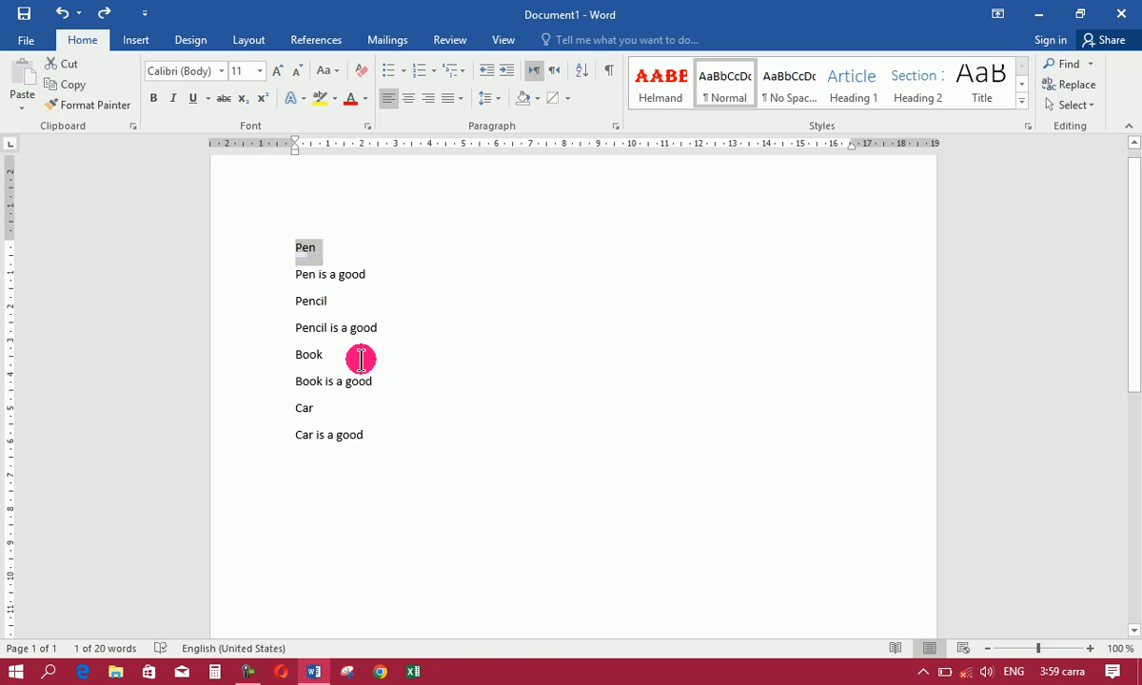
double_click(312, 298)
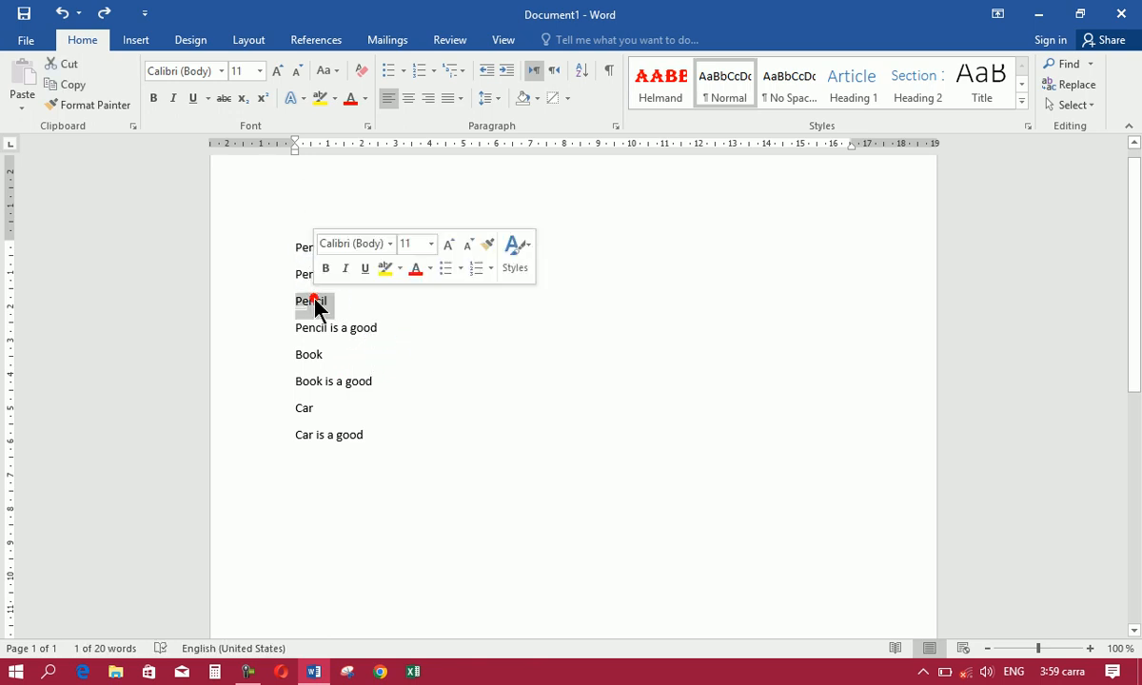
double_click(313, 355)
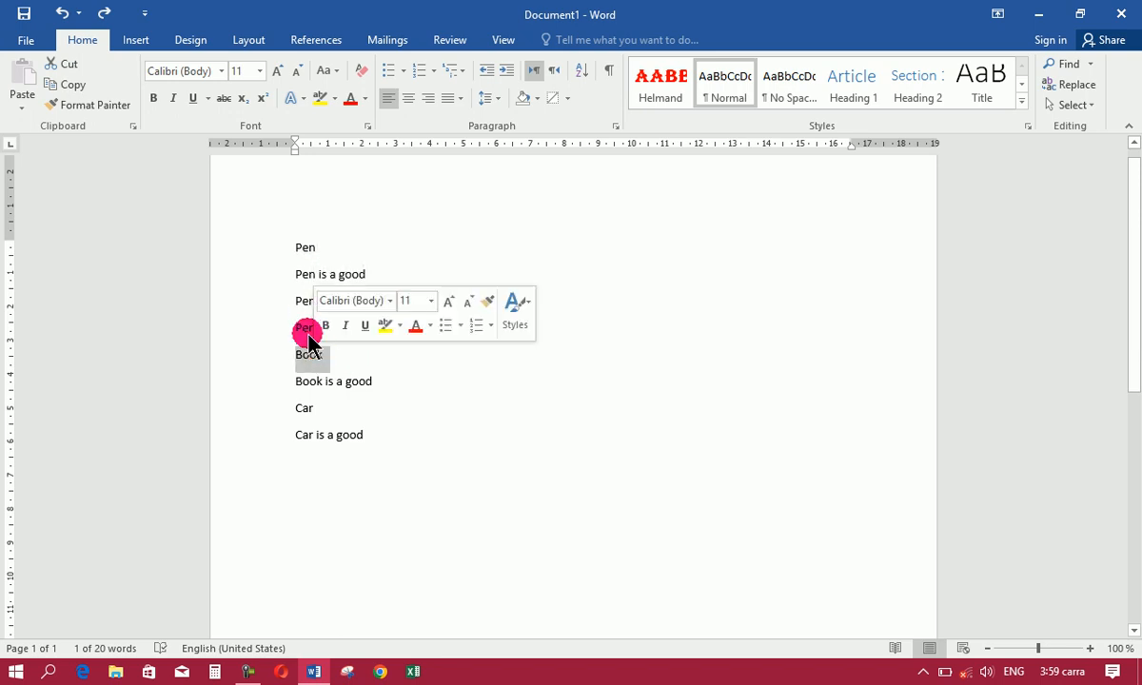
double_click(306, 407)
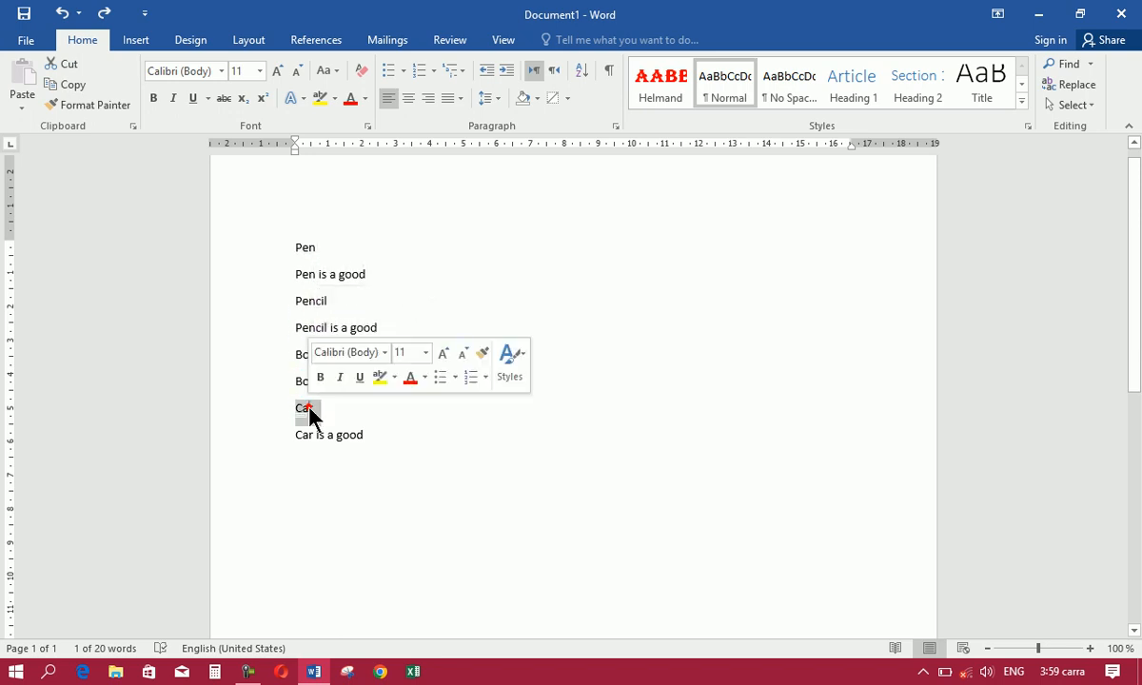
Select the headings Pen, Pencil, Book and Car together and apply the Helmand style to them
double_click(306, 248)
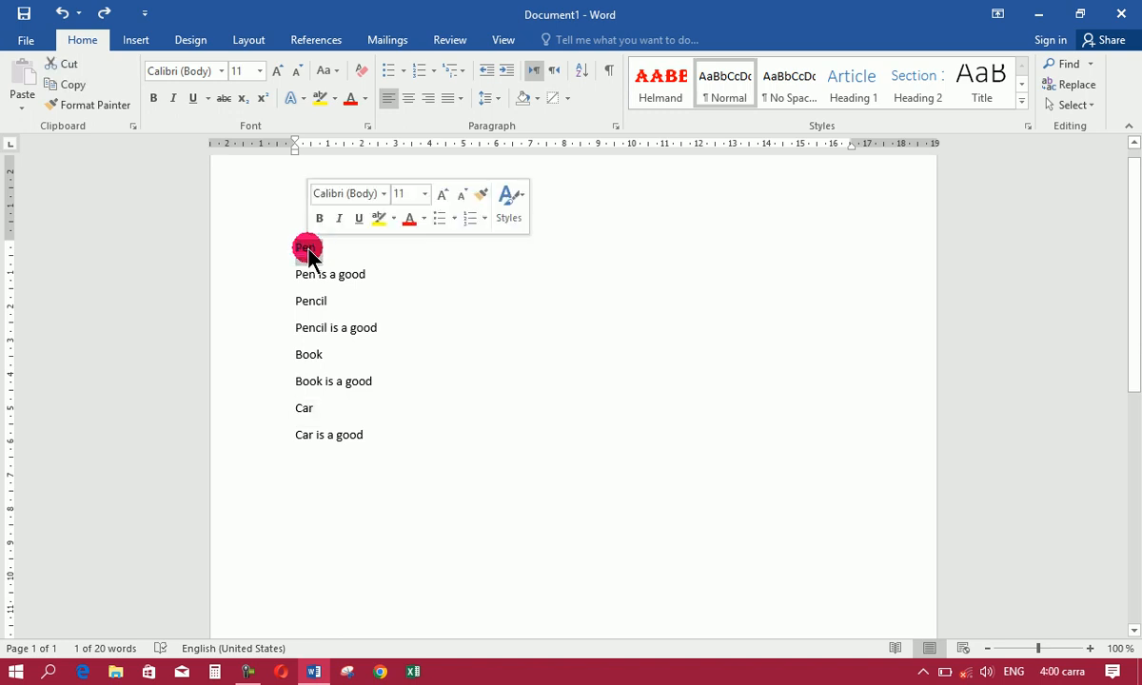
ctrl+double_click(311, 302)
ctrl+double_click(311, 355)
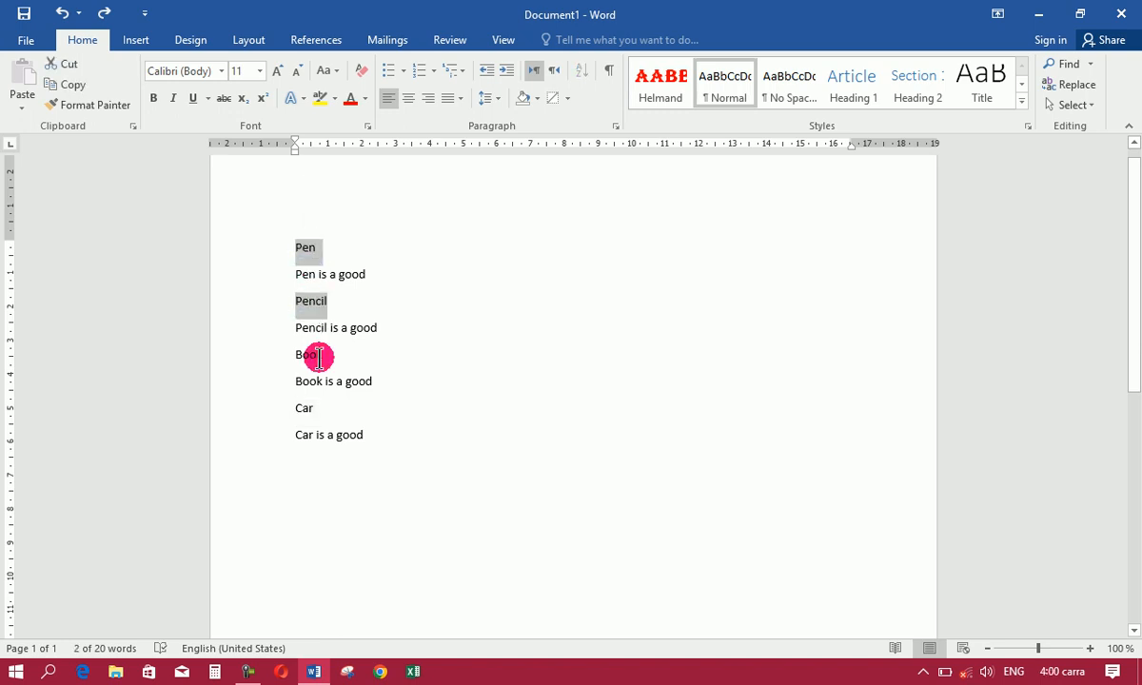
ctrl+double_click(304, 407)
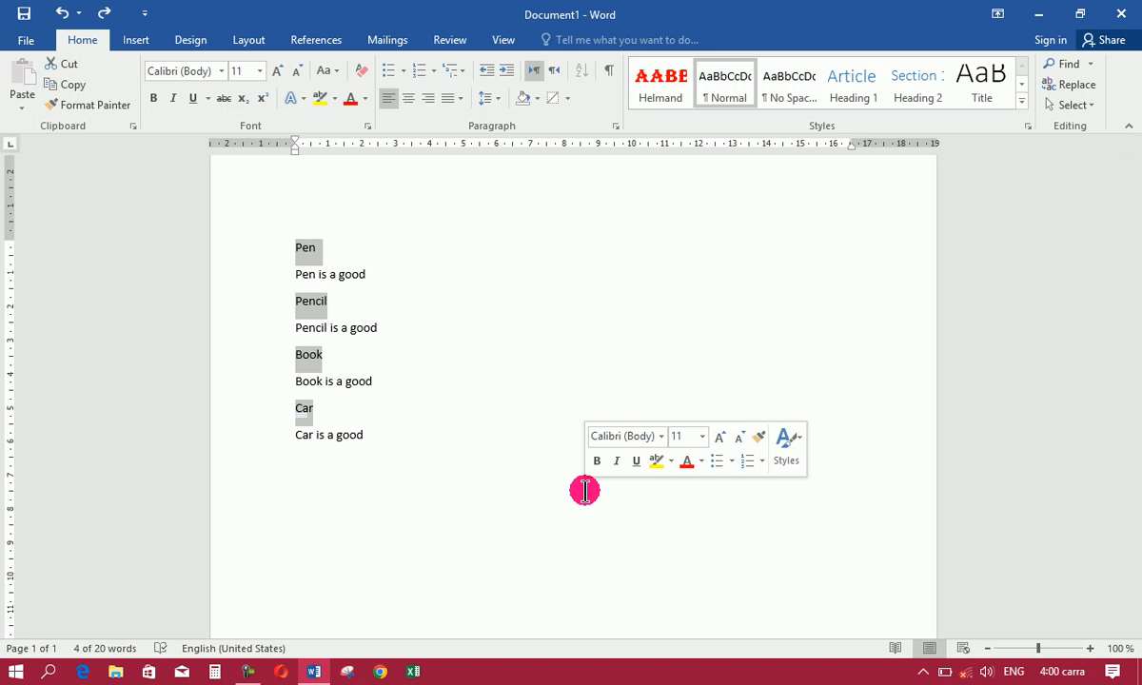
click(664, 97)
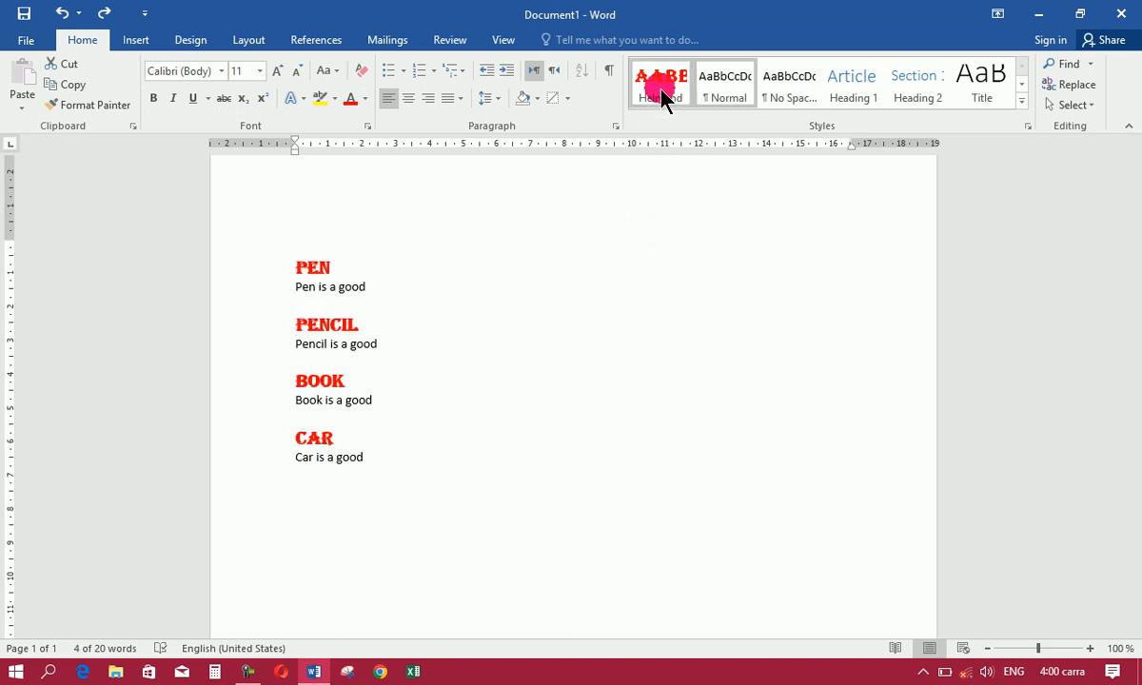
Clear the formatting of all the text in the document and delete the text
click(383, 456)
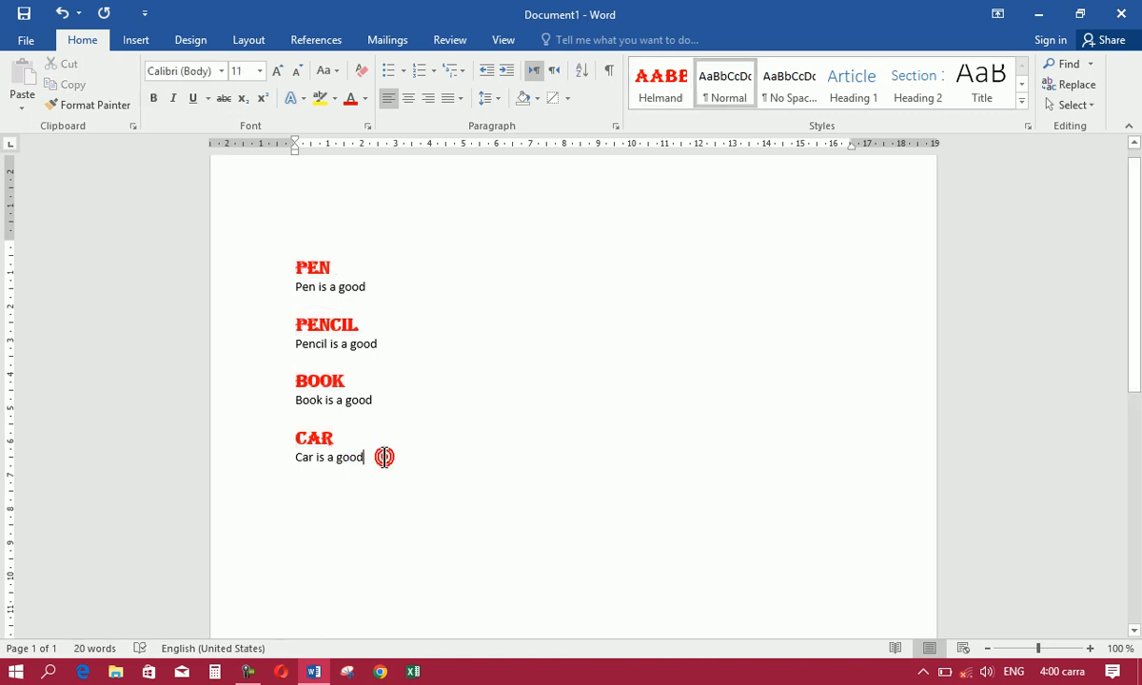
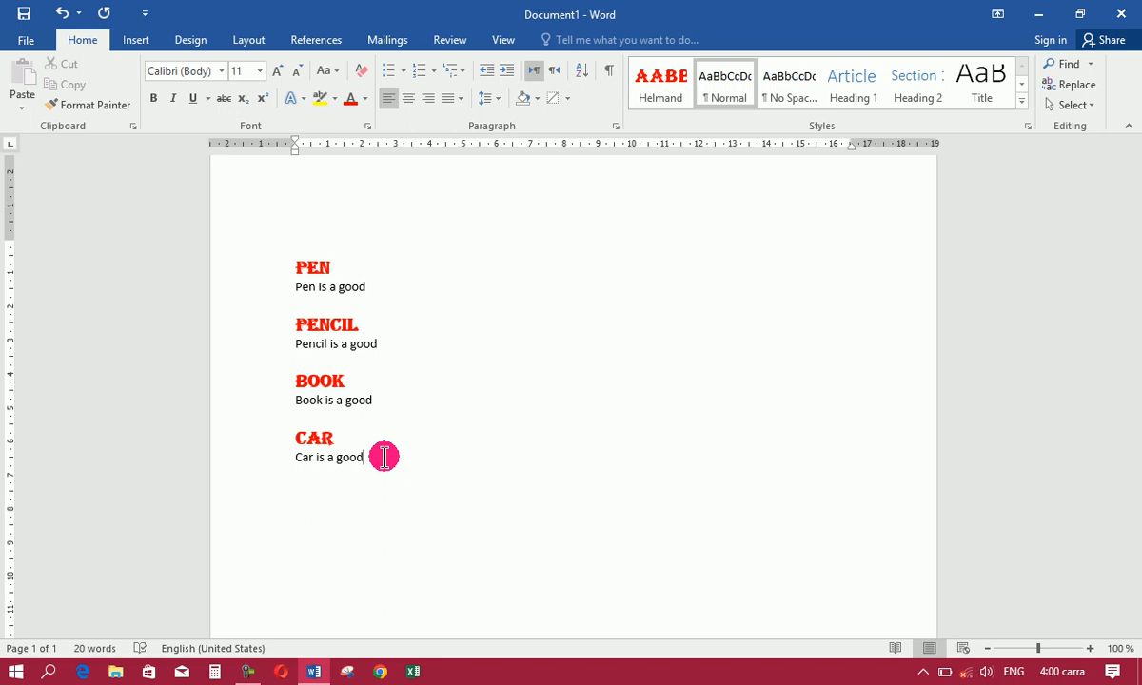
click(384, 457)
key(ctrl+a)
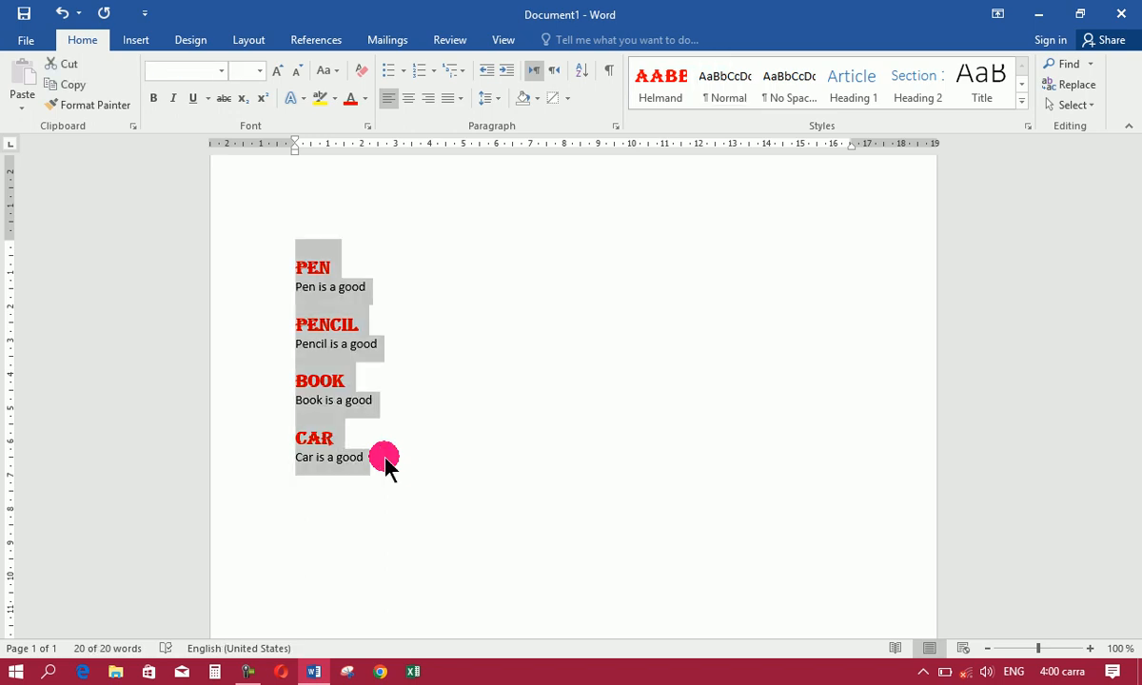
click(1015, 113)
click(758, 223)
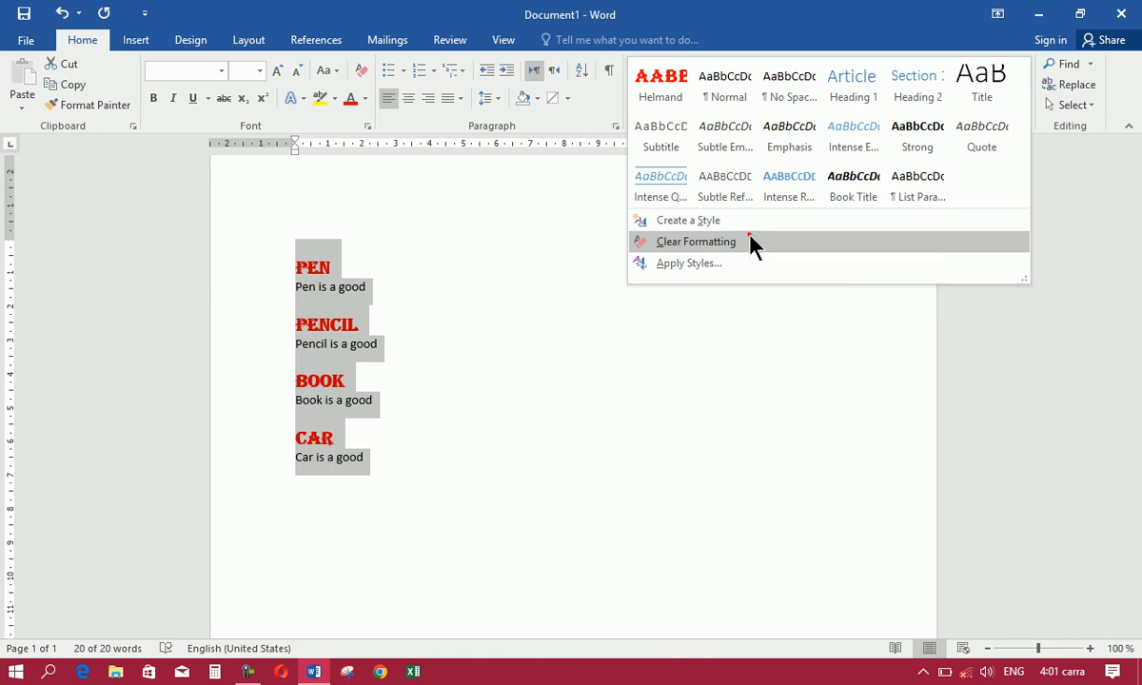
click(695, 242)
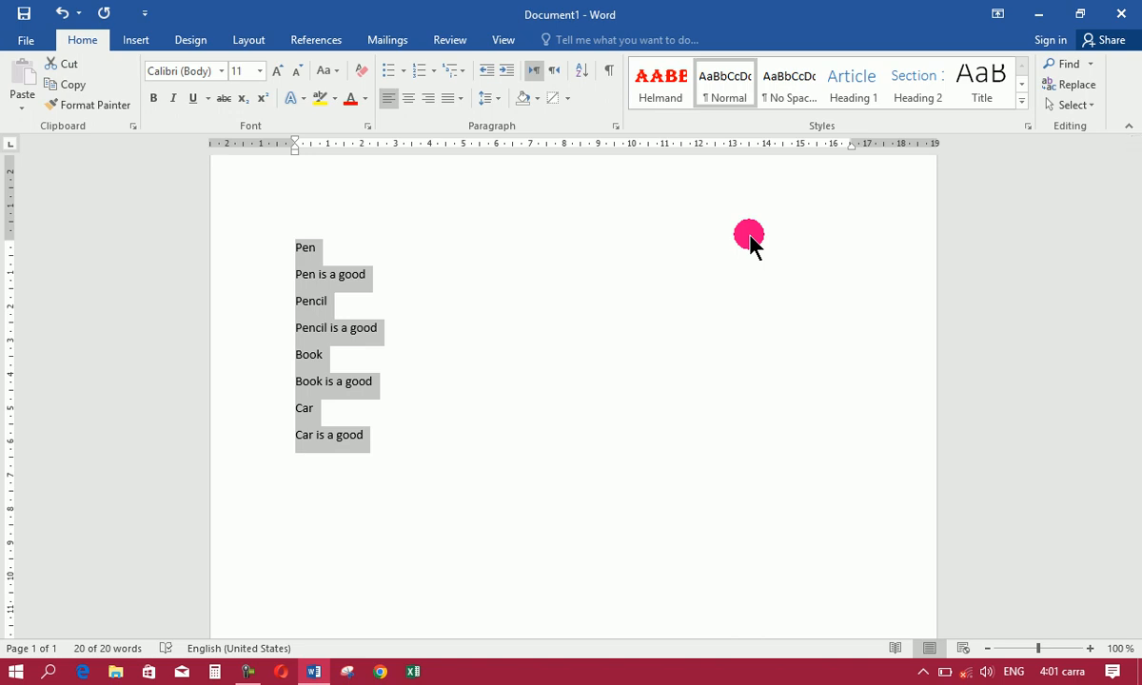
key(Delete)
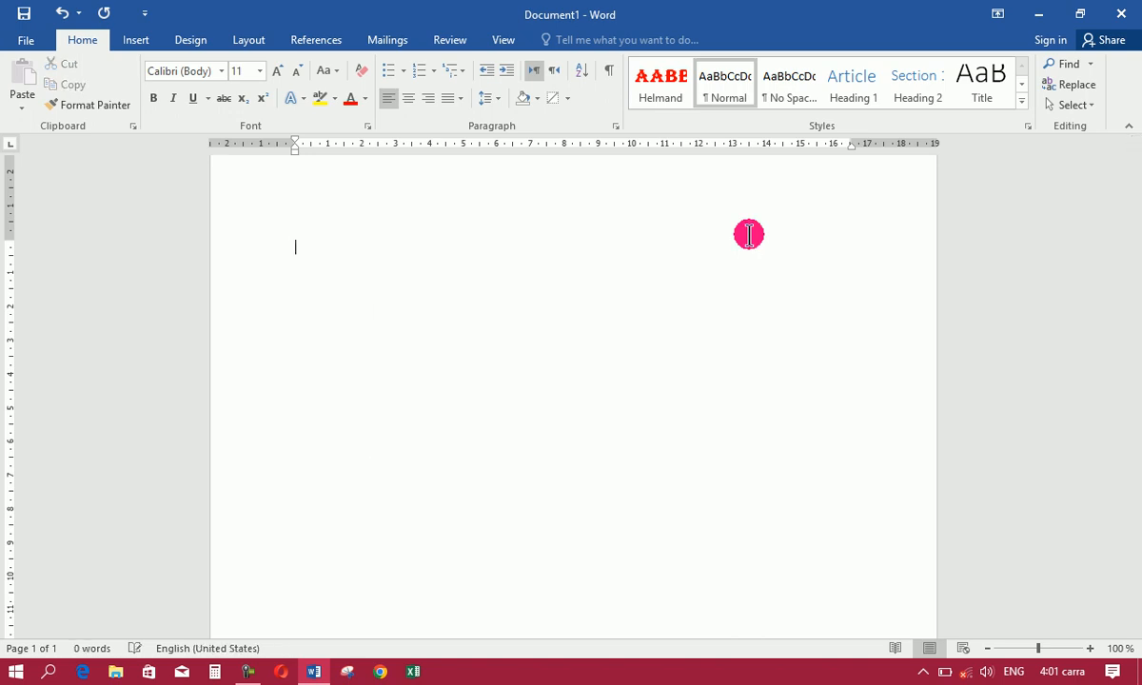
Create a new style named khan through Apply Styles
click(1022, 109)
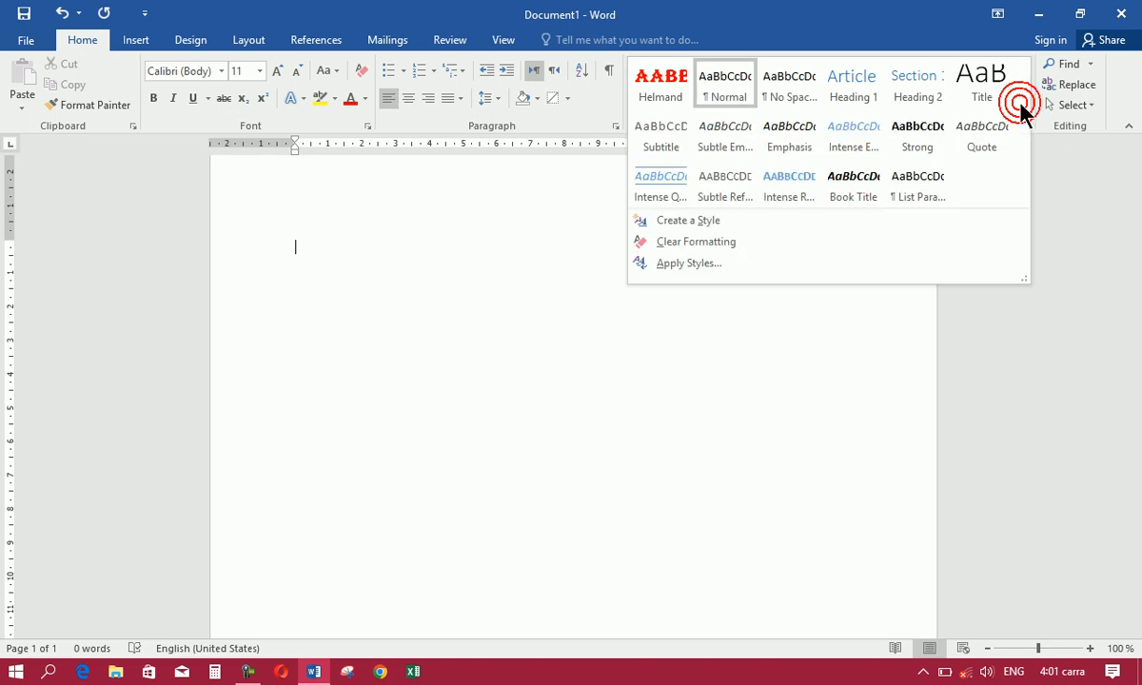
click(743, 265)
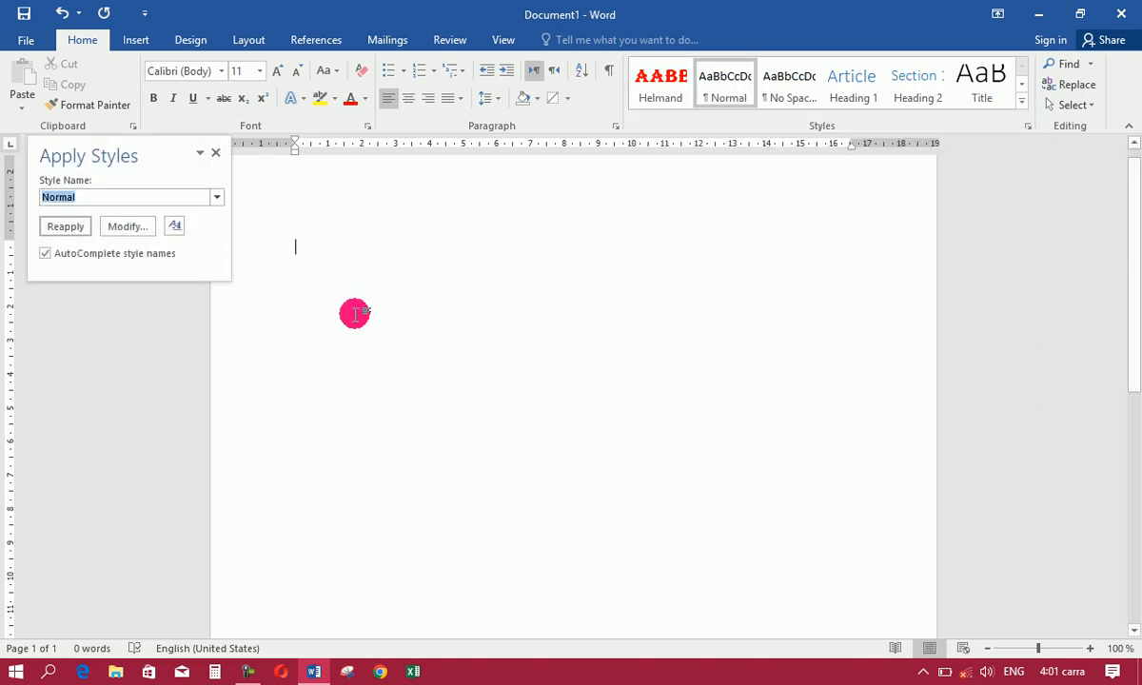
text(jan)
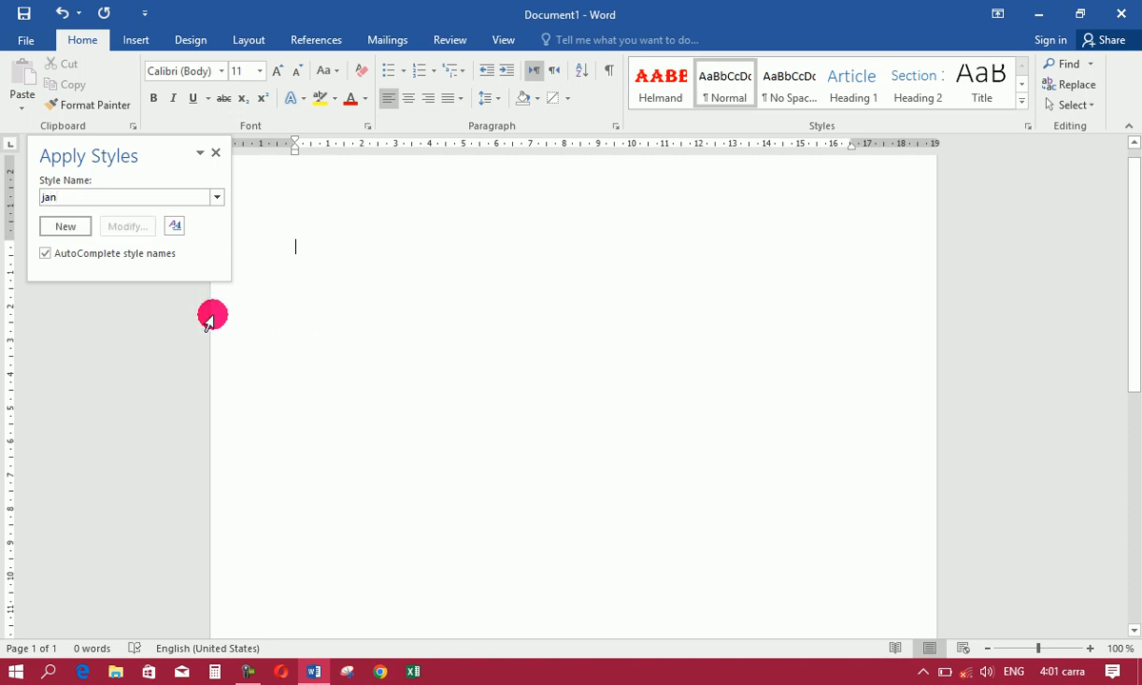
key(BackSpace)
key(BackSpace)
key(BackSpace)
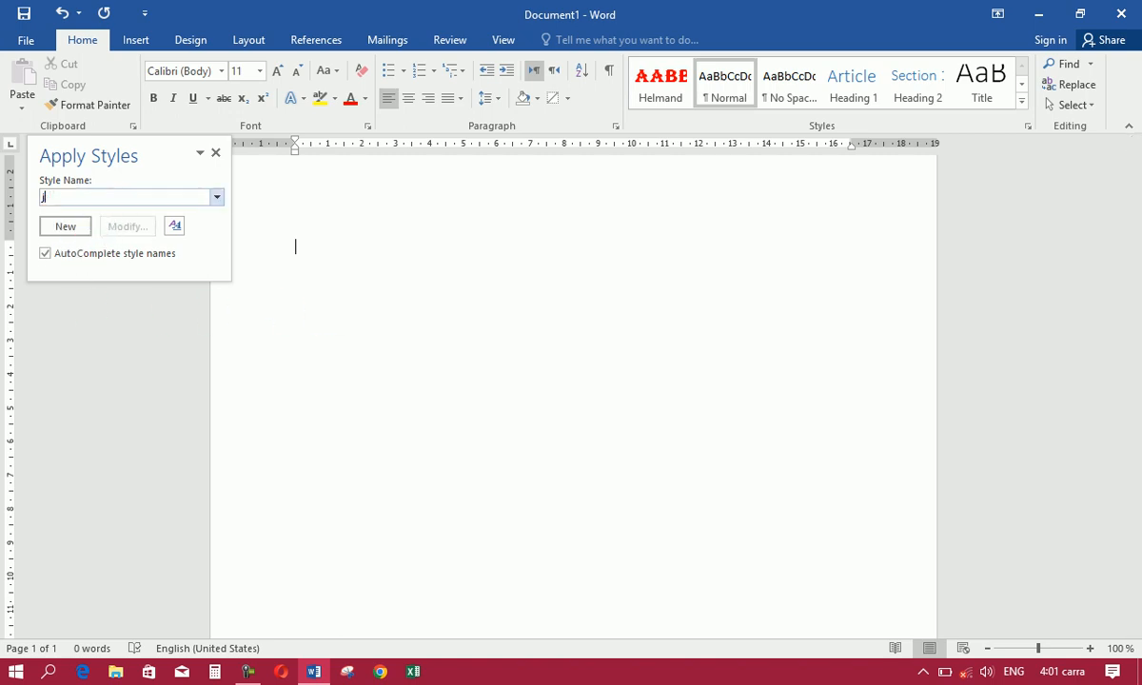
text(khan)
key(BackSpace)
key(BackSpace)
key(BackSpace)
key(BackSpace)
text(khan)
click(59, 227)
Modify the khan style to use bold text at size 20, and close Apply Styles
click(120, 229)
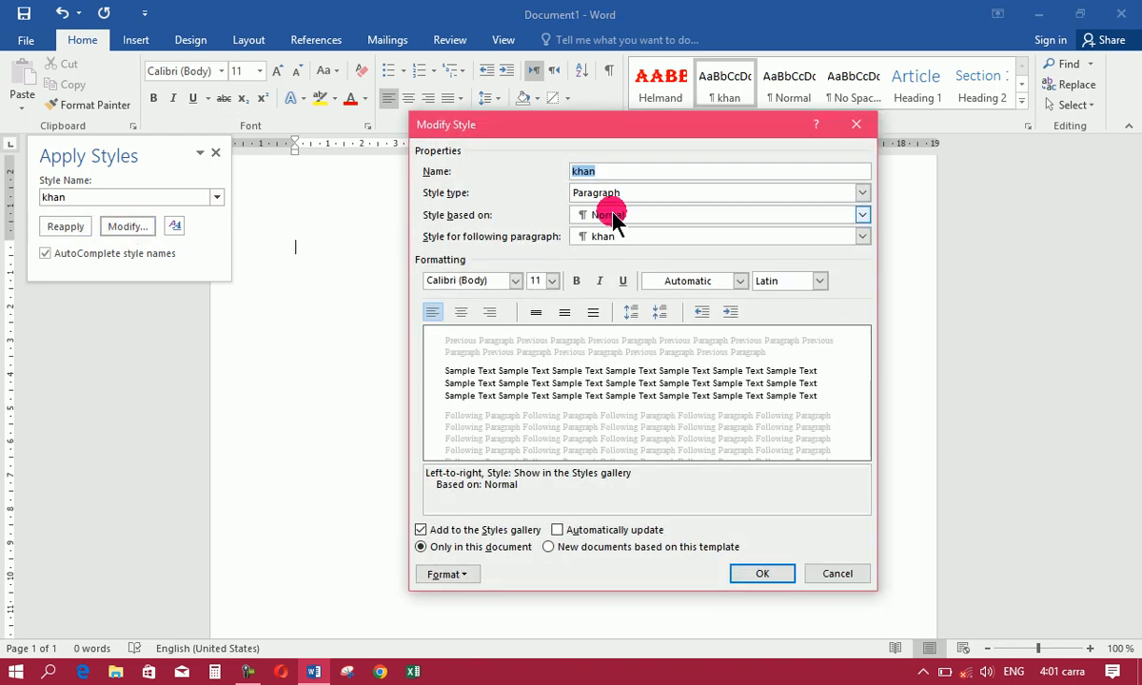
drag(503, 121, 494, 82)
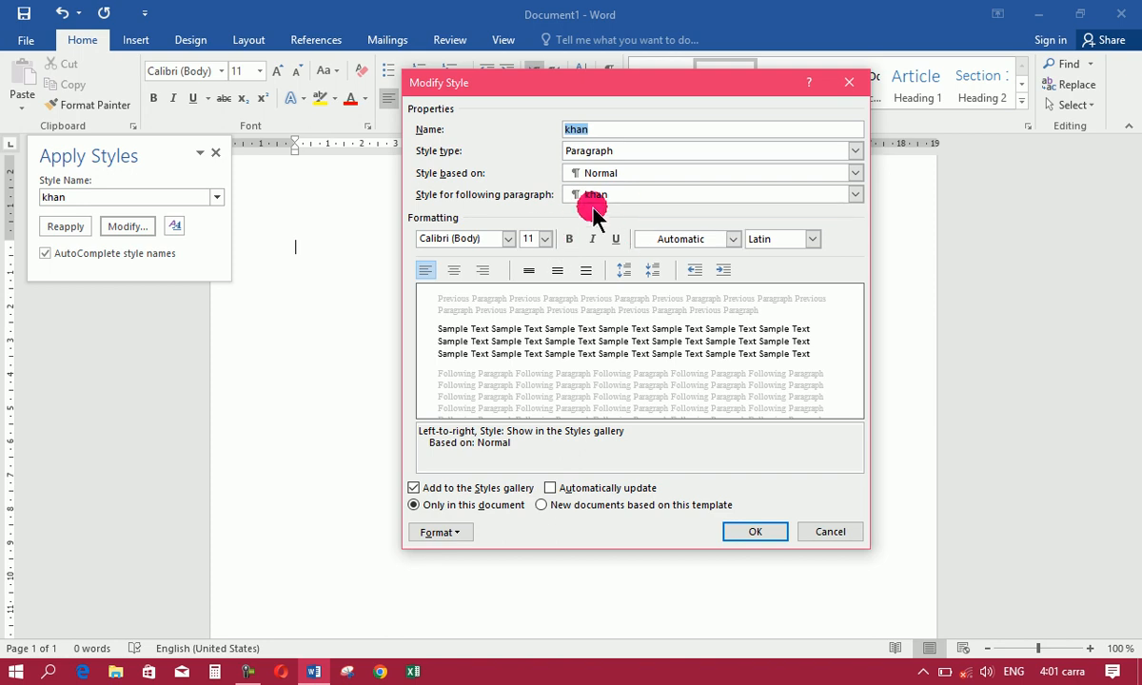
click(571, 239)
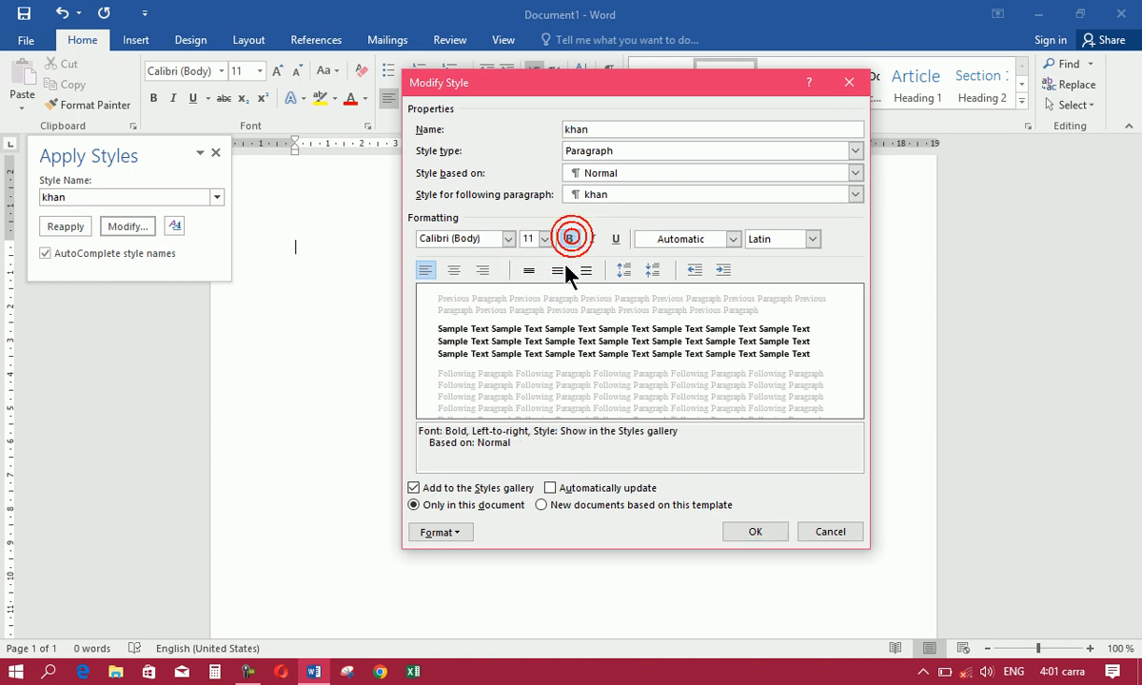
click(545, 239)
click(527, 354)
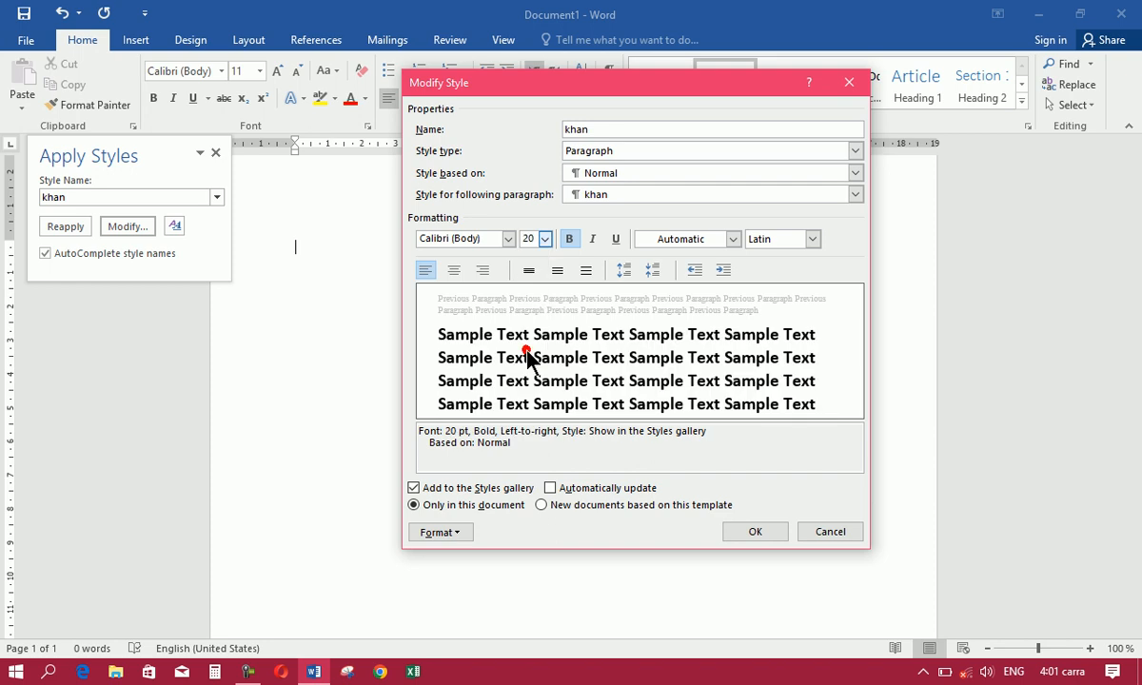
click(747, 533)
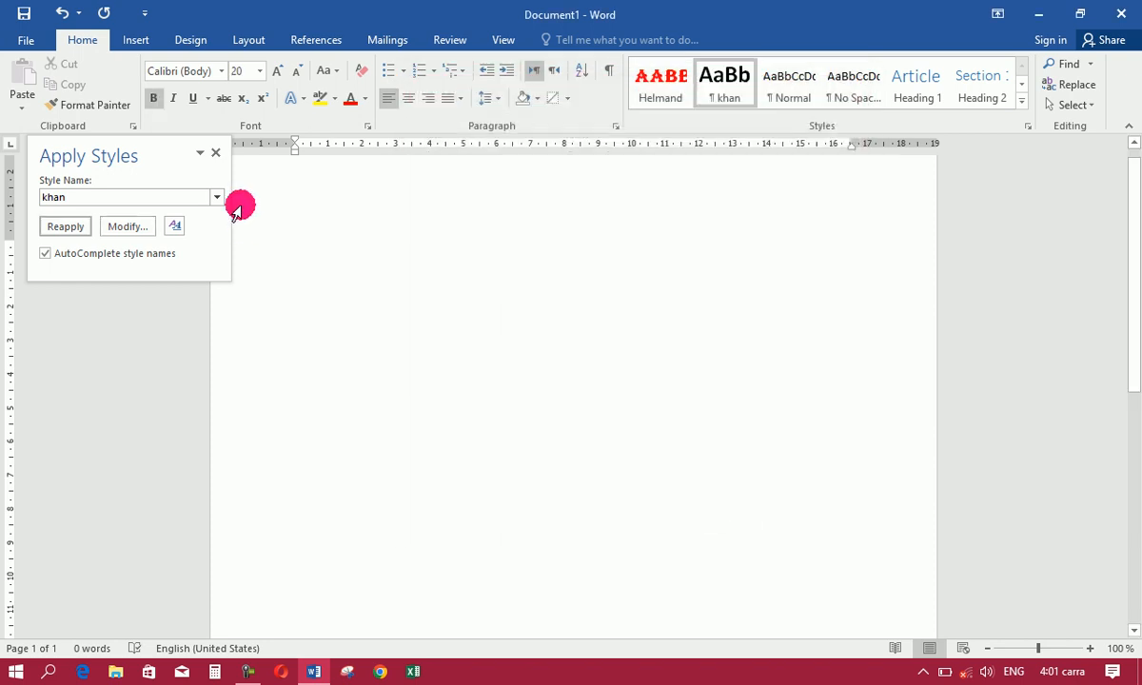
click(217, 155)
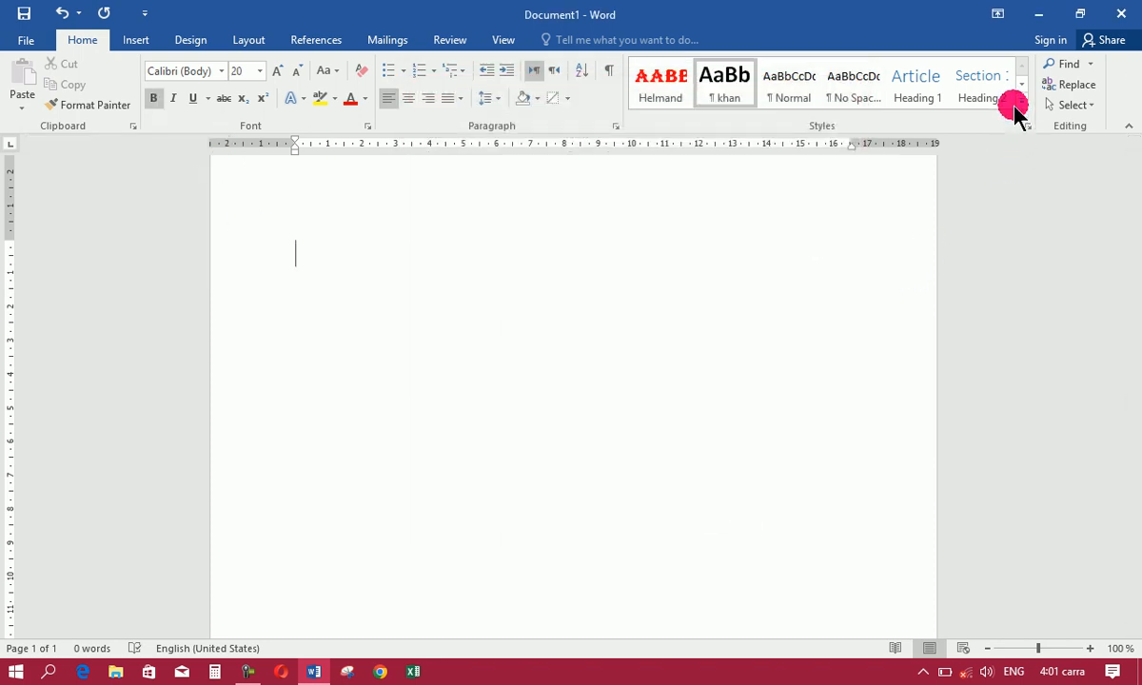
click(1021, 99)
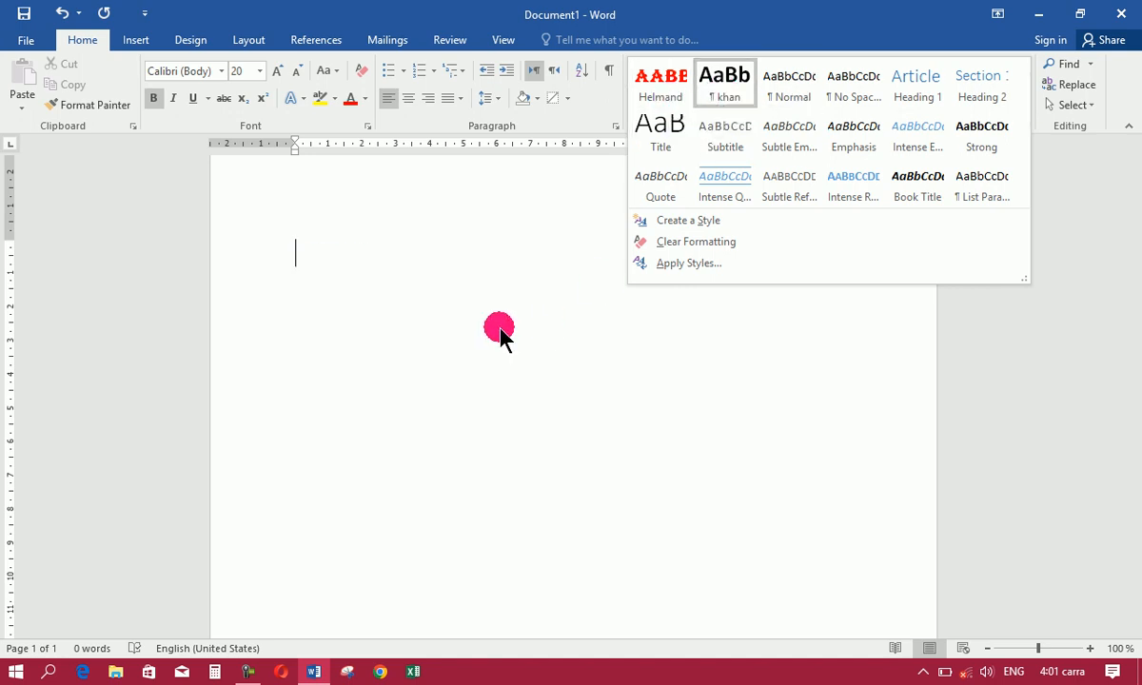
click(500, 327)
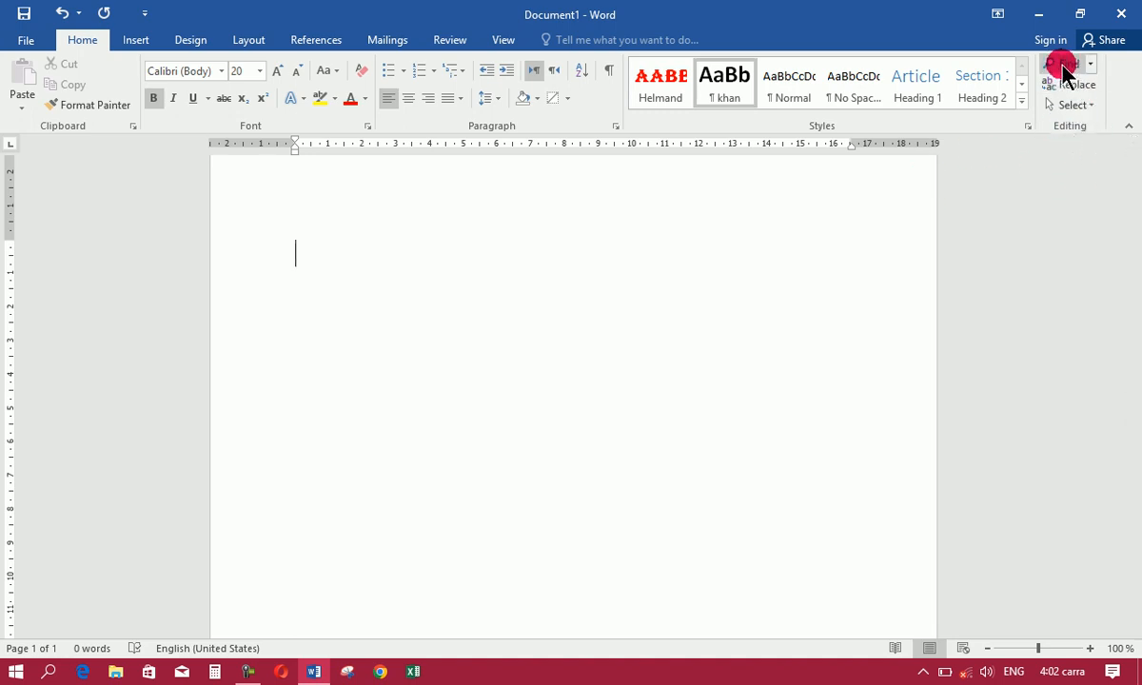
click(1041, 16)
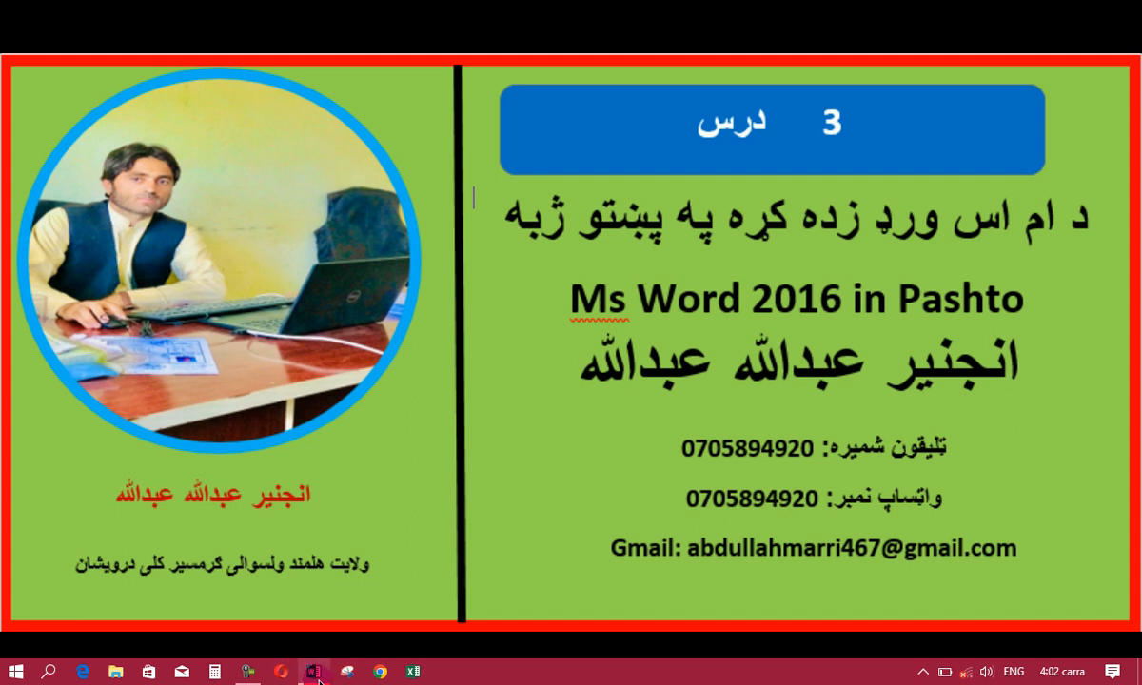
click(248, 672)
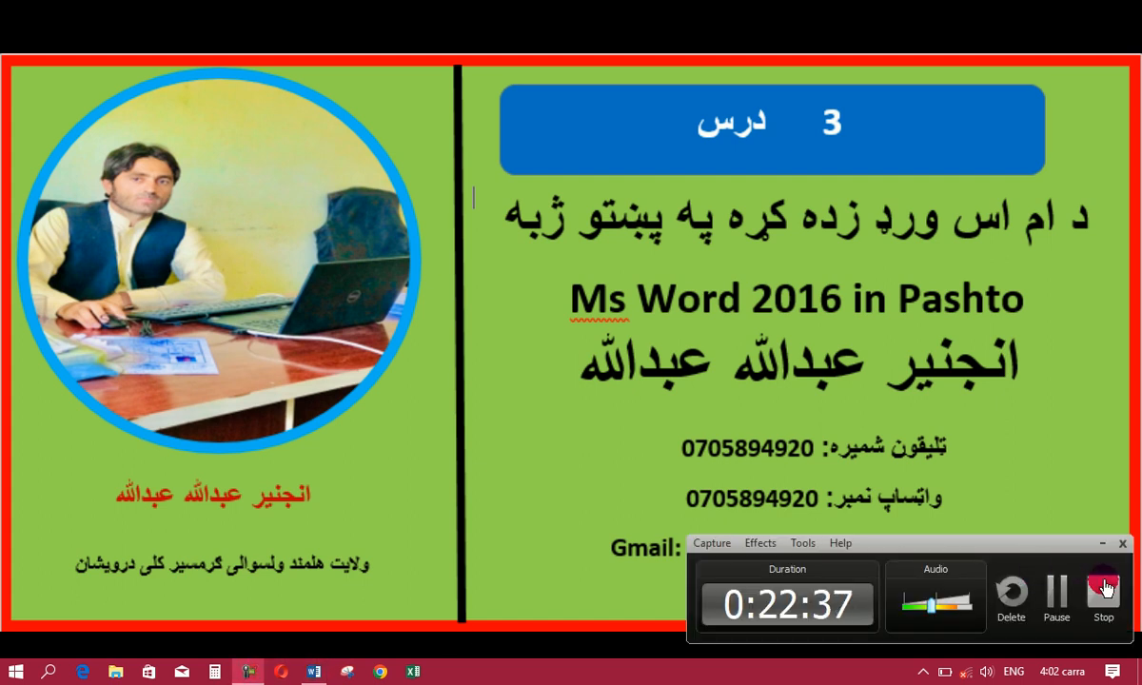